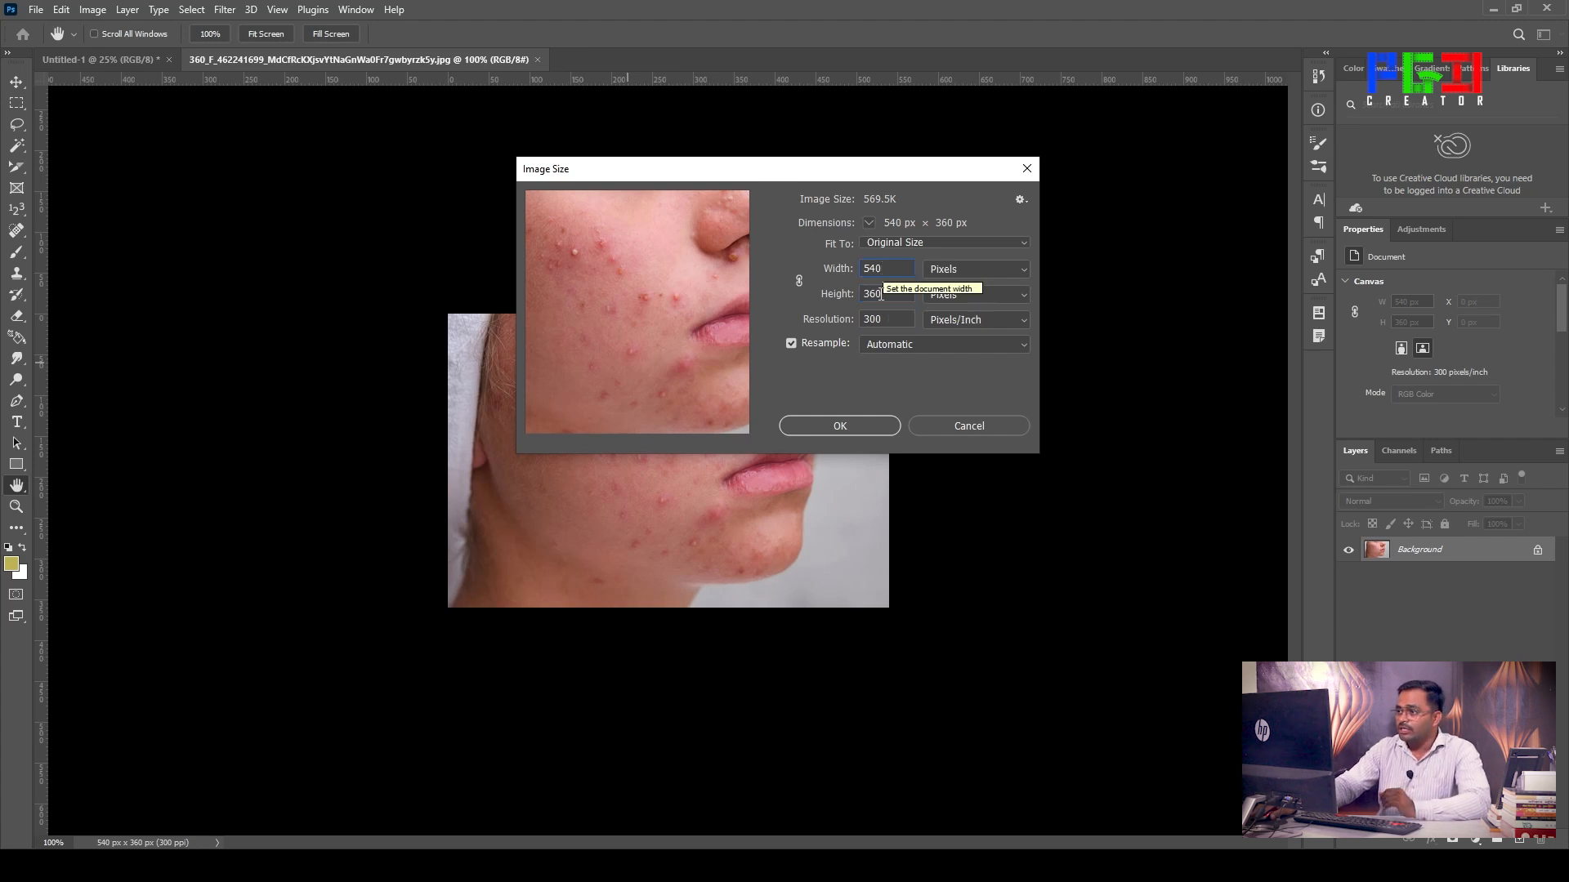
Step: Resize the image proportionally by setting its height to 1000 px, giving 1500 × 1000 px
click(859, 293)
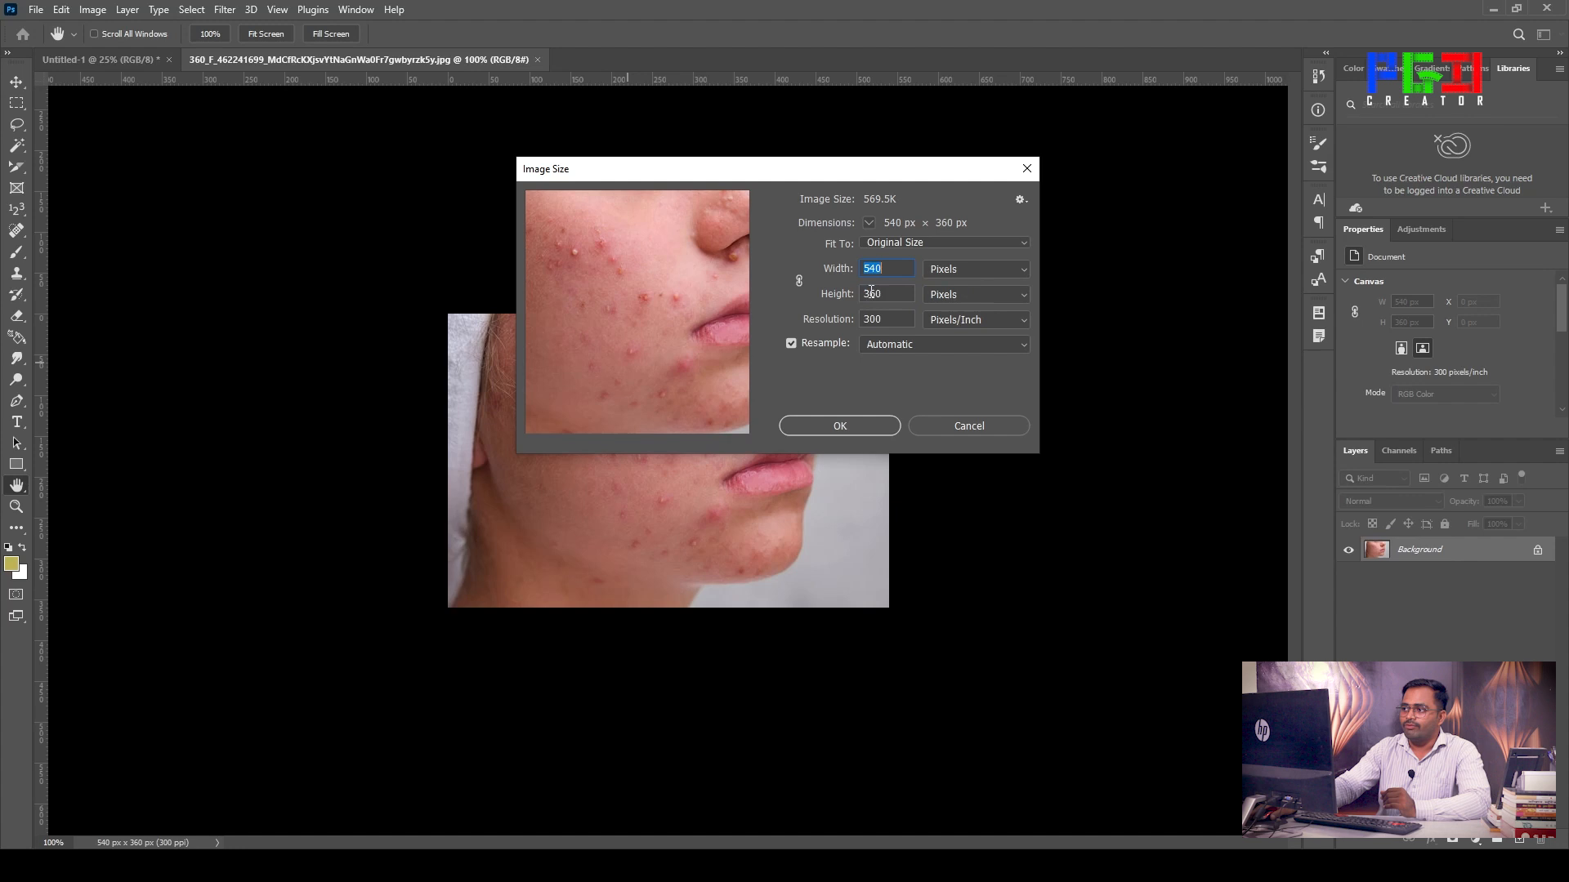
click(894, 293)
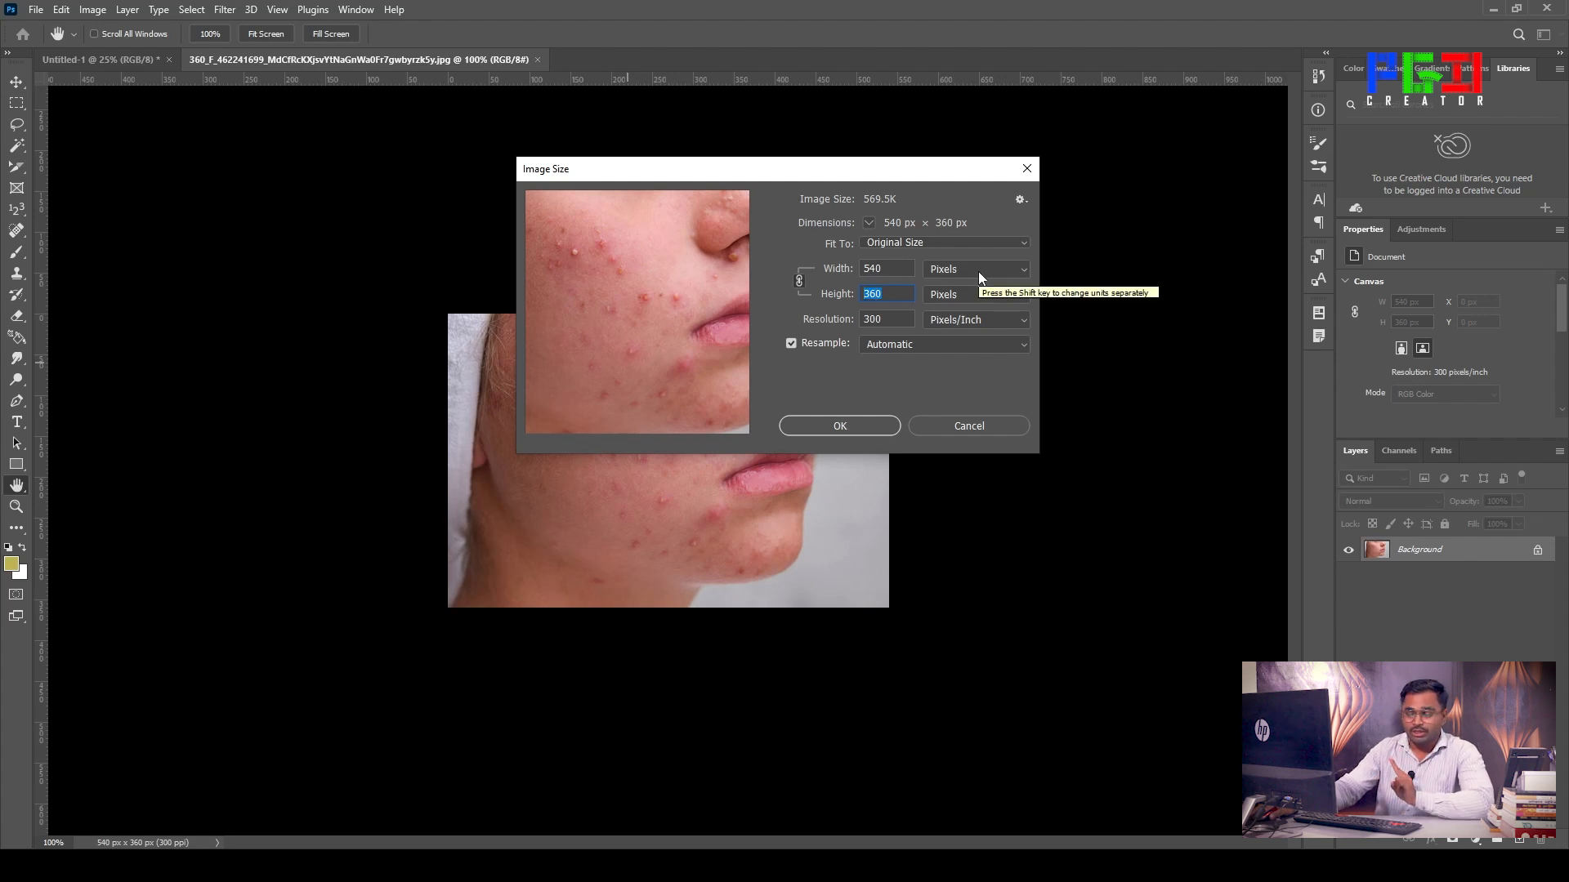
click(876, 319)
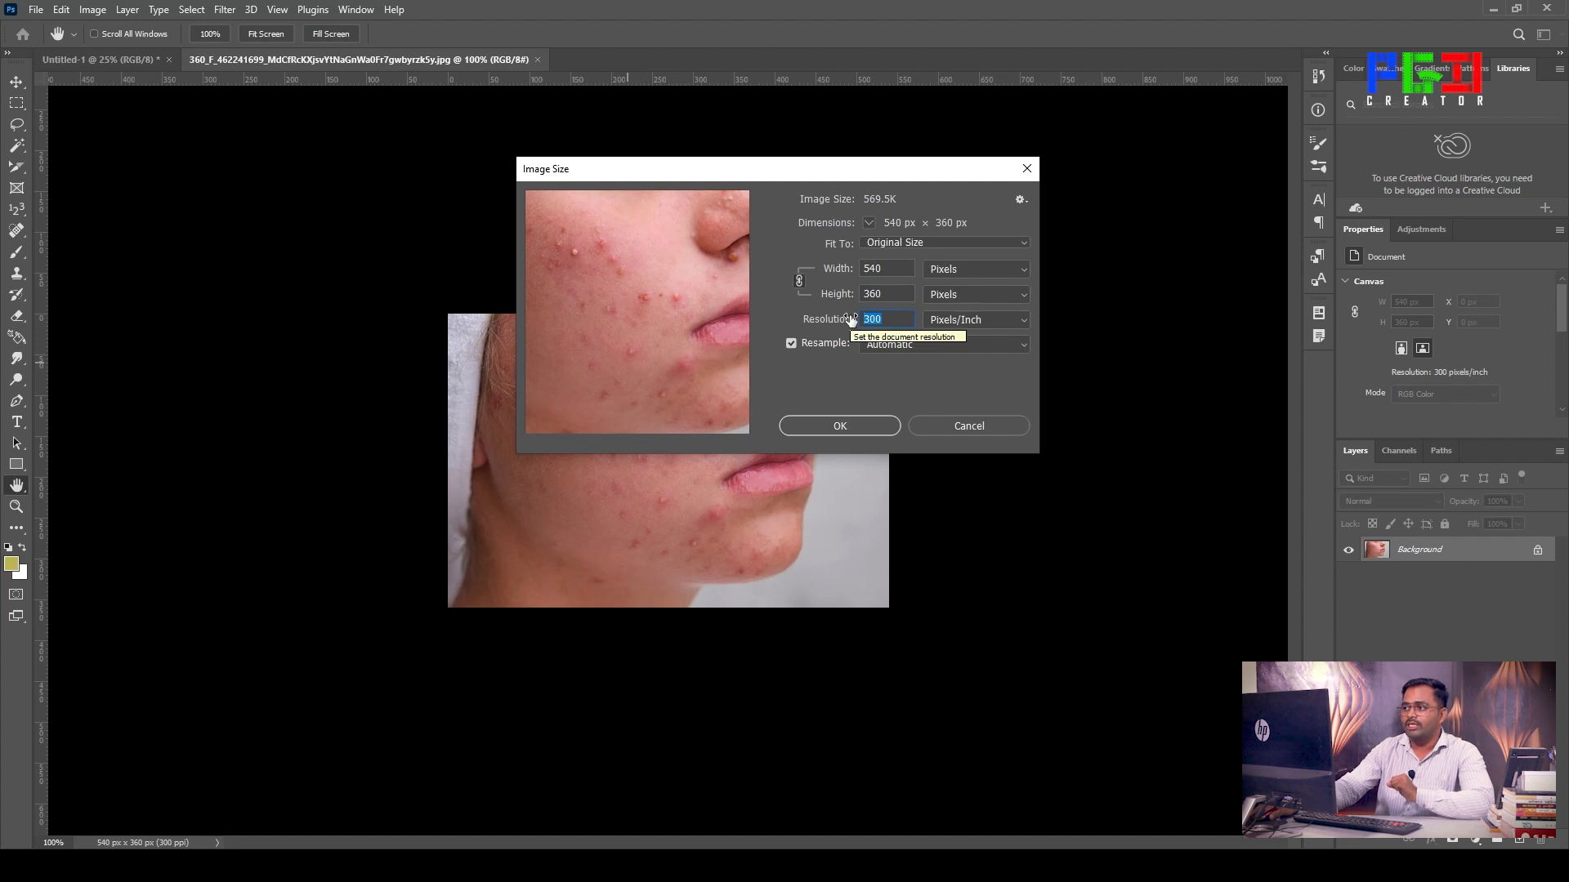
click(882, 269)
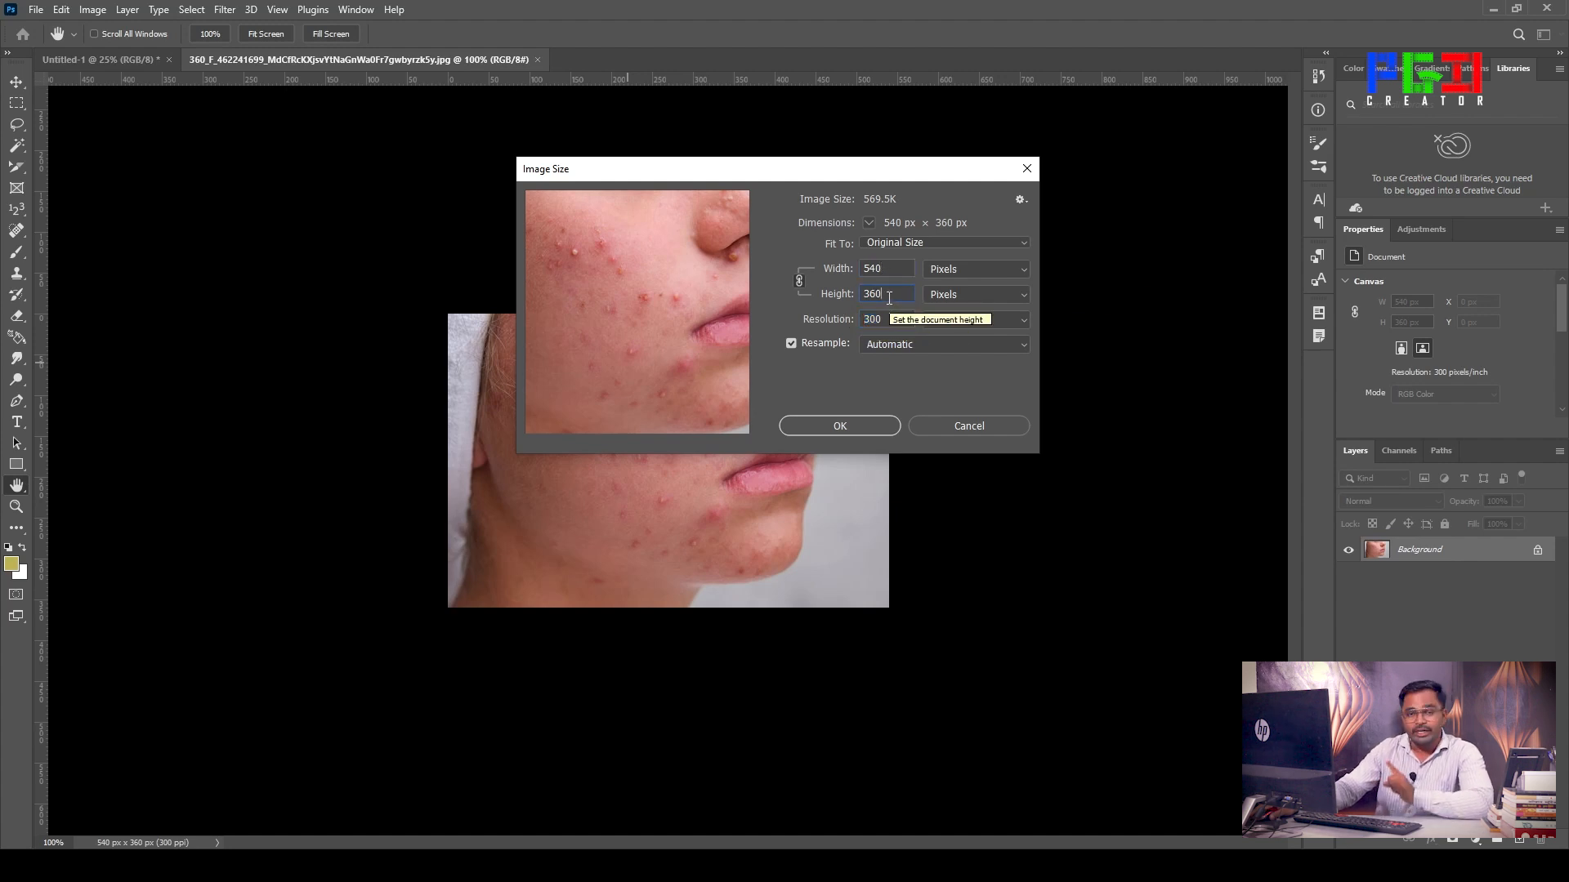
drag(889, 297, 863, 294)
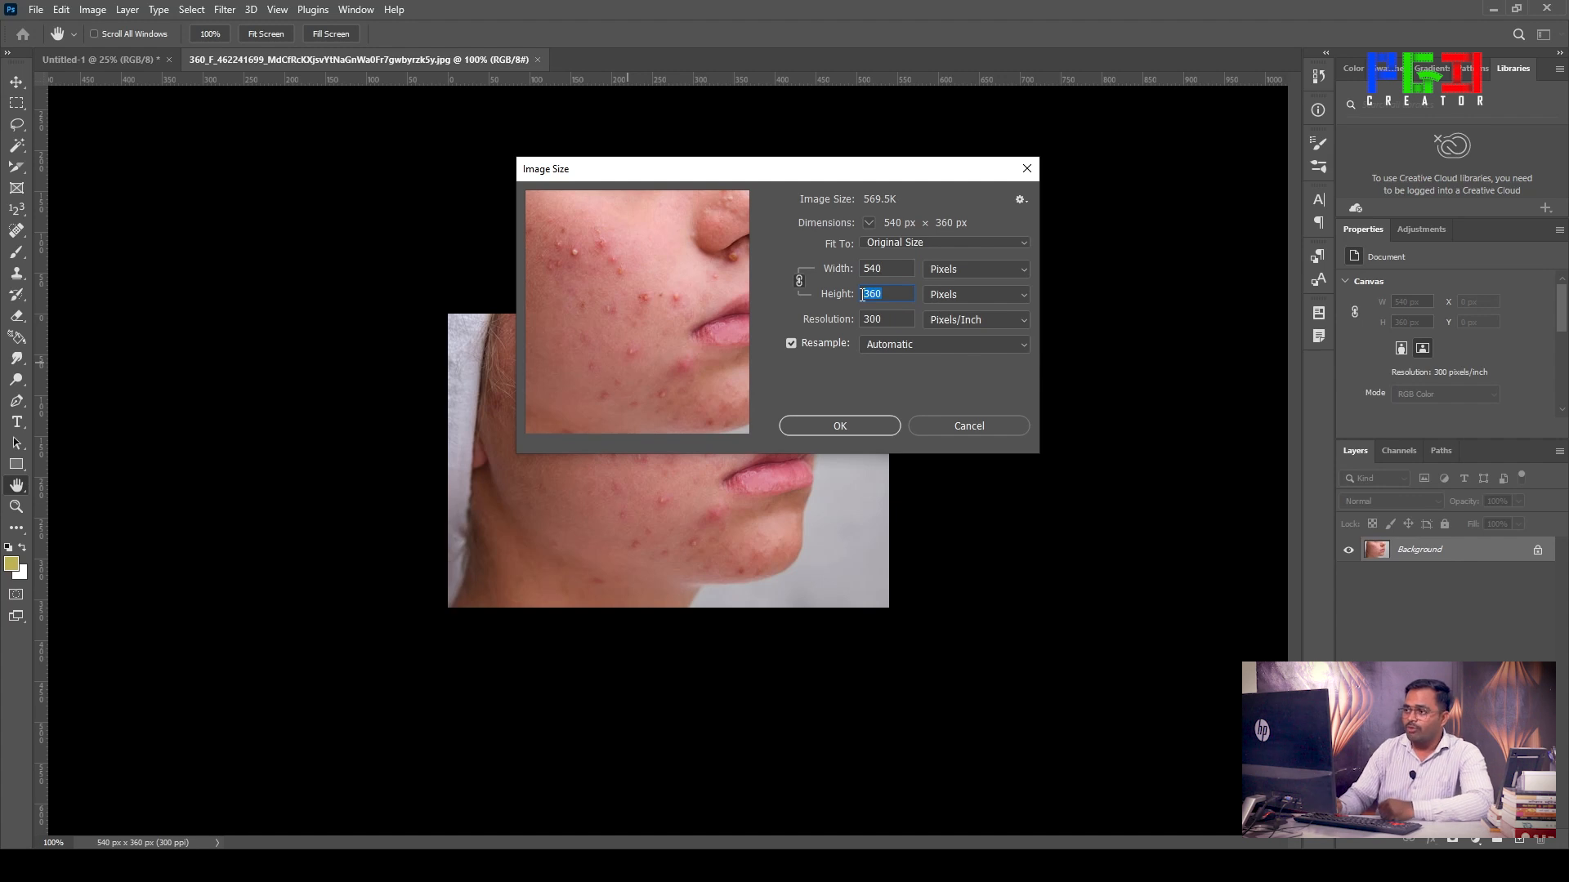
text(1000)
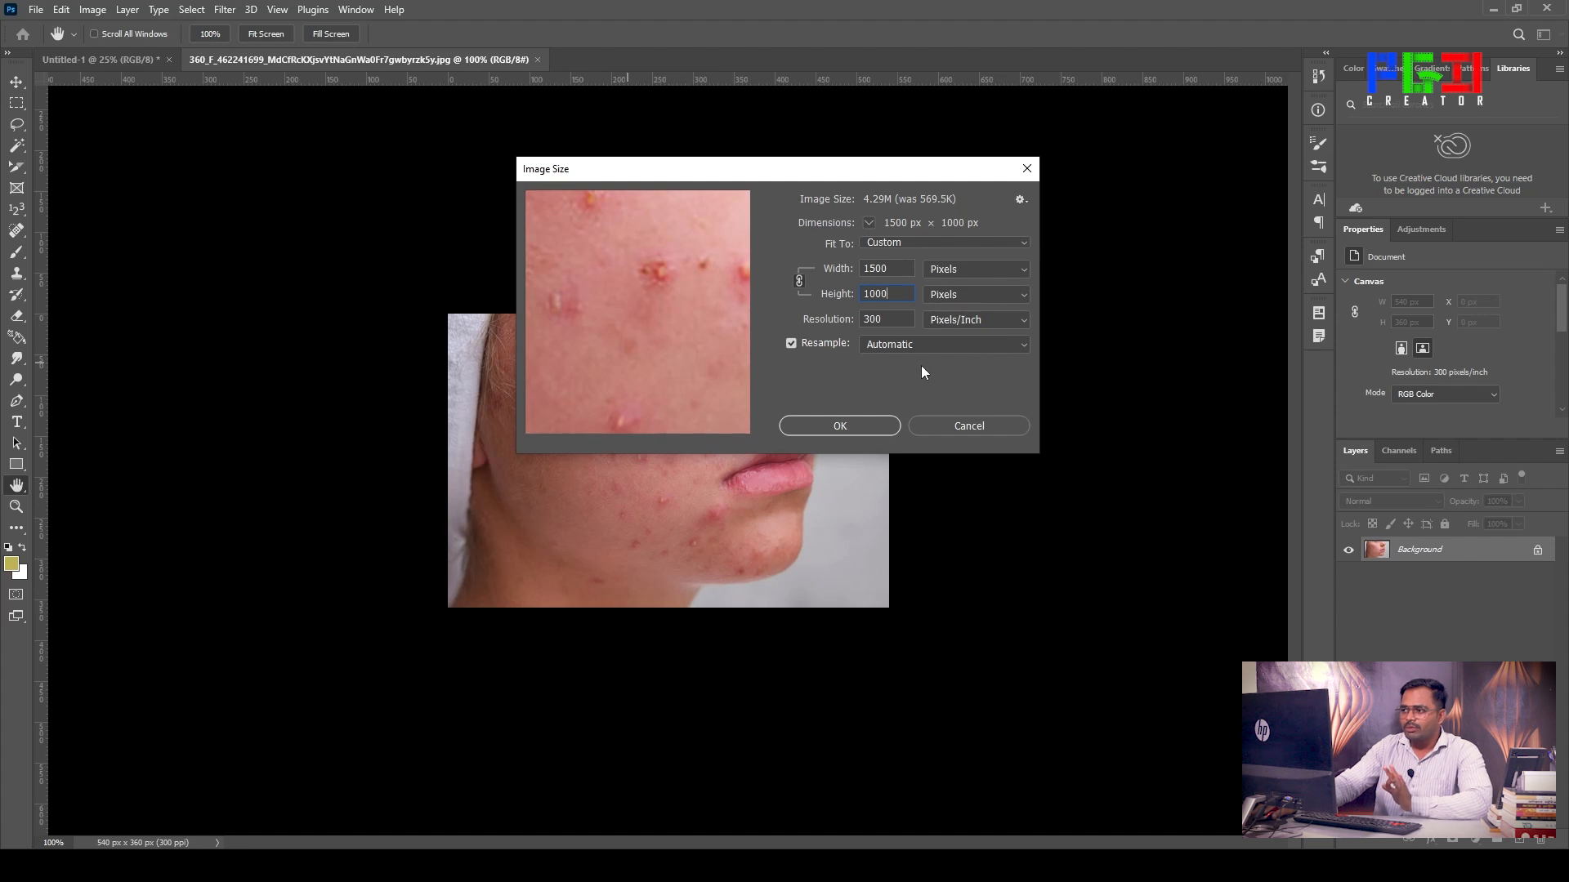
click(840, 426)
Step: Unlock the background layer of the face photo and duplicate it
key(j)
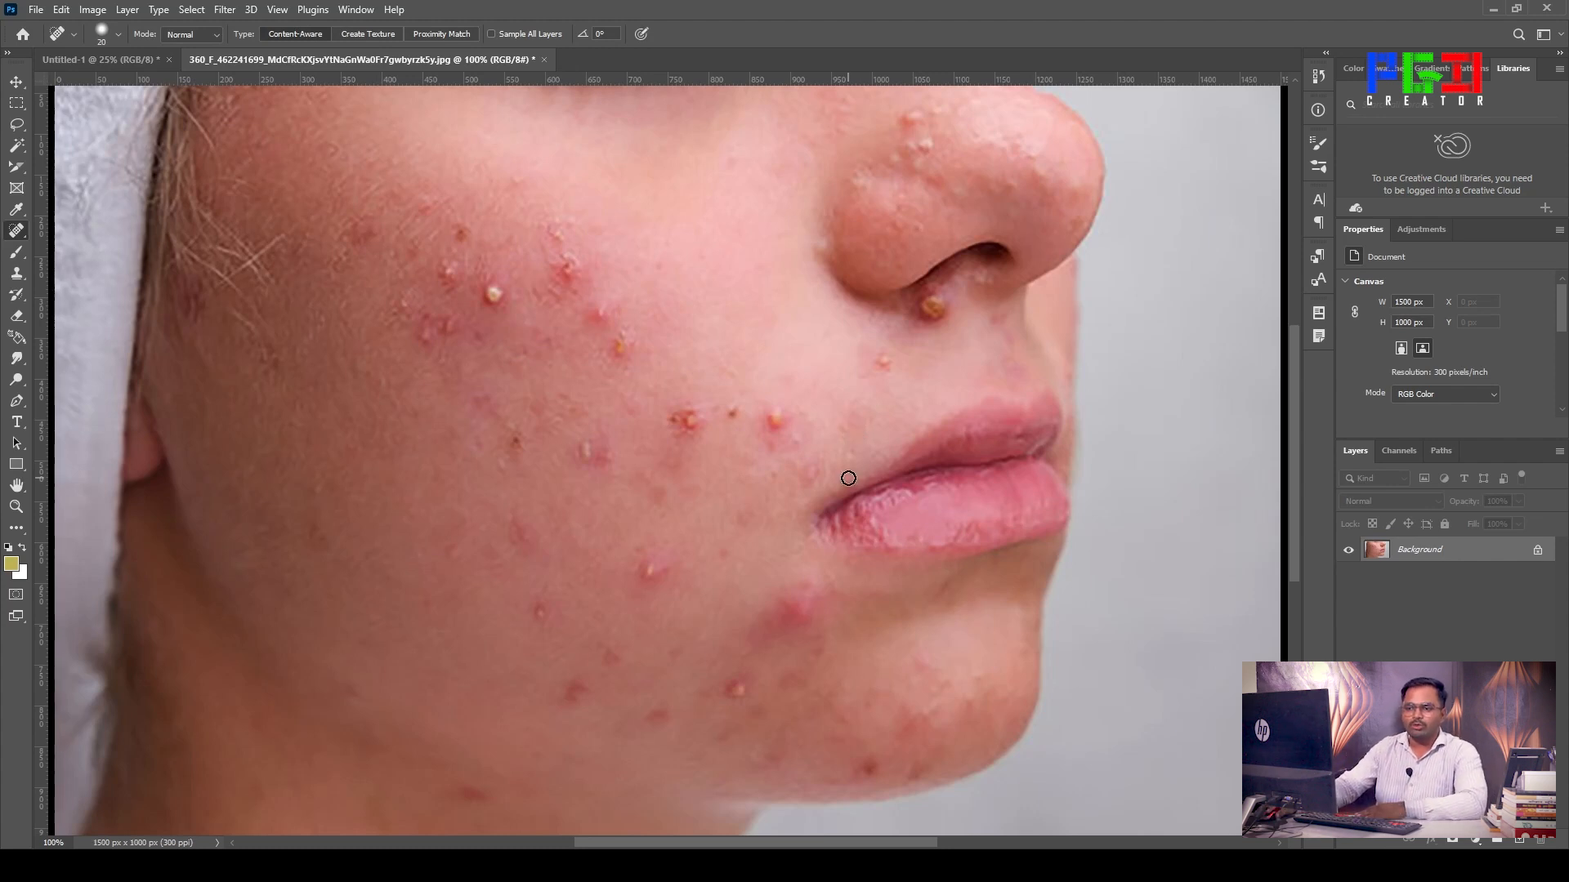
click(17, 513)
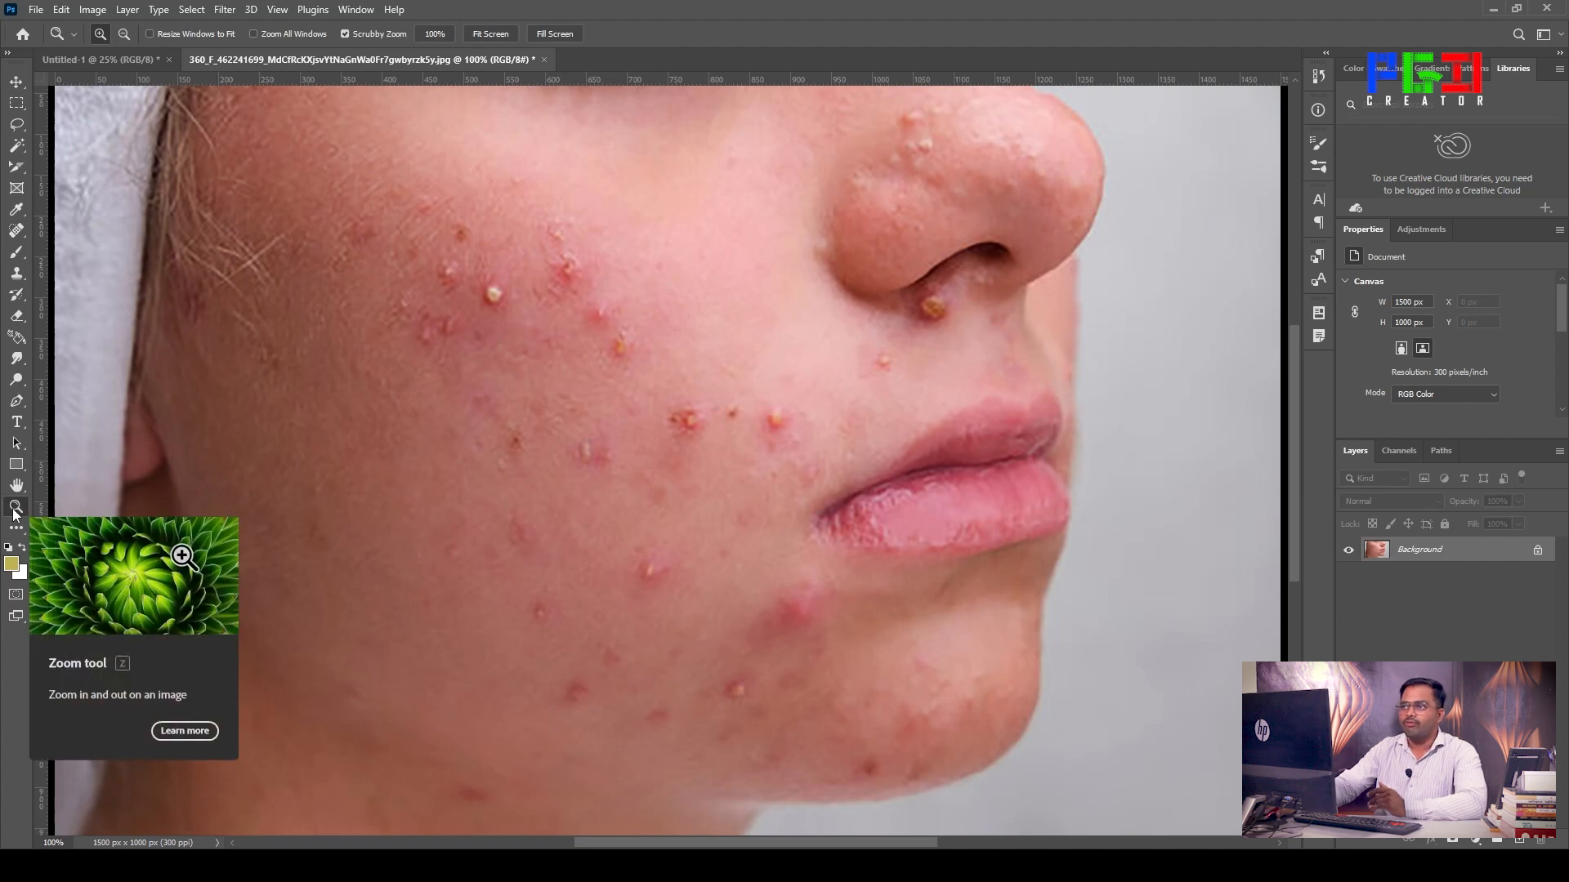
click(489, 36)
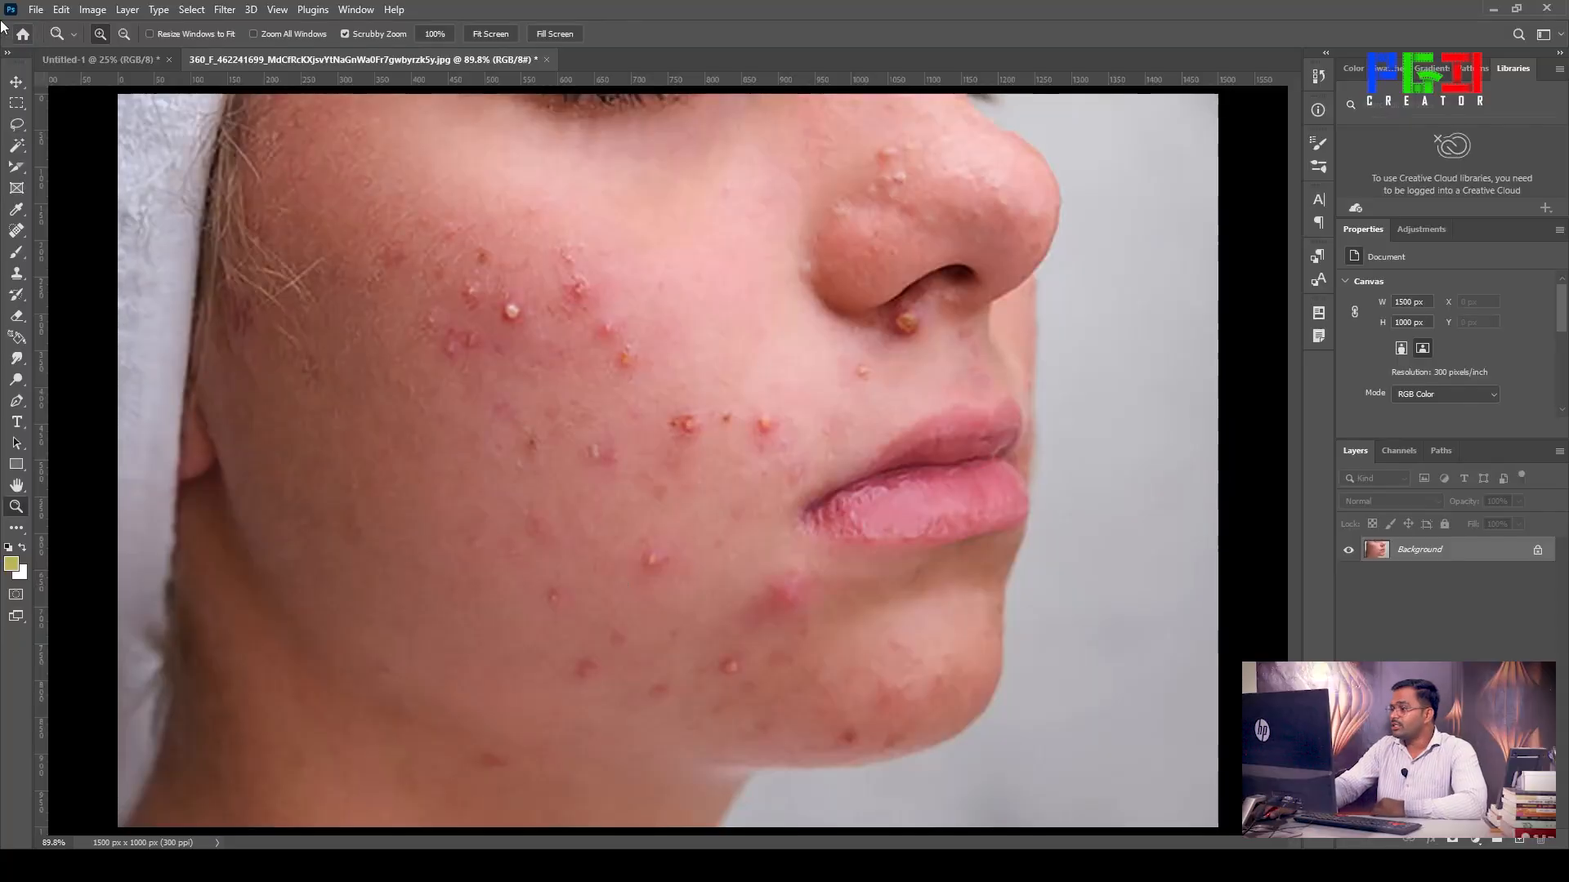
click(16, 82)
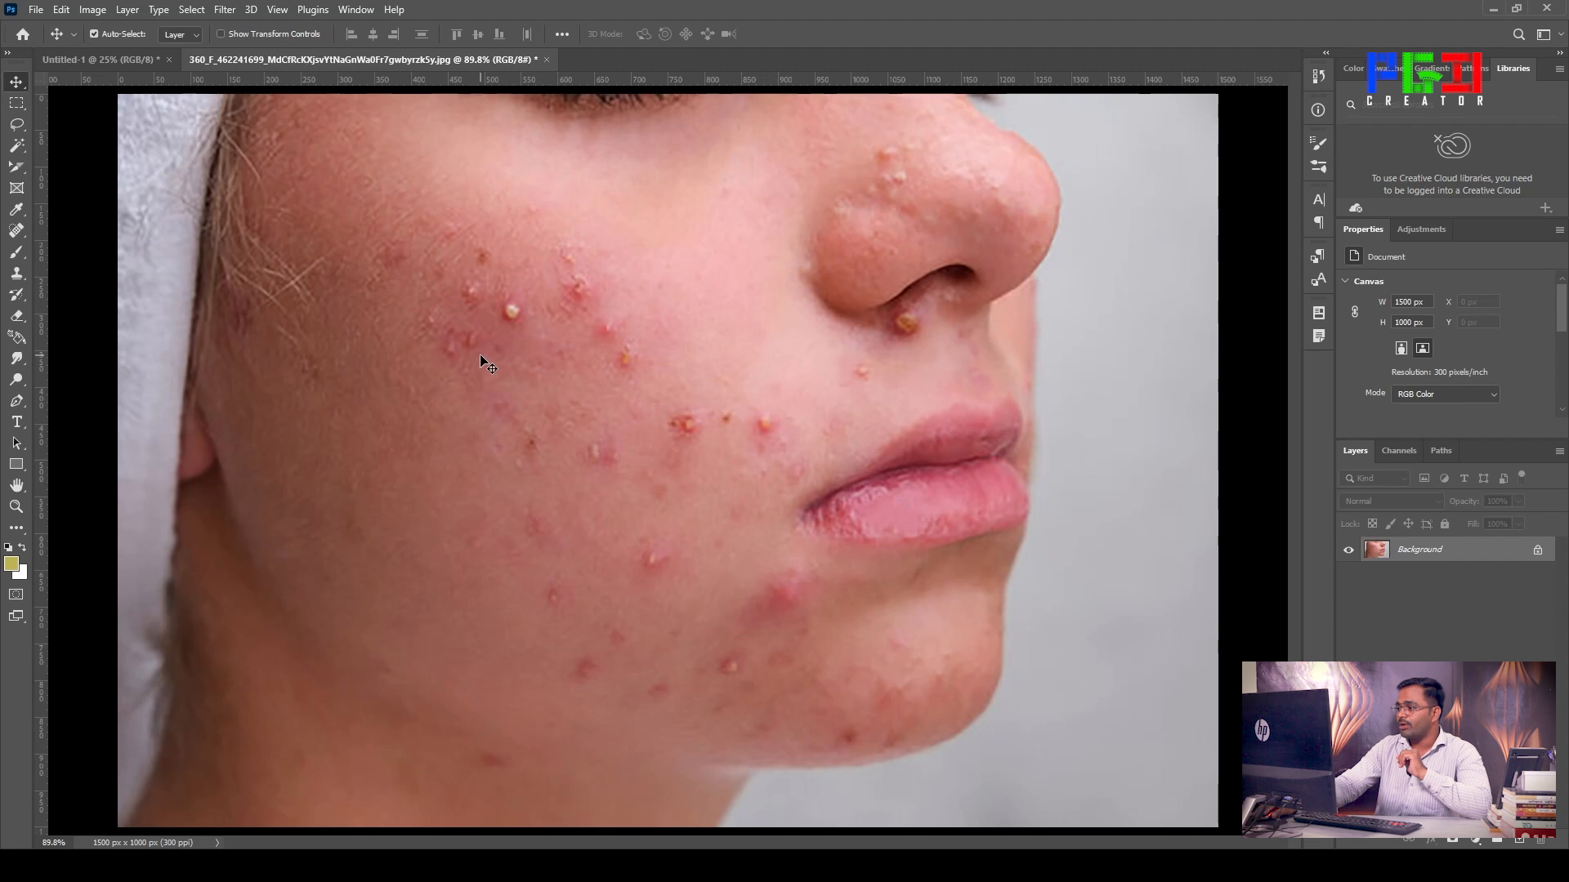
click(1537, 552)
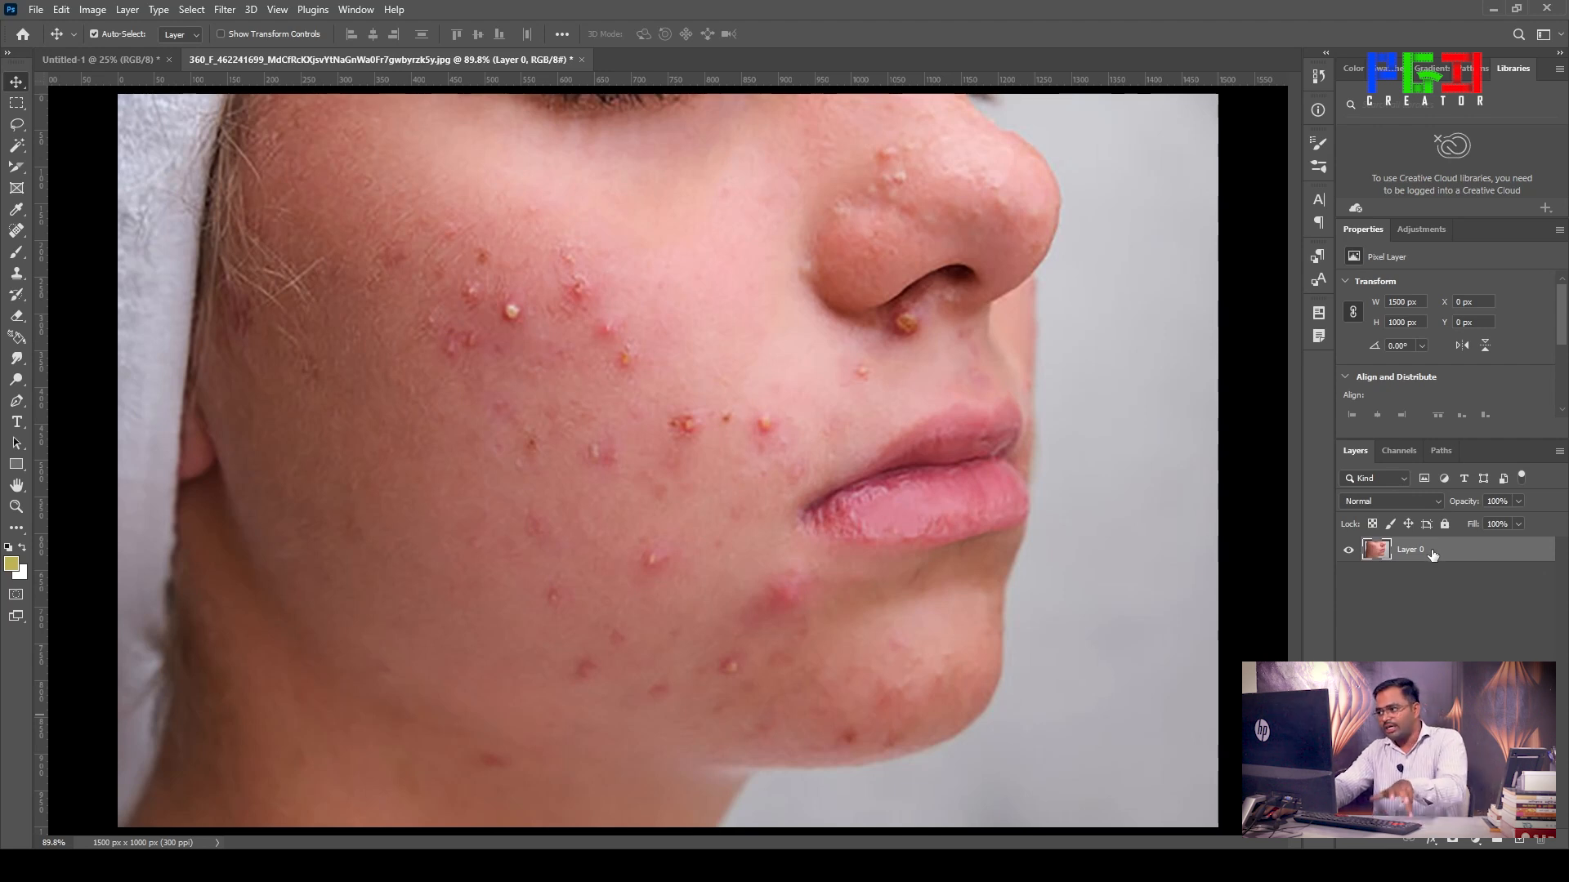
key(ctrl+j)
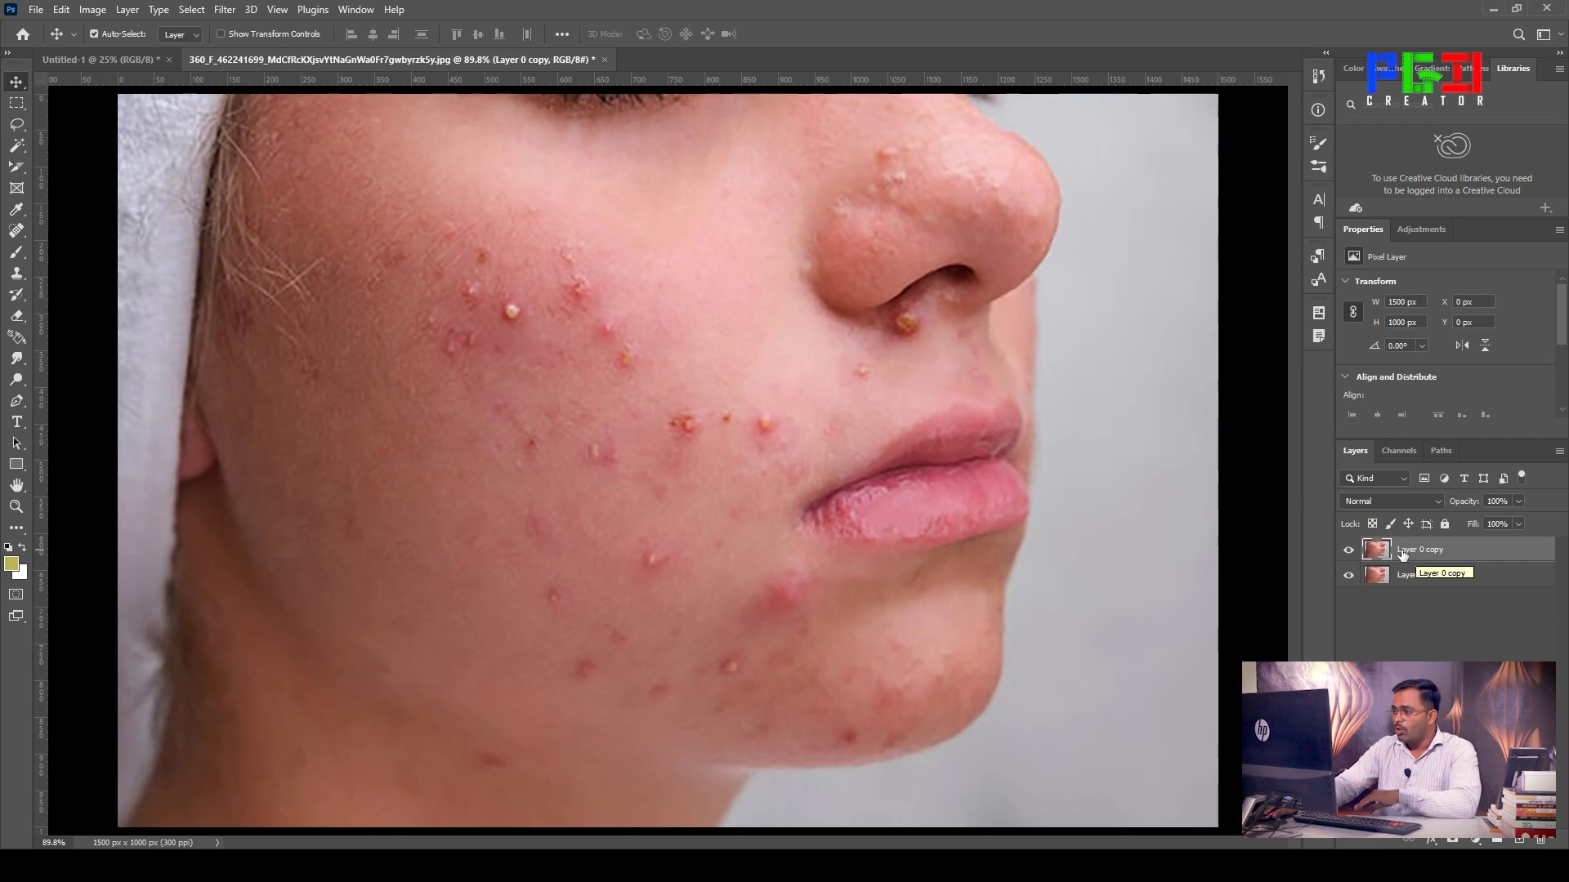
Step: Select the face on Layer 0 copy with the Quick Selection tool, using a brush size of 80
click(1430, 578)
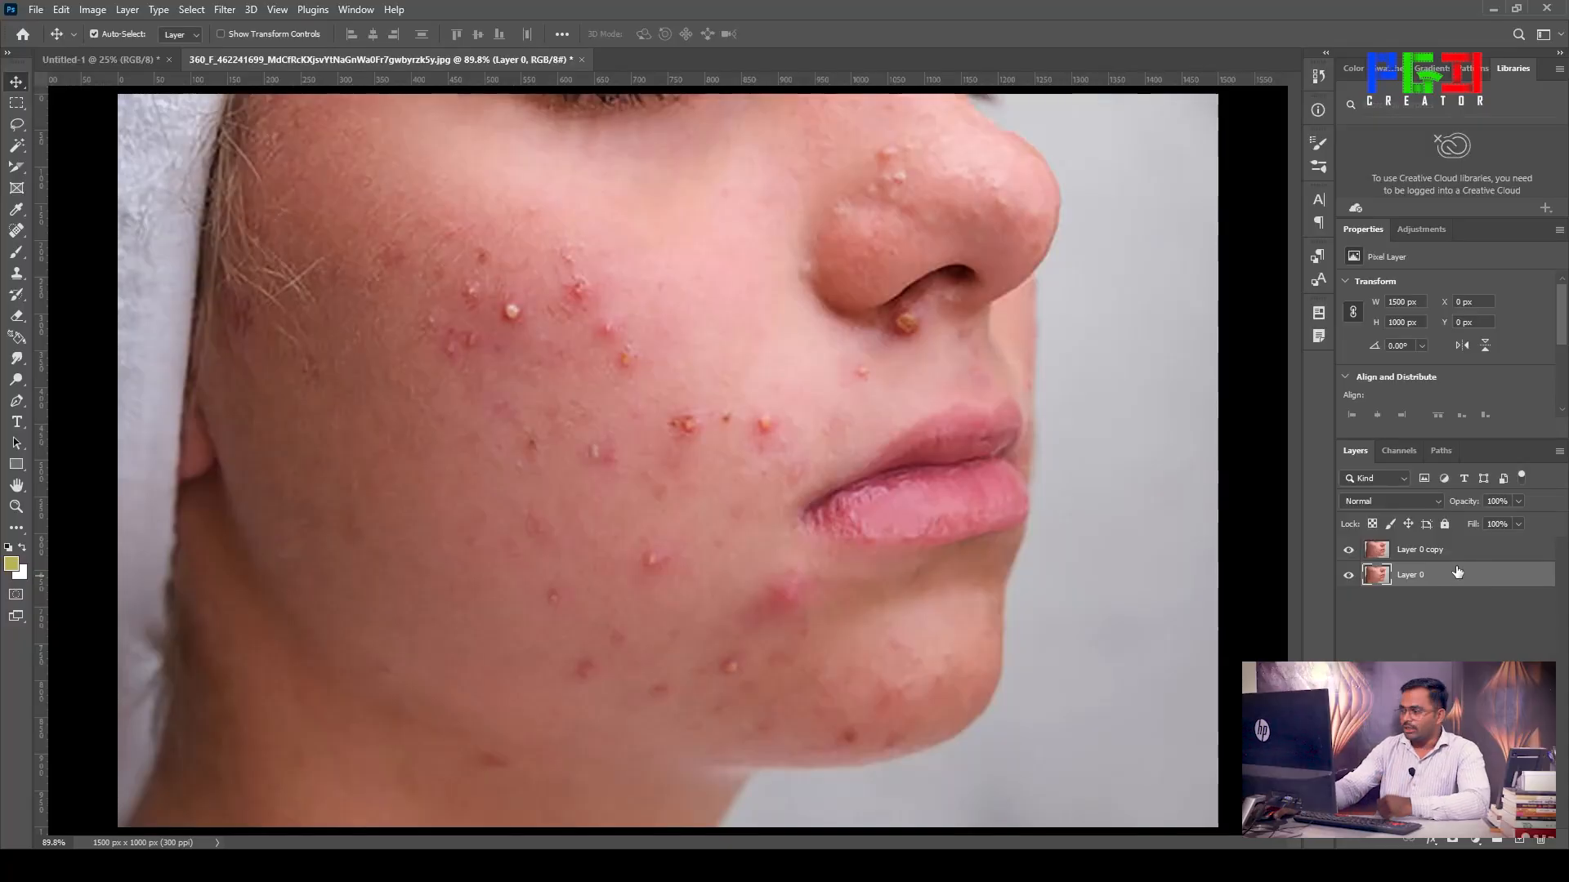
click(1433, 550)
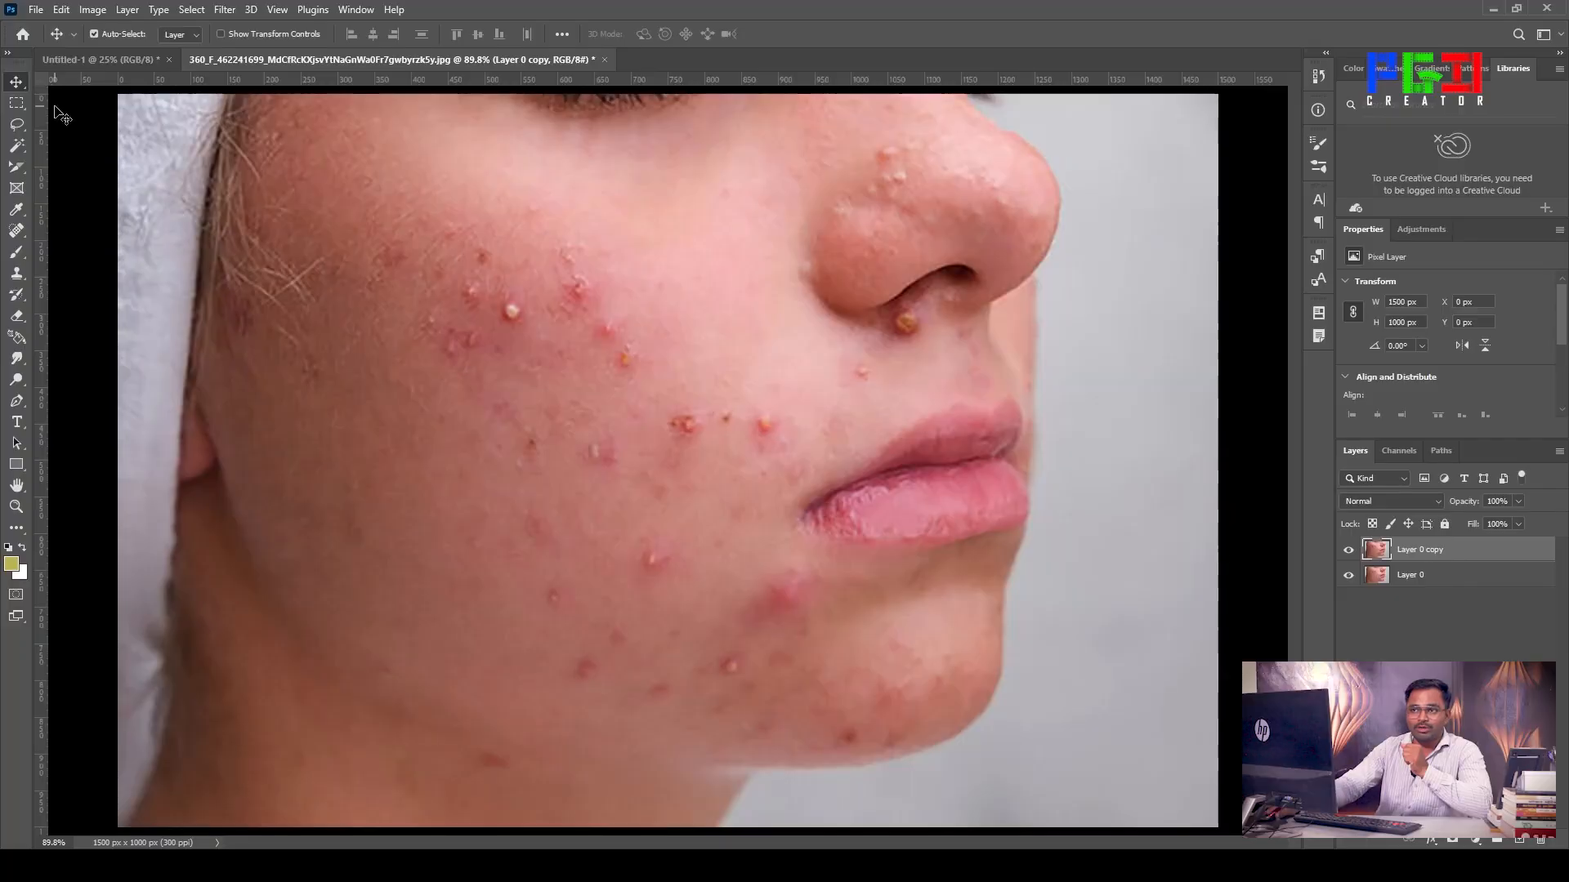
click(17, 148)
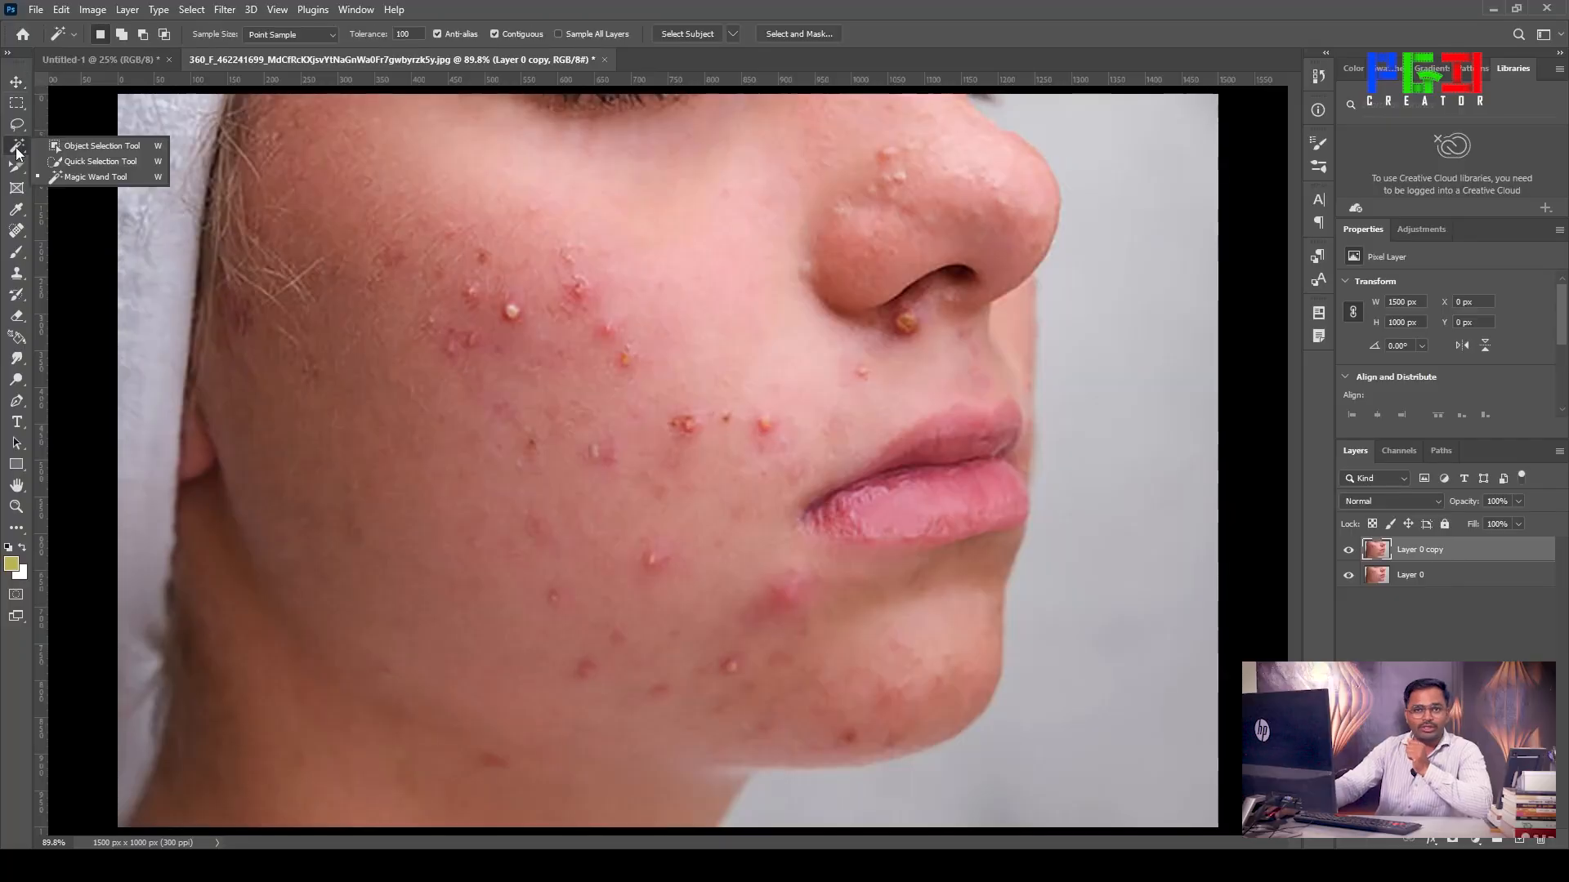
click(77, 165)
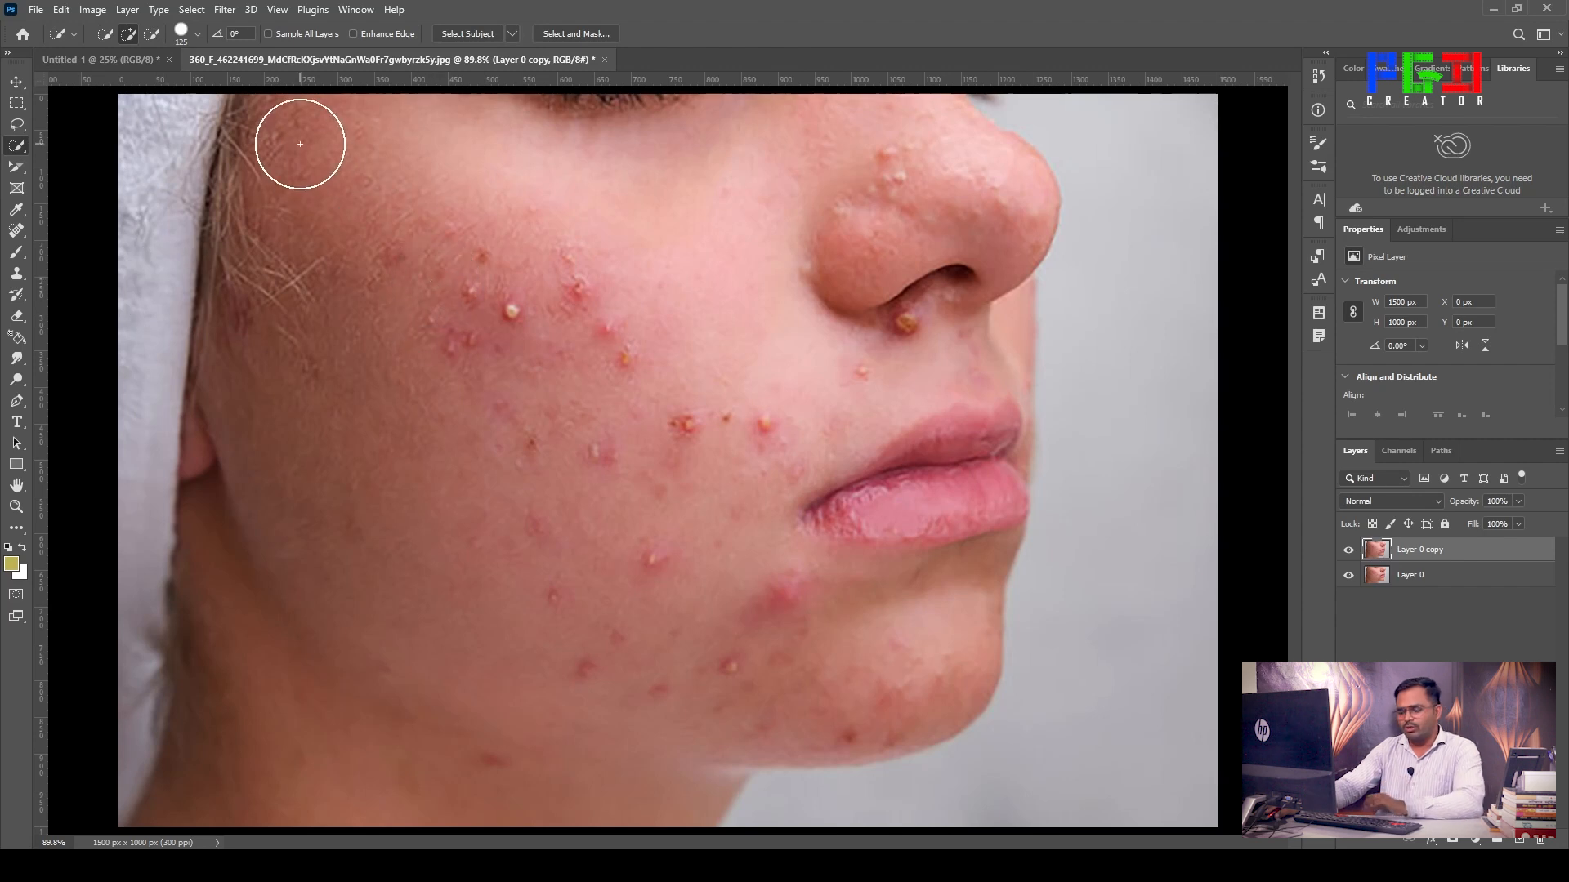
key(bracketleft)
key(bracketleft)
key(bracketleft)
key(bracketleft)
key(bracketleft)
key(bracketright)
key(bracketright)
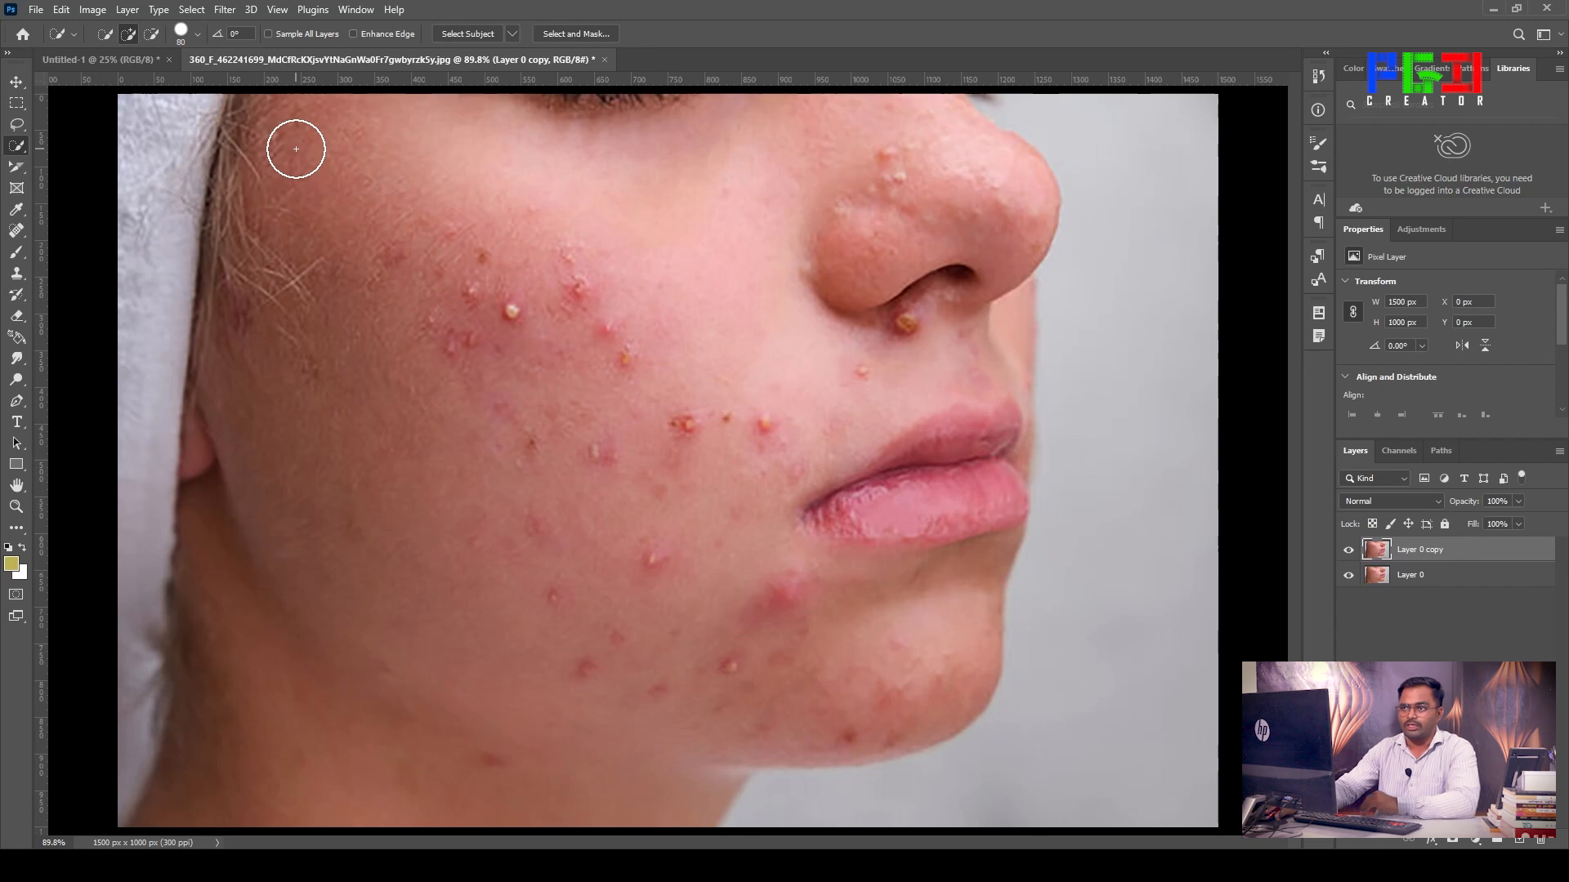
mouse_move(296, 149)
mouse_down()
mouse_move(277, 125)
mouse_move(294, 455)
mouse_move(277, 665)
mouse_up()
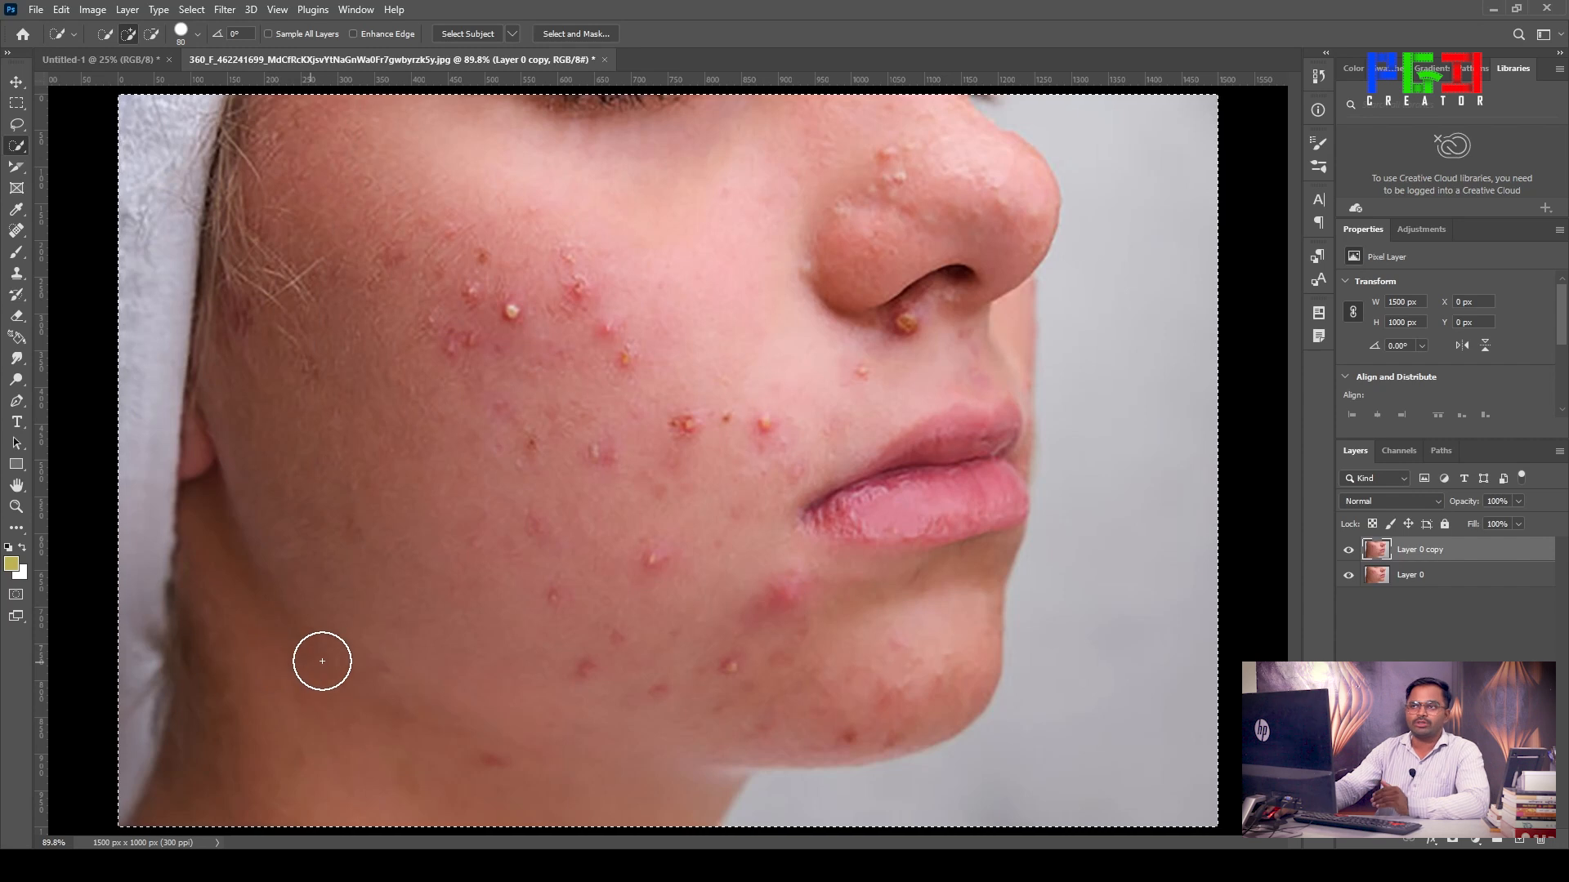
Step: Subtract the white towel and the grey background beside the face from the selection
click(150, 33)
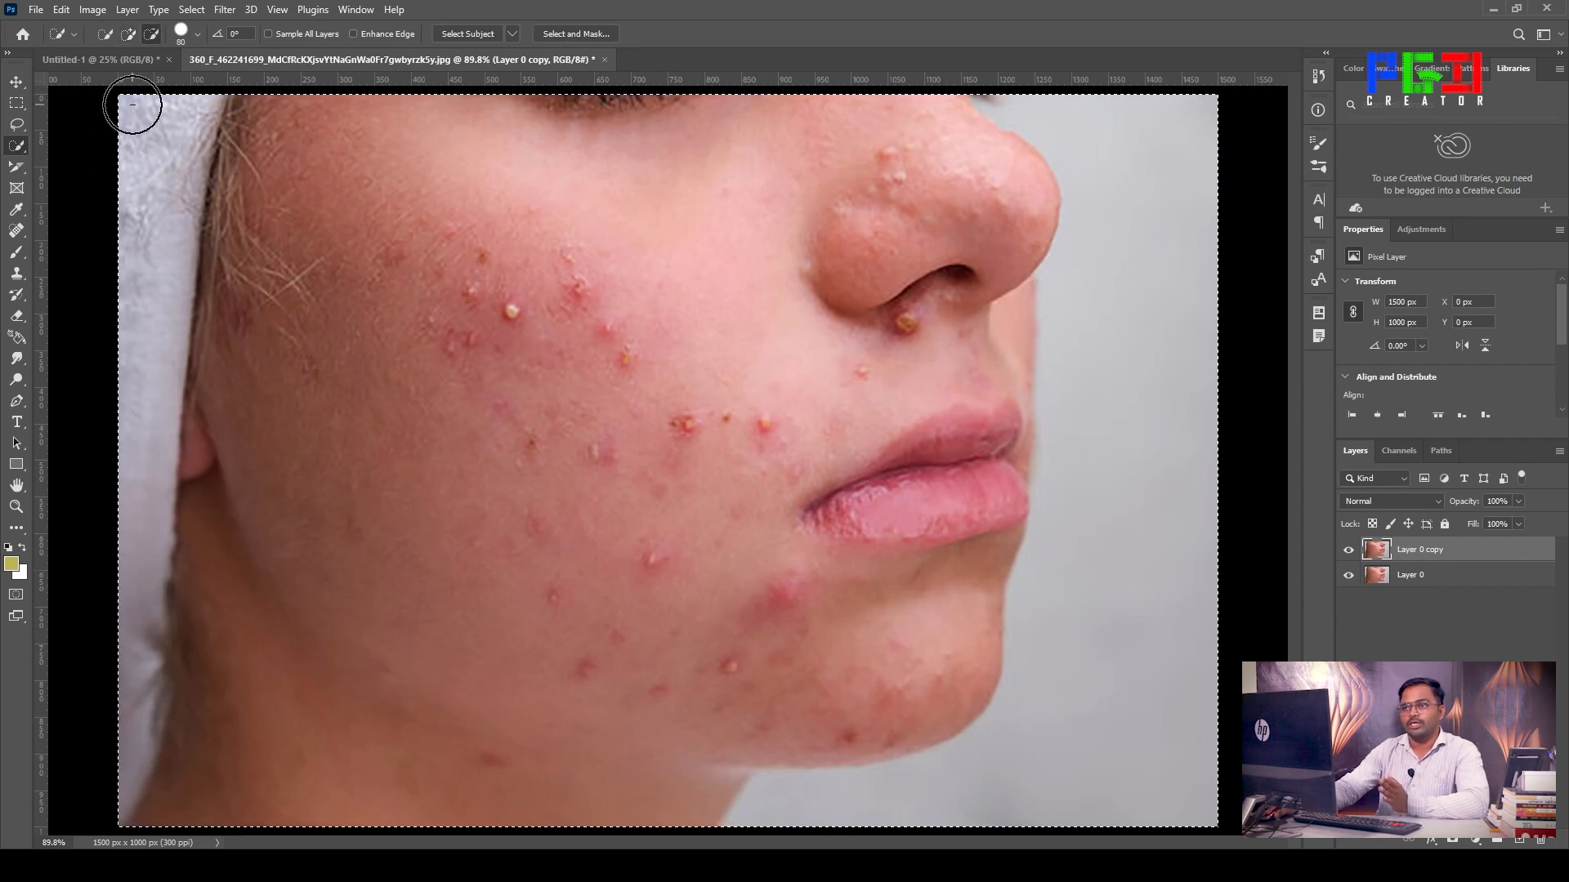
mouse_move(130, 104)
mouse_down()
mouse_move(134, 144)
mouse_move(151, 148)
mouse_move(152, 249)
mouse_move(98, 752)
mouse_up()
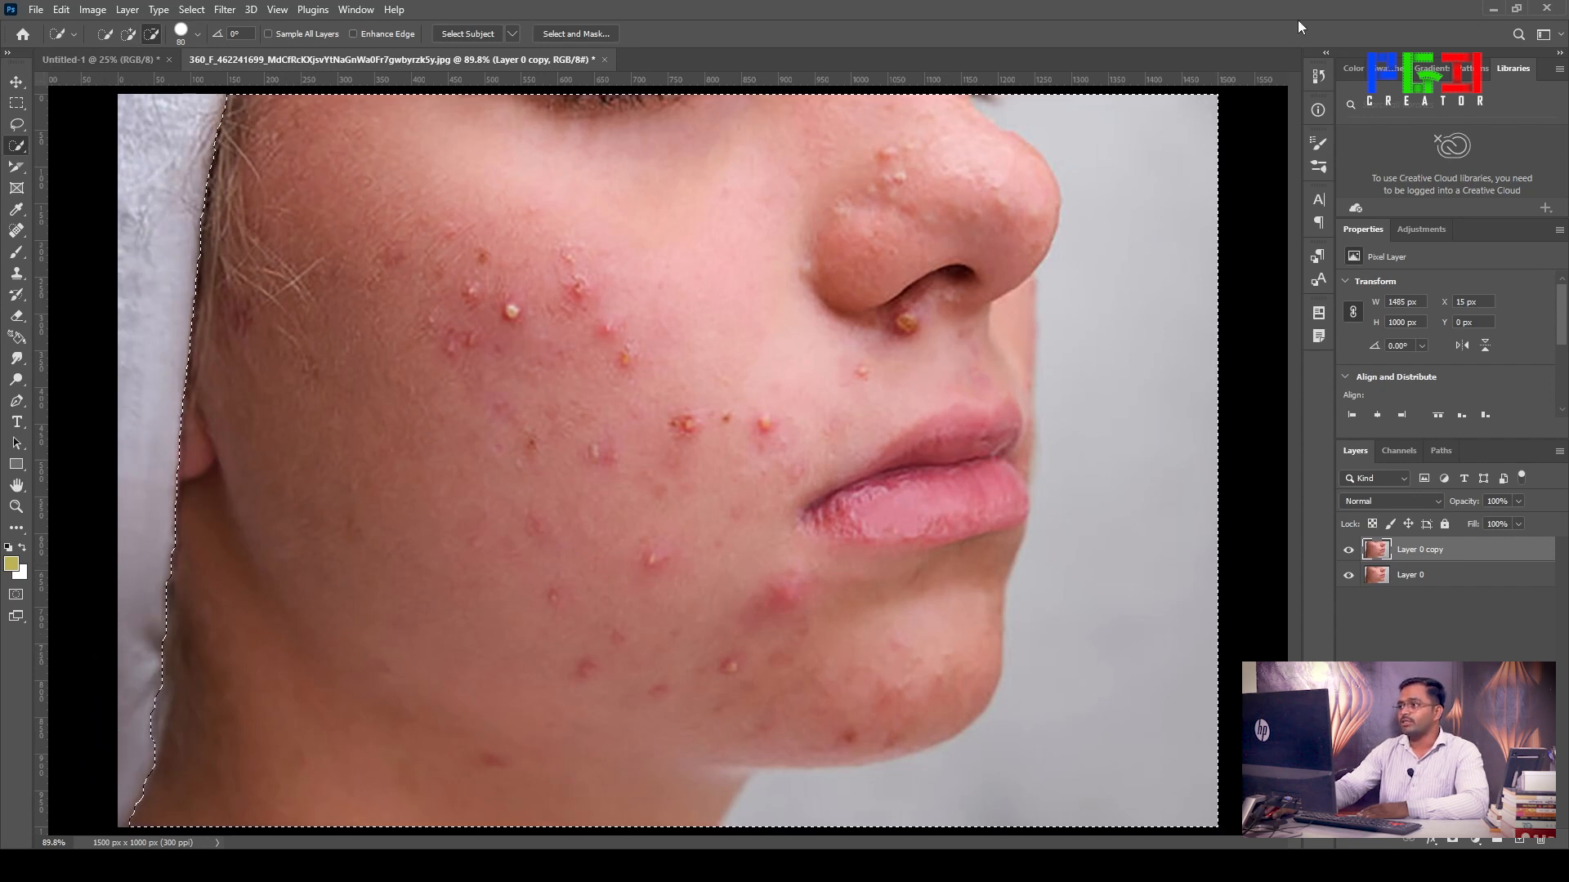
mouse_move(1250, 112)
mouse_down()
mouse_move(1197, 142)
mouse_move(1162, 145)
mouse_move(1099, 116)
mouse_move(1191, 256)
mouse_move(1160, 580)
mouse_up()
Step: Subtract the leftover background area below the chin from the selection with a smaller brush
key(bracketleft)
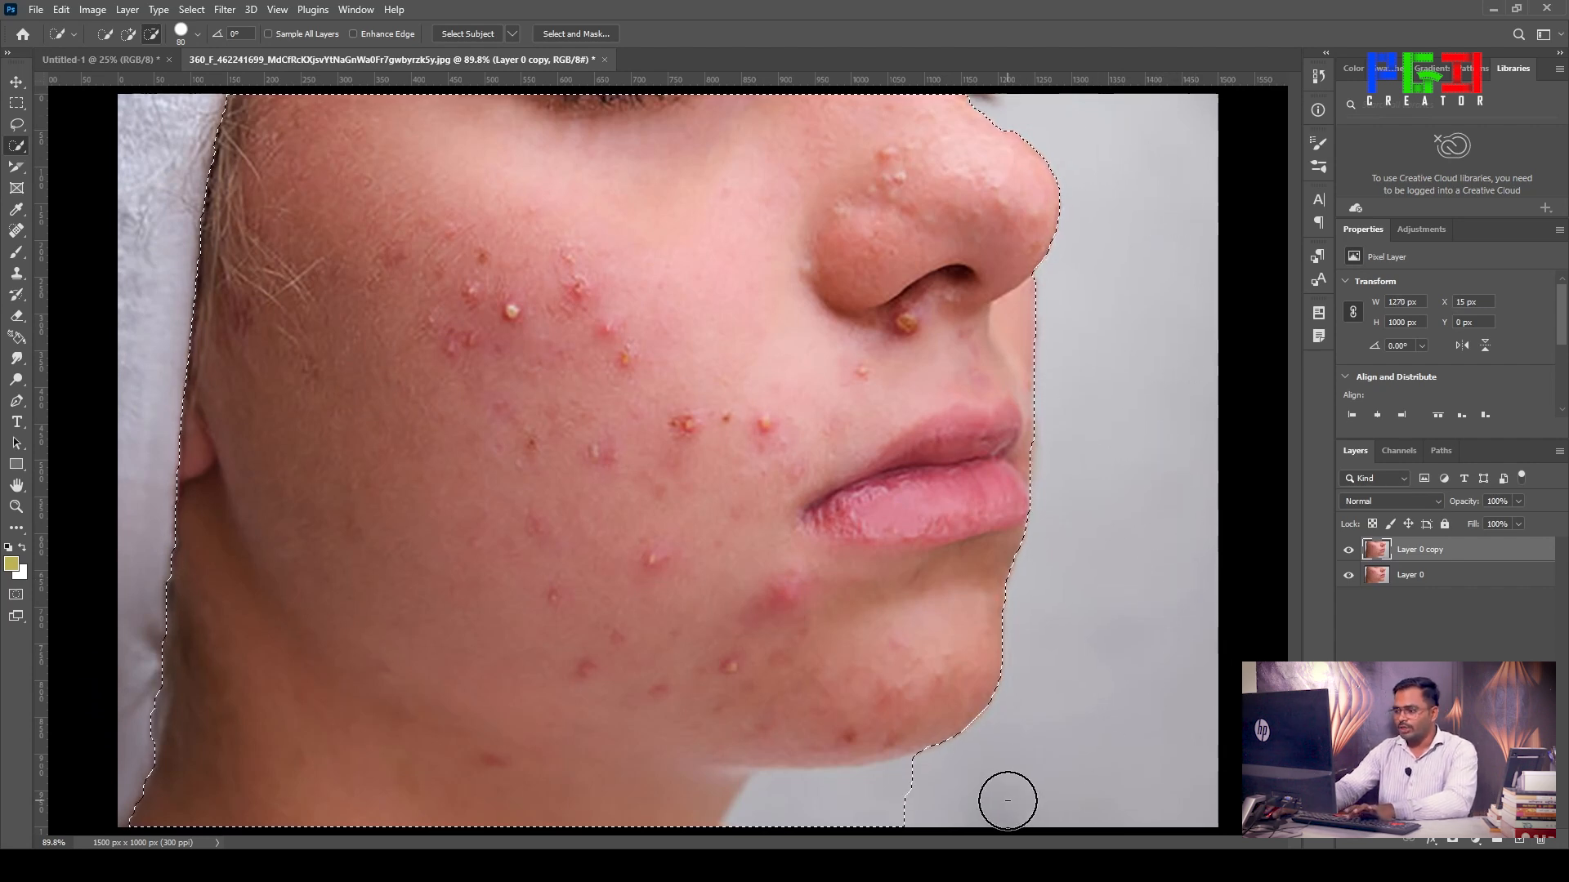
key(bracketleft)
key(bracketleft)
key(bracketleft)
key(bracketleft)
key(bracketleft)
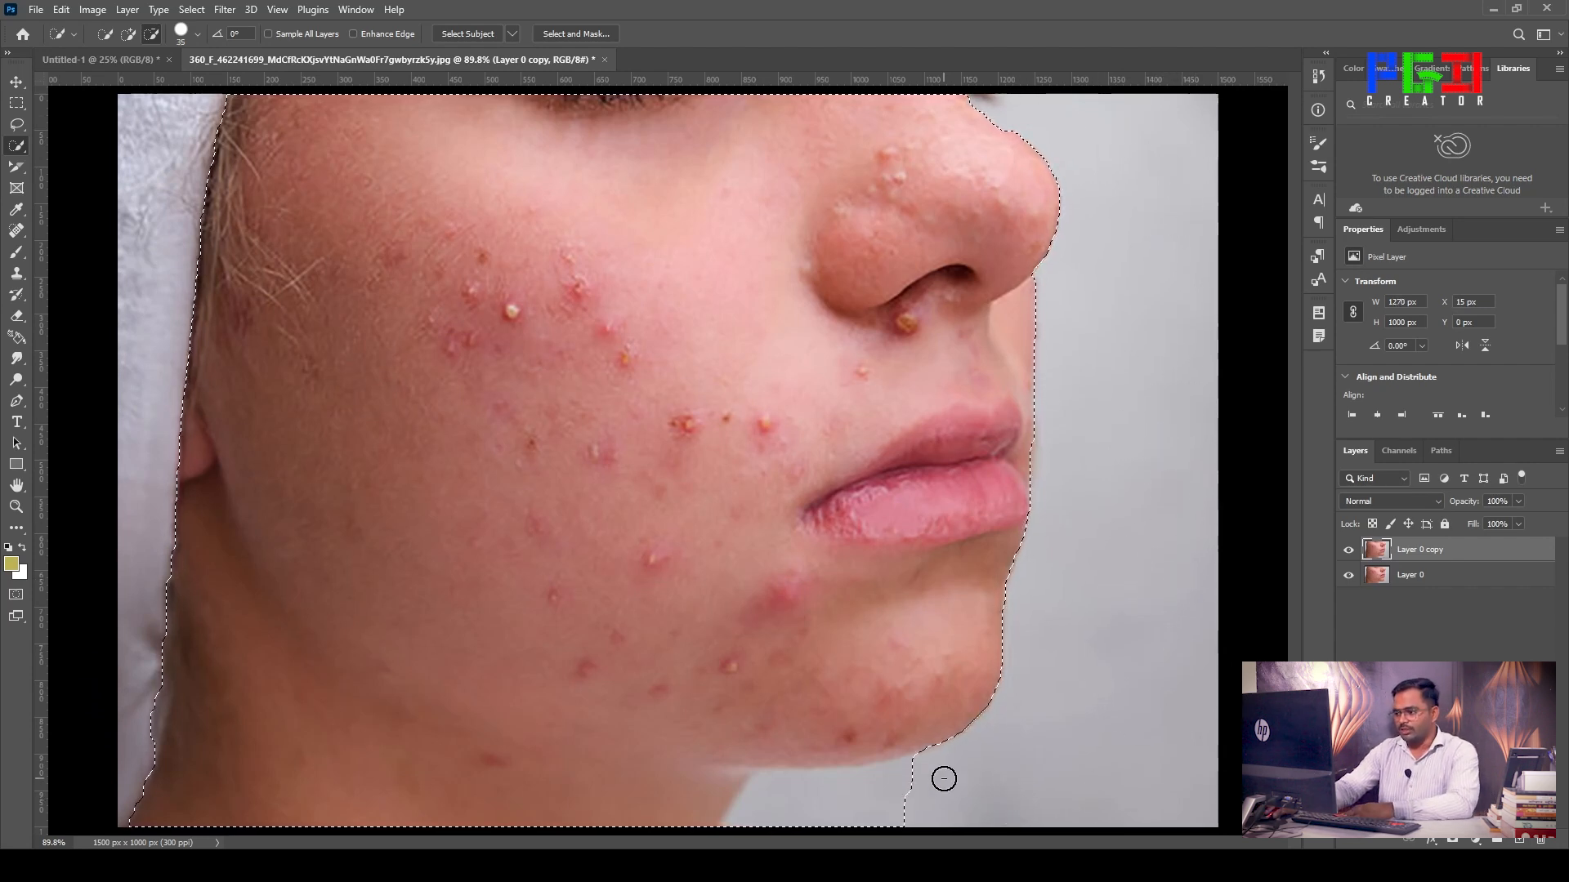
drag(942, 770, 939, 763)
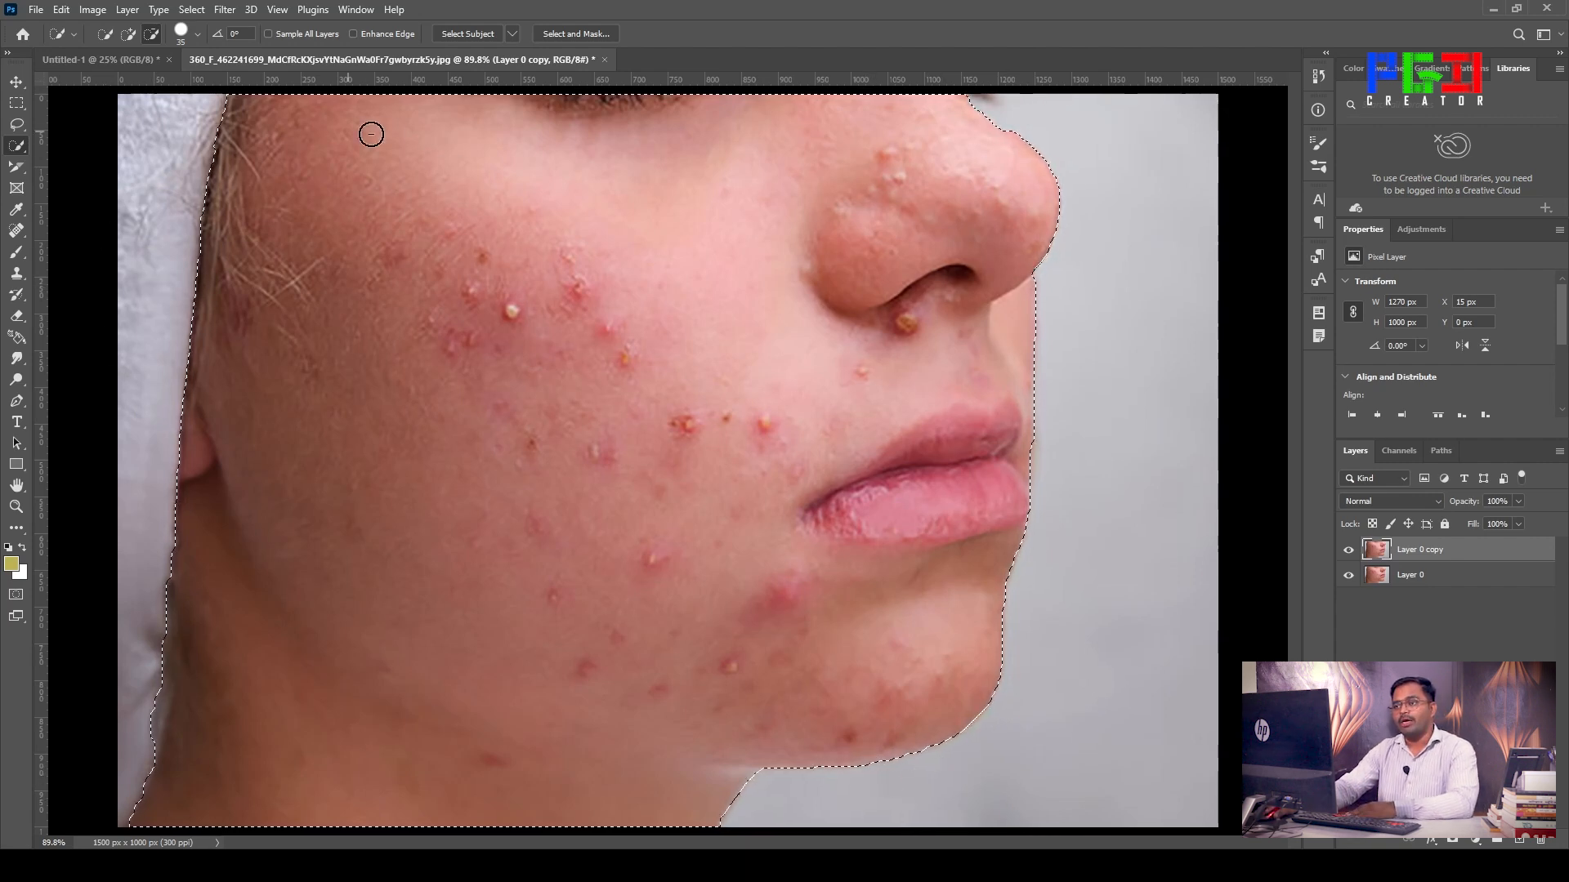
Step: Copy the selected face onto a new layer of its own
click(17, 82)
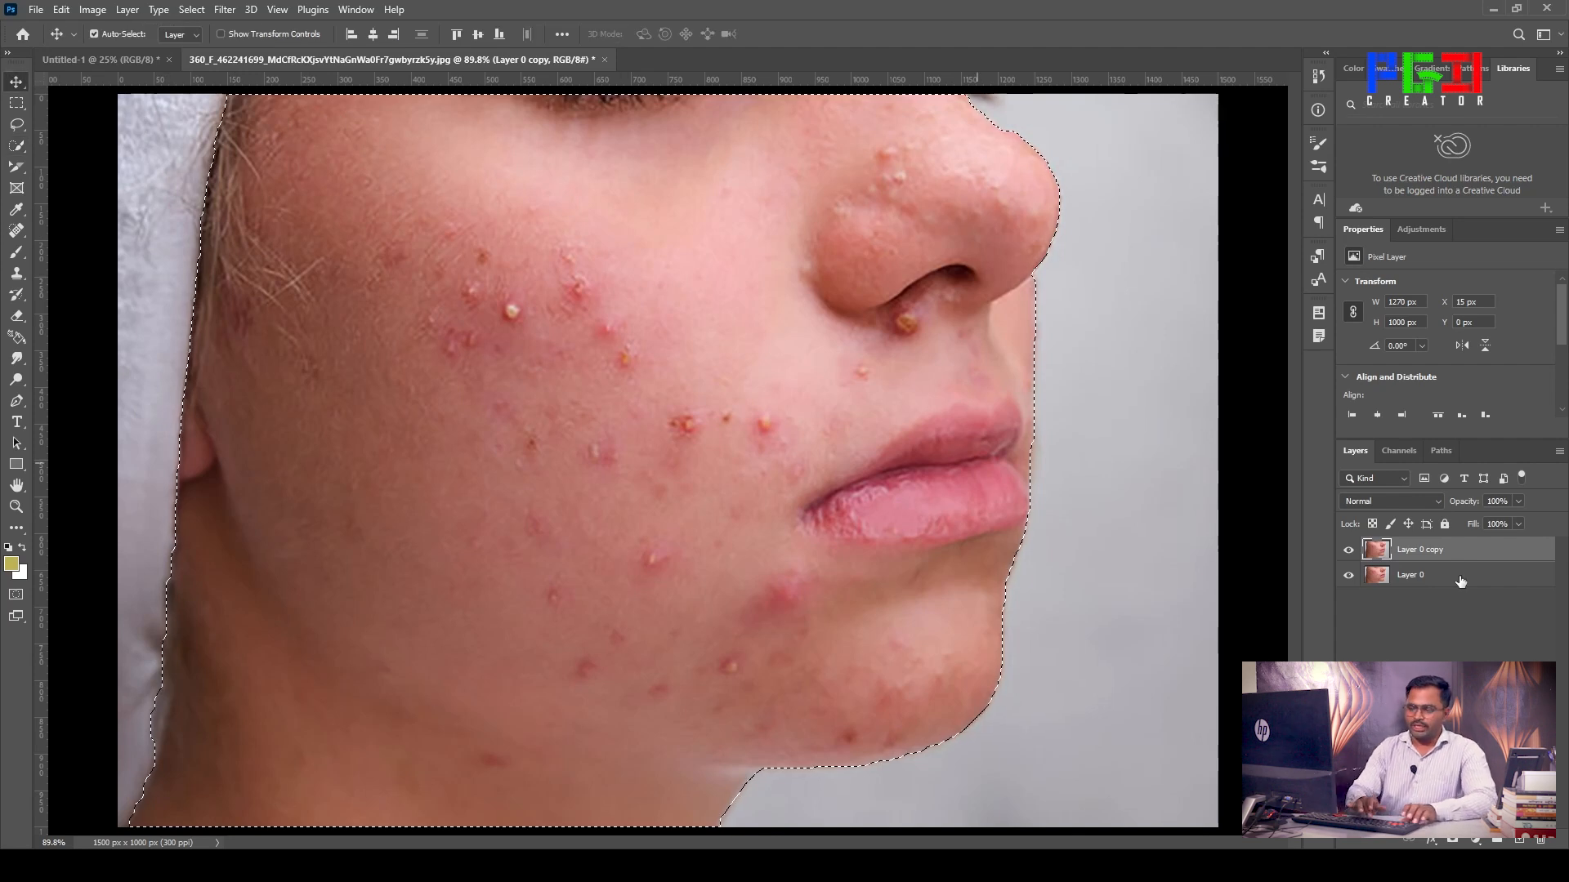
key(ctrl+j)
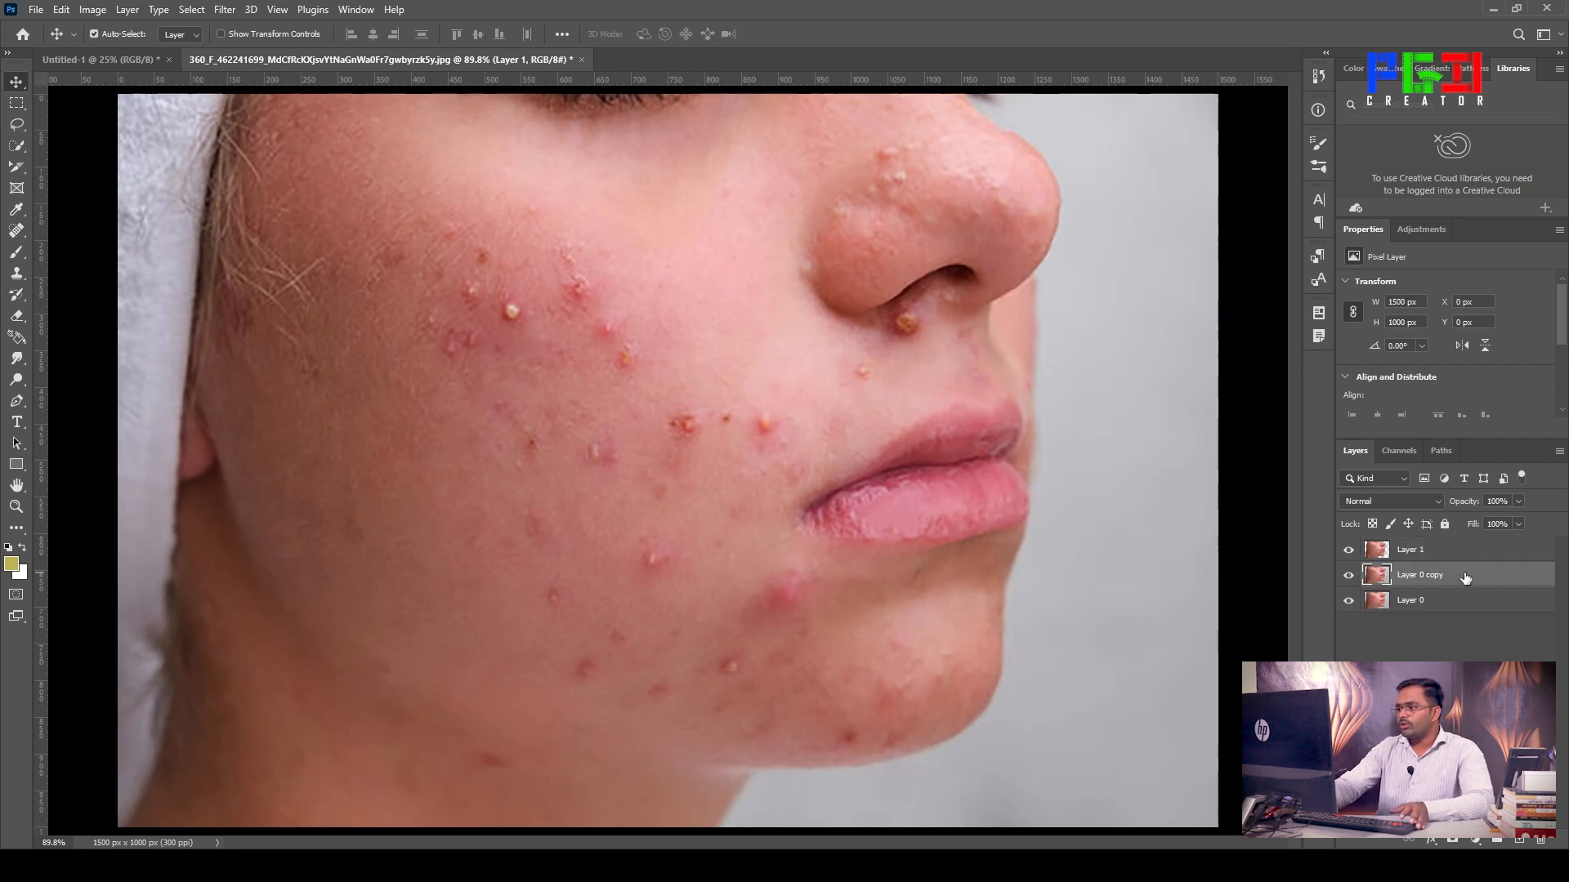
Step: Toggle the visibility of Layer 0 copy and Layer 0 to check the face cutout on Layer 1
click(1350, 576)
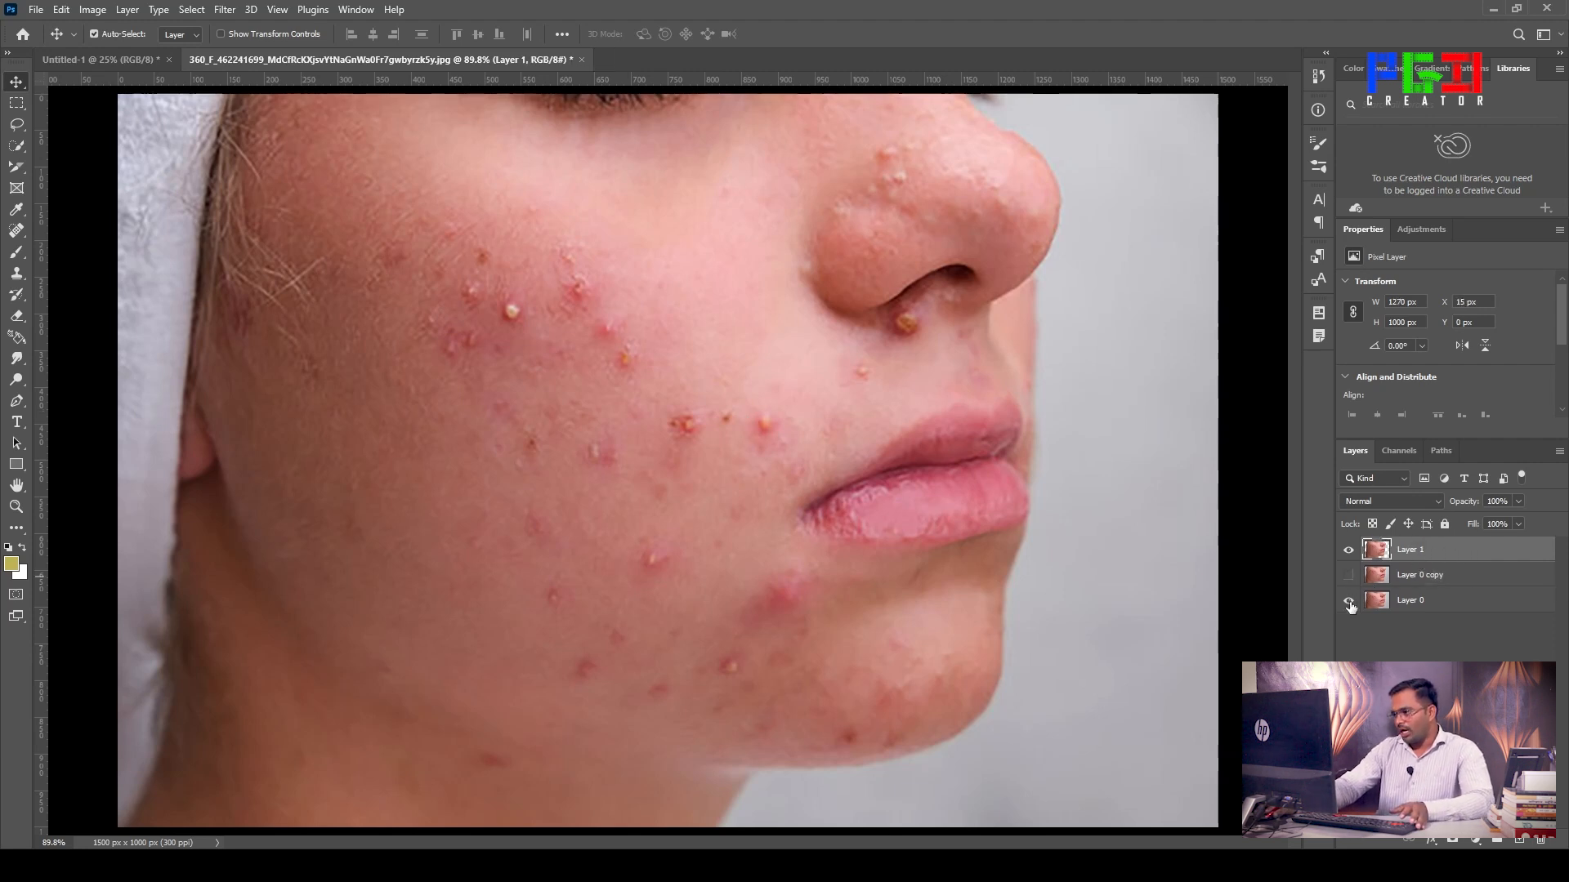
click(1350, 603)
click(1350, 599)
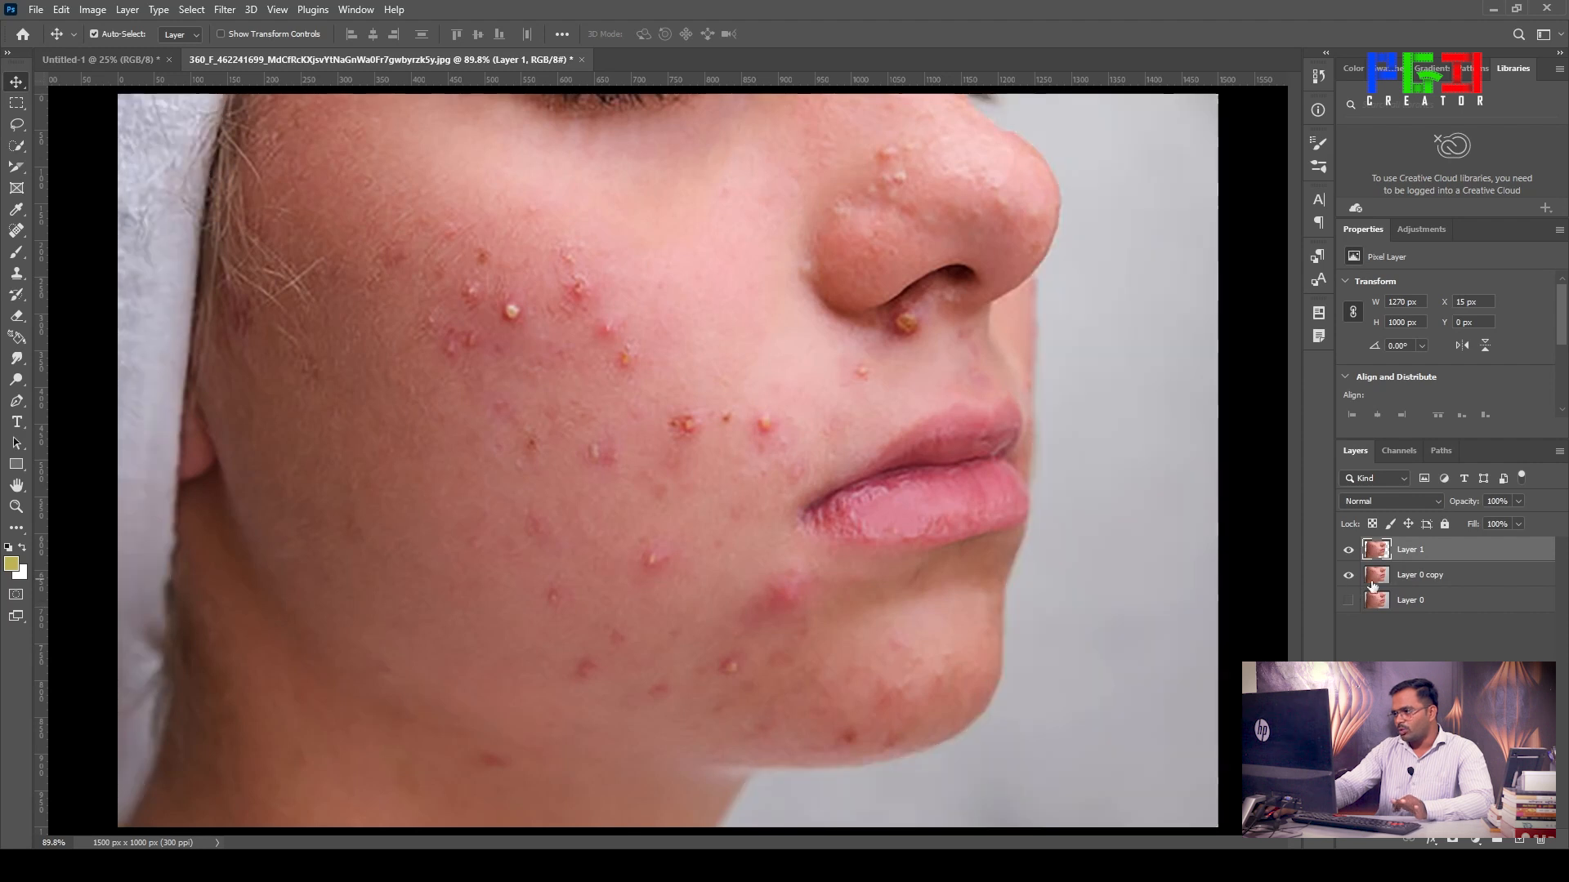
click(1350, 601)
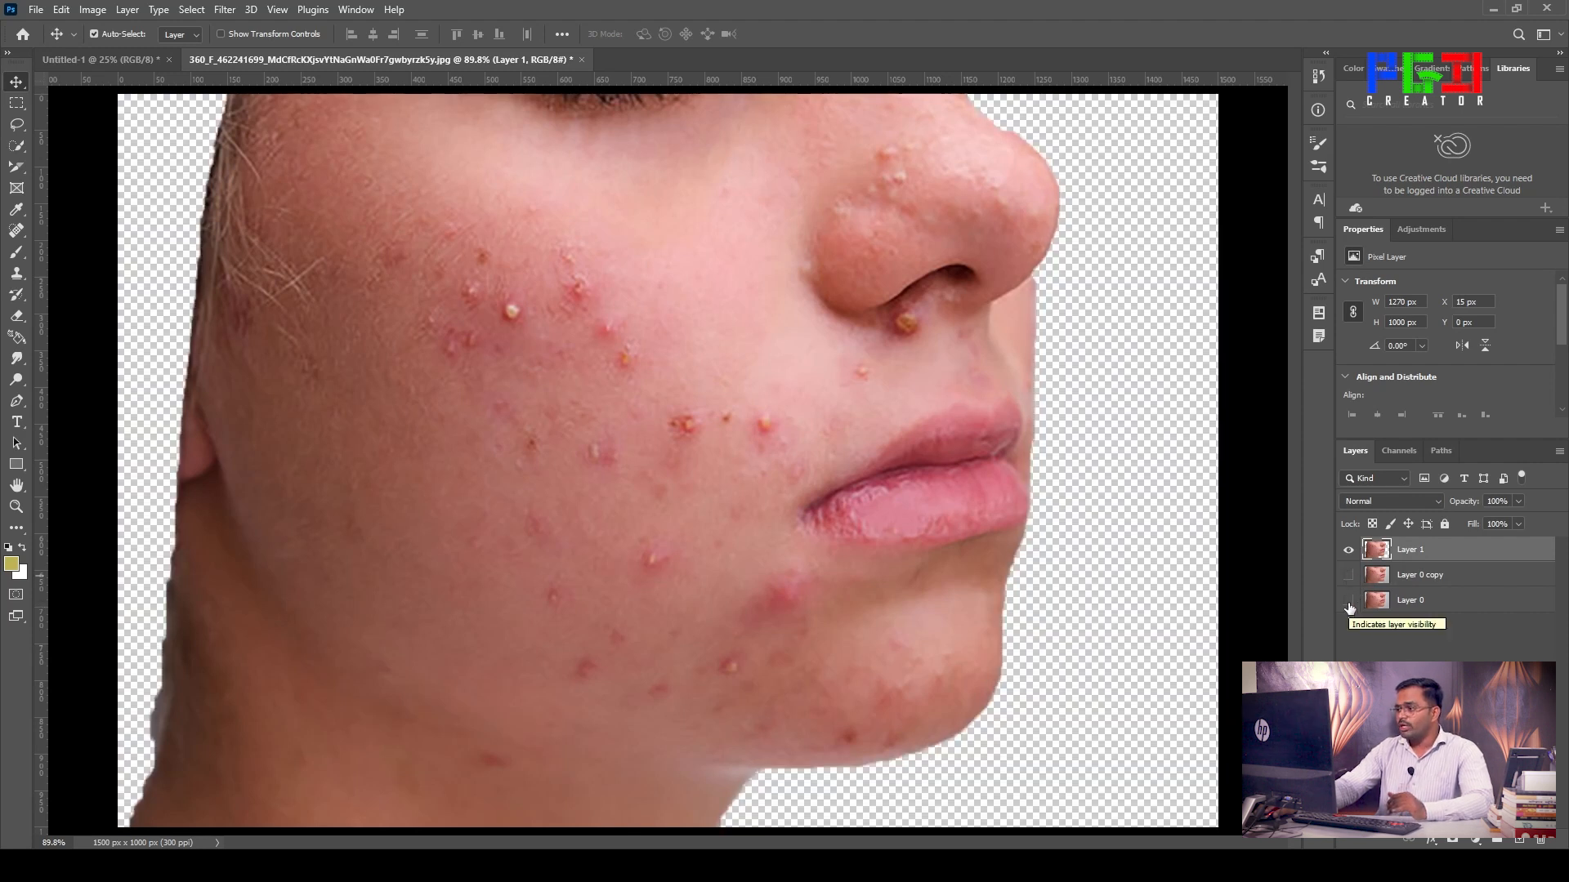
click(1395, 579)
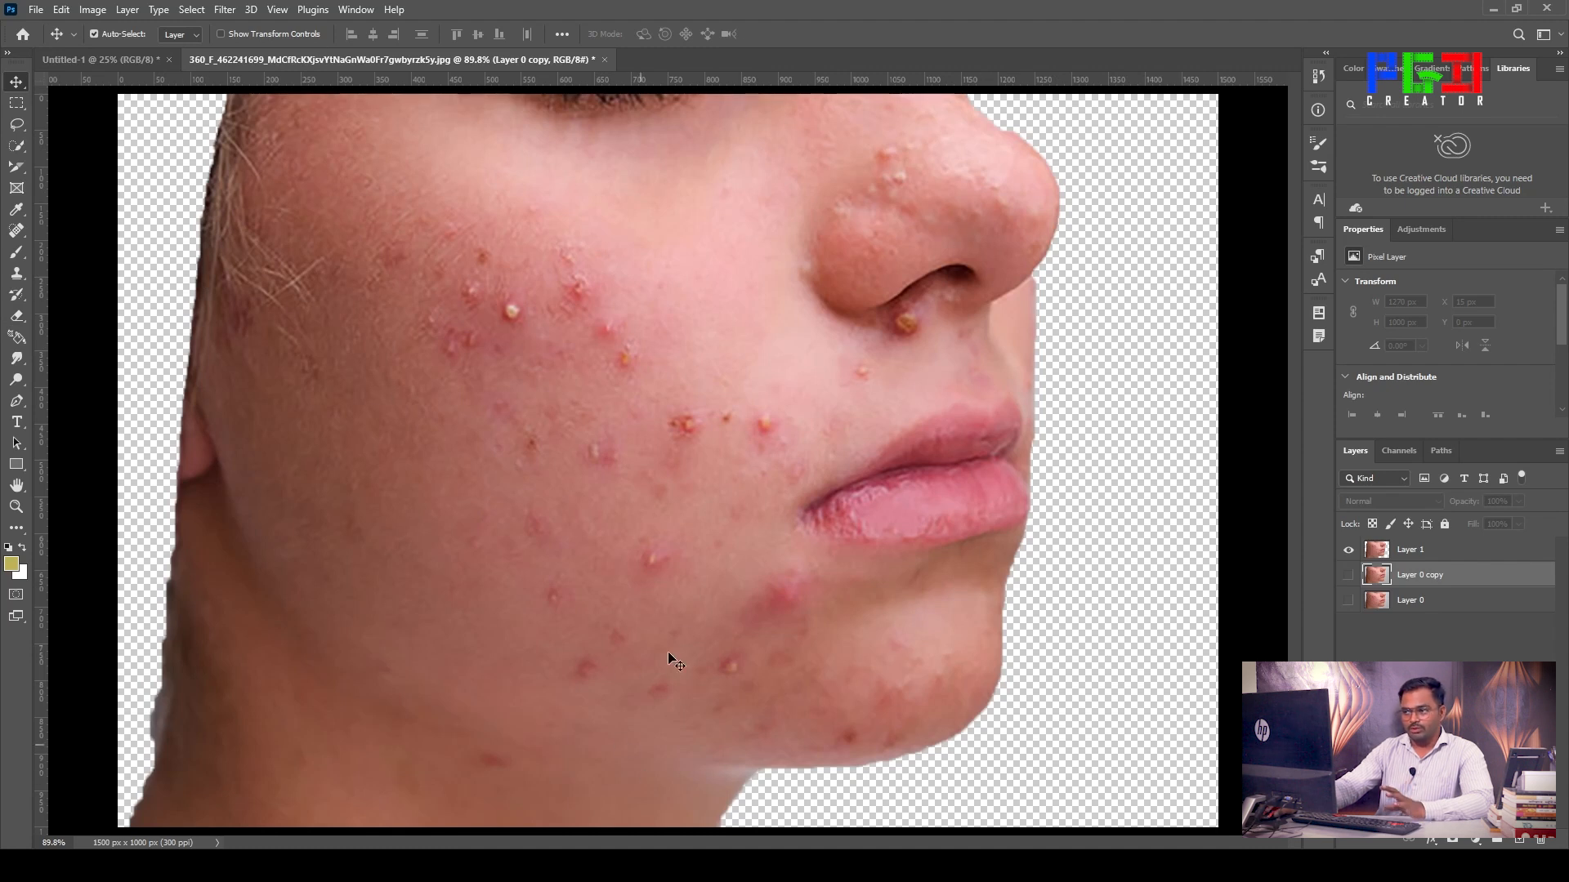
click(1348, 576)
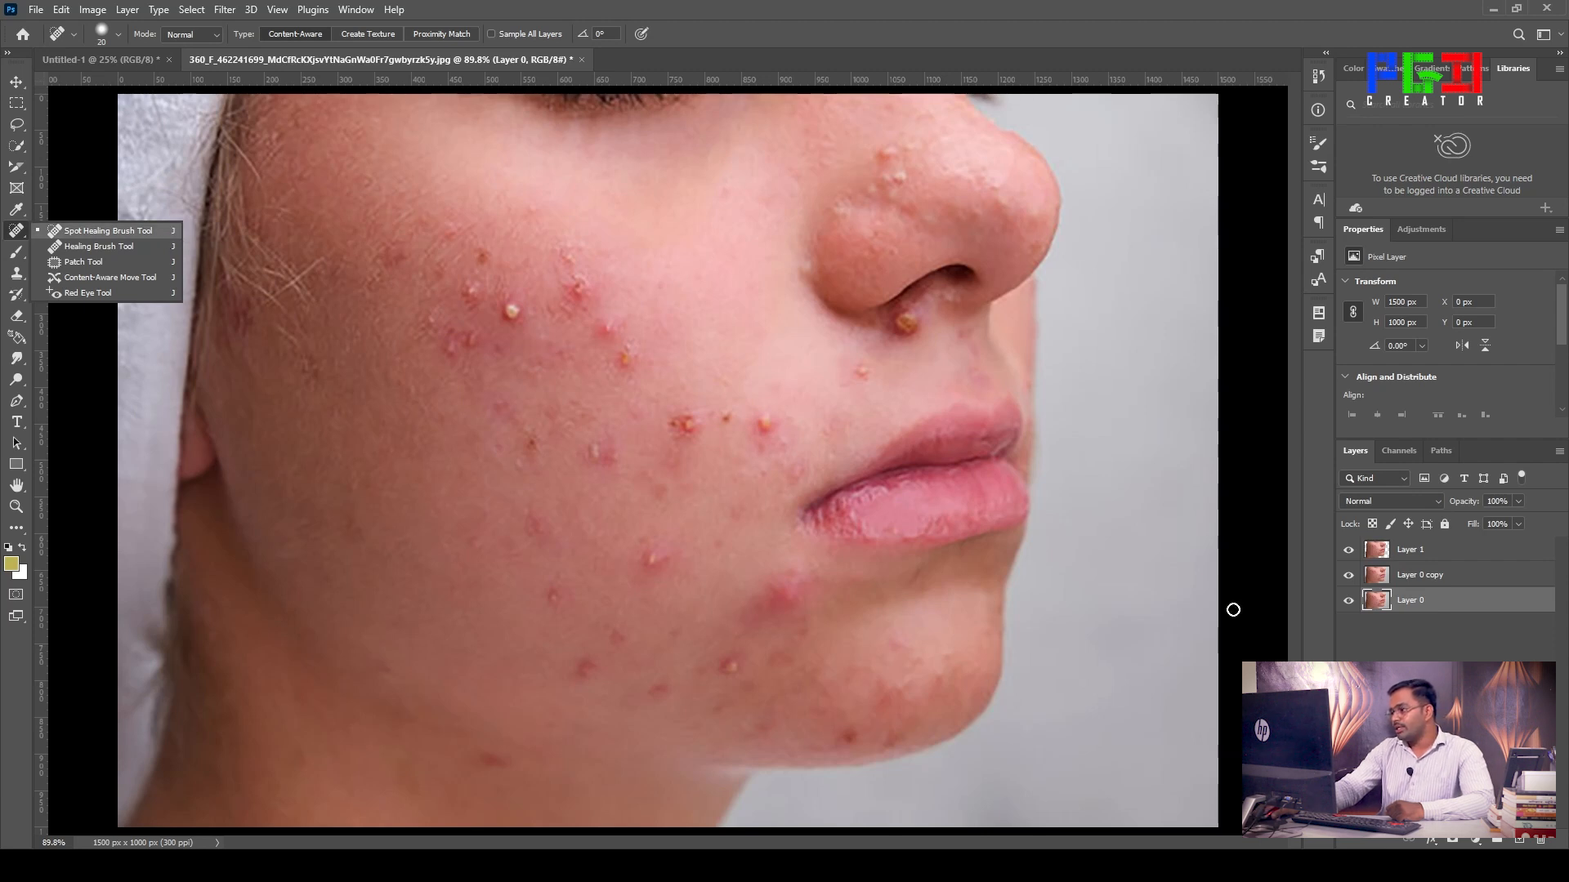
Step: Duplicate Layer 1 and rename the duplicate Spot Healing tool
click(1421, 553)
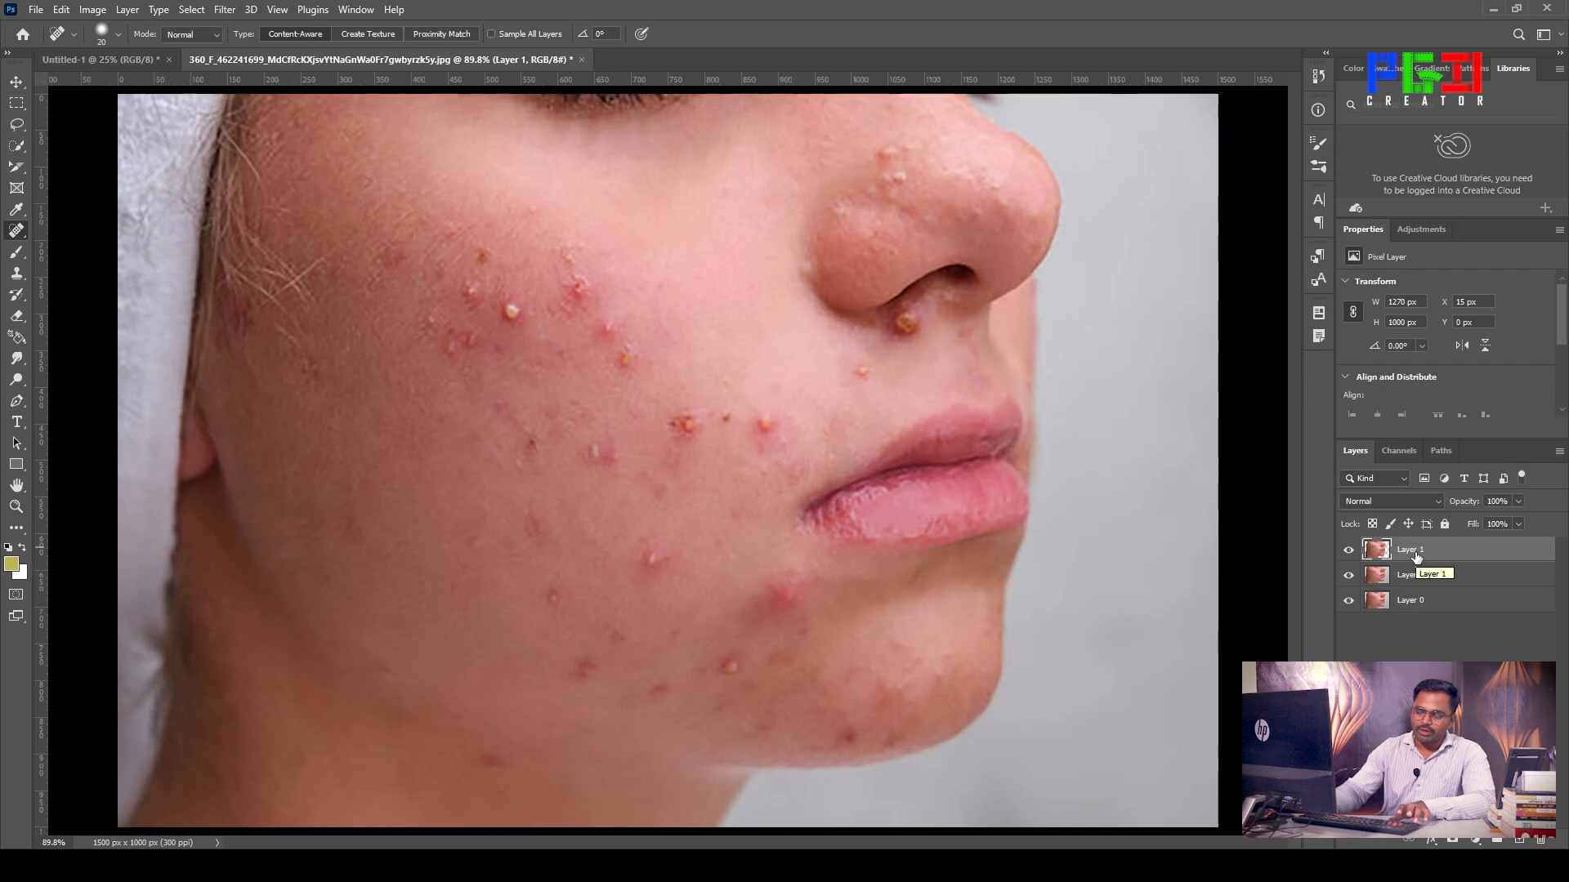
key(ctrl+j)
double_click(1418, 549)
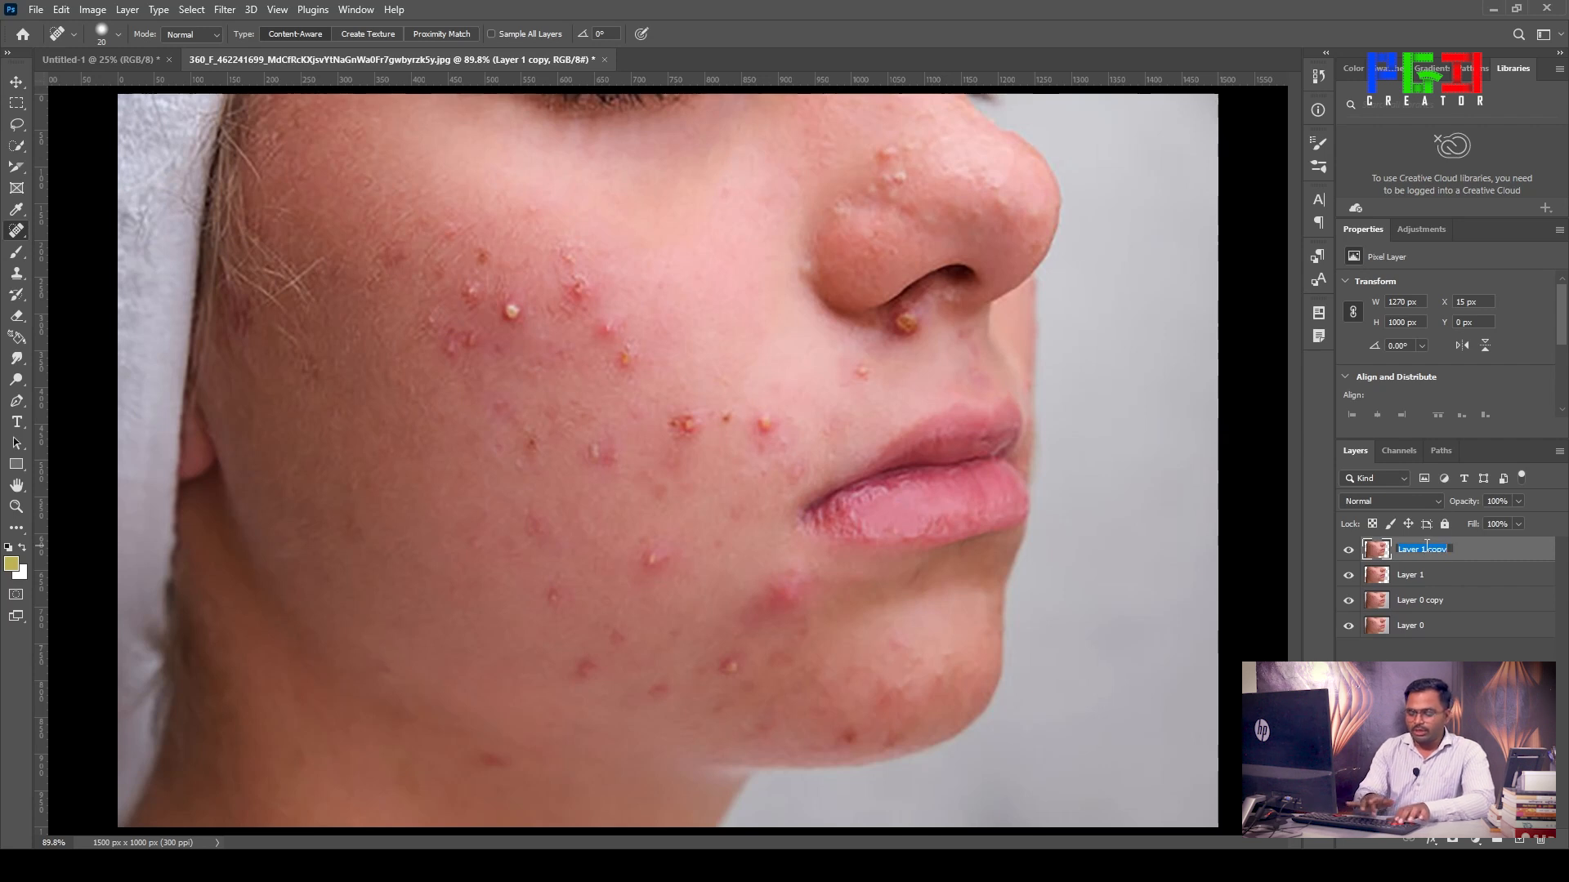
text(s)
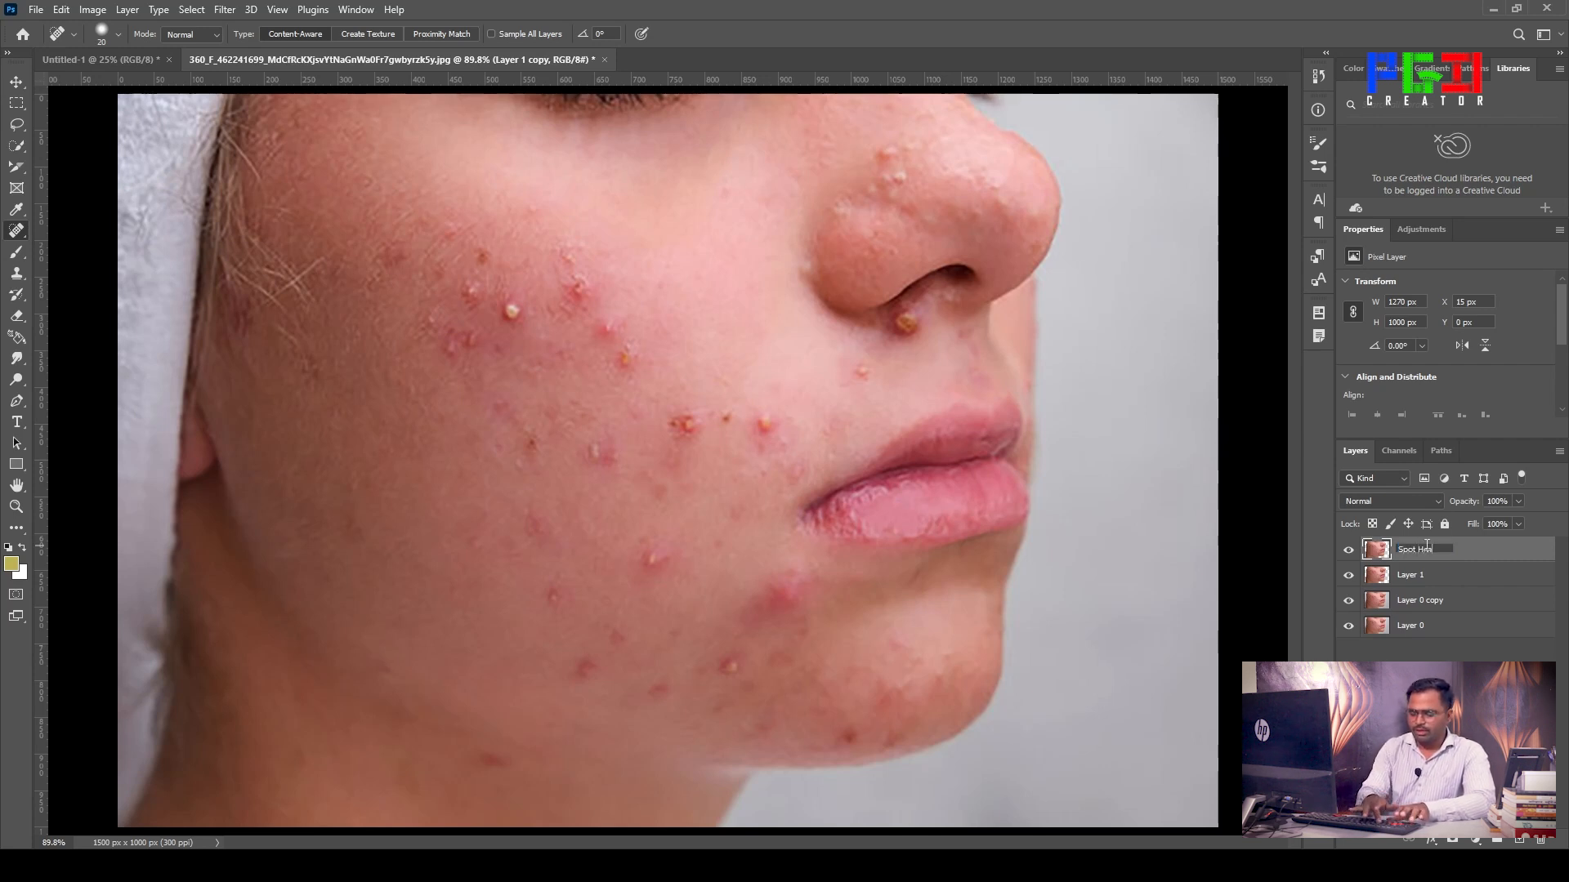
text(pot Healing to)
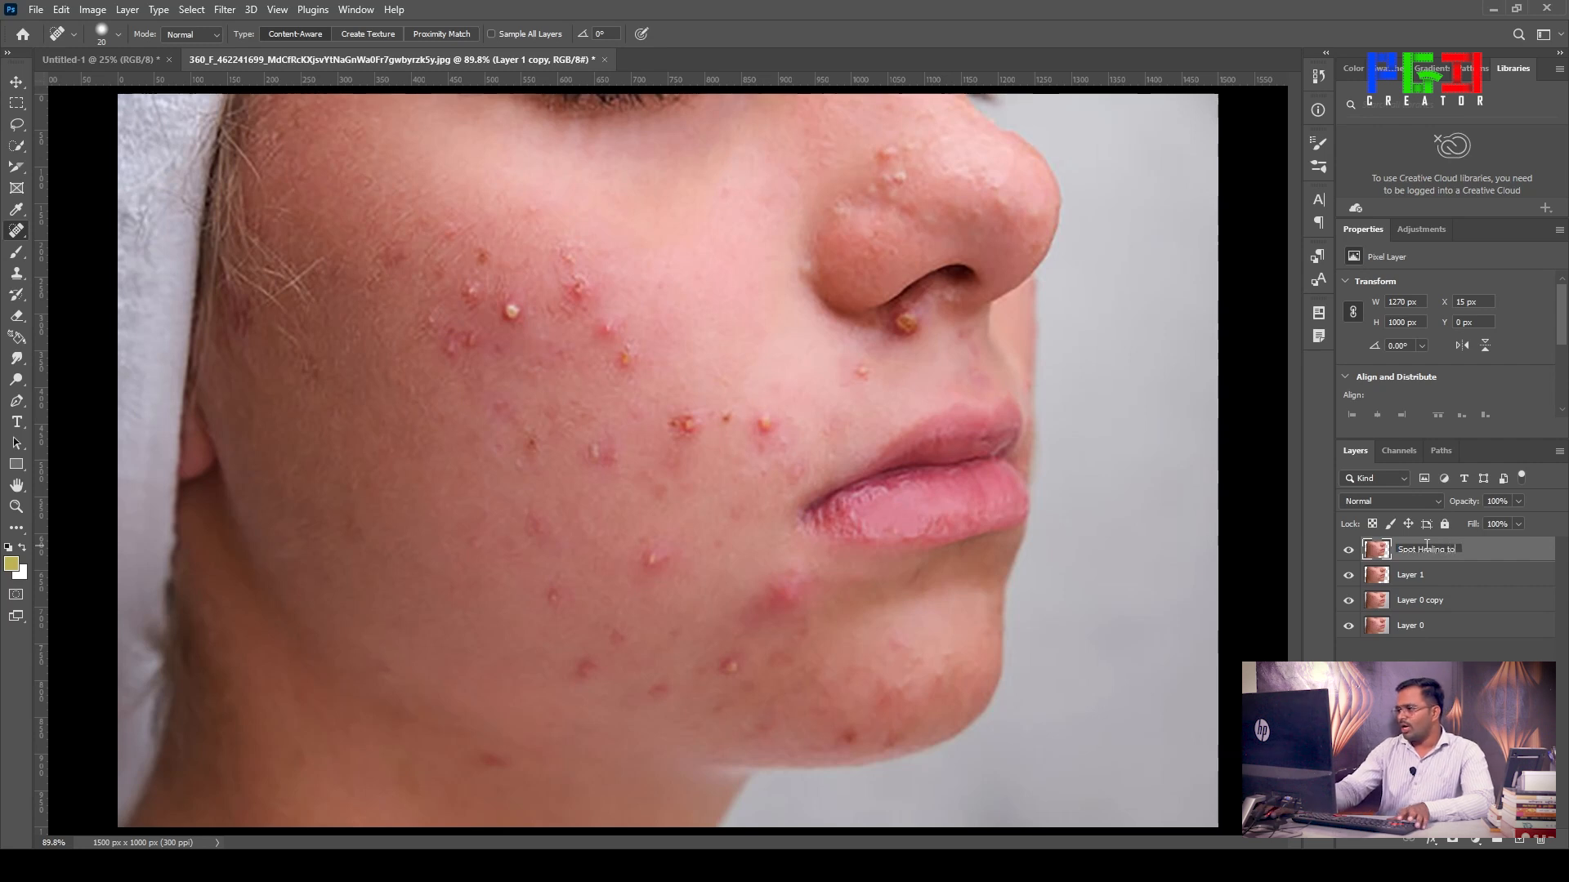
text(ol)
key(Return)
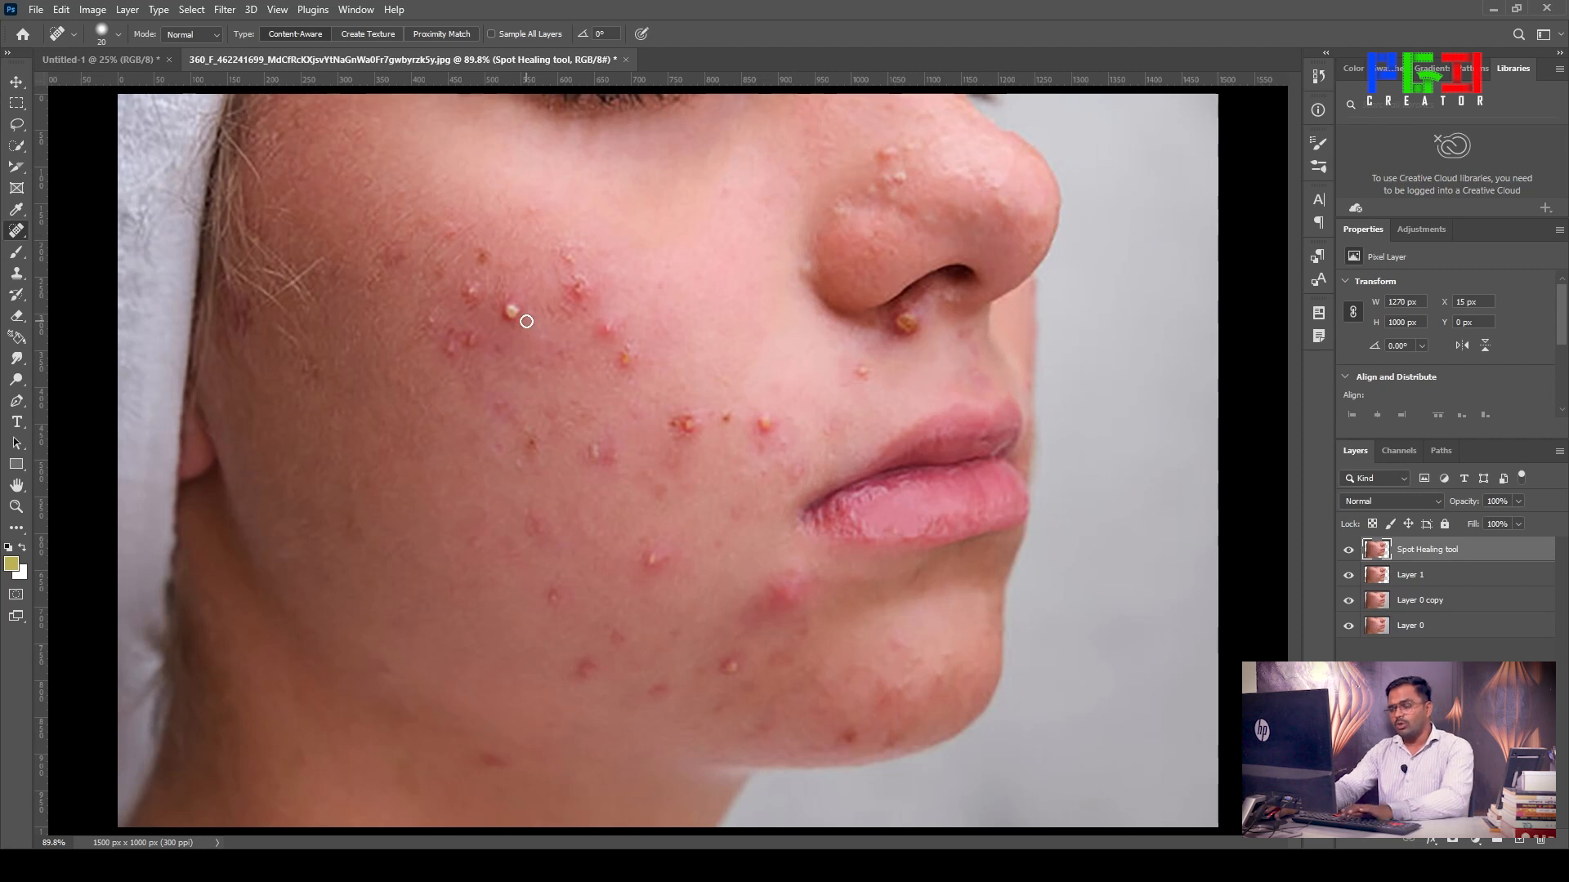
Step: Set the Spot Healing Brush to 60 px size, 100% hardness and Normal mode
key(bracketright)
key(bracketright)
key(bracketright)
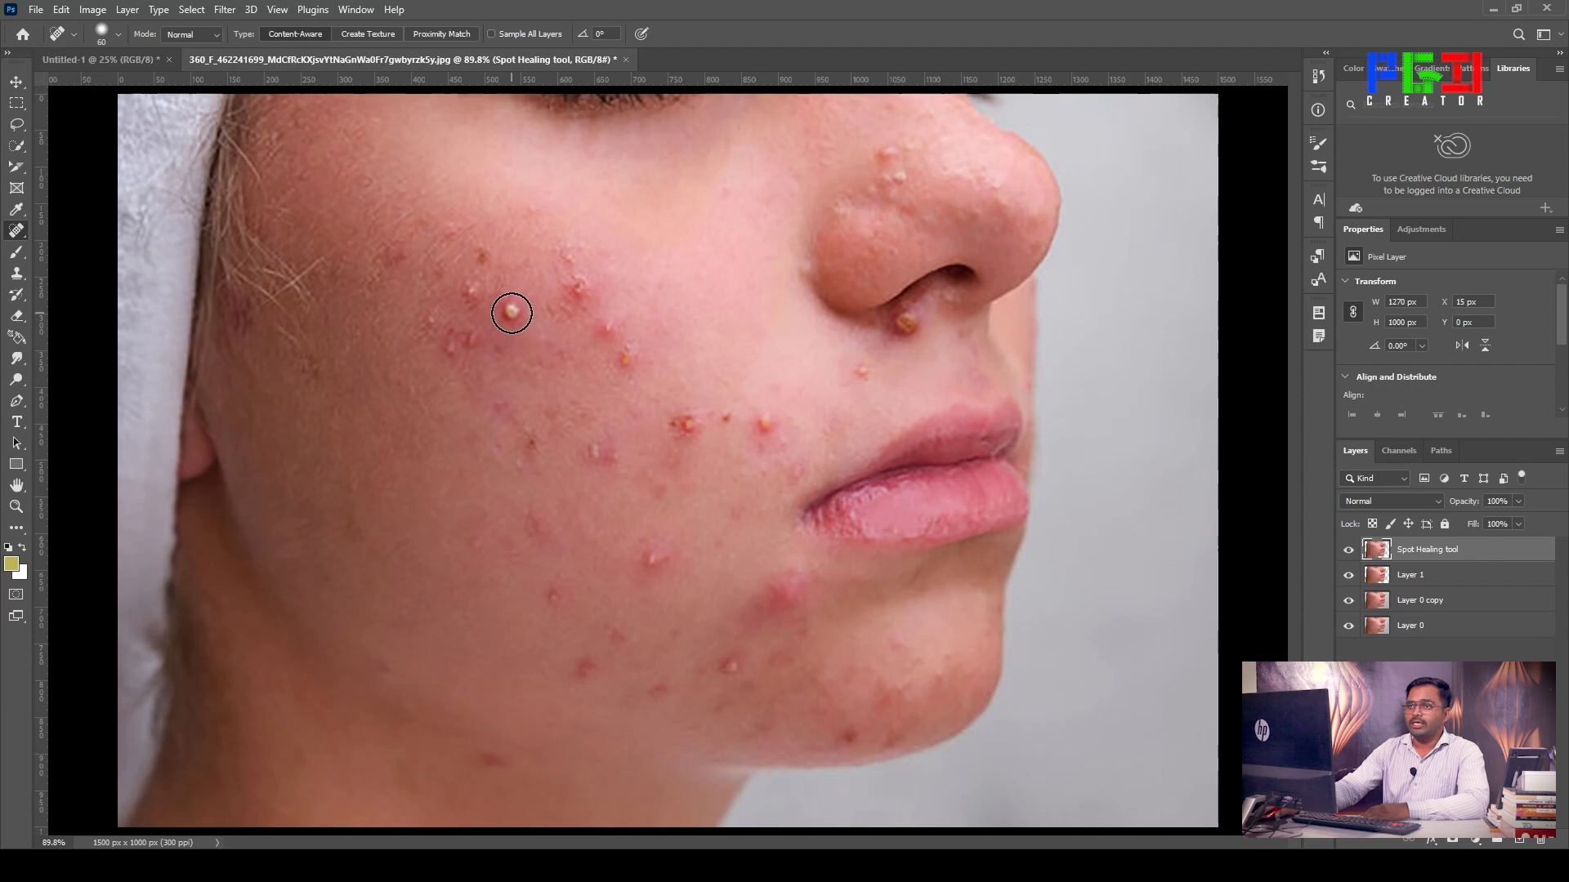
click(119, 36)
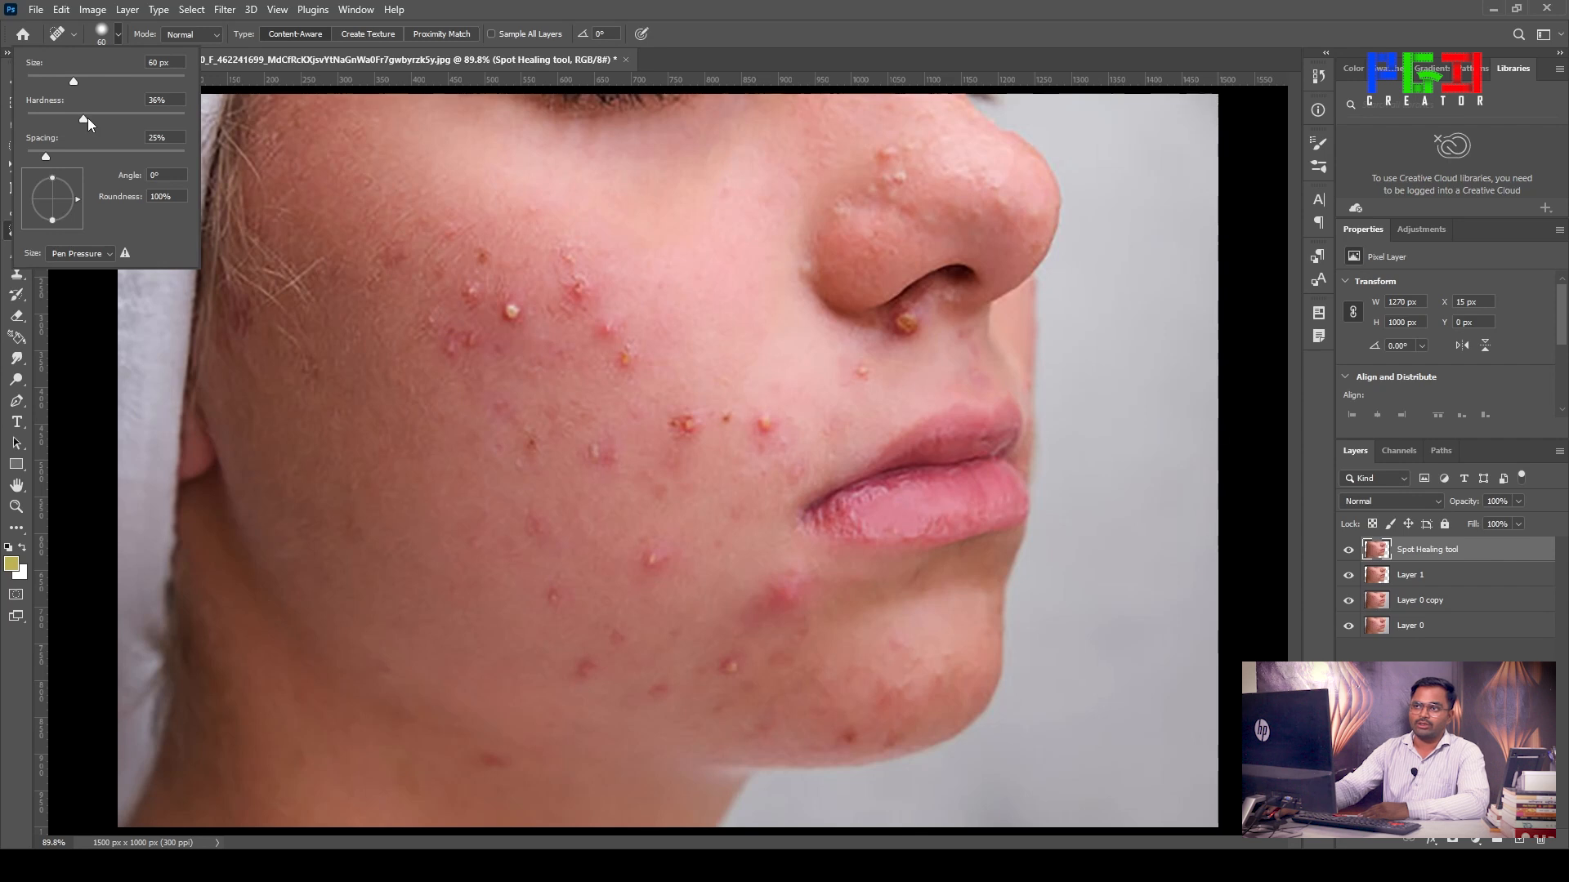
drag(169, 121, 174, 121)
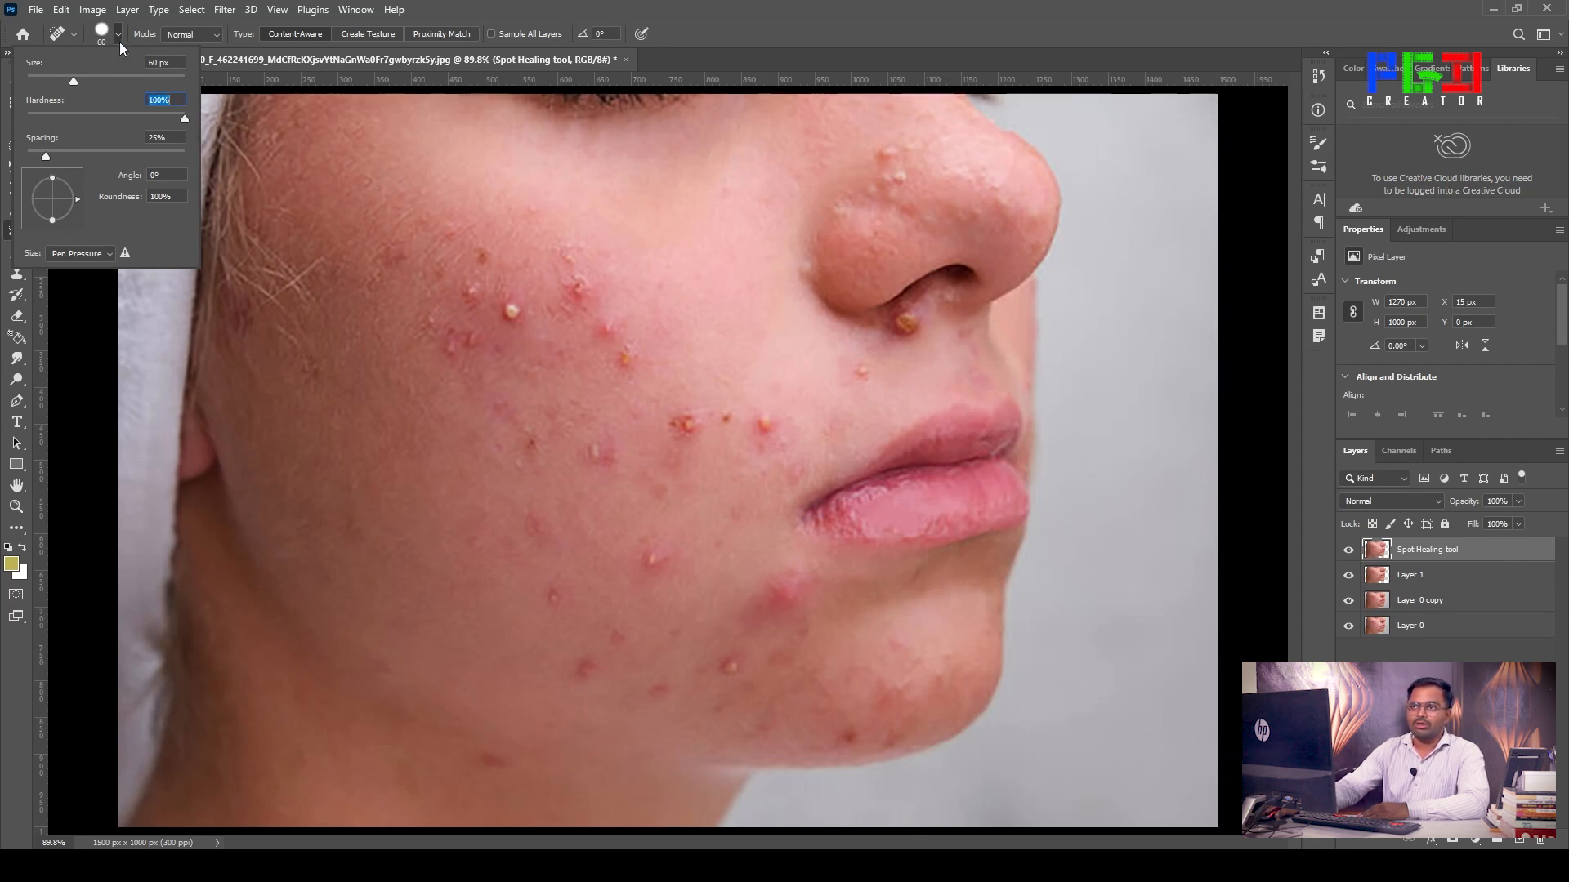
click(190, 34)
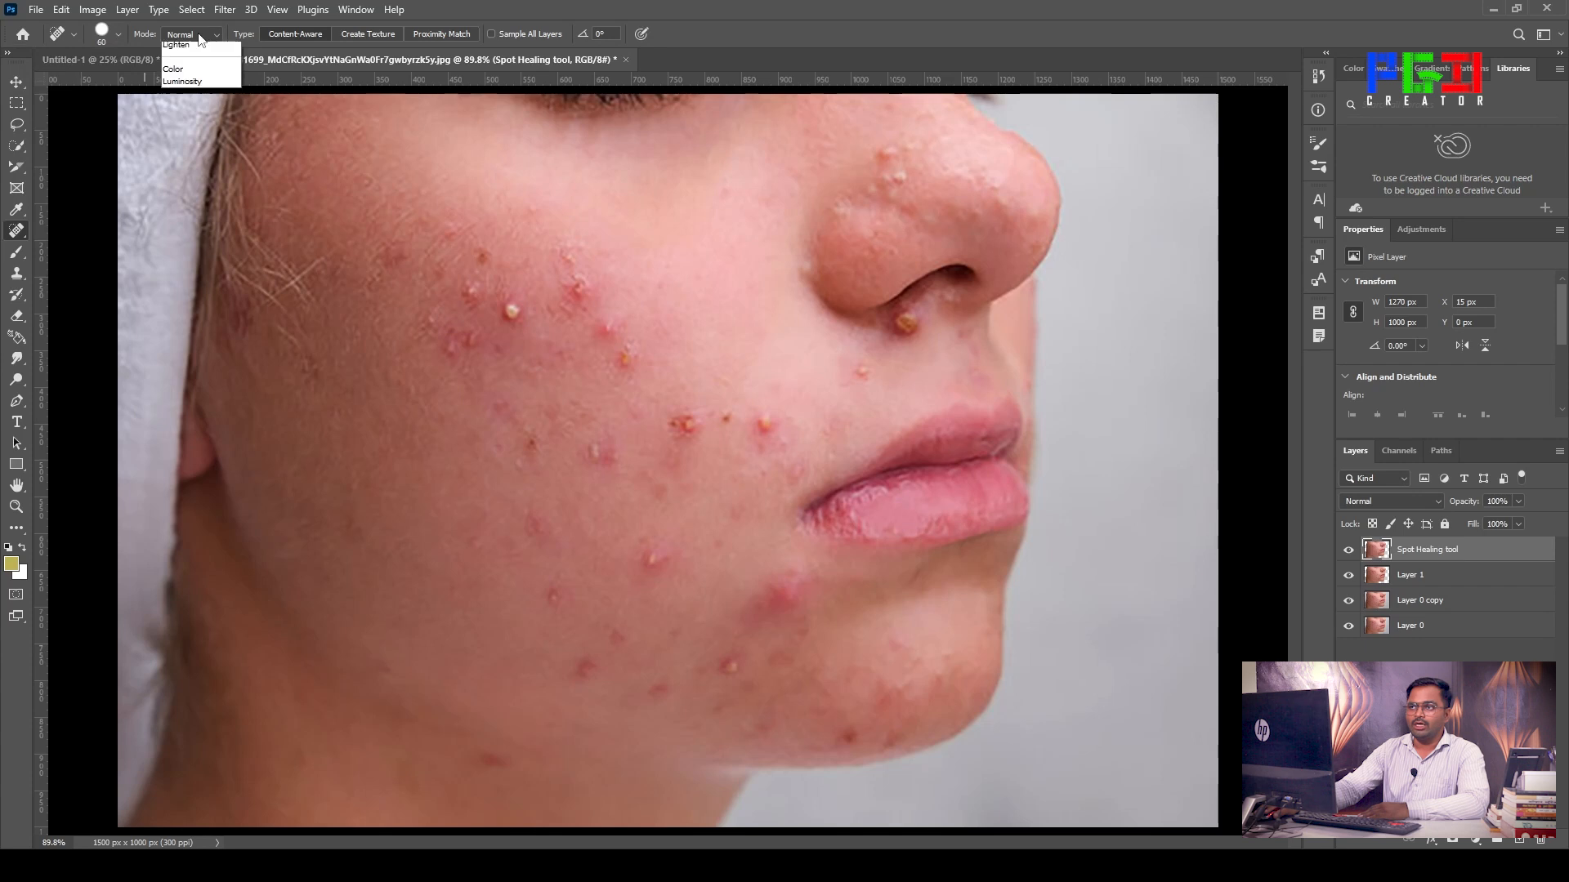
click(209, 51)
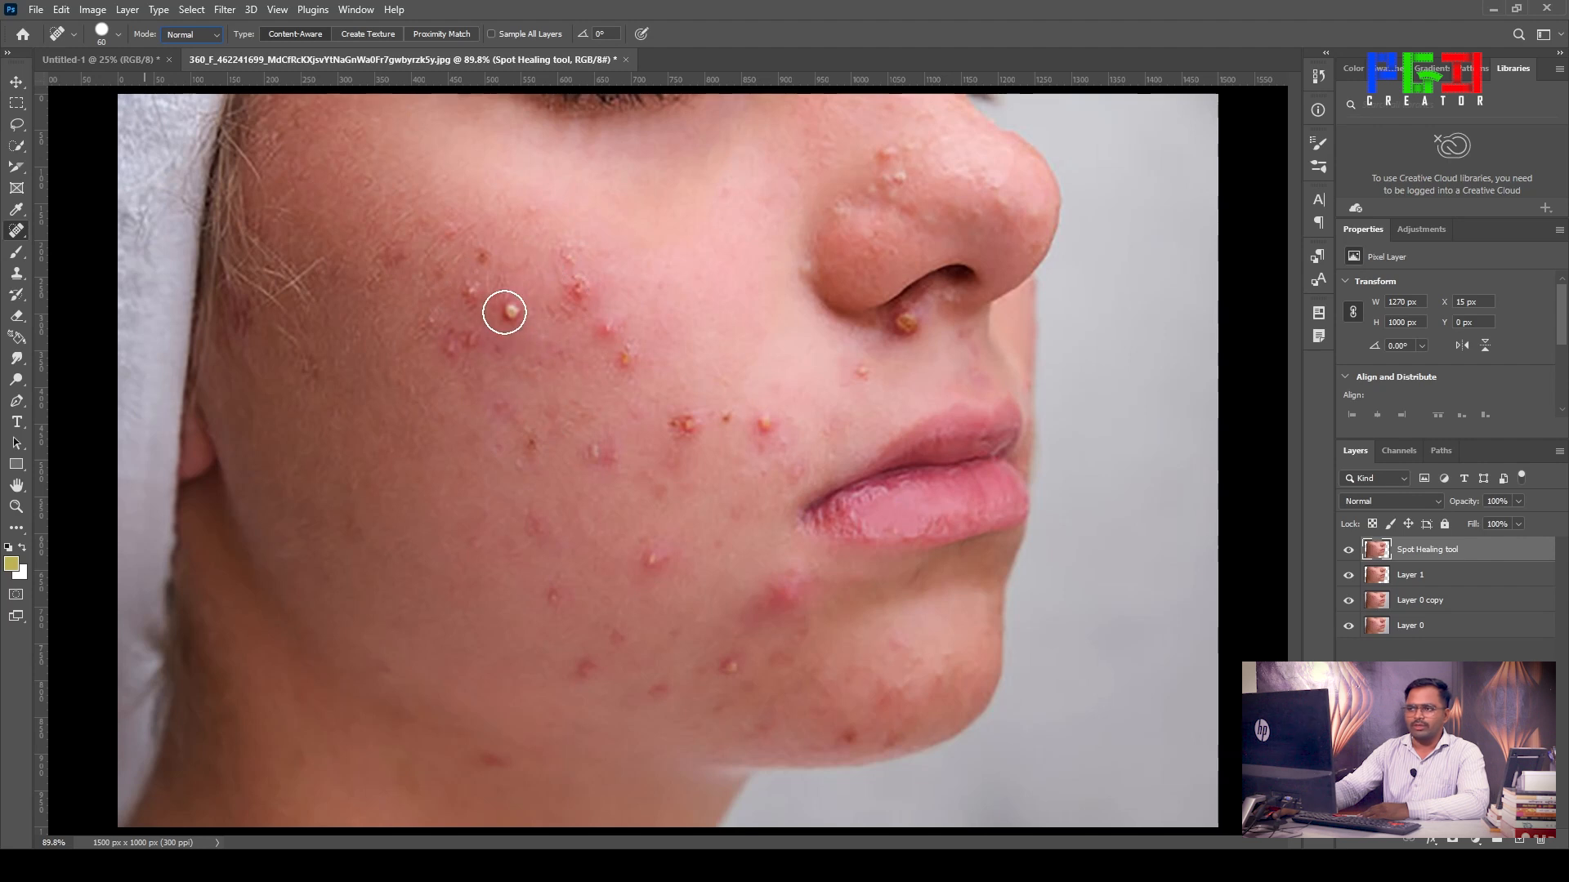
Step: Heal the whitehead and neighbouring pimples on the upper cheek with the Spot Healing Brush, reducing its size to 45 px
click(512, 313)
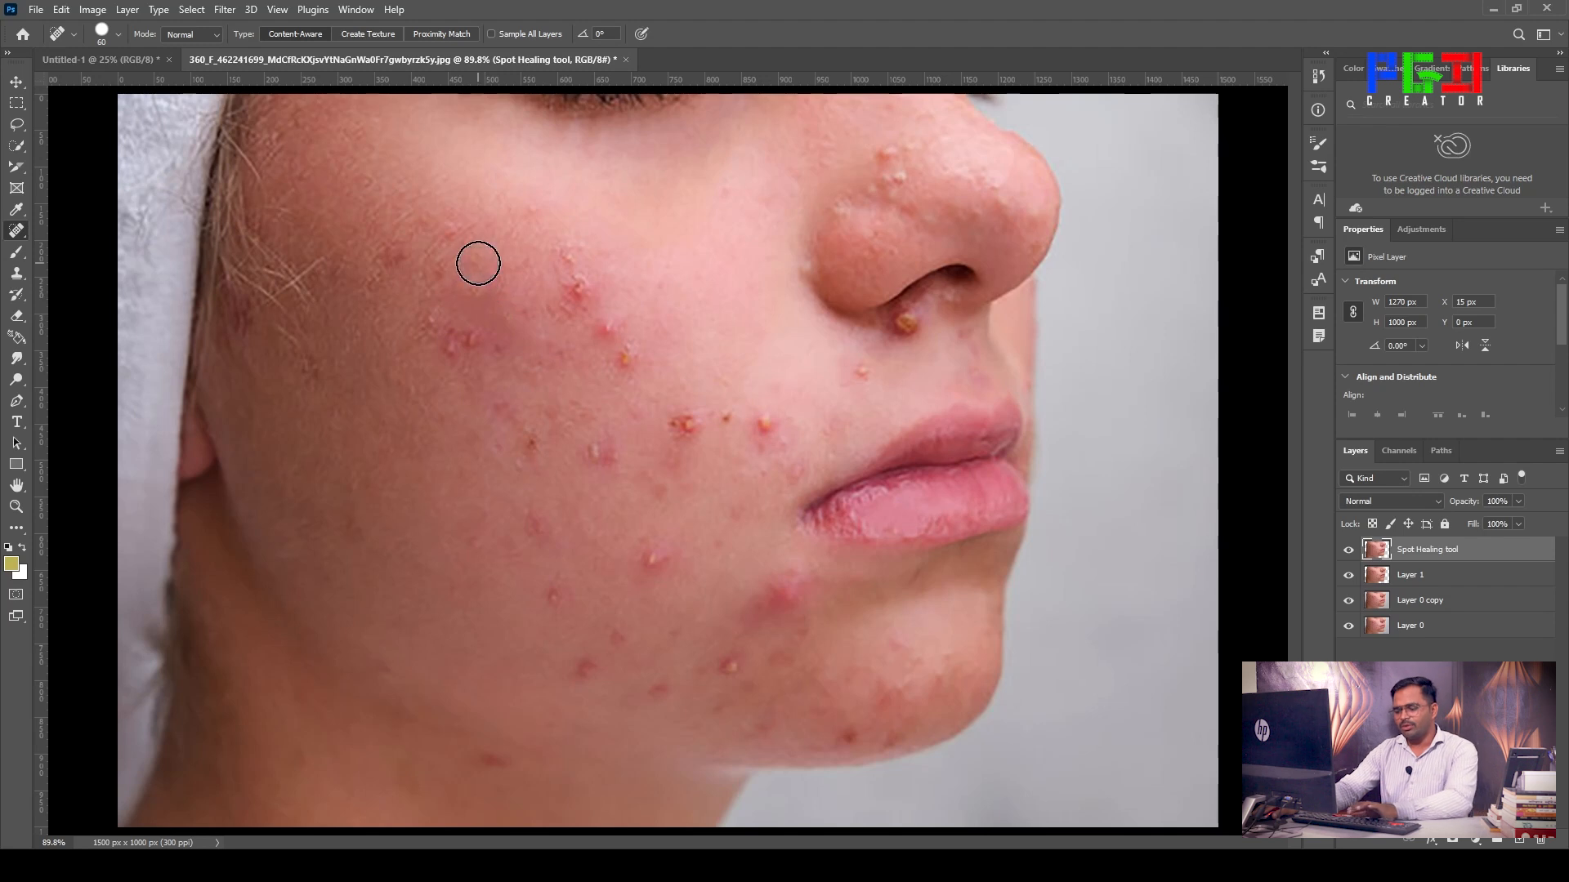
key(bracketleft)
key(bracketleft)
click(570, 253)
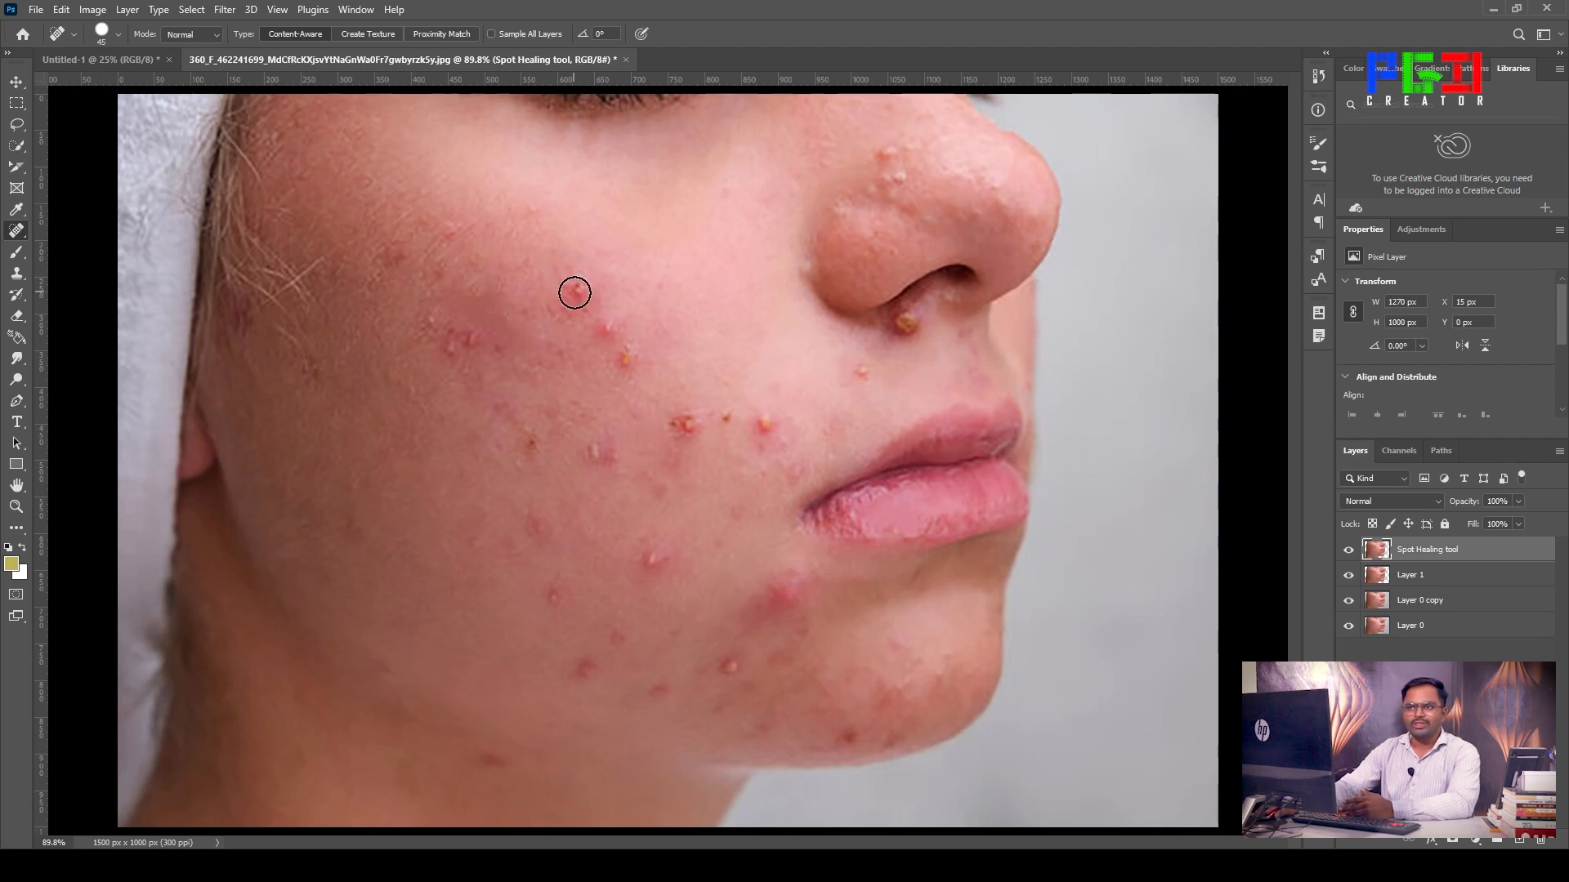
Step: Try the Healing Brush at 70 px on the red upper-cheek pimple without a sampled source and dismiss the alert
right_click(17, 236)
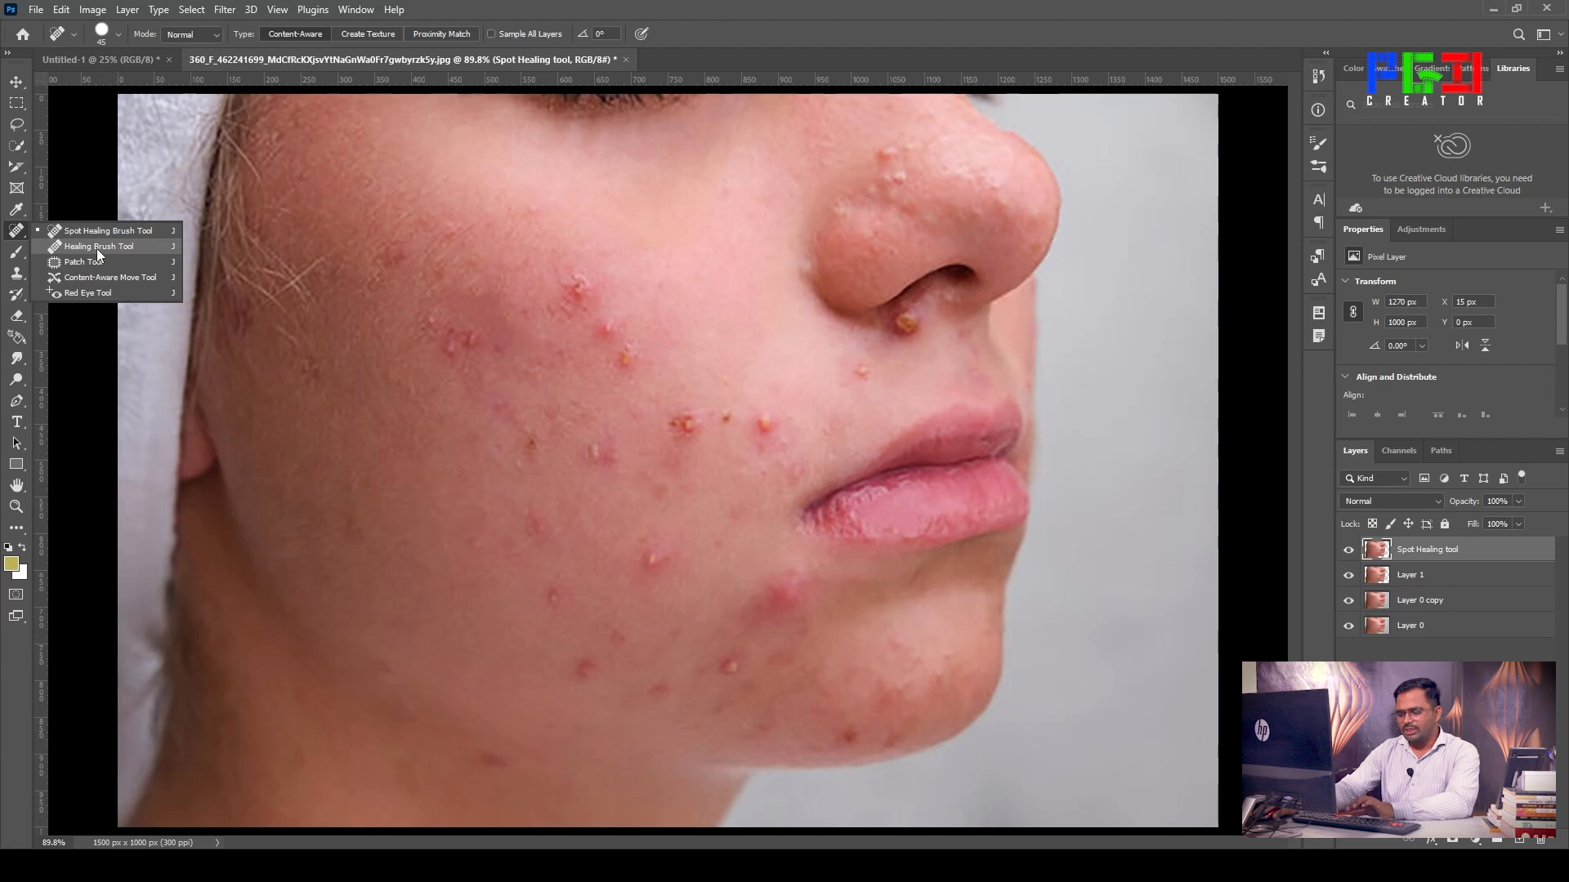
click(96, 248)
key(bracketright)
key(bracketright)
key(bracketright)
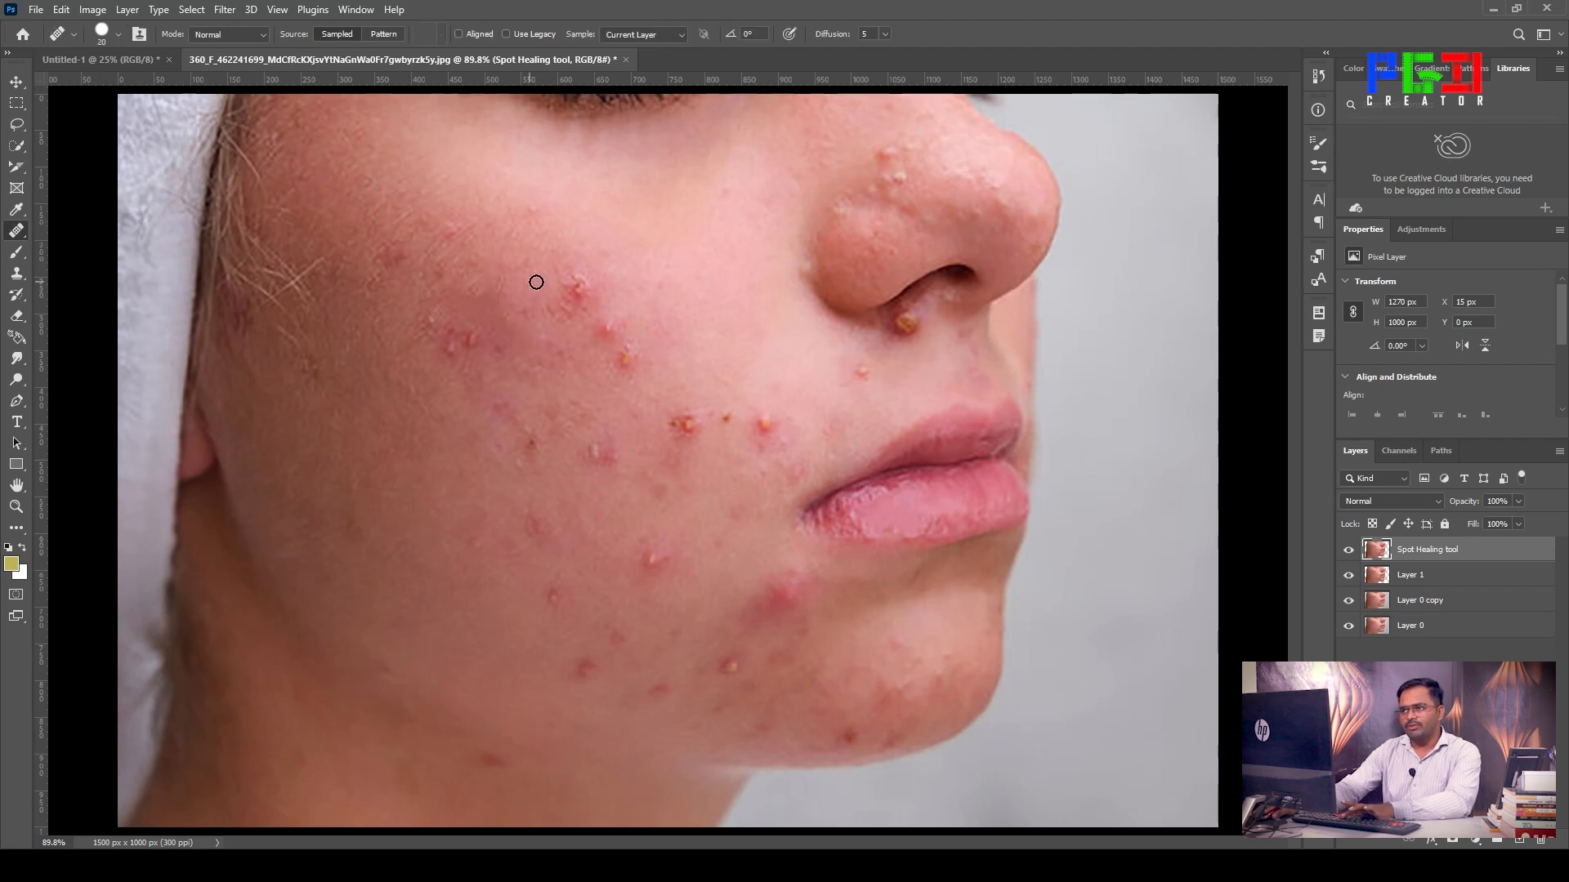
key(bracketright)
key(bracketright)
key(bracketright)
key(bracketright)
key(bracketright)
click(579, 288)
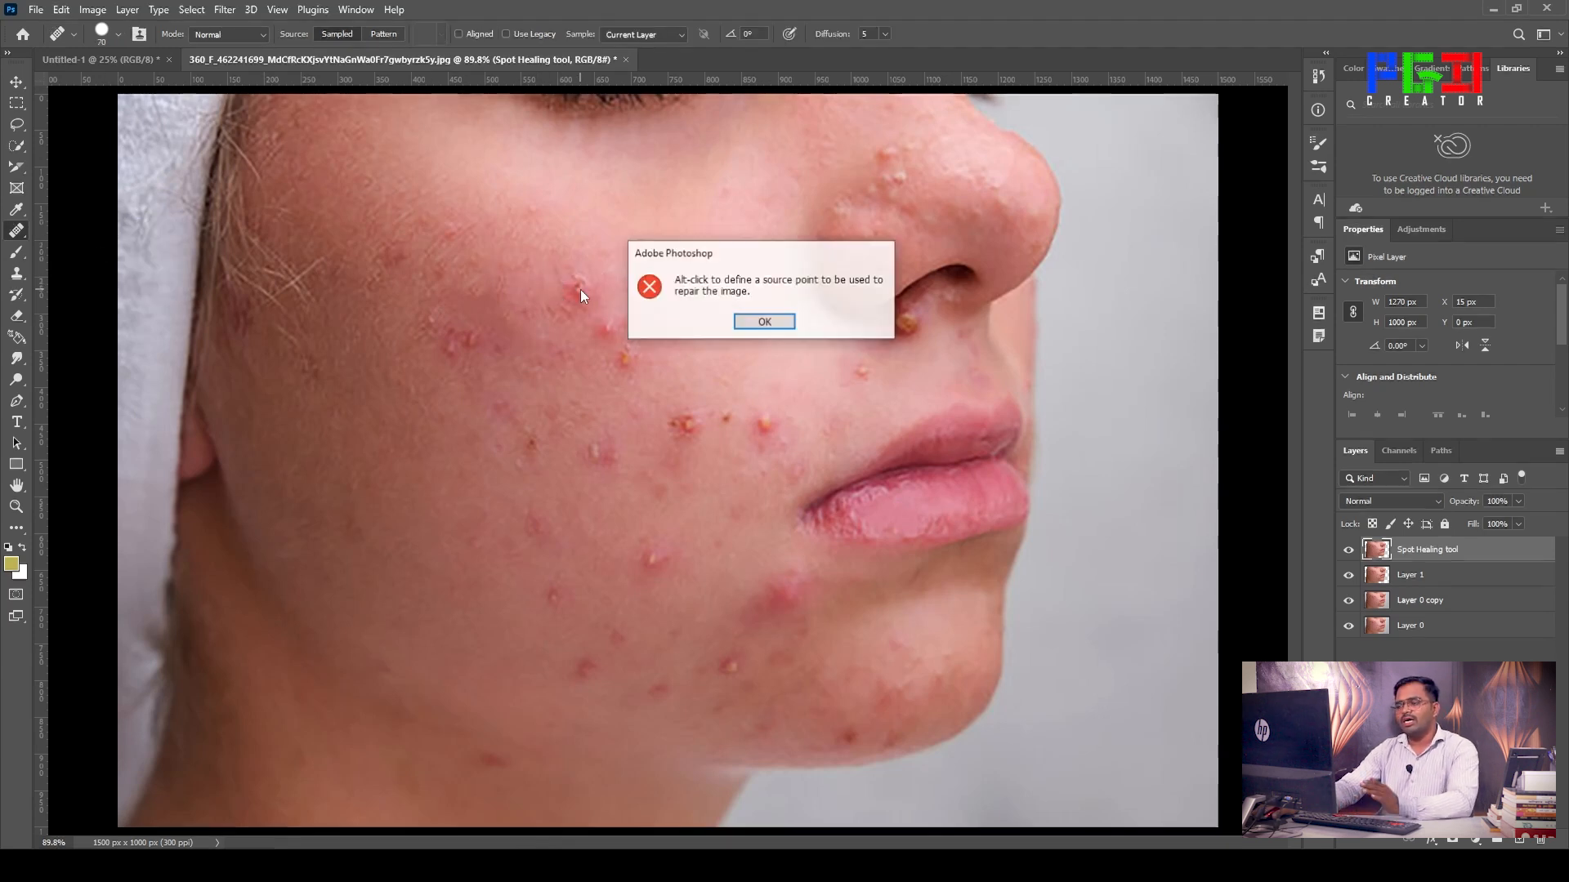
click(741, 323)
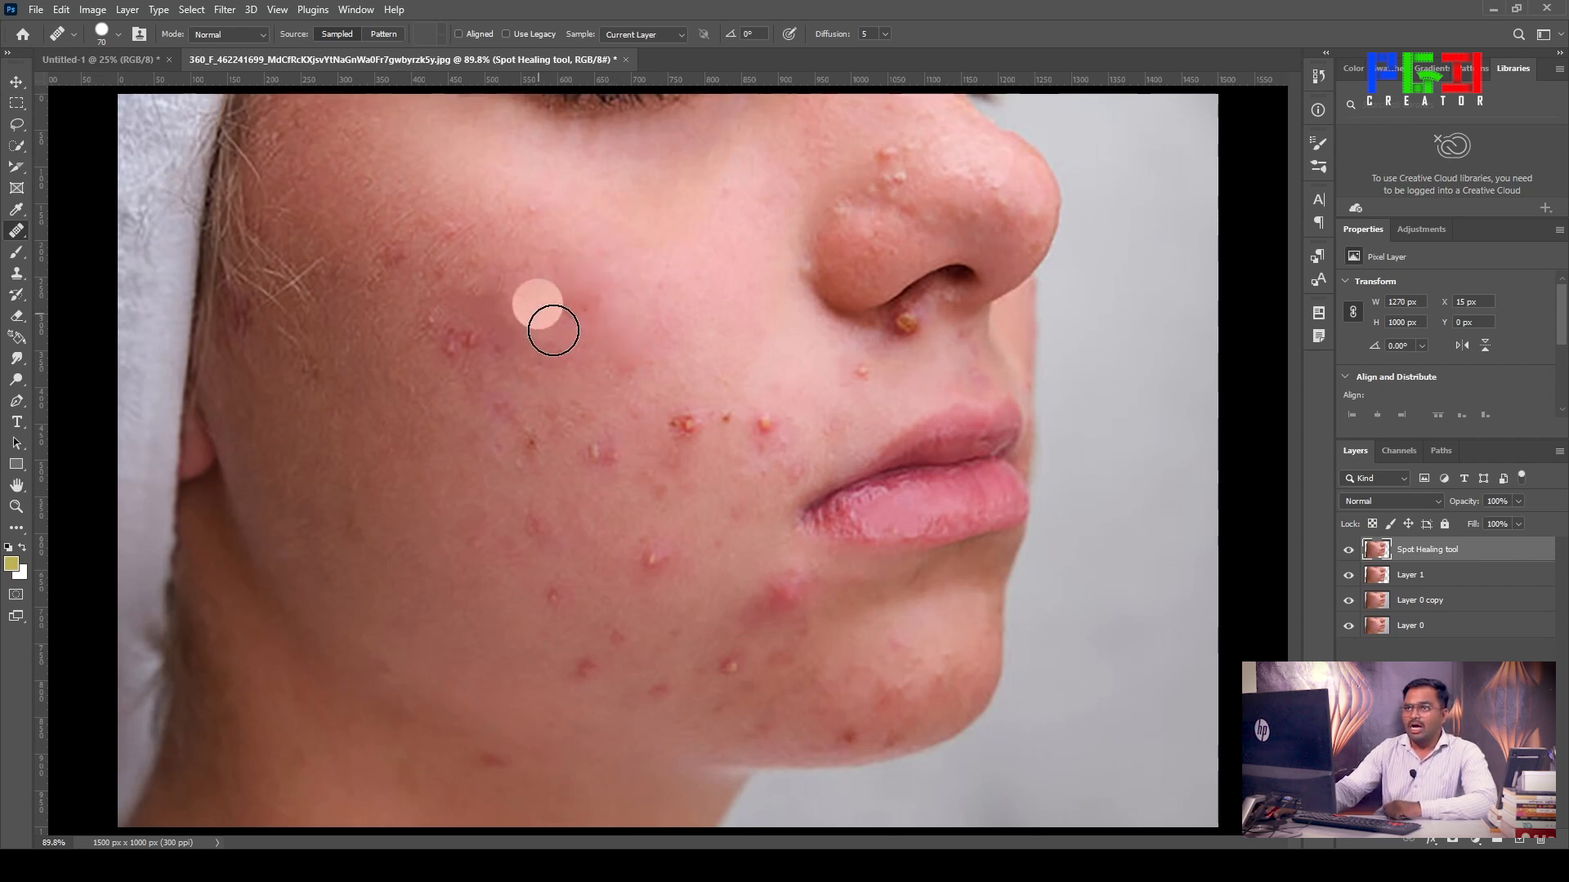
Step: Heal the pimples on the middle cheek and above the lip corner with the Healing Brush, sampling nearby clean skin
click(118, 35)
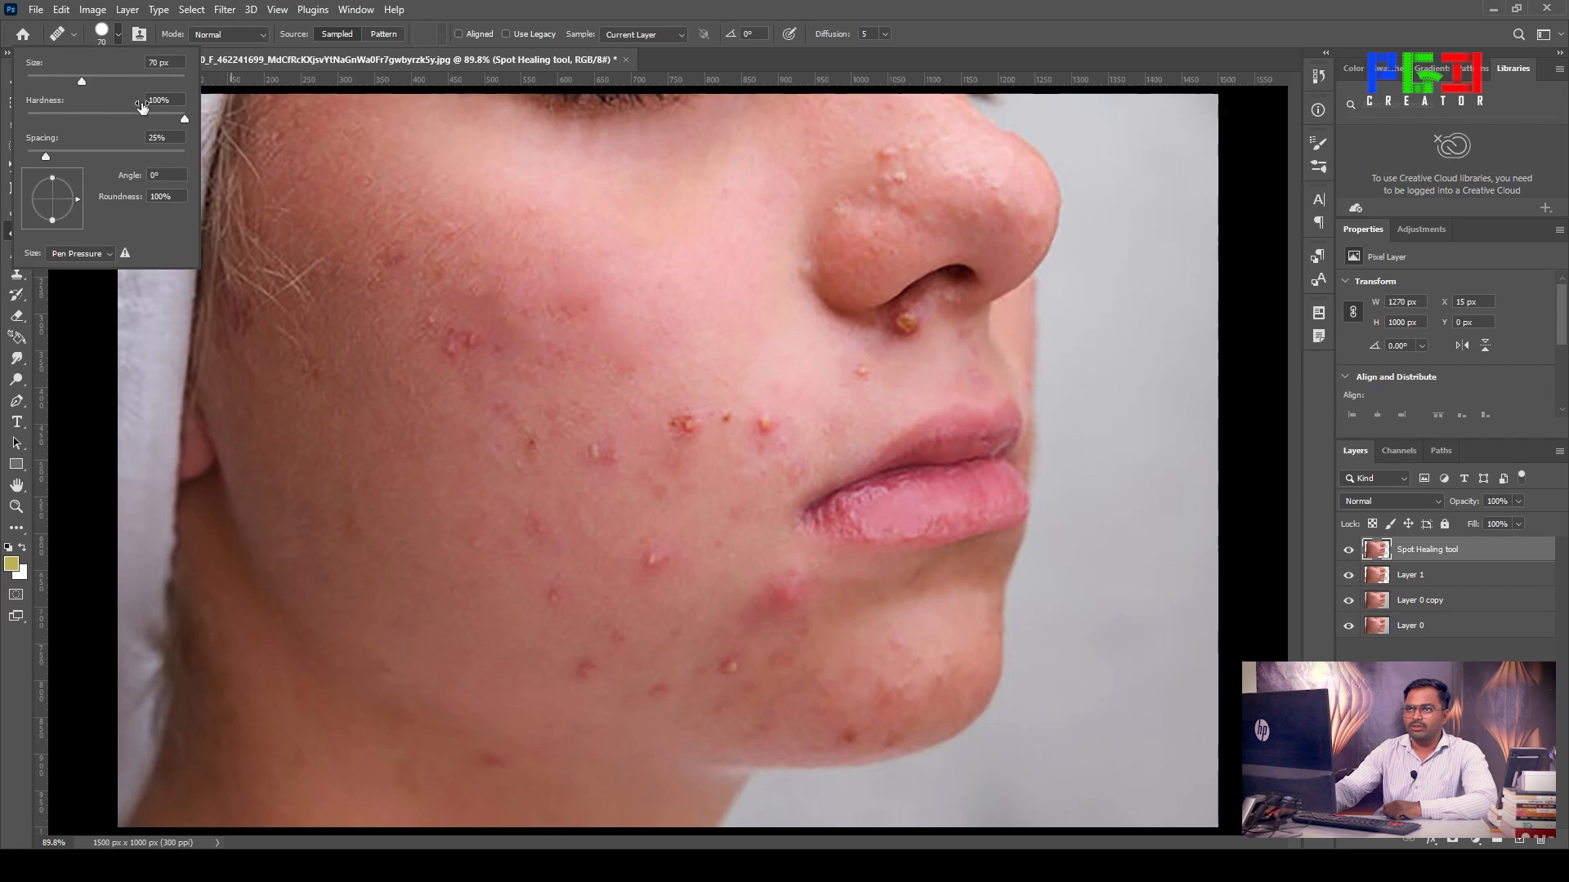
click(120, 36)
click(550, 466)
click(686, 428)
click(680, 537)
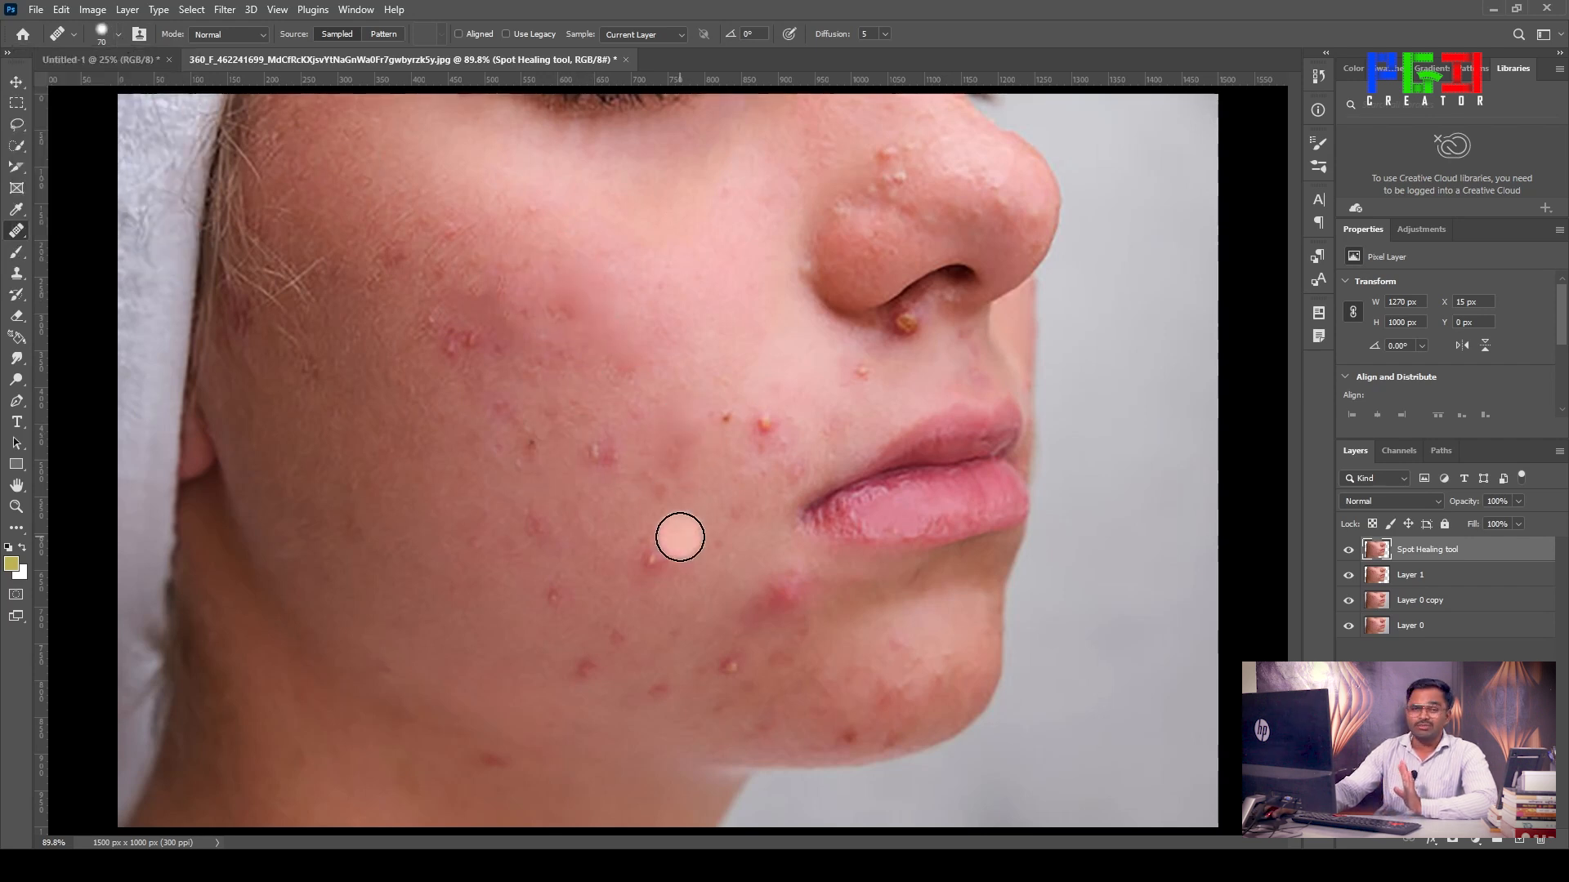
click(663, 306)
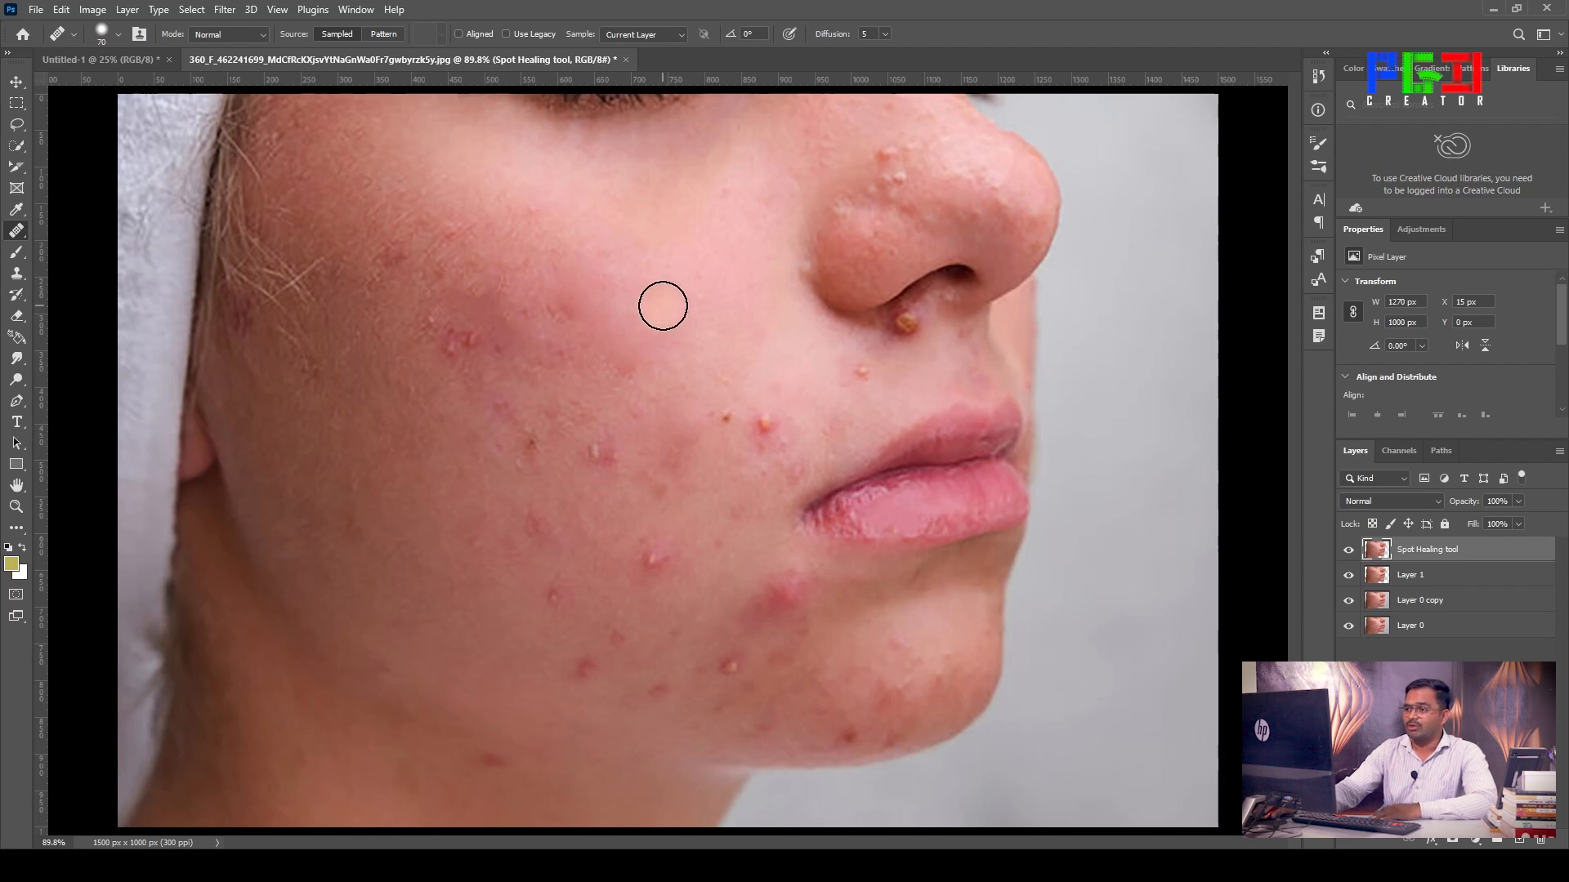
click(762, 425)
click(858, 375)
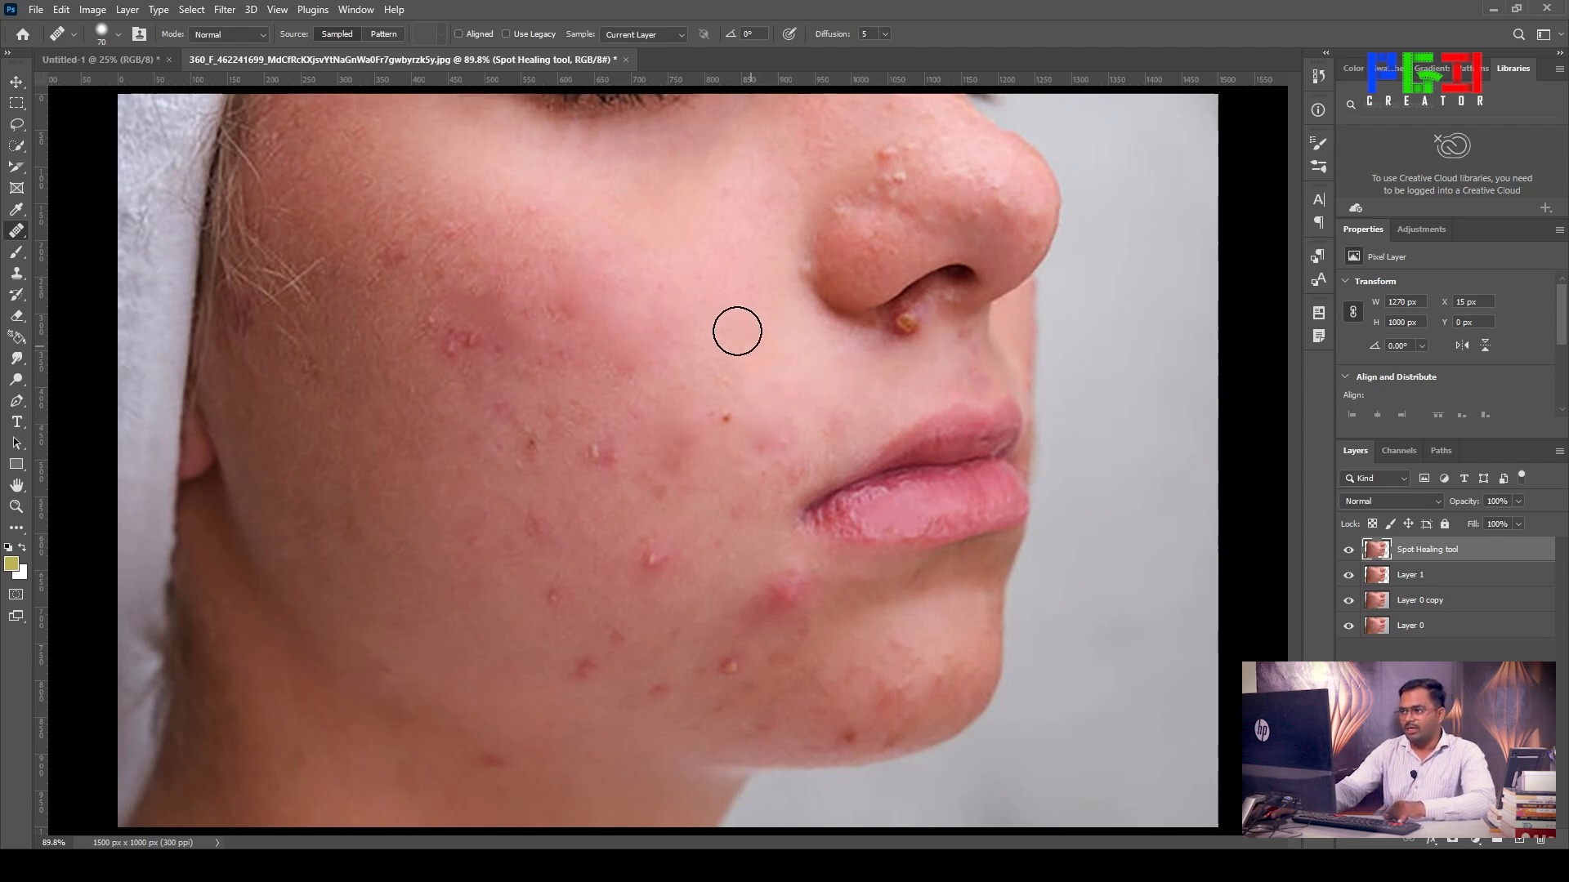
Step: Heal the pimples on the central and lower cheek with the Healing Brush
click(599, 448)
click(684, 415)
click(652, 560)
click(689, 626)
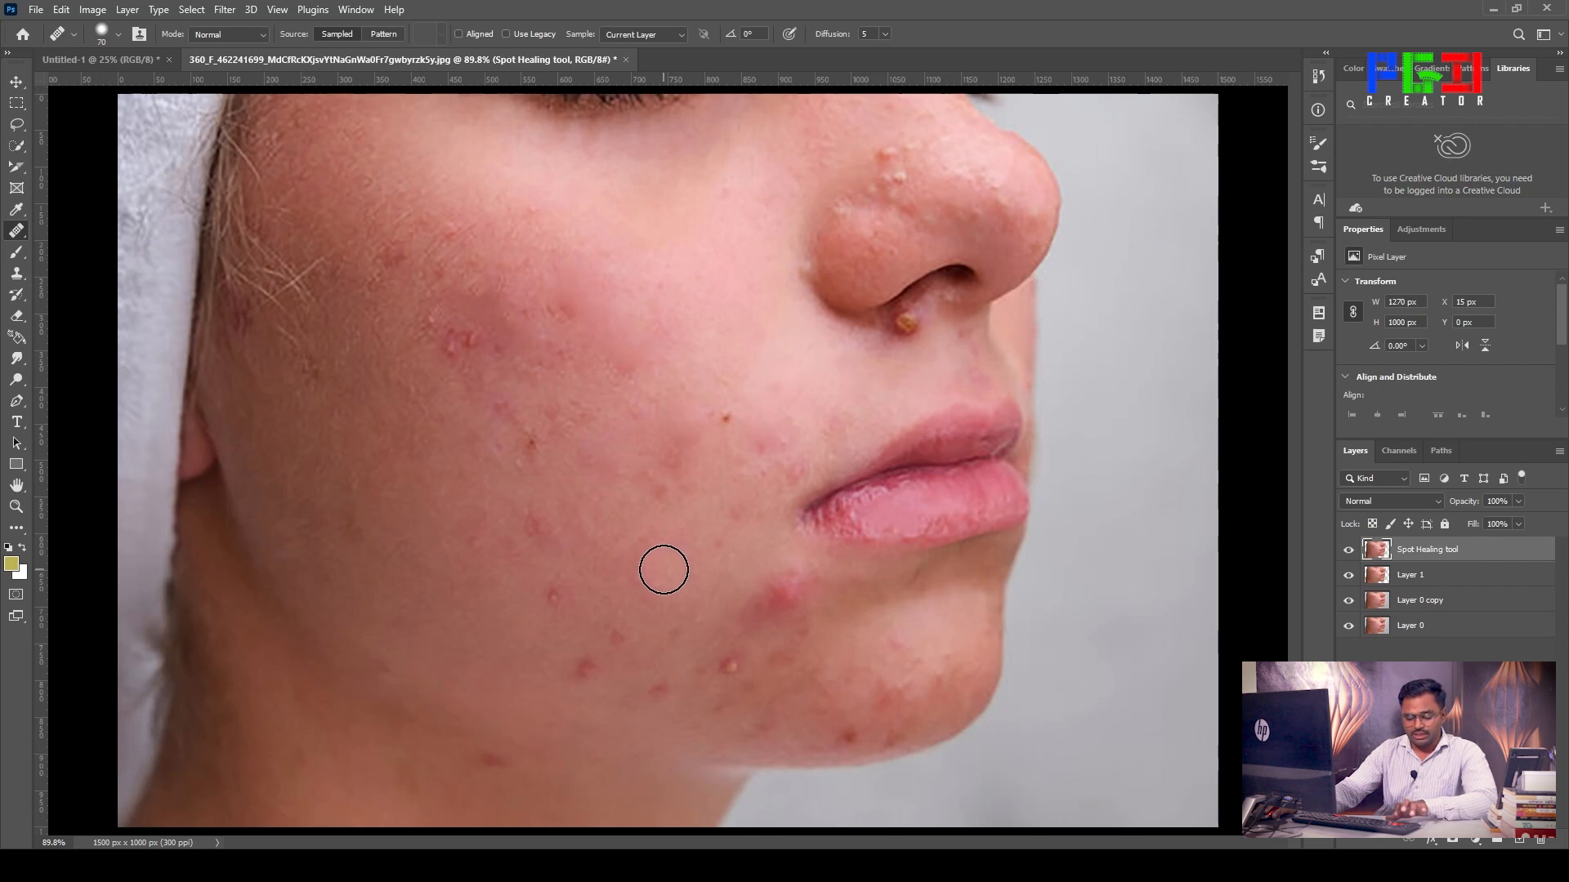
Step: Undo the Healing Brush strokes on the cheek and around the mouth
key(ctrl+z)
key(ctrl+z)
key(ctrl+z)
key(ctrl+z)
key(ctrl+z)
key(ctrl+z)
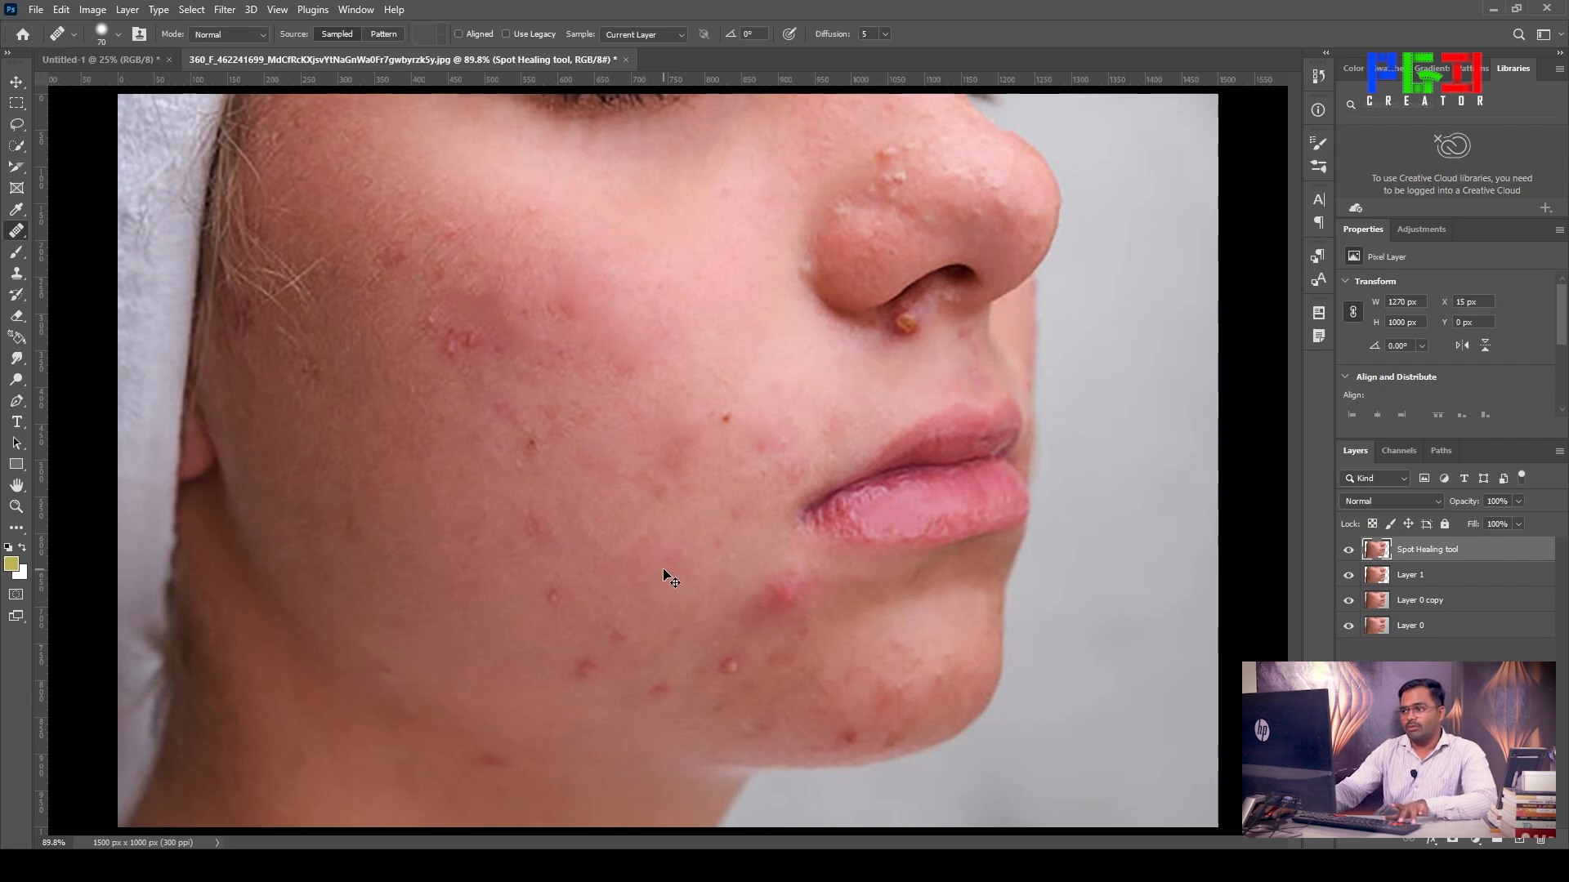
key(ctrl+z)
key(ctrl+z)
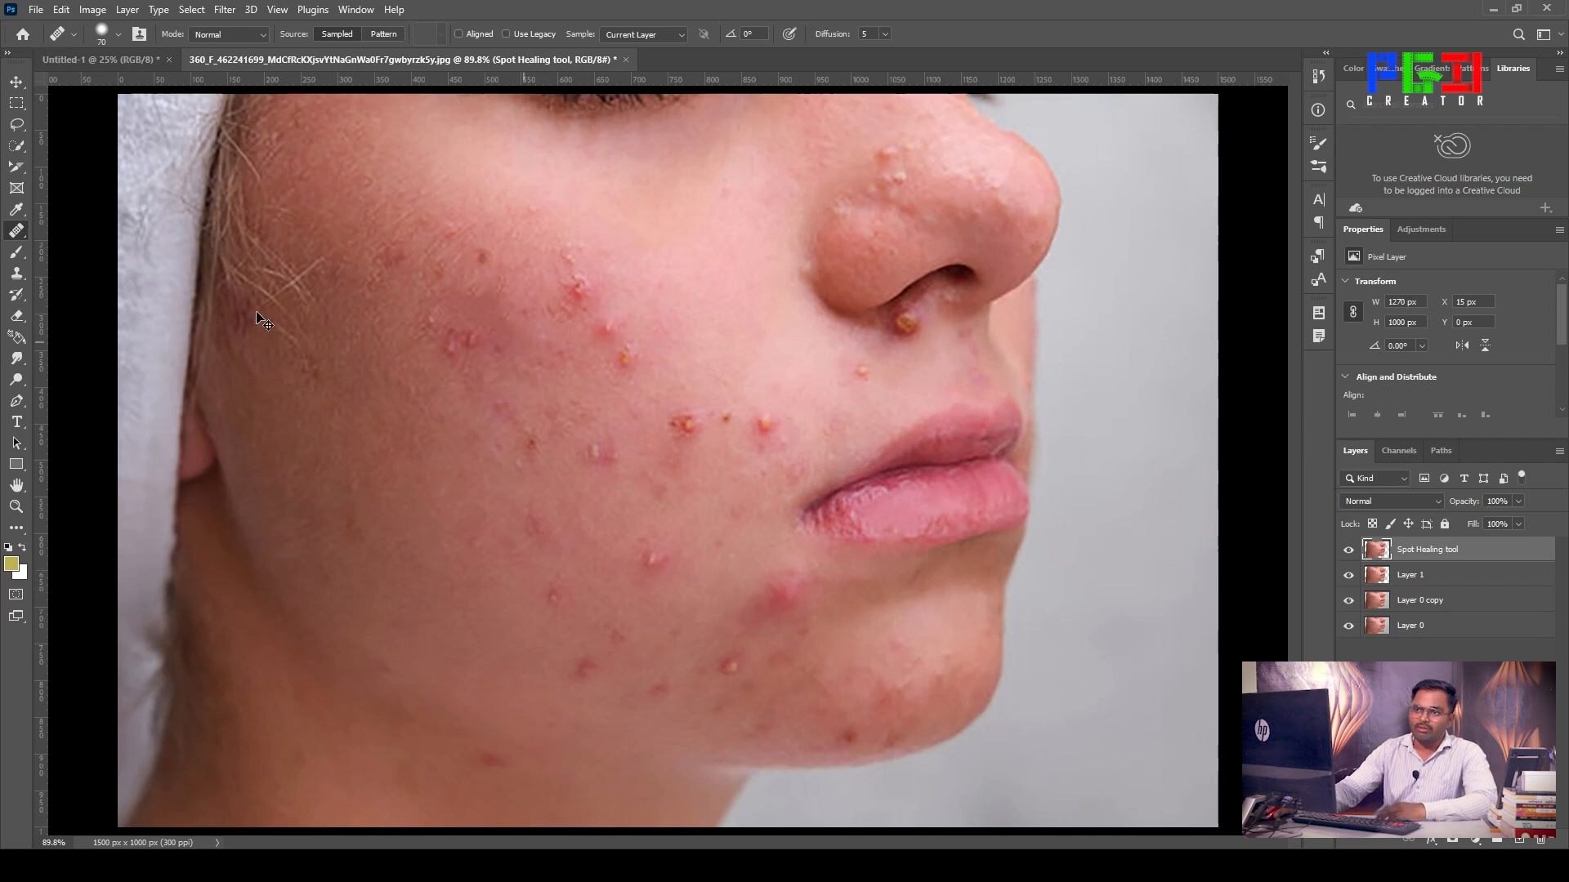
Step: Outline the brown pimple on the middle cheek with the Patch tool, replace it with clean skin and deselect
right_click(16, 233)
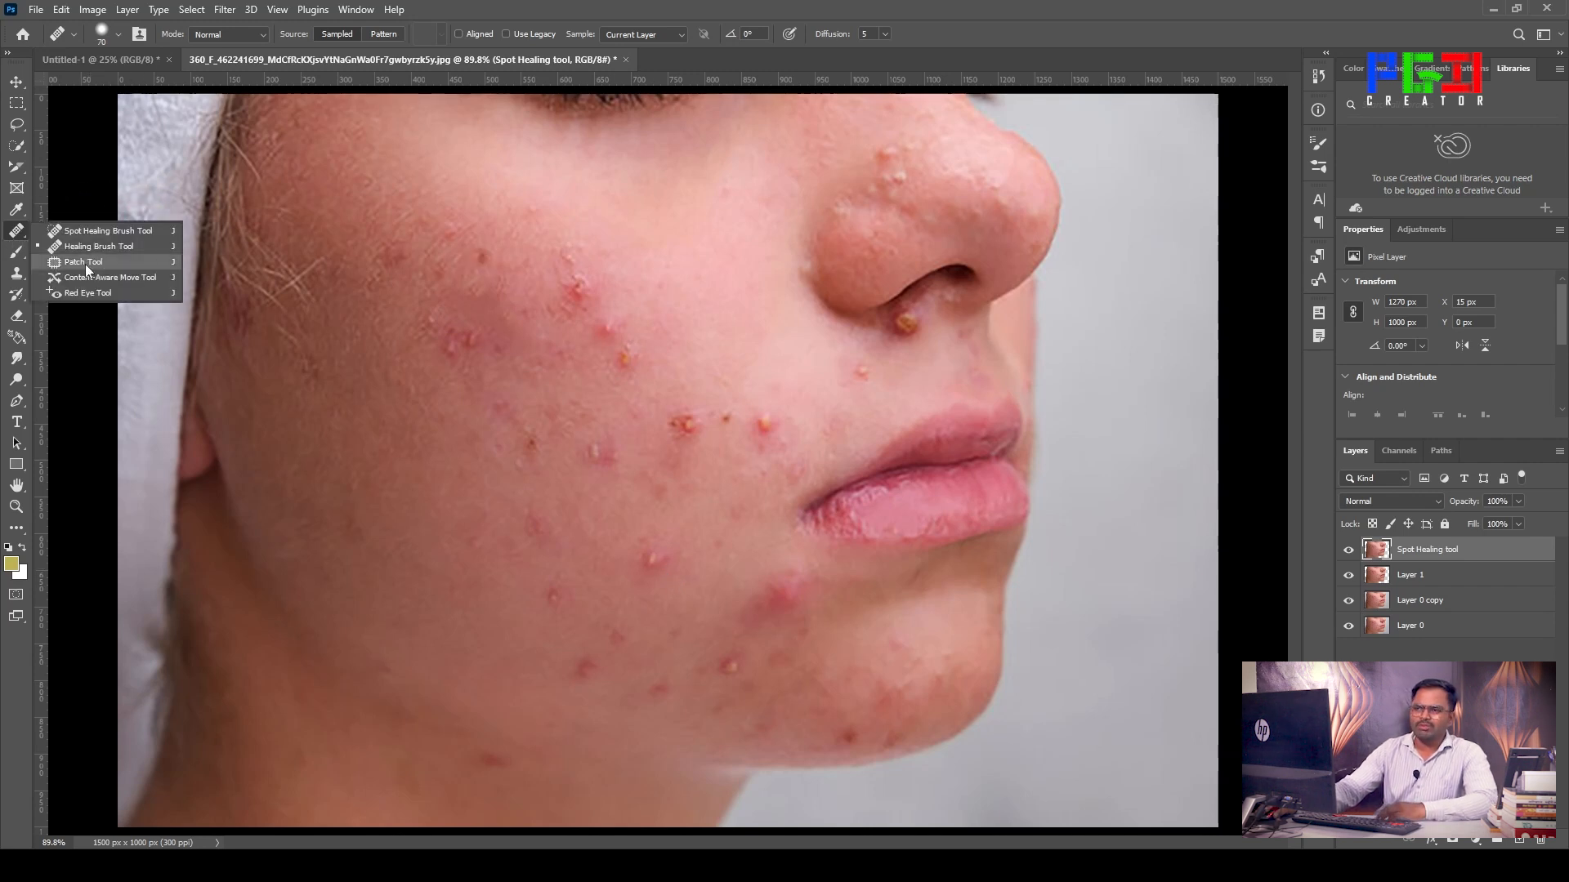
click(84, 263)
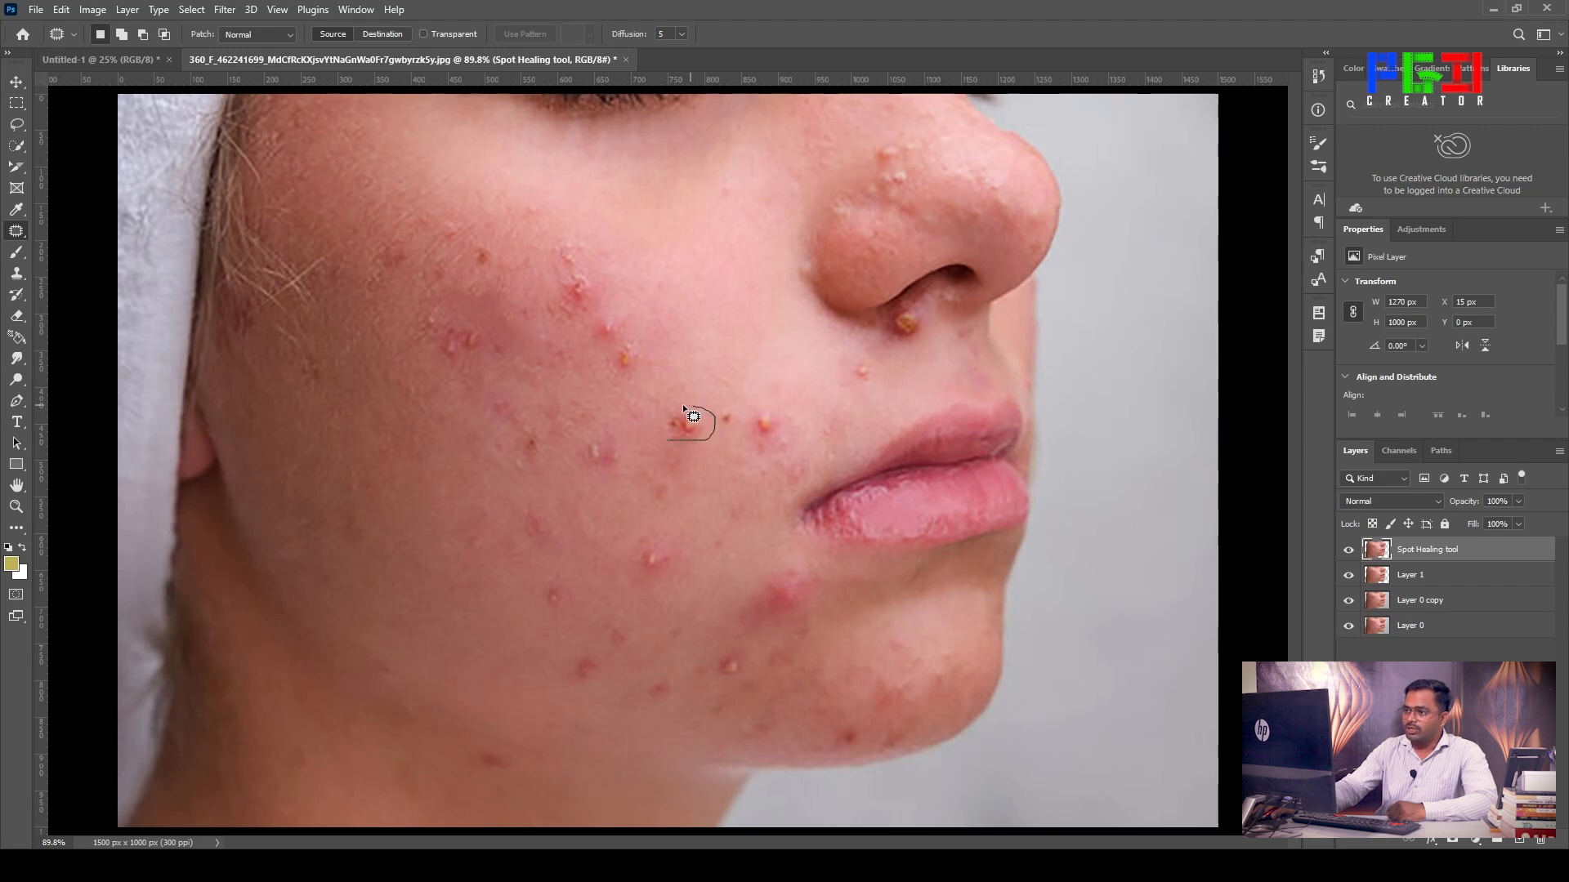
drag(671, 444, 668, 441)
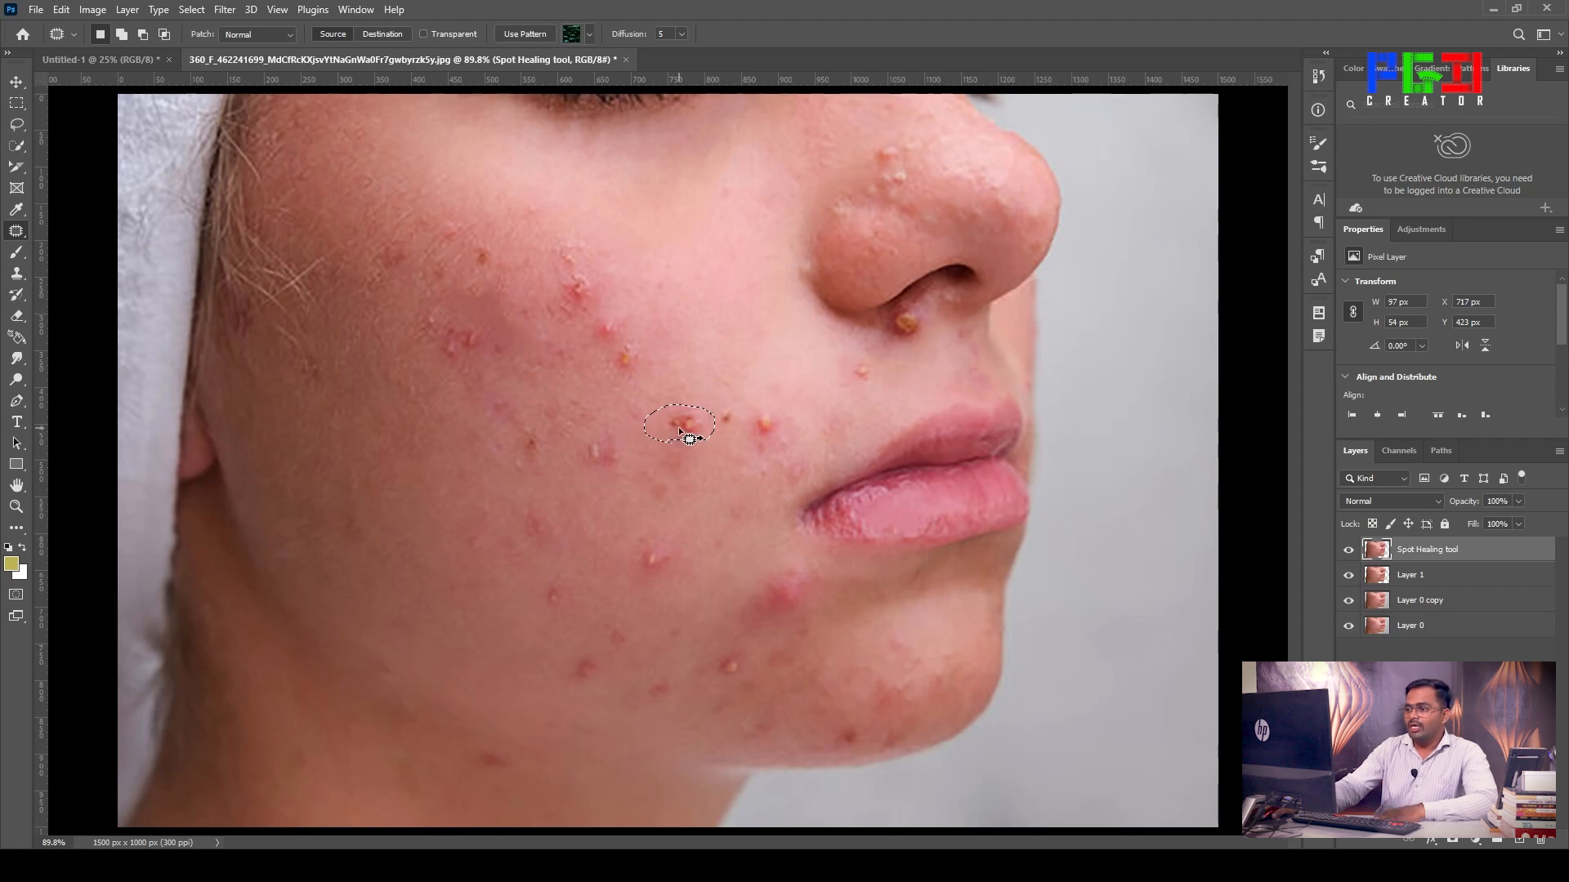
drag(686, 430, 767, 431)
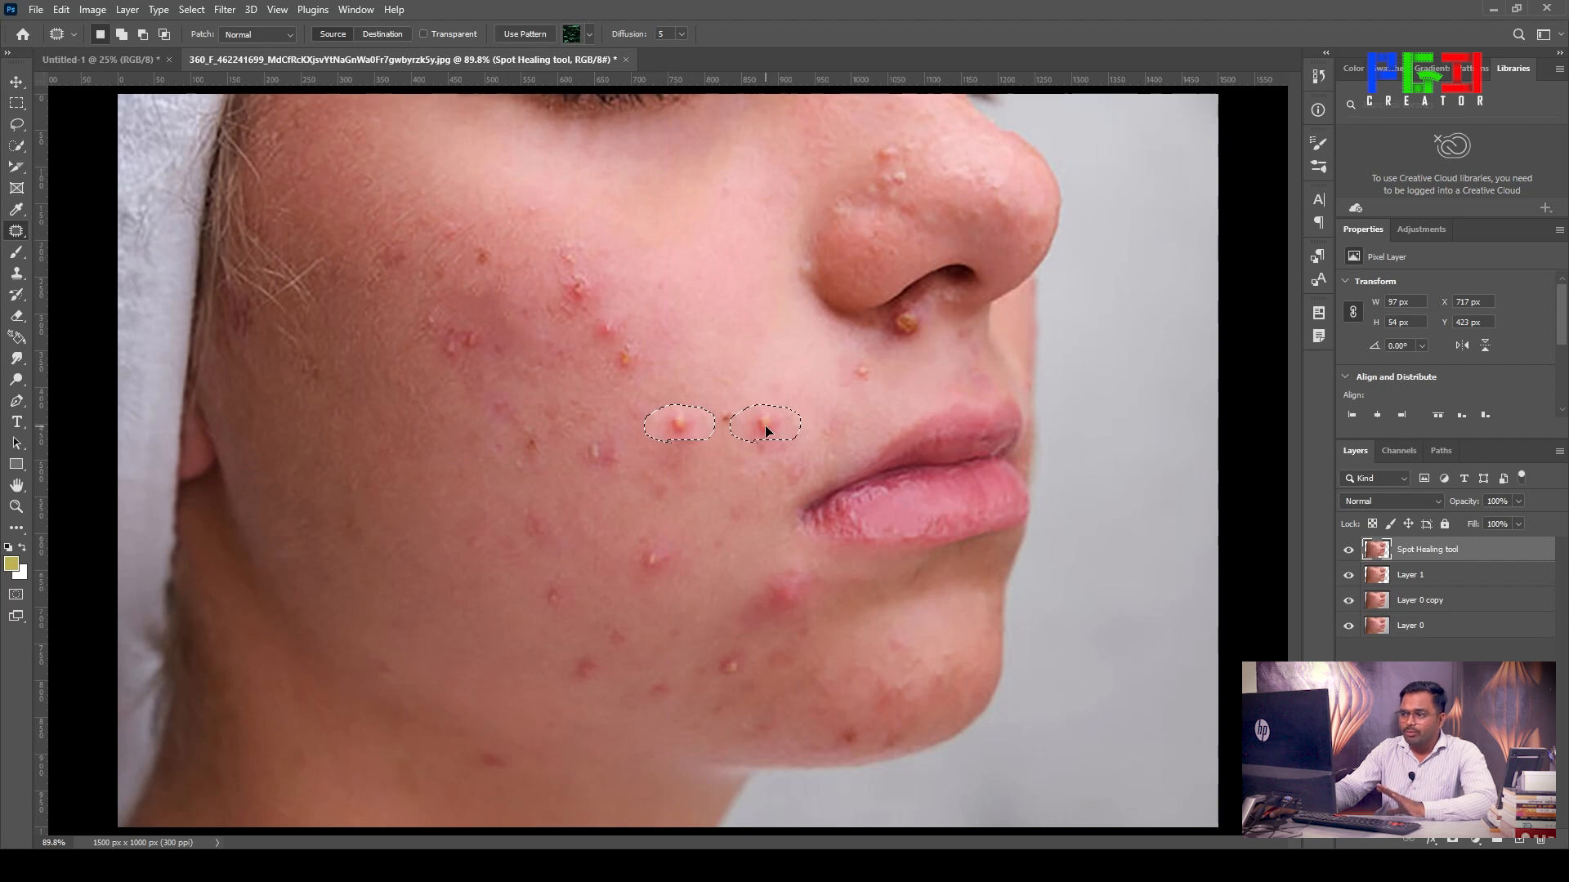
drag(766, 430, 765, 428)
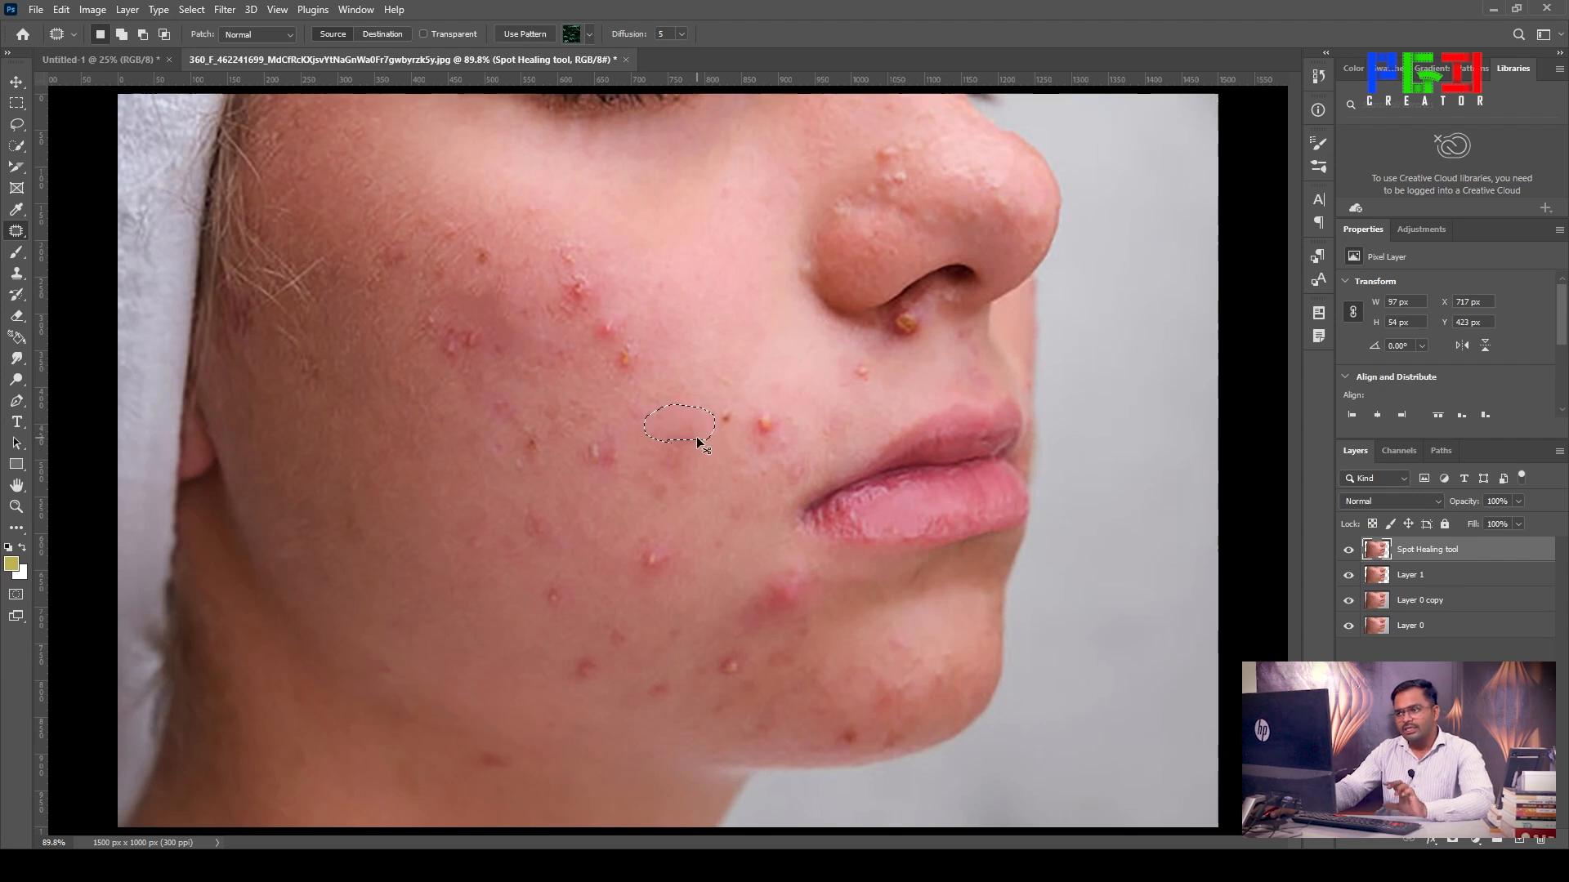
key(ctrl+d)
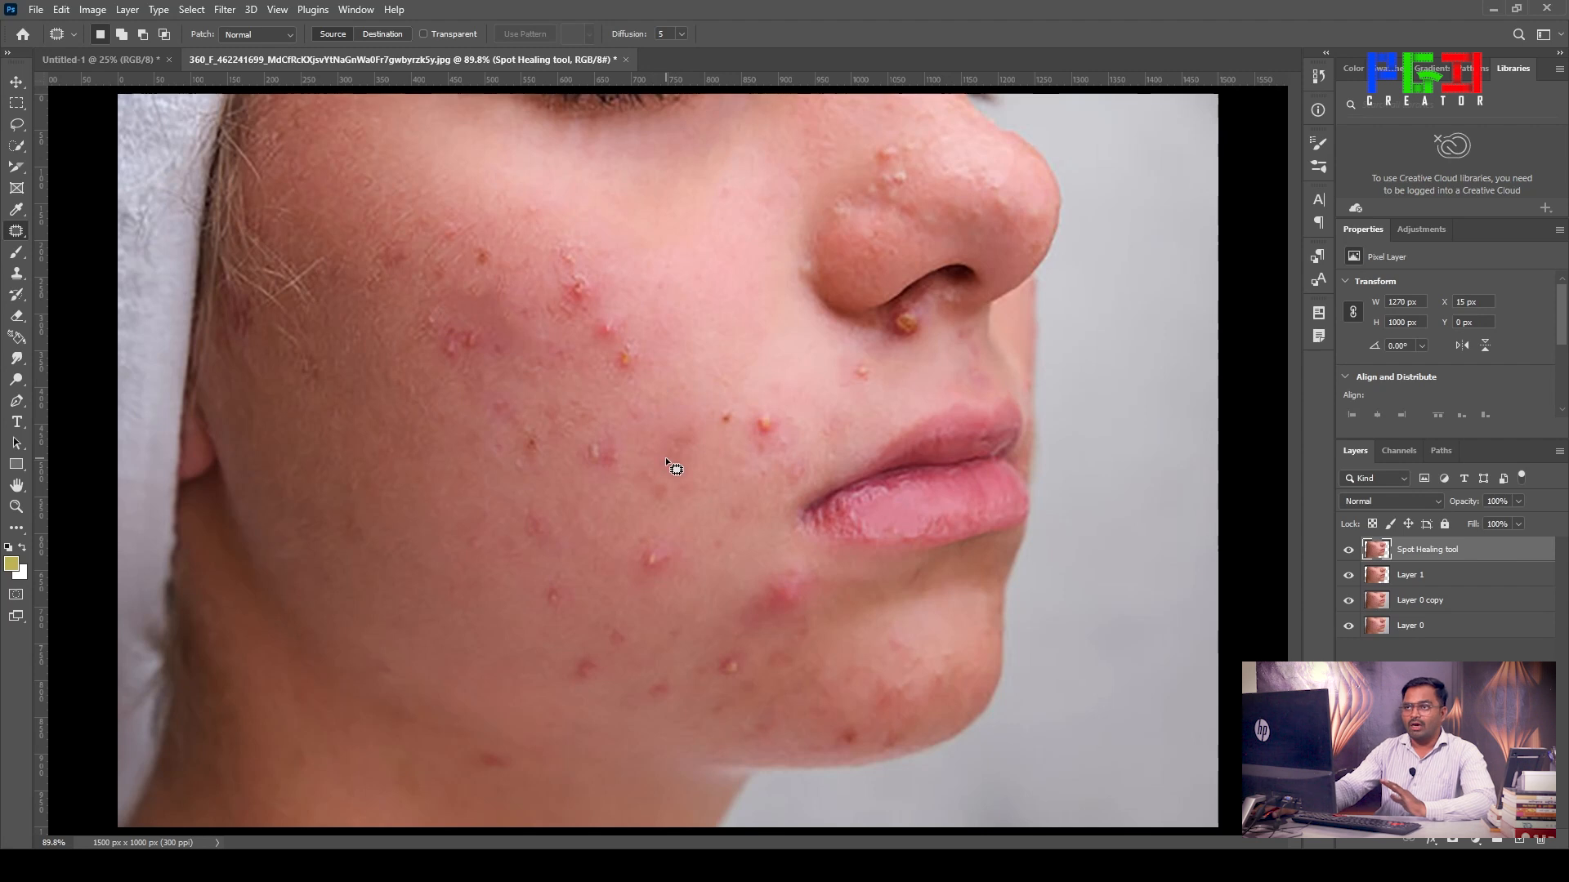
click(192, 12)
click(196, 11)
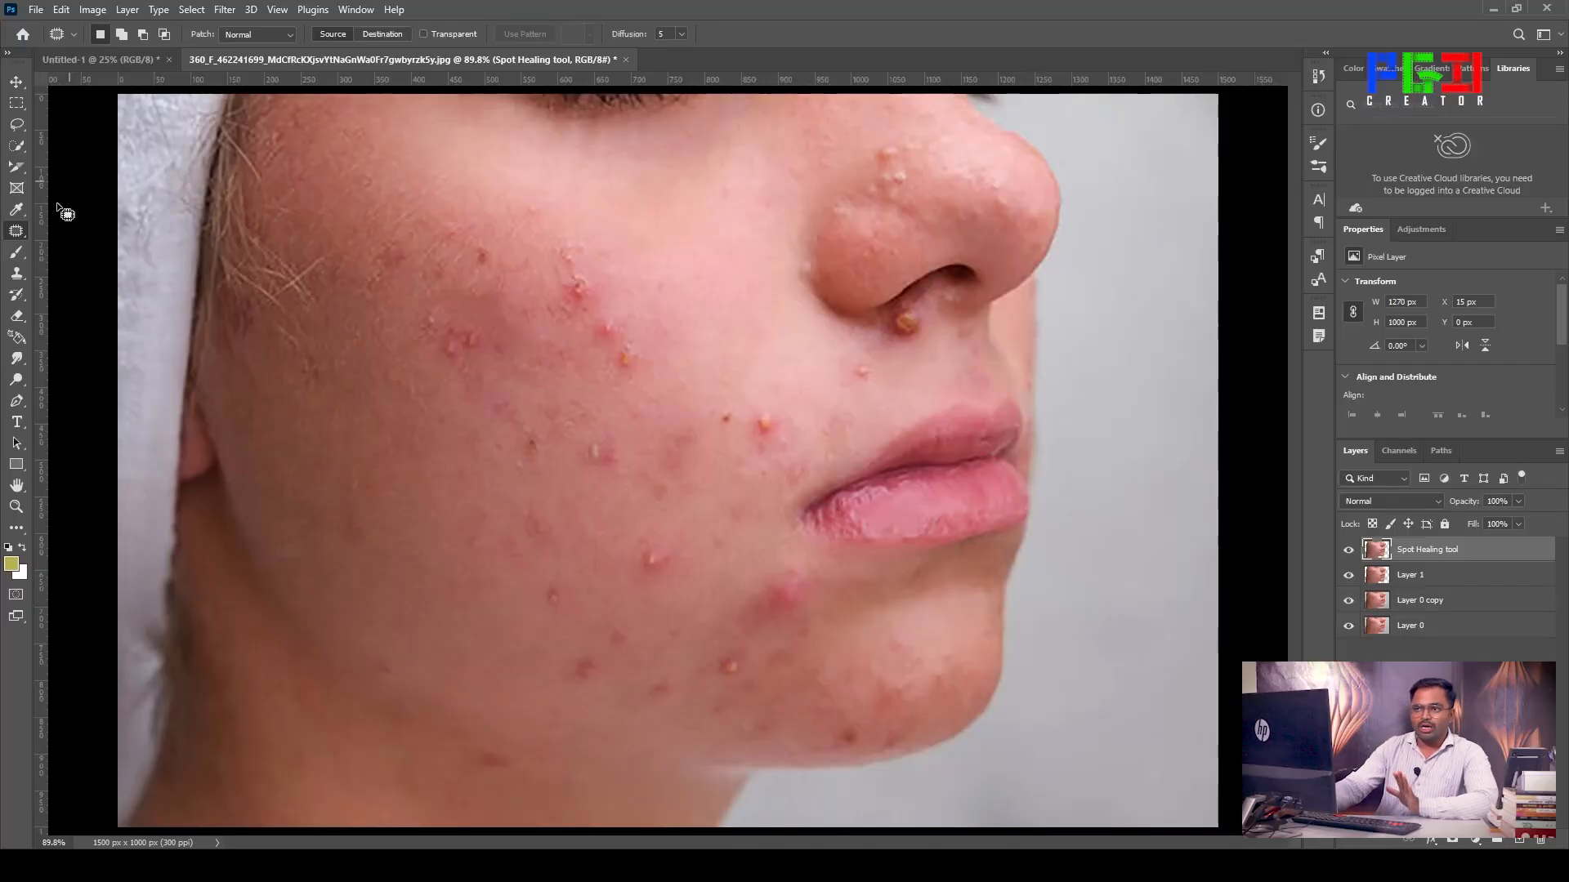
Step: Heal the remaining pimples across the upper cheek with the Spot Healing Brush at about 60 px
right_click(17, 233)
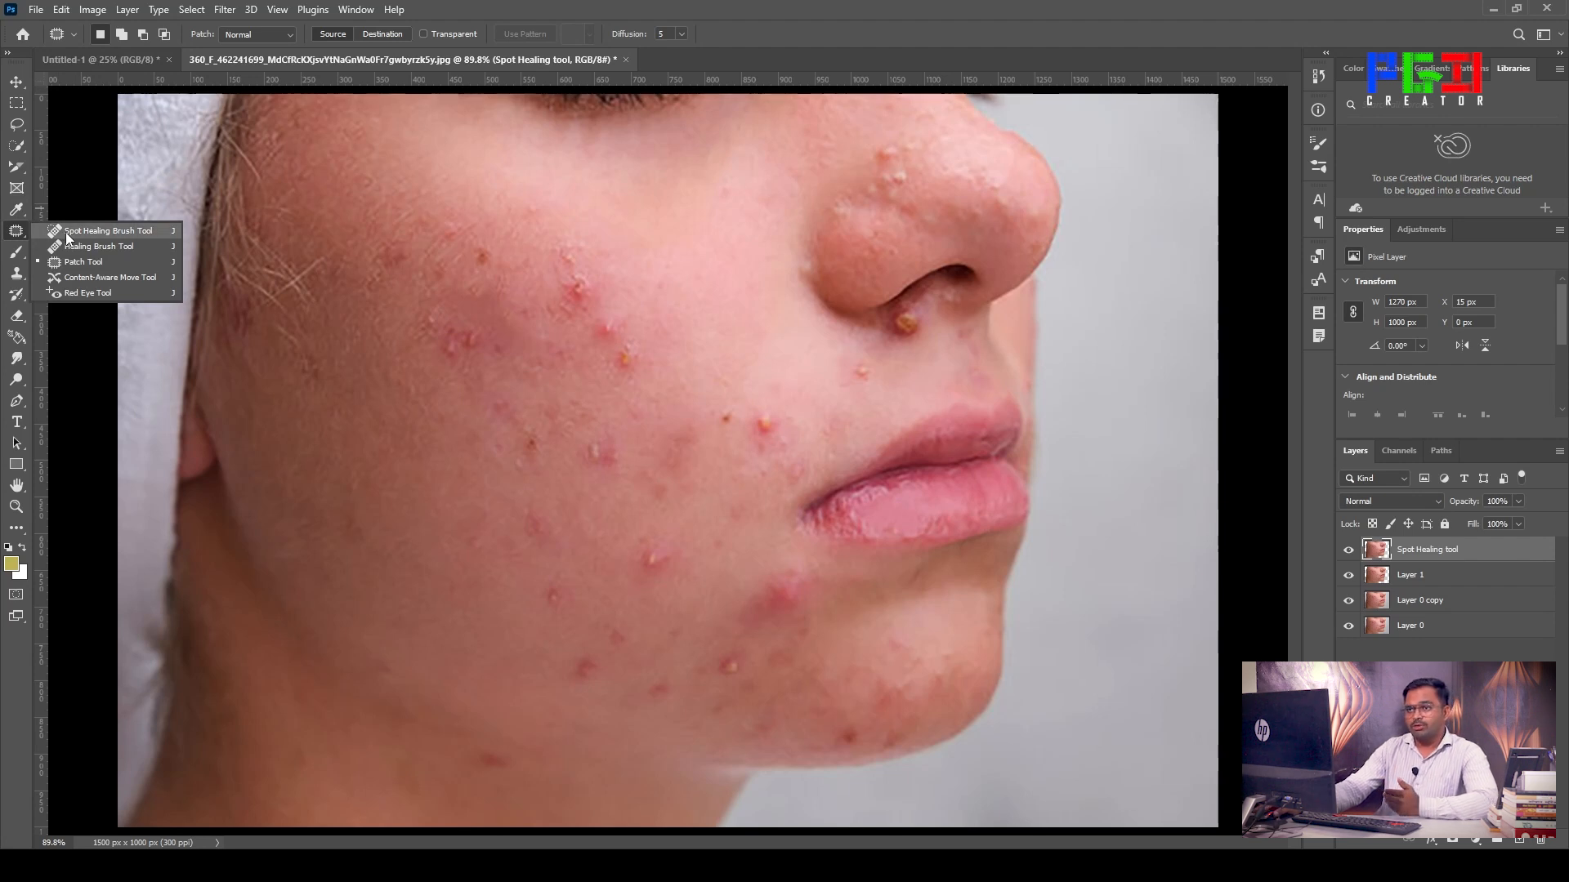
click(67, 234)
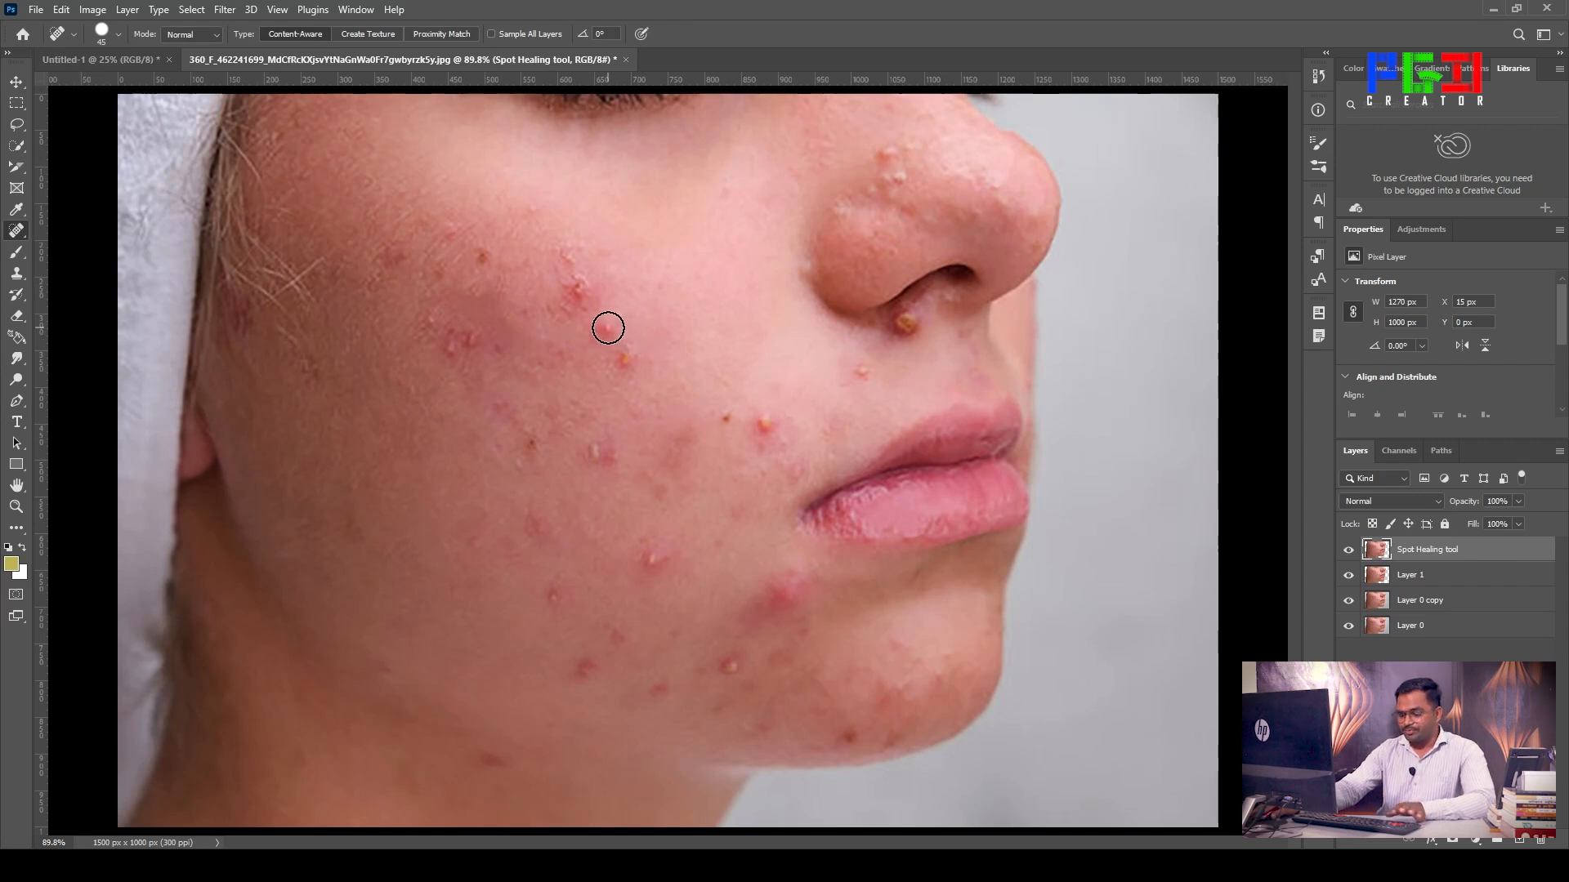
click(580, 288)
click(581, 301)
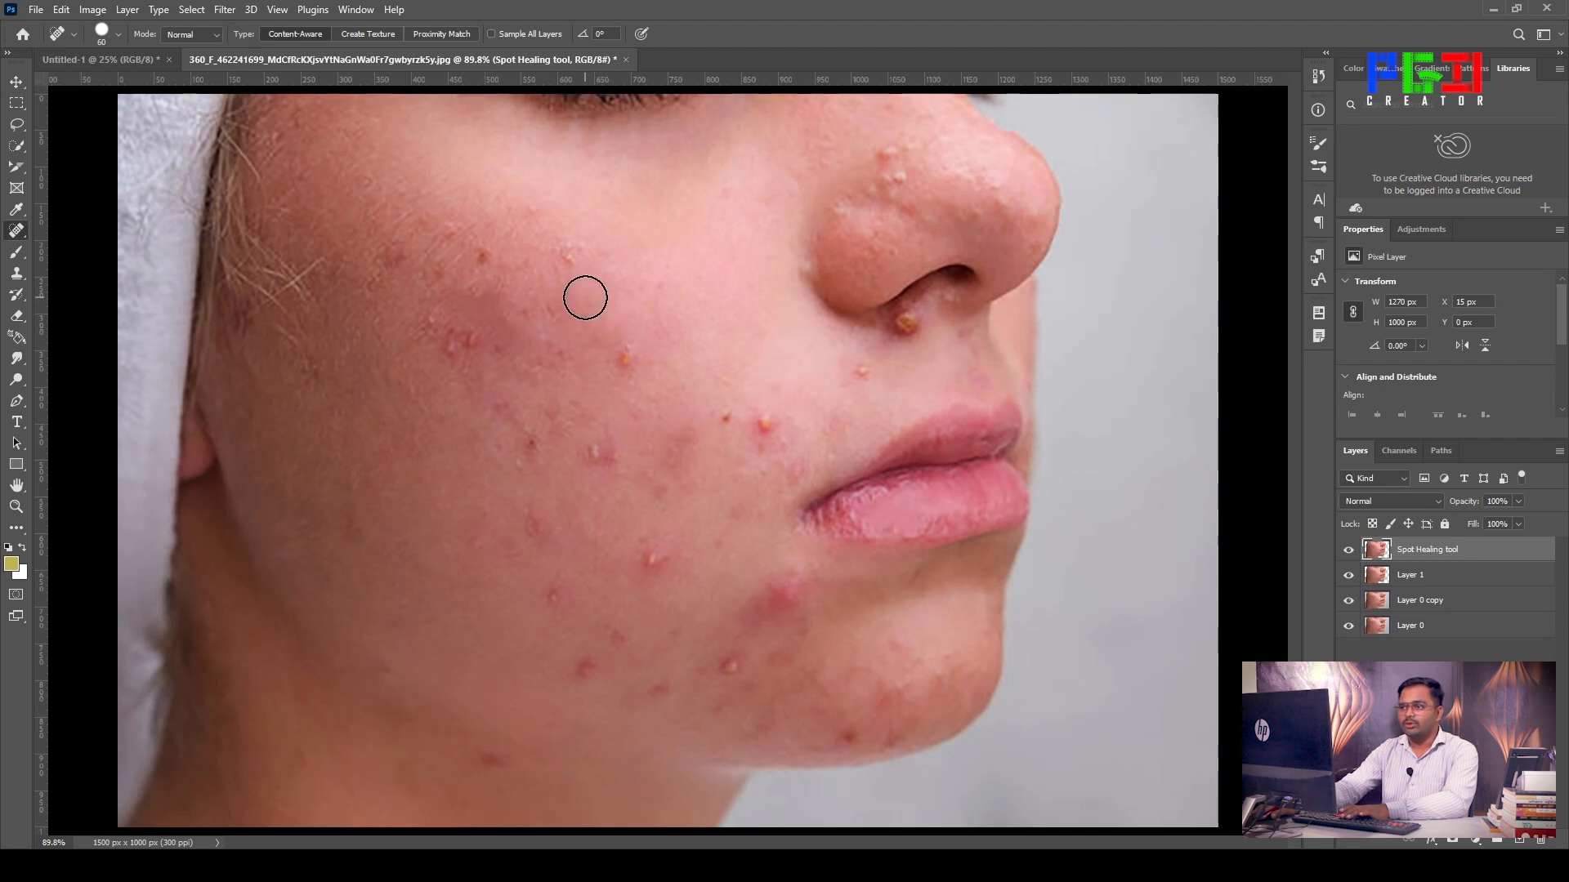
click(638, 367)
click(480, 253)
click(476, 332)
click(430, 322)
key(bracketleft)
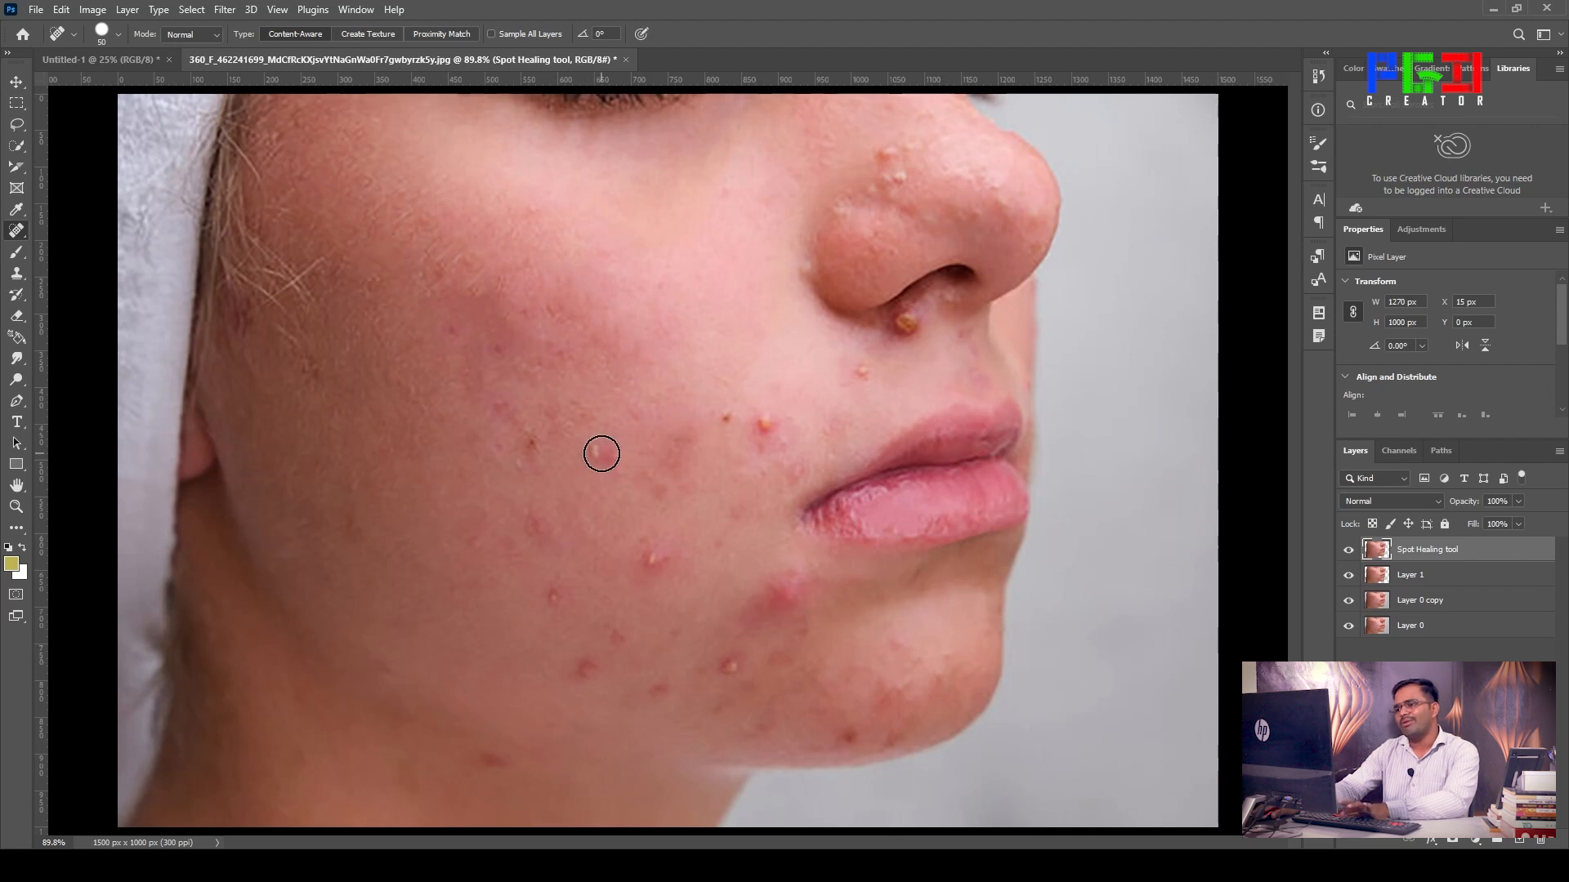
Step: Enlarge the healing brush to 500 px over the cheek and shrink it back to 90 px
key(bracketright)
key(bracketright)
key(bracketright)
key(bracketright)
key(bracketright)
key(bracketright)
key(bracketright)
key(bracketright)
key(bracketright)
key(bracketright)
key(bracketright)
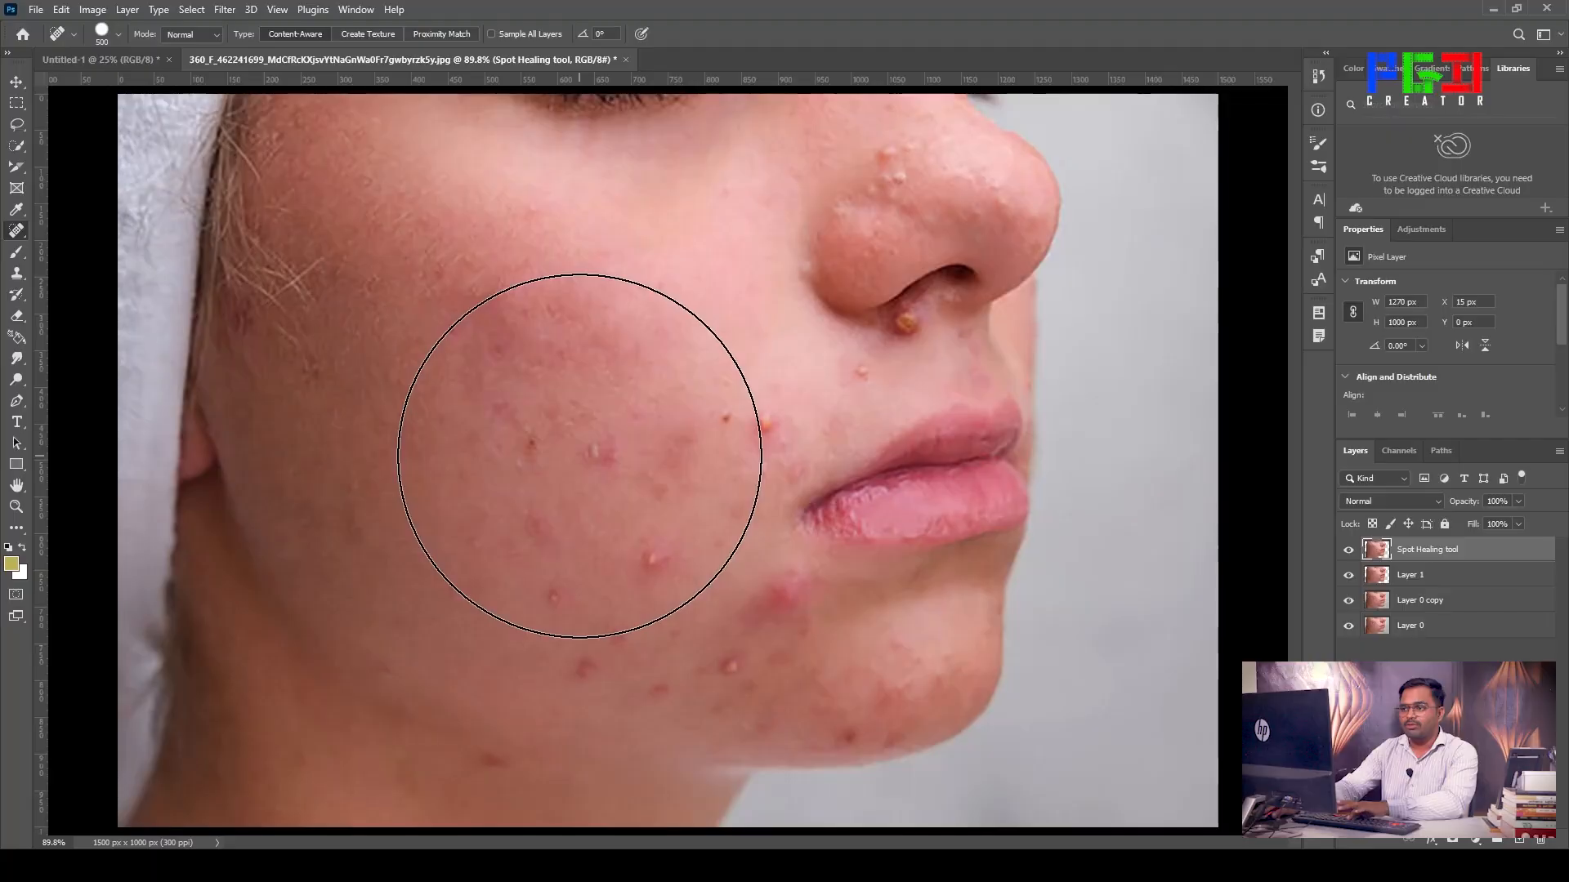
key(bracketleft)
key(bracketleft)
key(bracketleft)
key(bracketleft)
key(bracketleft)
key(bracketleft)
key(bracketleft)
key(bracketleft)
key(bracketleft)
key(bracketleft)
key(bracketleft)
key(bracketleft)
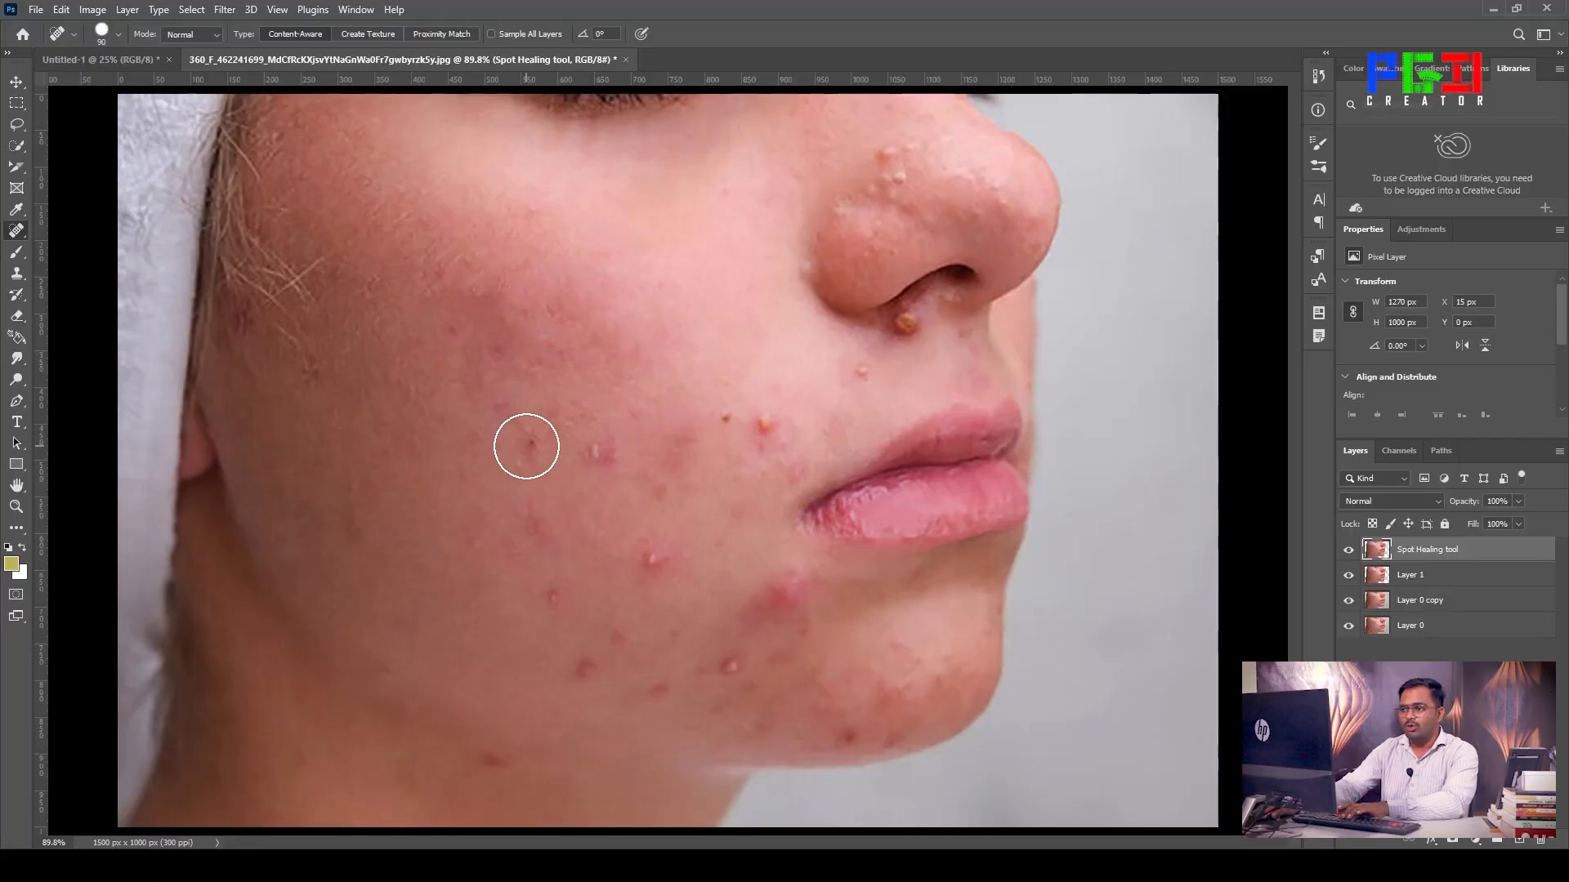
Step: Heal the pimples across the middle cheek and beside the mouth with the Spot Healing Brush, reducing its size to 60 px
click(531, 445)
click(595, 451)
click(761, 425)
click(727, 420)
click(657, 567)
click(561, 586)
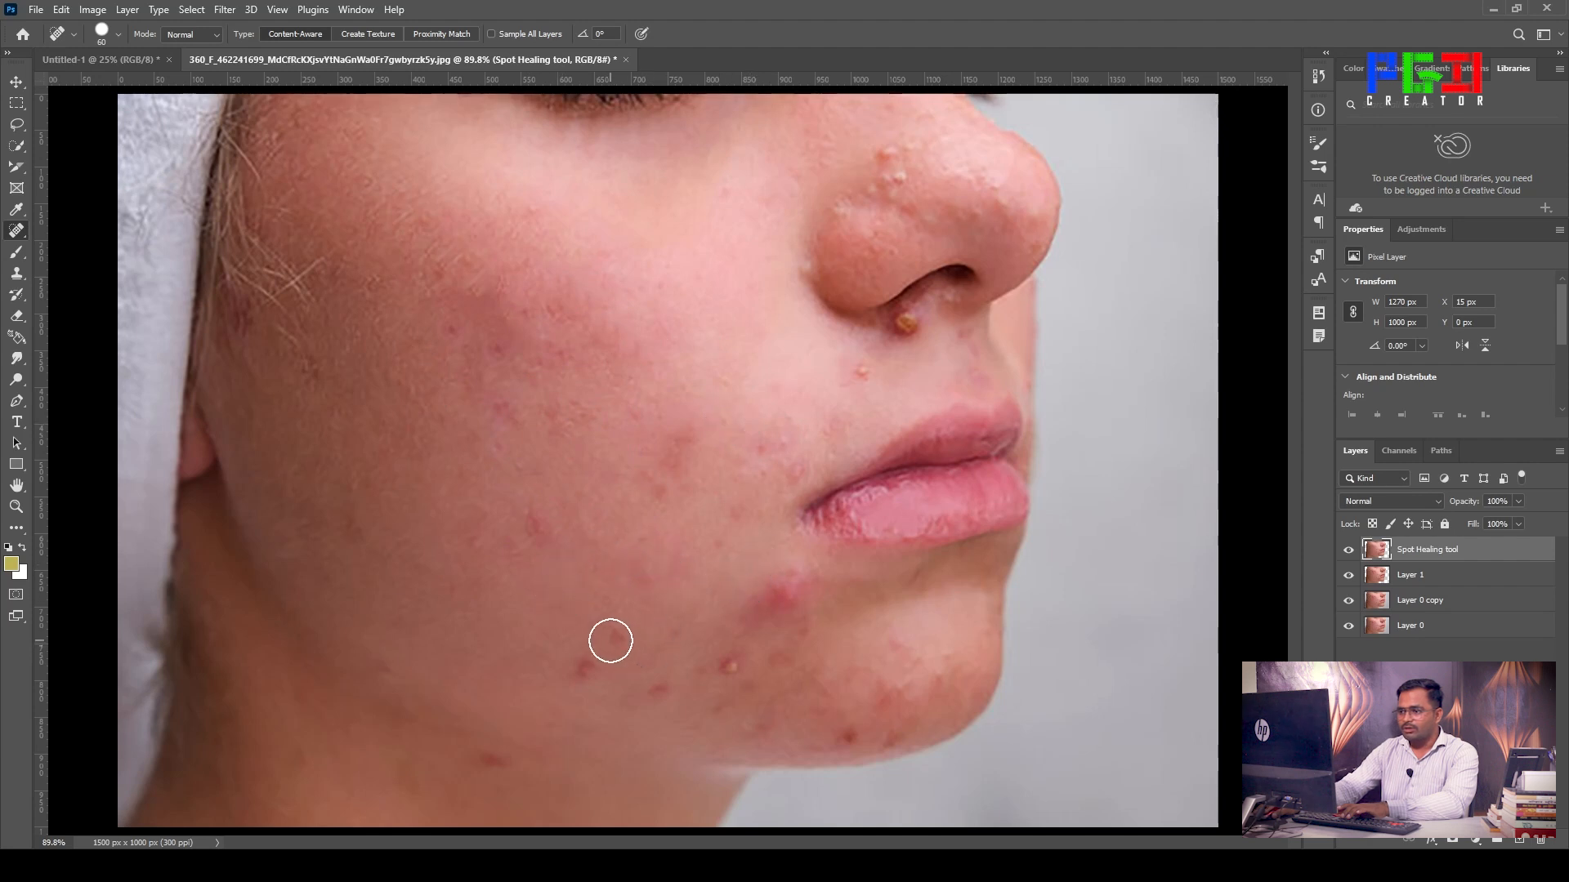
Step: Heal the pimples along the lower cheek and jaw and the one above the upper lip, using a brush down to 50 px
click(731, 666)
click(579, 672)
click(661, 690)
click(859, 370)
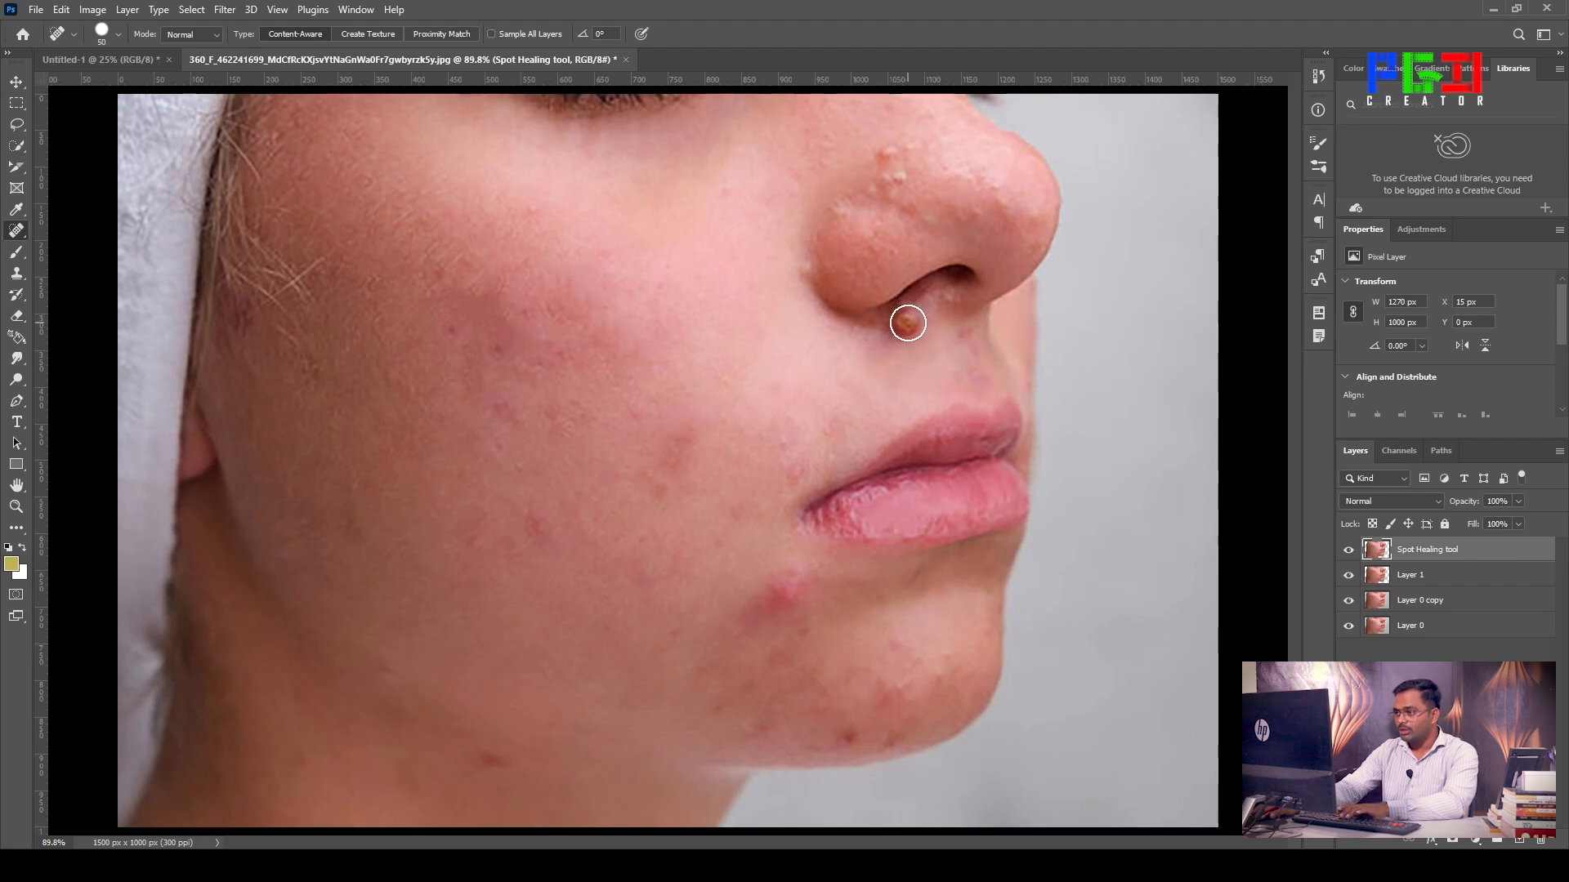
Step: Heal the pimple directly below the nostril at 50 px and inspect the repaired skin at 300%
click(905, 323)
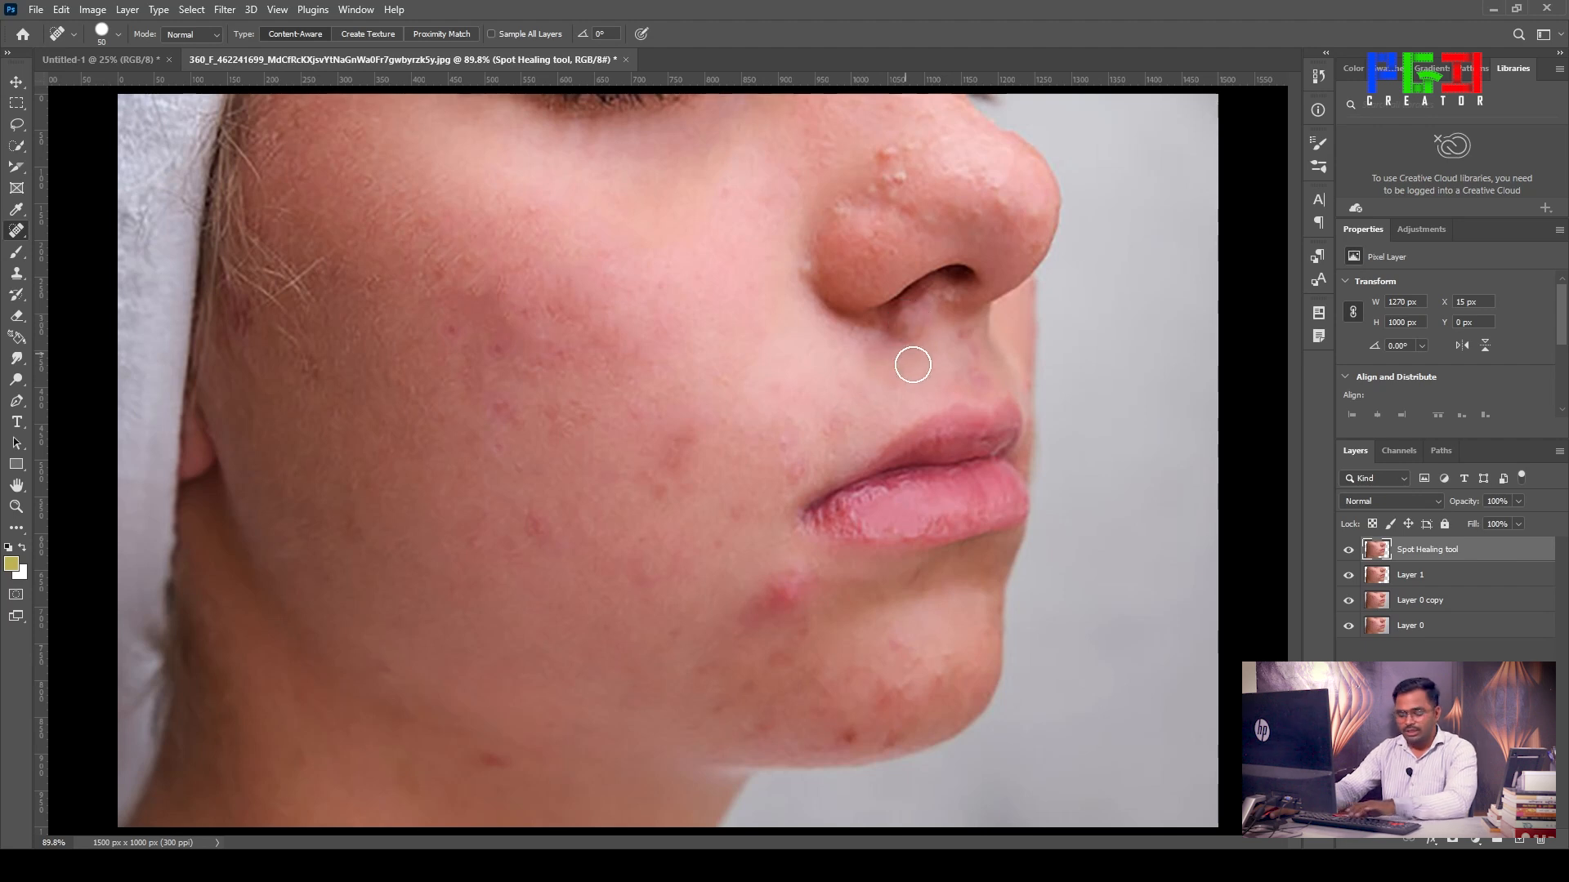
key(z)
click(923, 325)
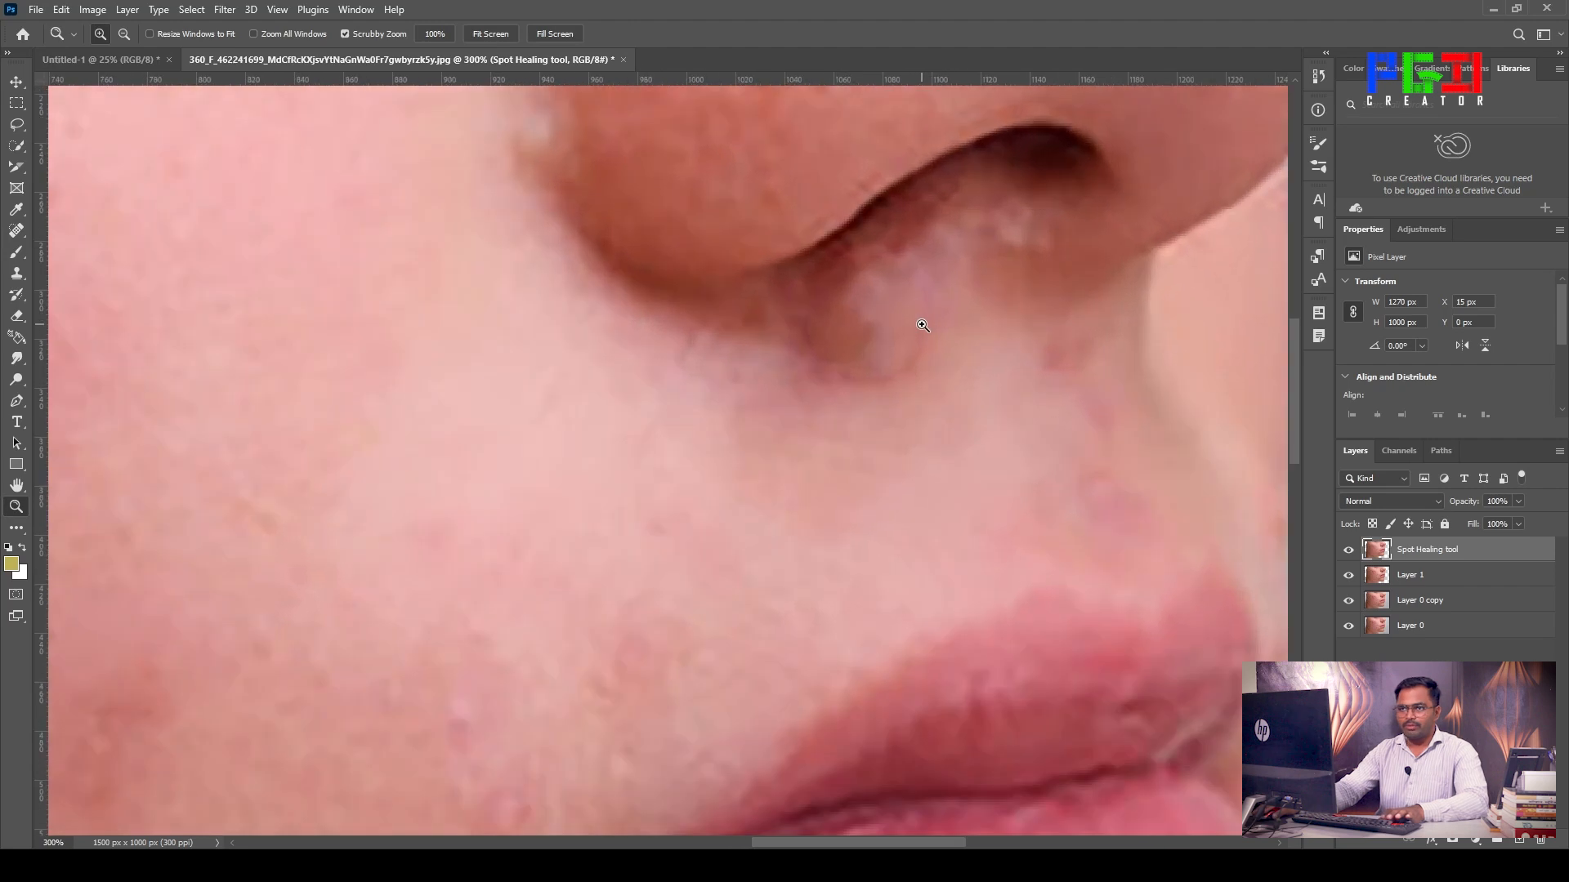
Step: Heal the uneven skin directly below the nostril with the Spot Healing Brush, reducing its size to 35 px and then 20 px
click(18, 230)
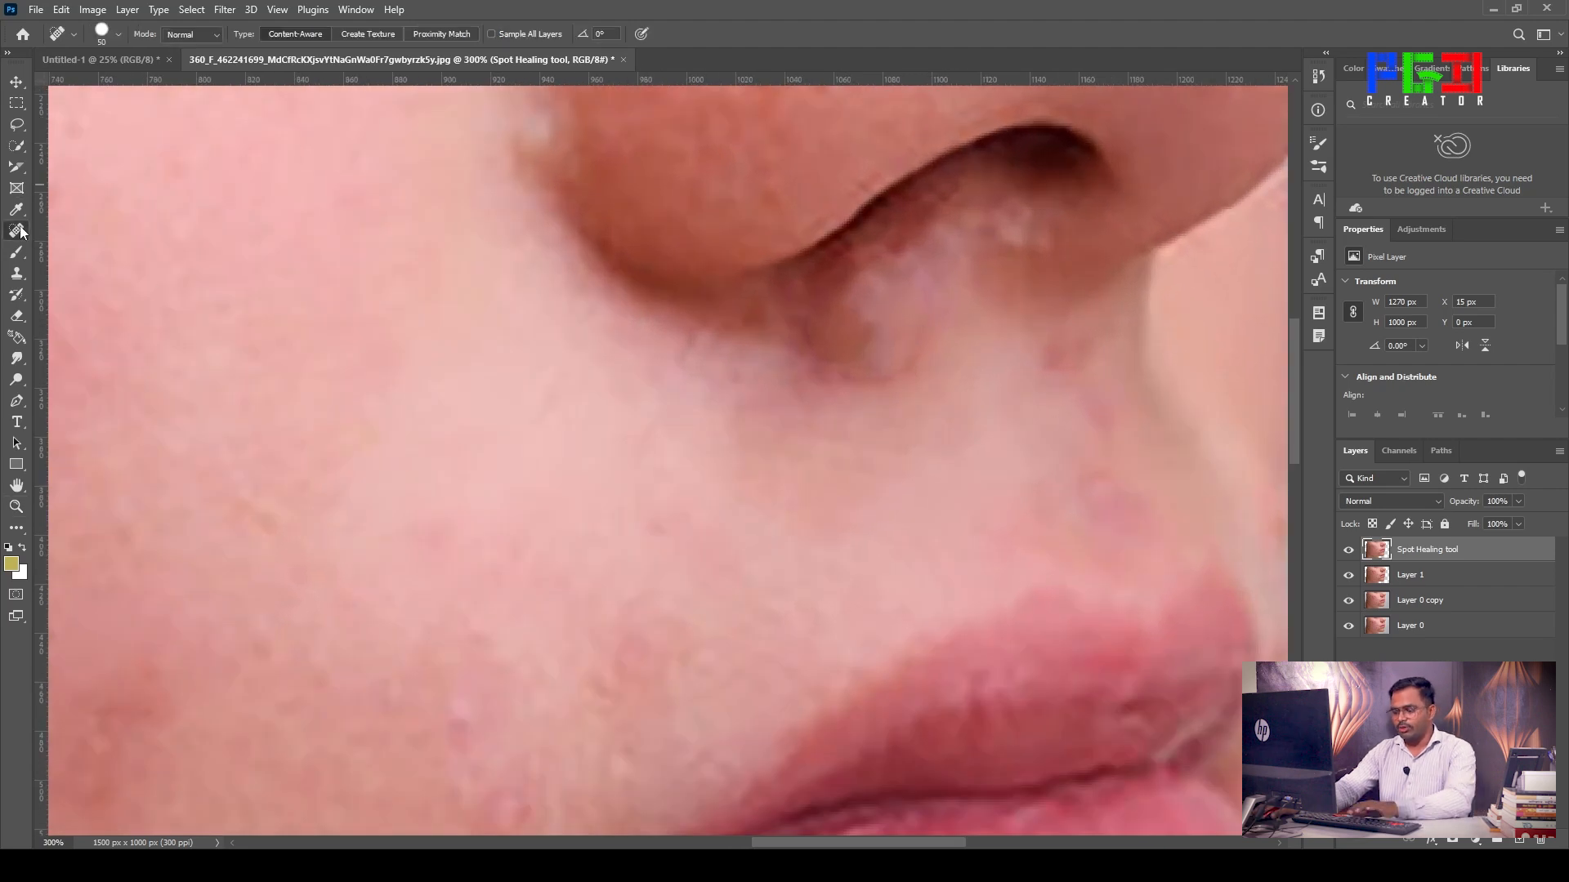
key(bracketleft)
key(bracketleft)
key(bracketleft)
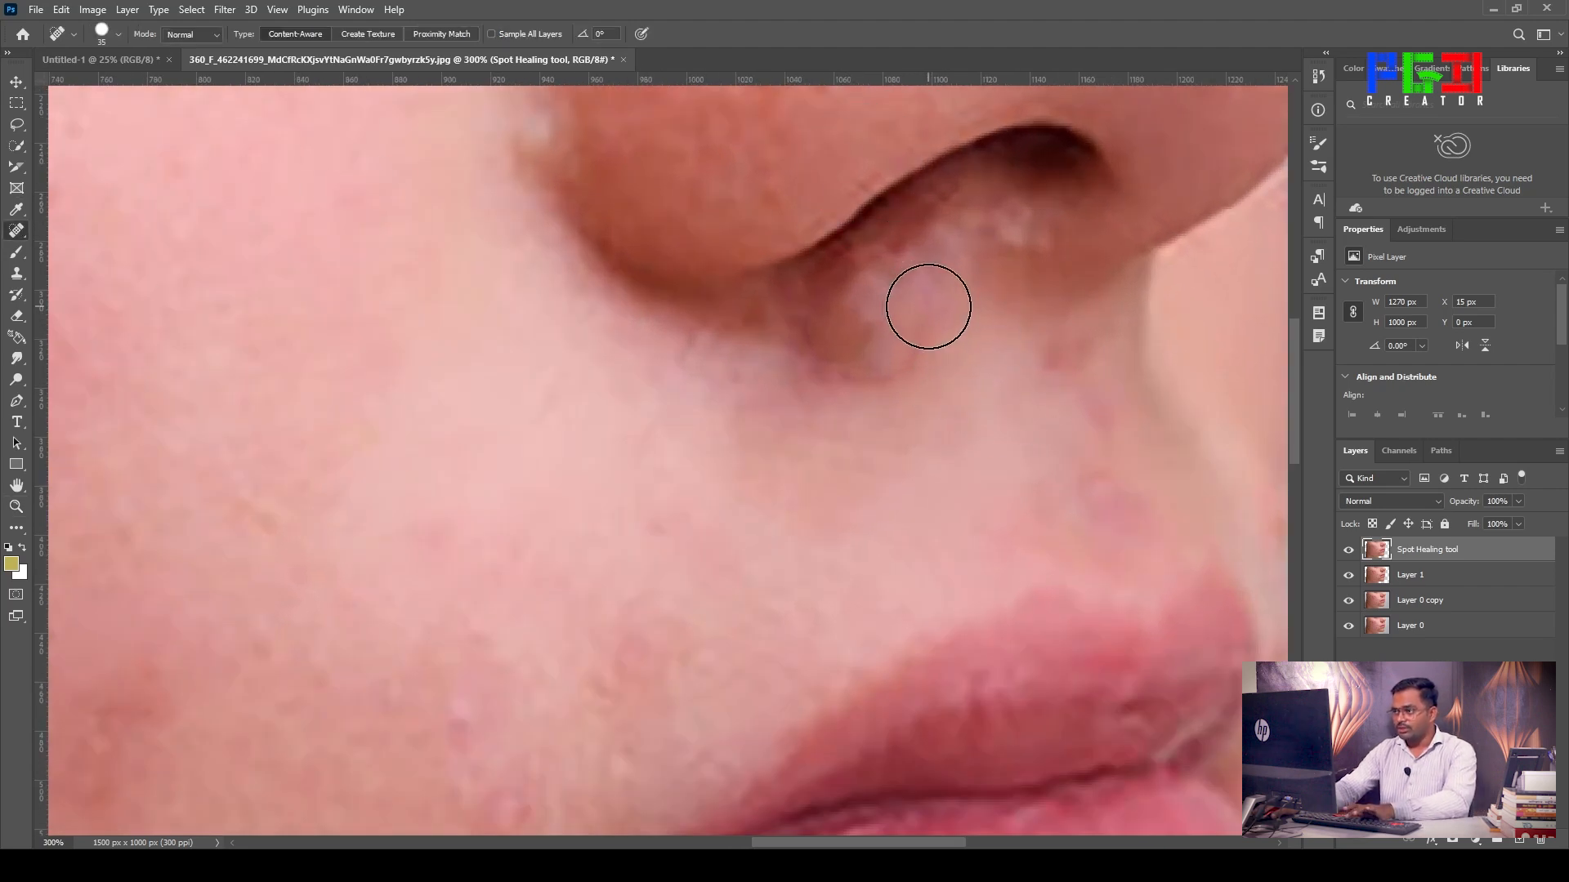
click(866, 375)
click(795, 326)
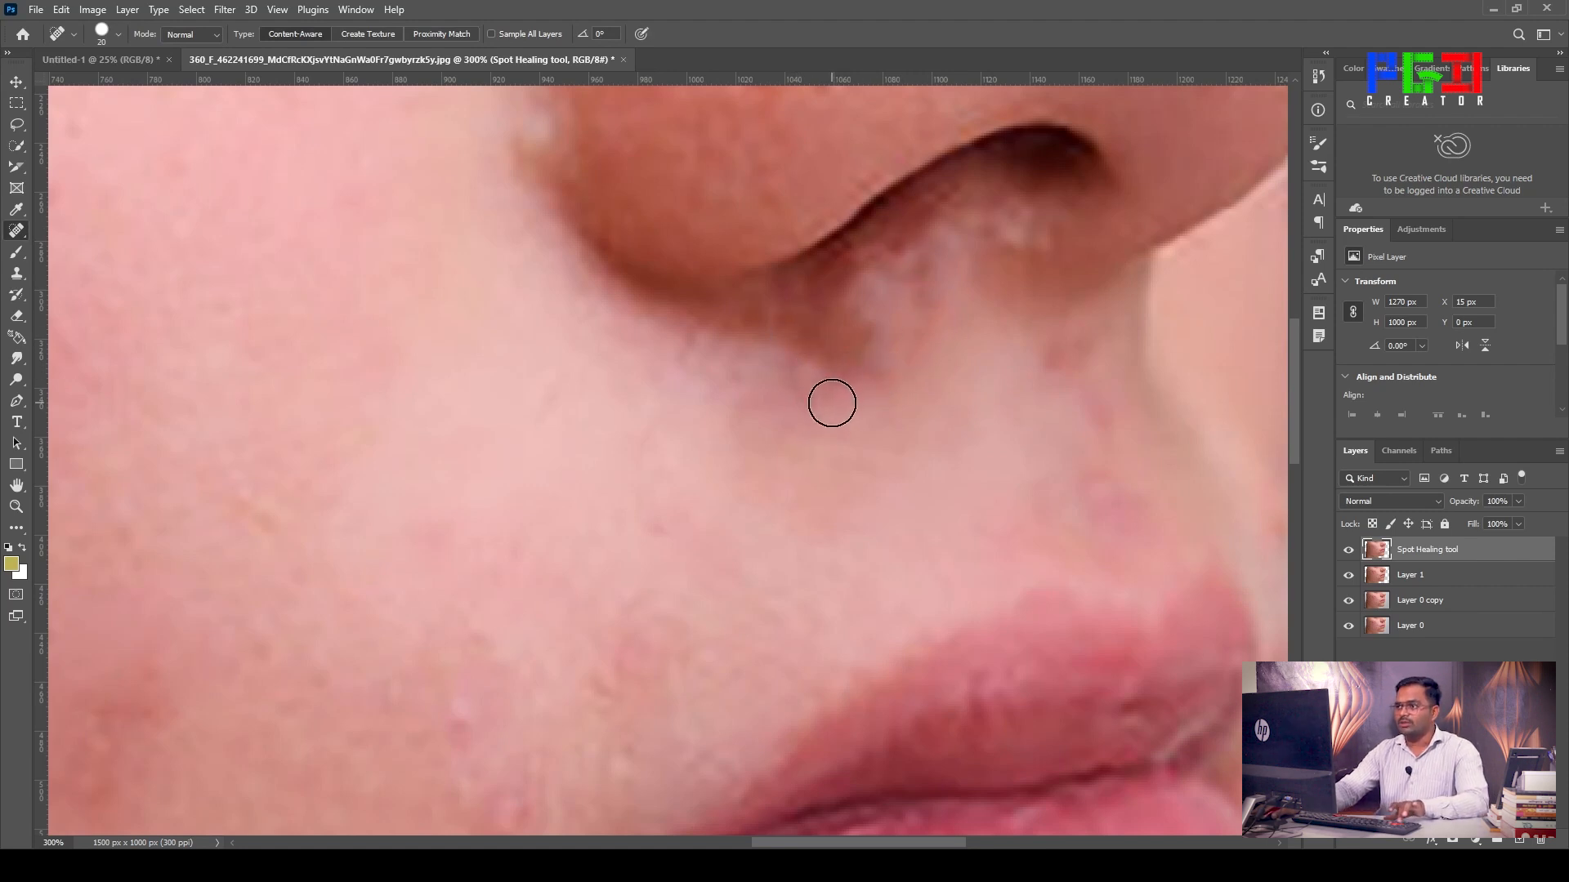
Step: Touch up the skin beside the wing of the nose with the Spot Healing Brush at 35 px
key(z)
alt+click(827, 311)
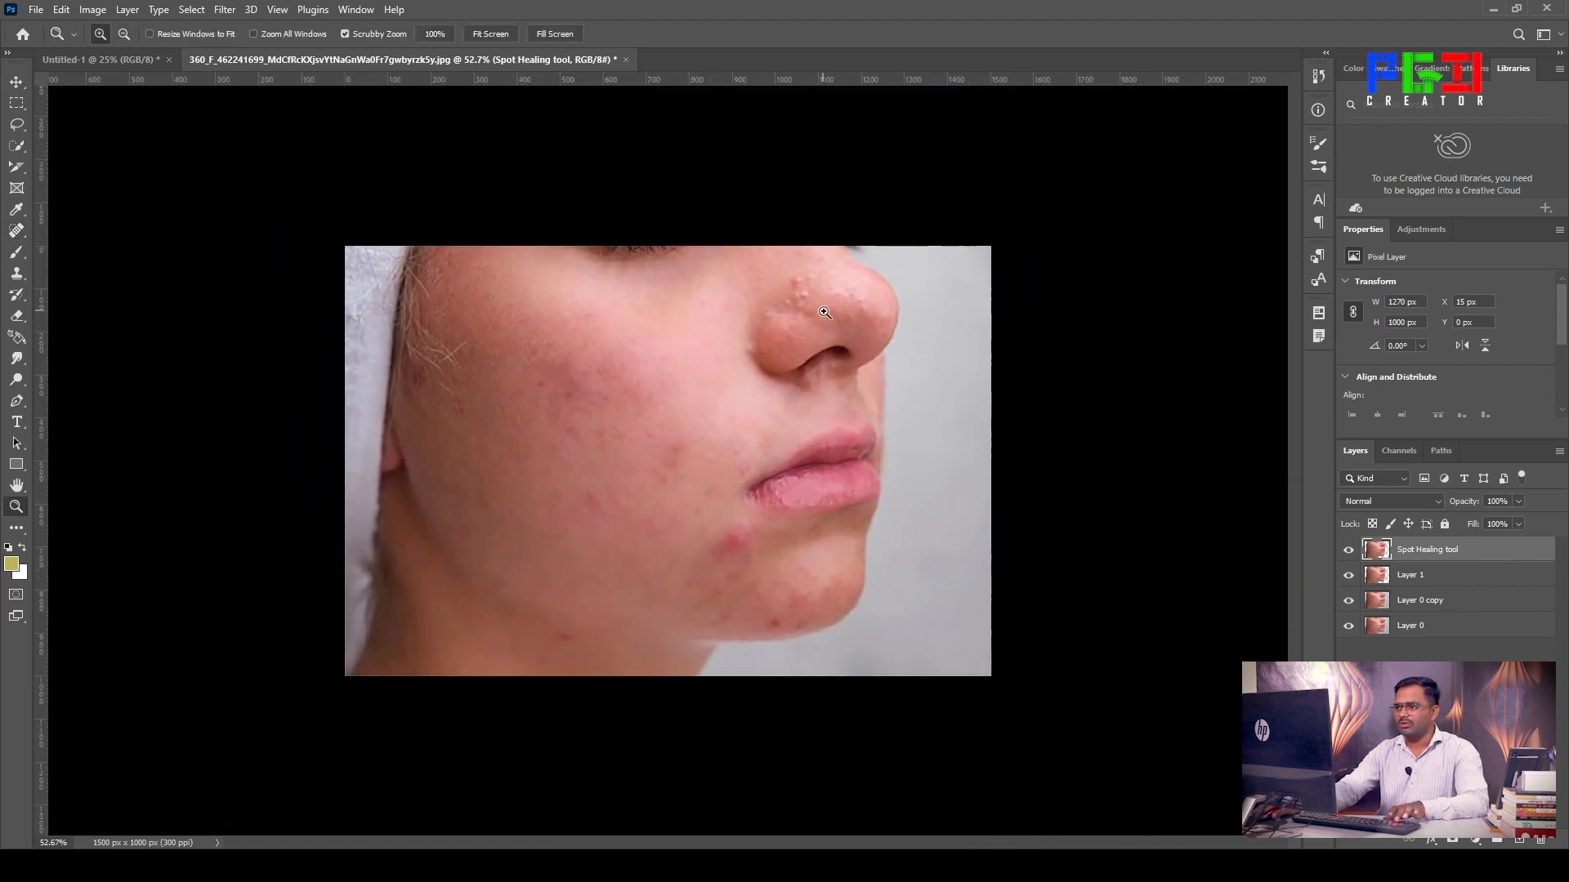
click(795, 338)
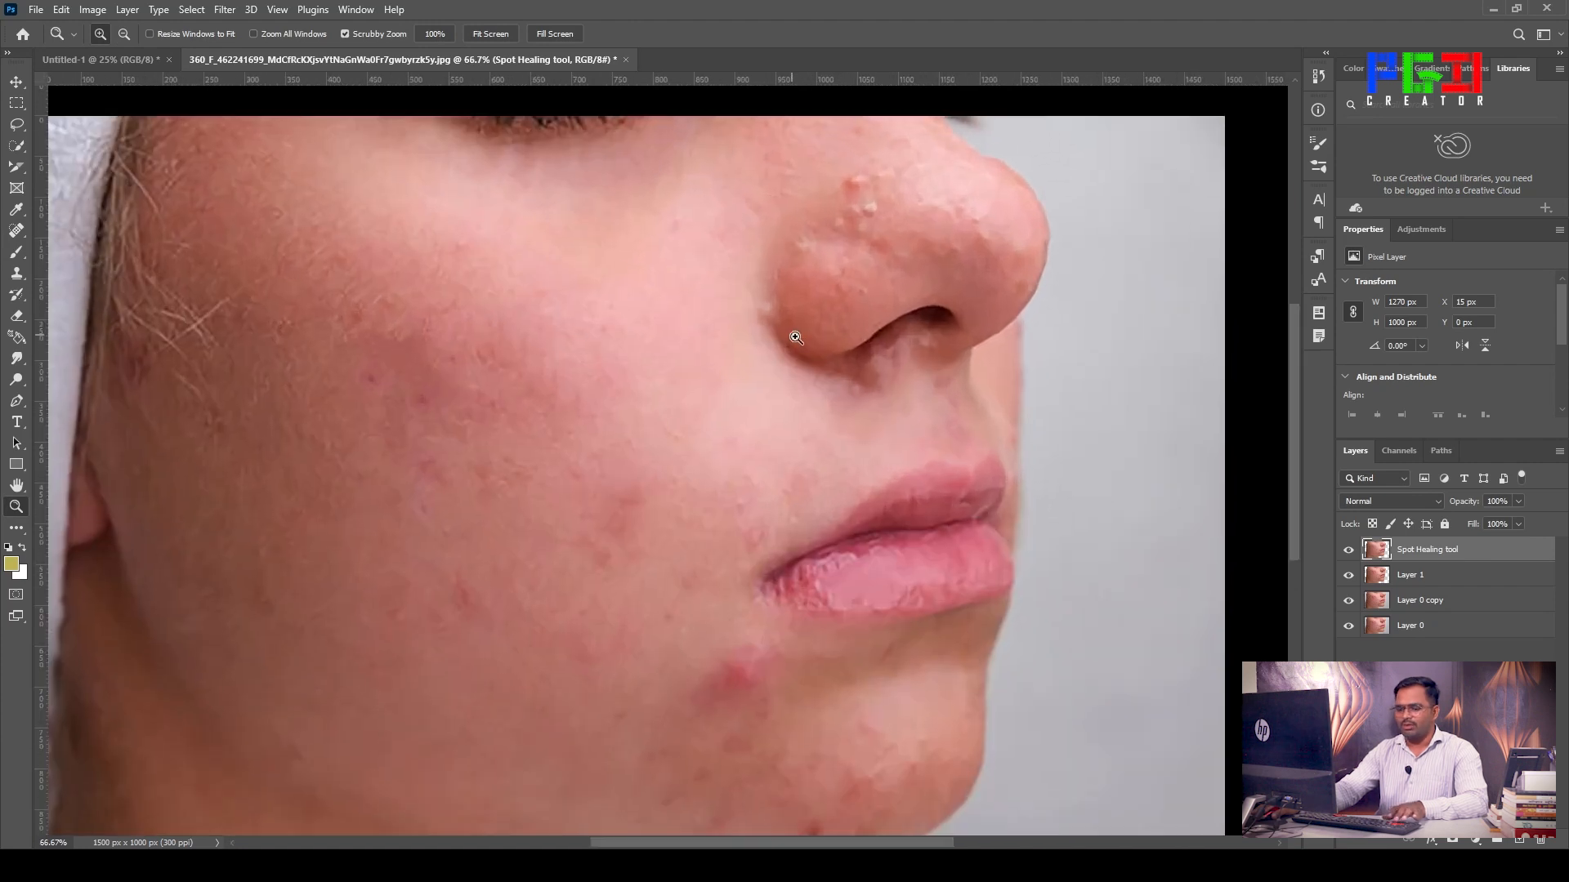
click(873, 381)
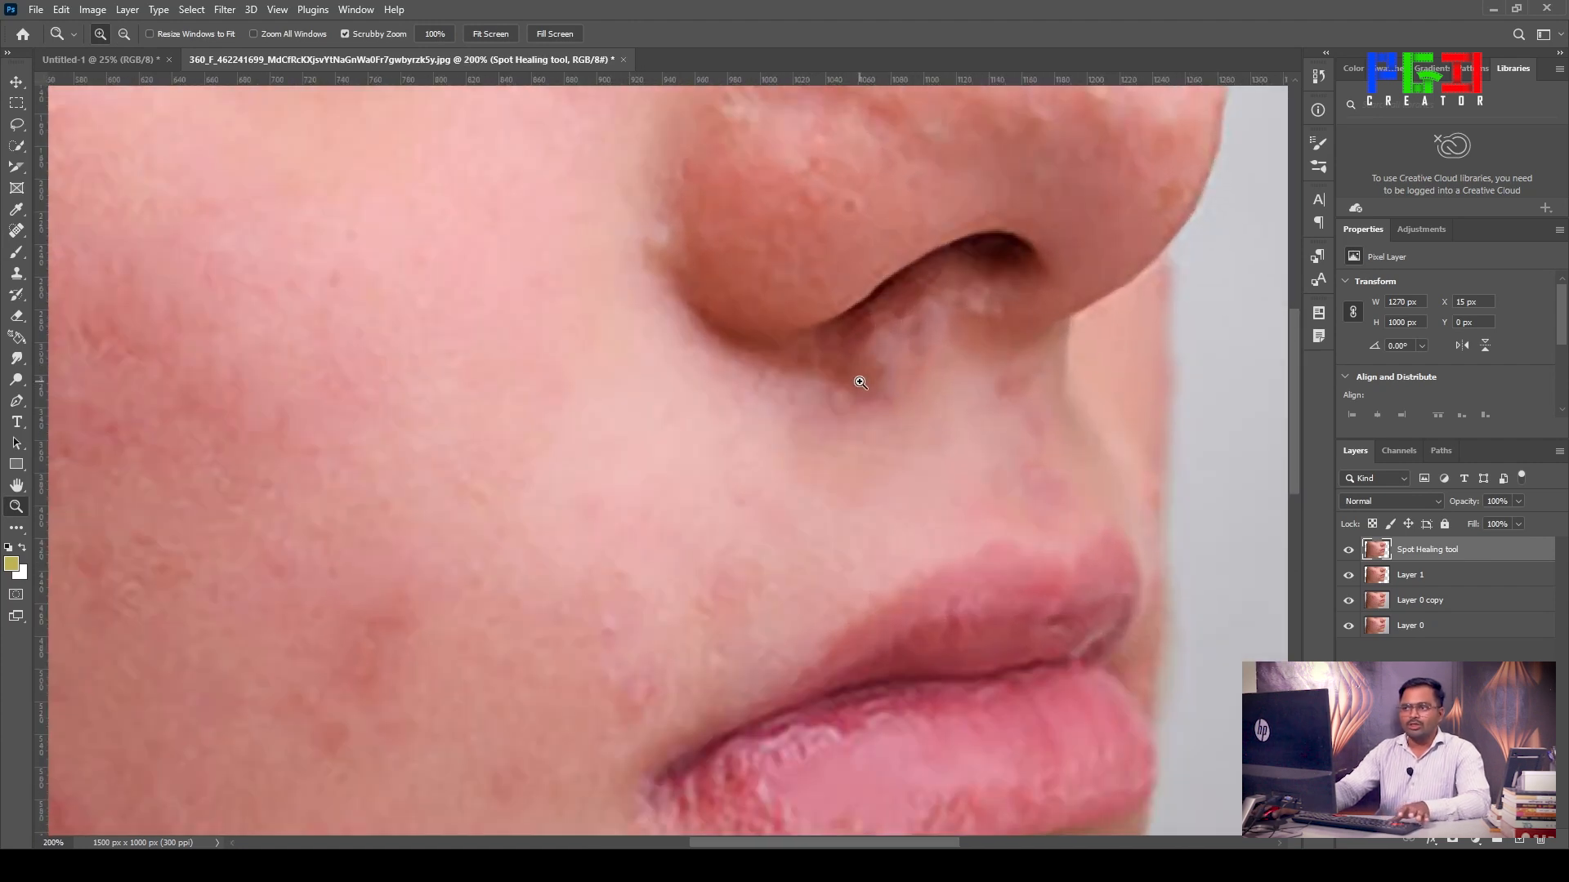
click(17, 230)
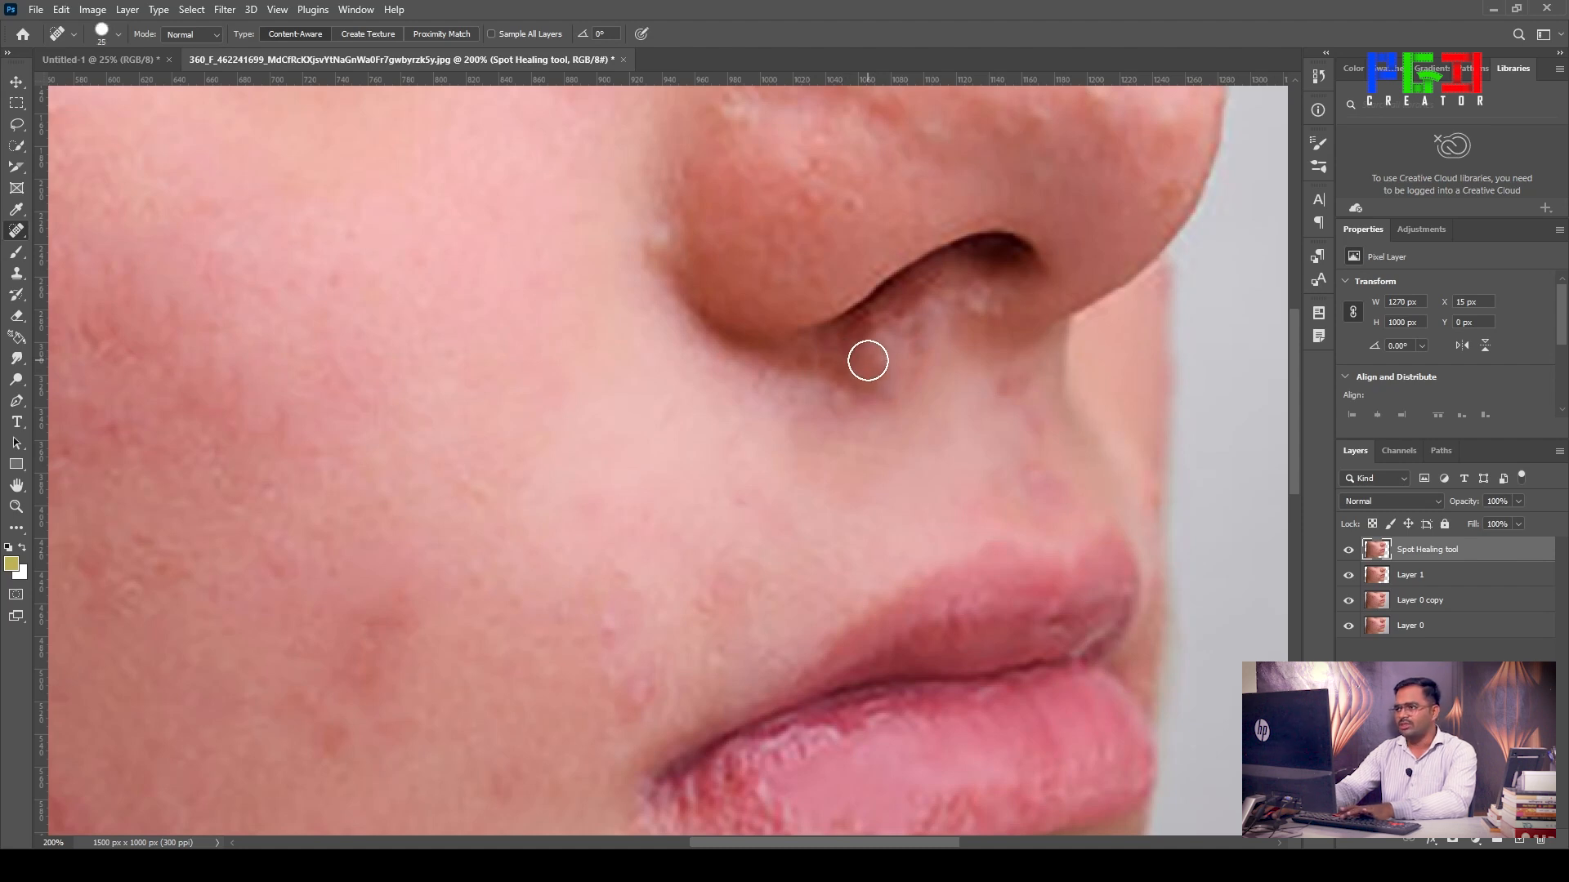
key(bracketright)
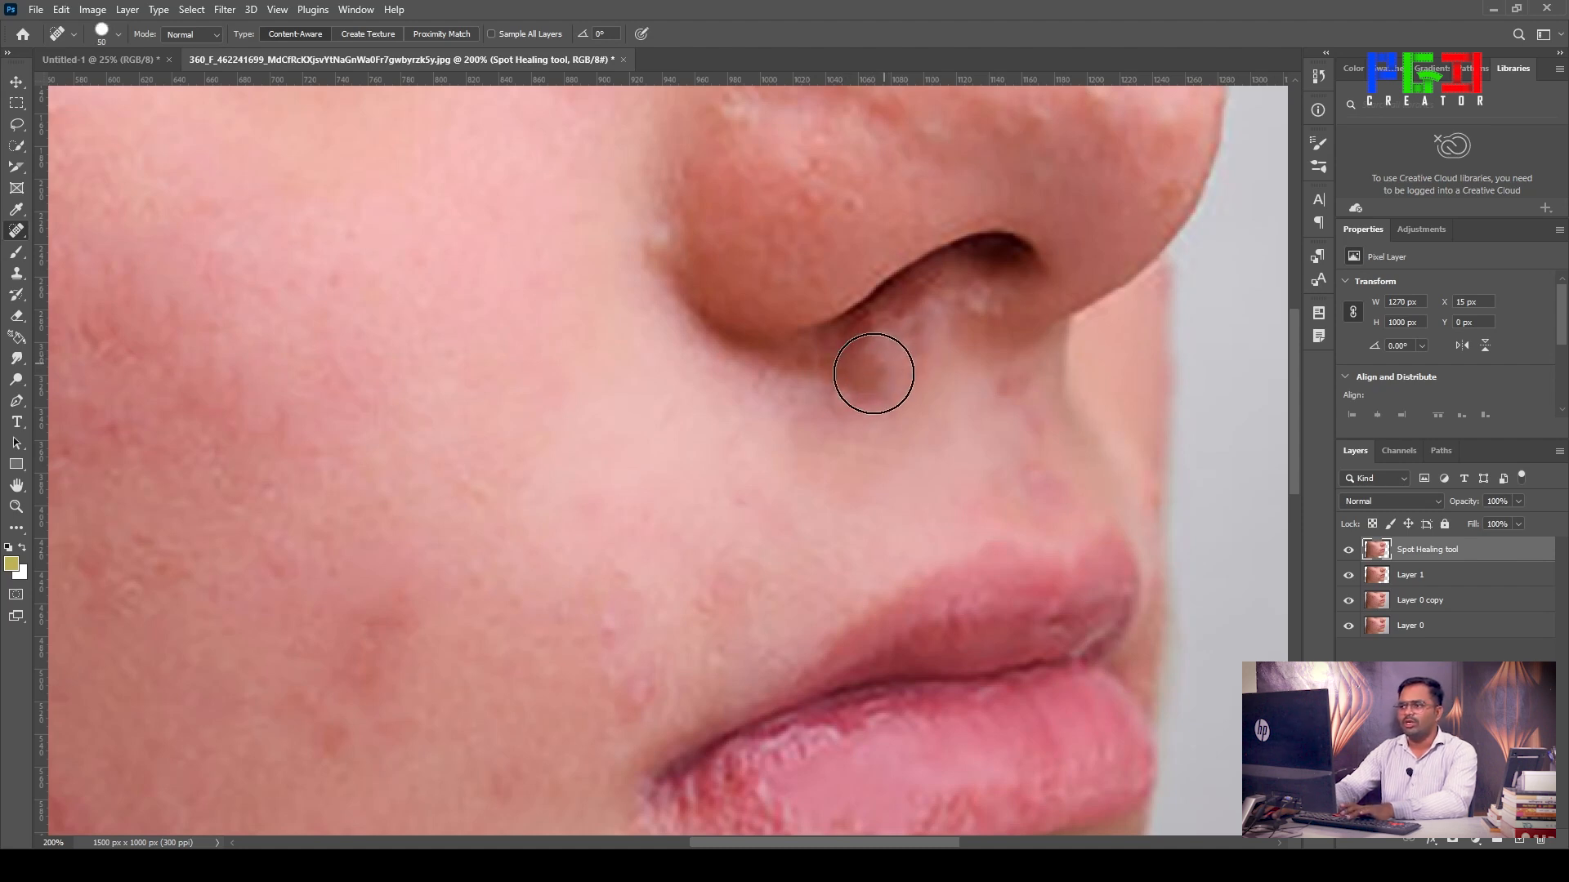
key(bracketleft)
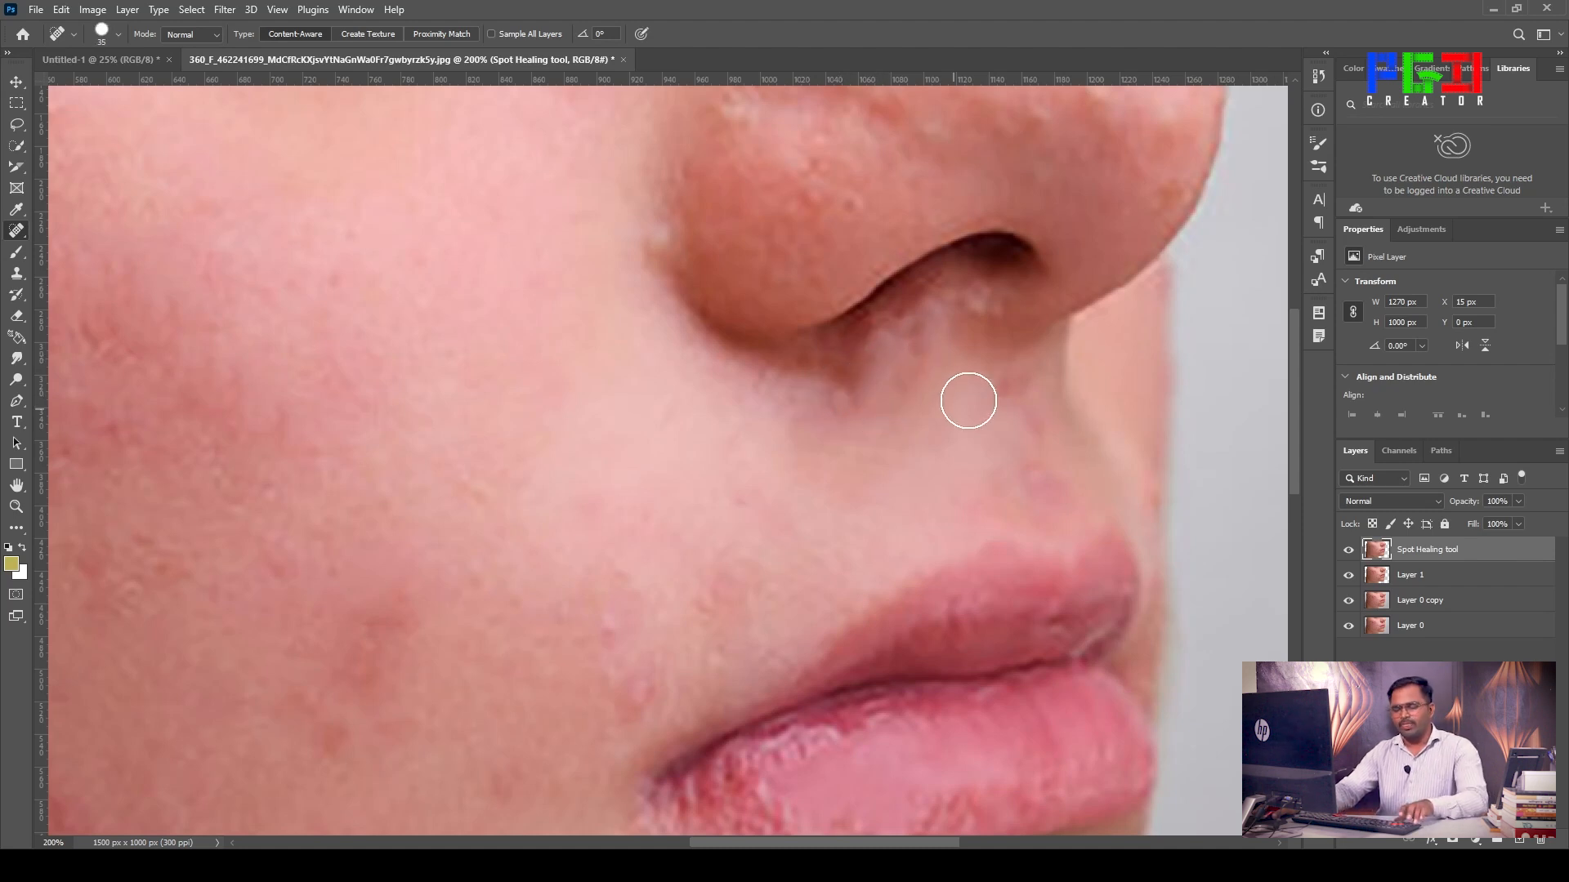
scroll(913, 414, up, 3)
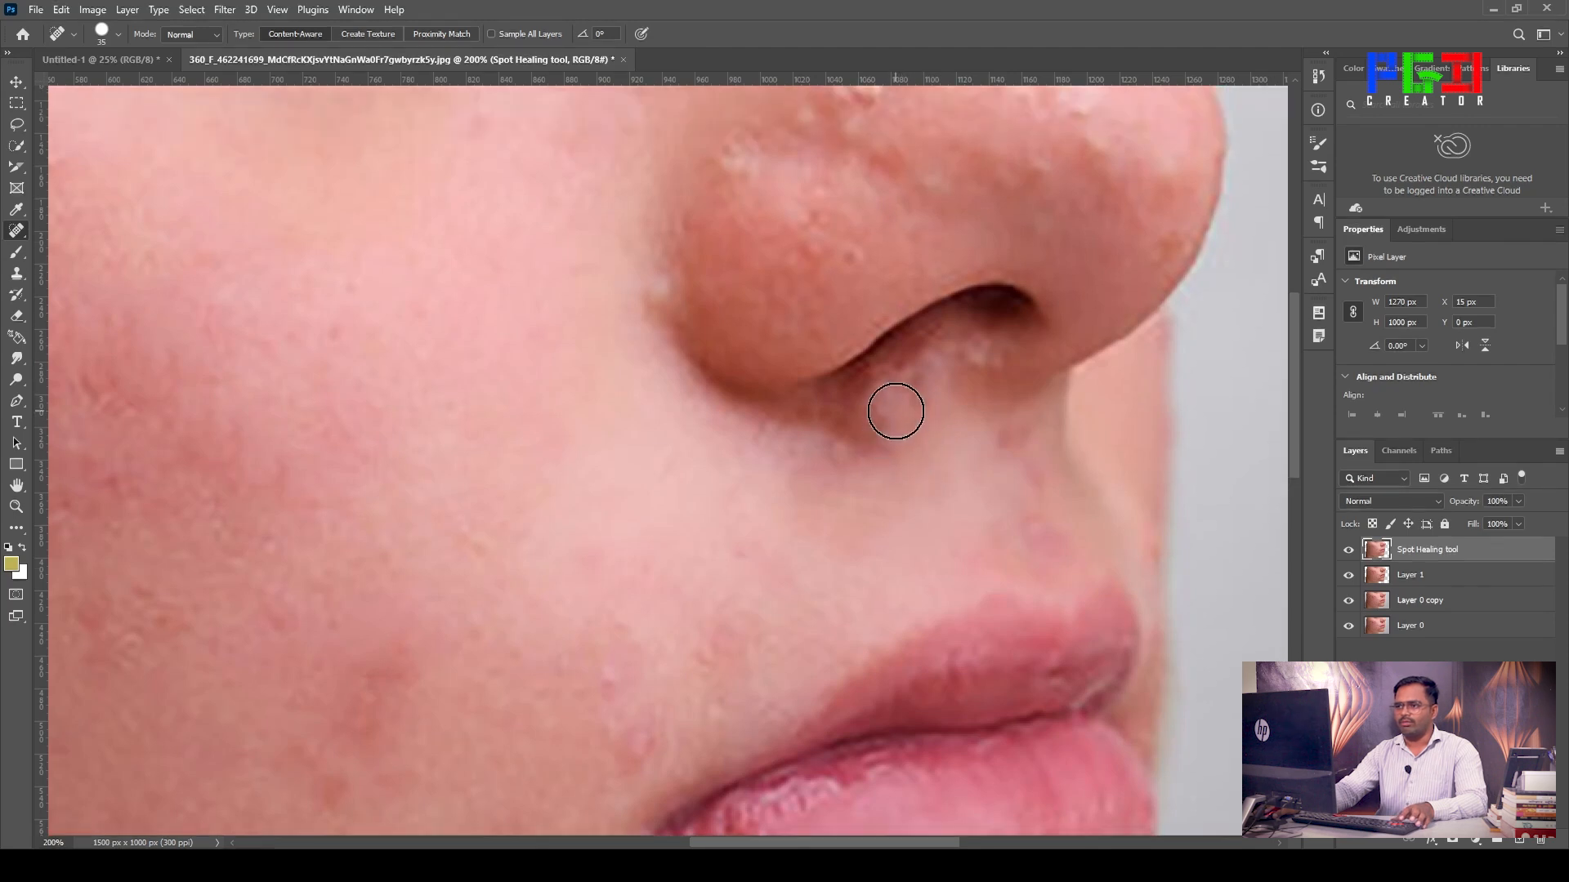
click(651, 389)
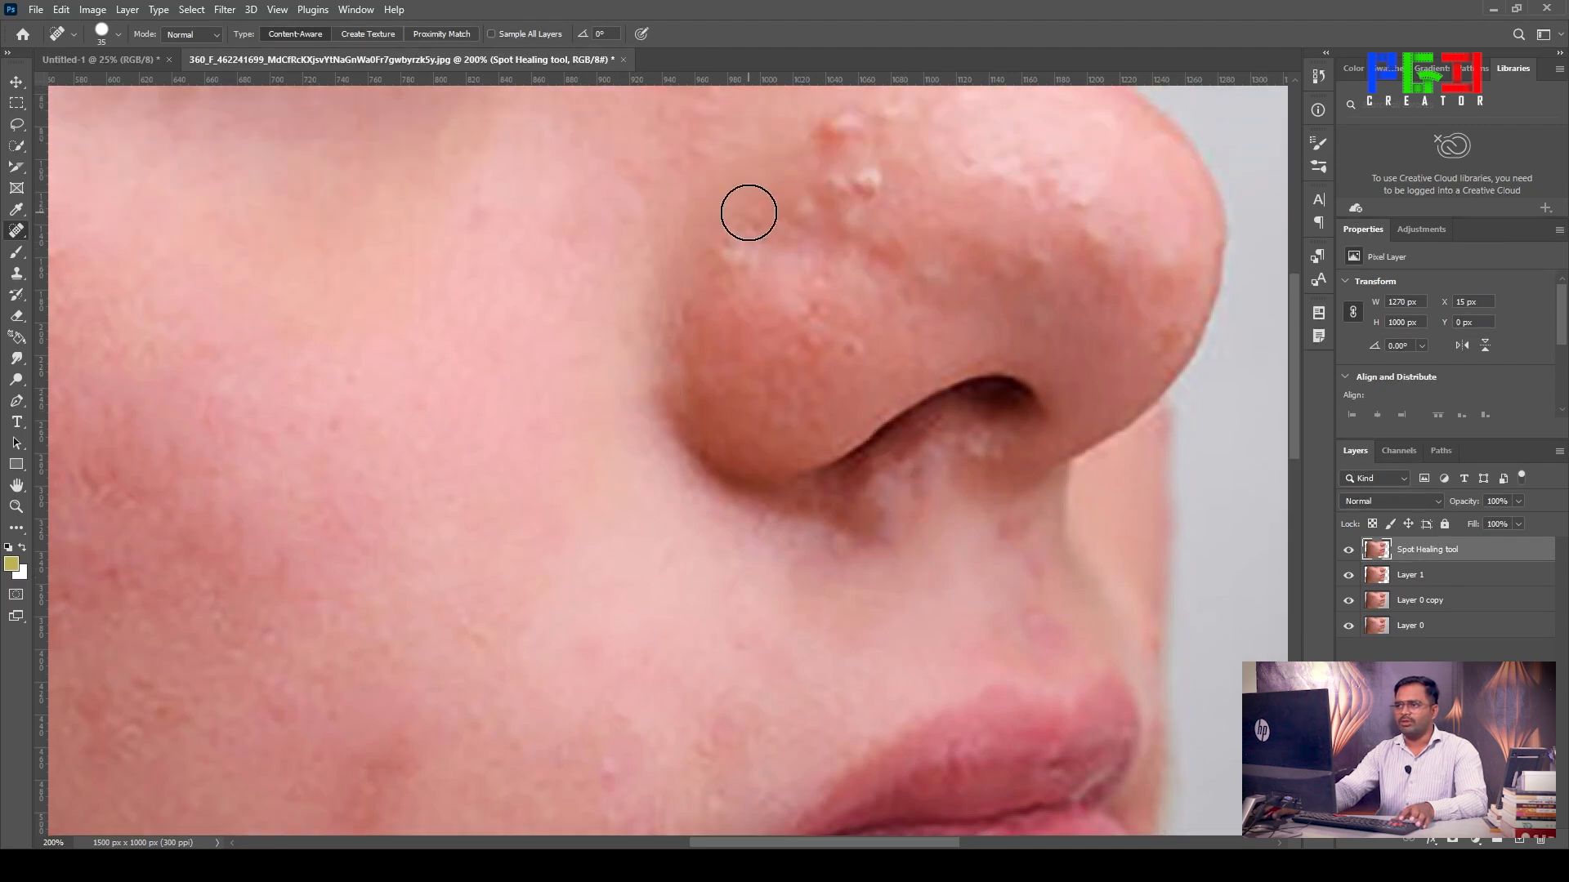
Step: Heal the raised bumps on the side of the nose and the spots around its tip with the 35 px brush
drag(879, 171, 861, 140)
click(806, 208)
click(880, 123)
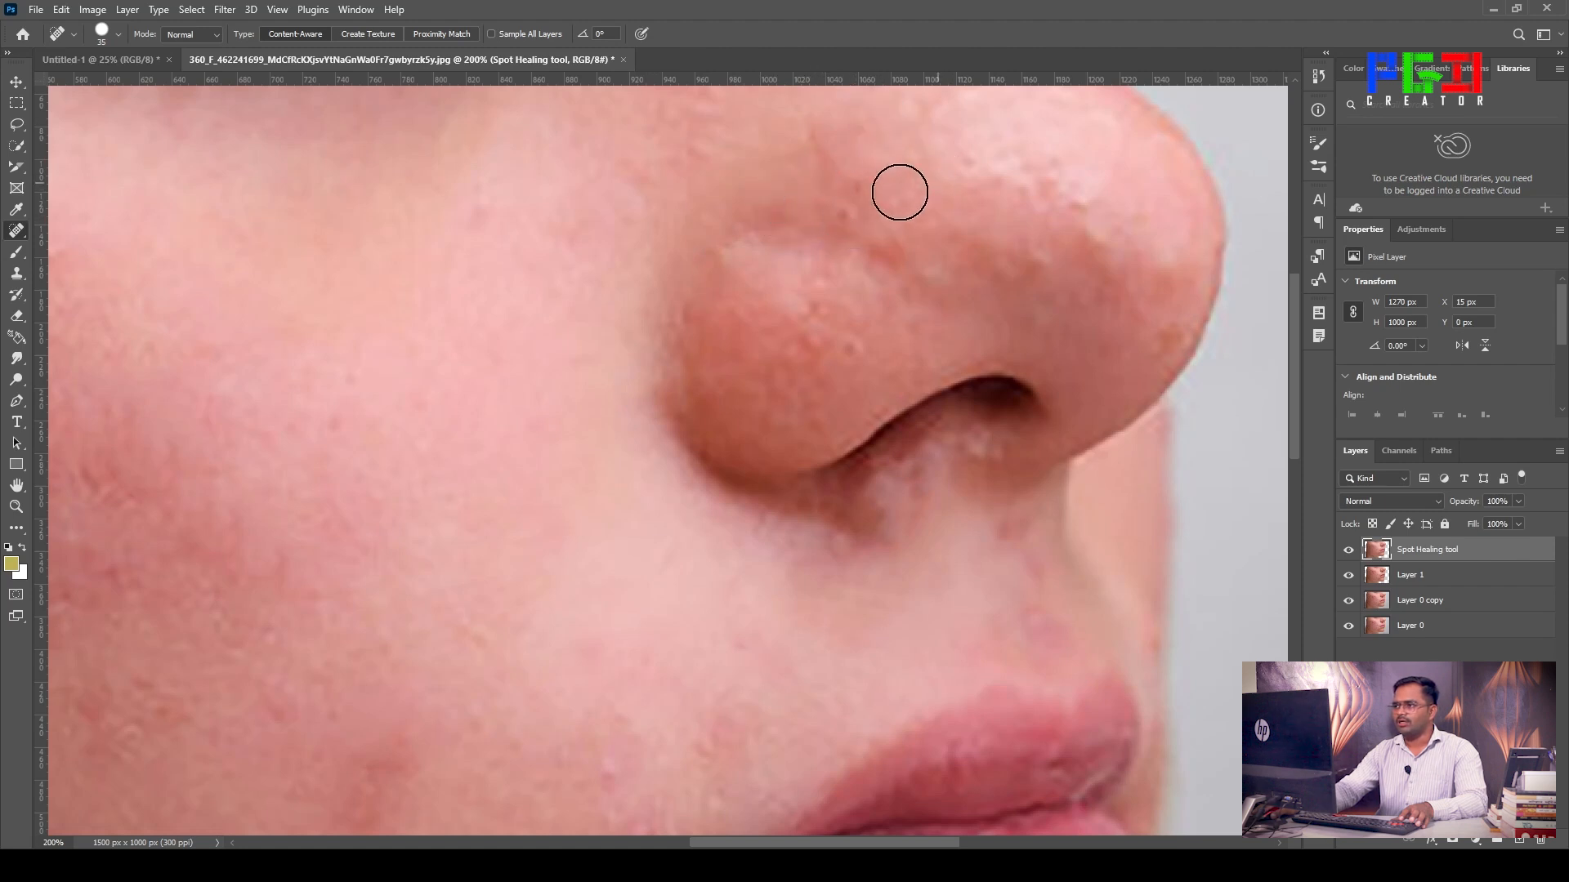
click(1089, 194)
click(1099, 232)
click(1161, 260)
click(1044, 268)
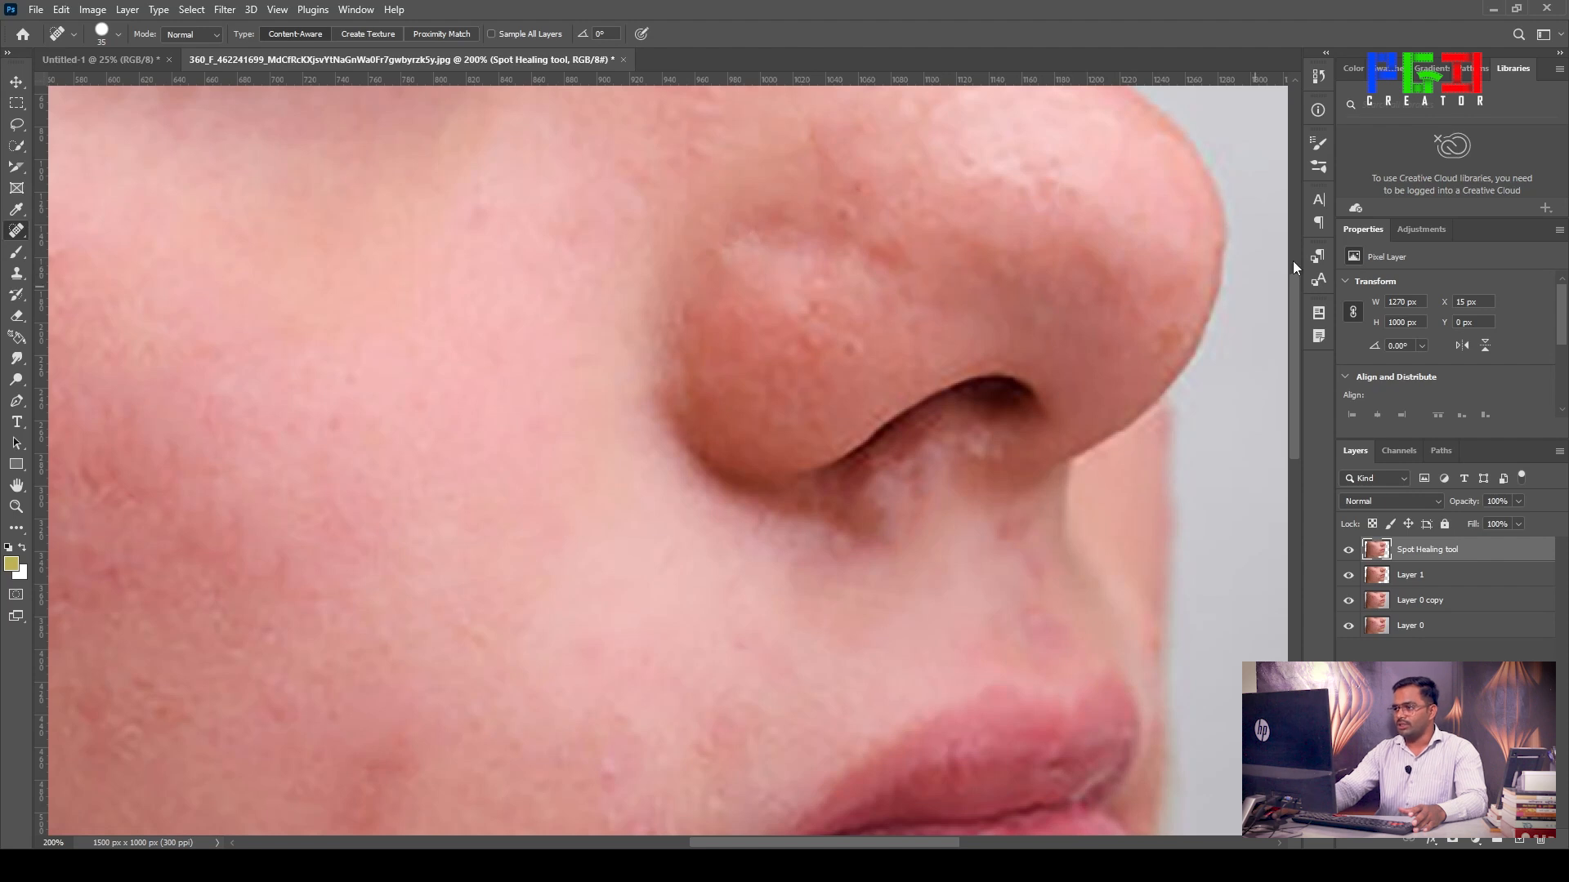
click(1164, 324)
Step: Enlarge the Spot Healing Brush to 60 px and heal the large red pimple below the corner of the mouth
scroll(940, 442, up, 3)
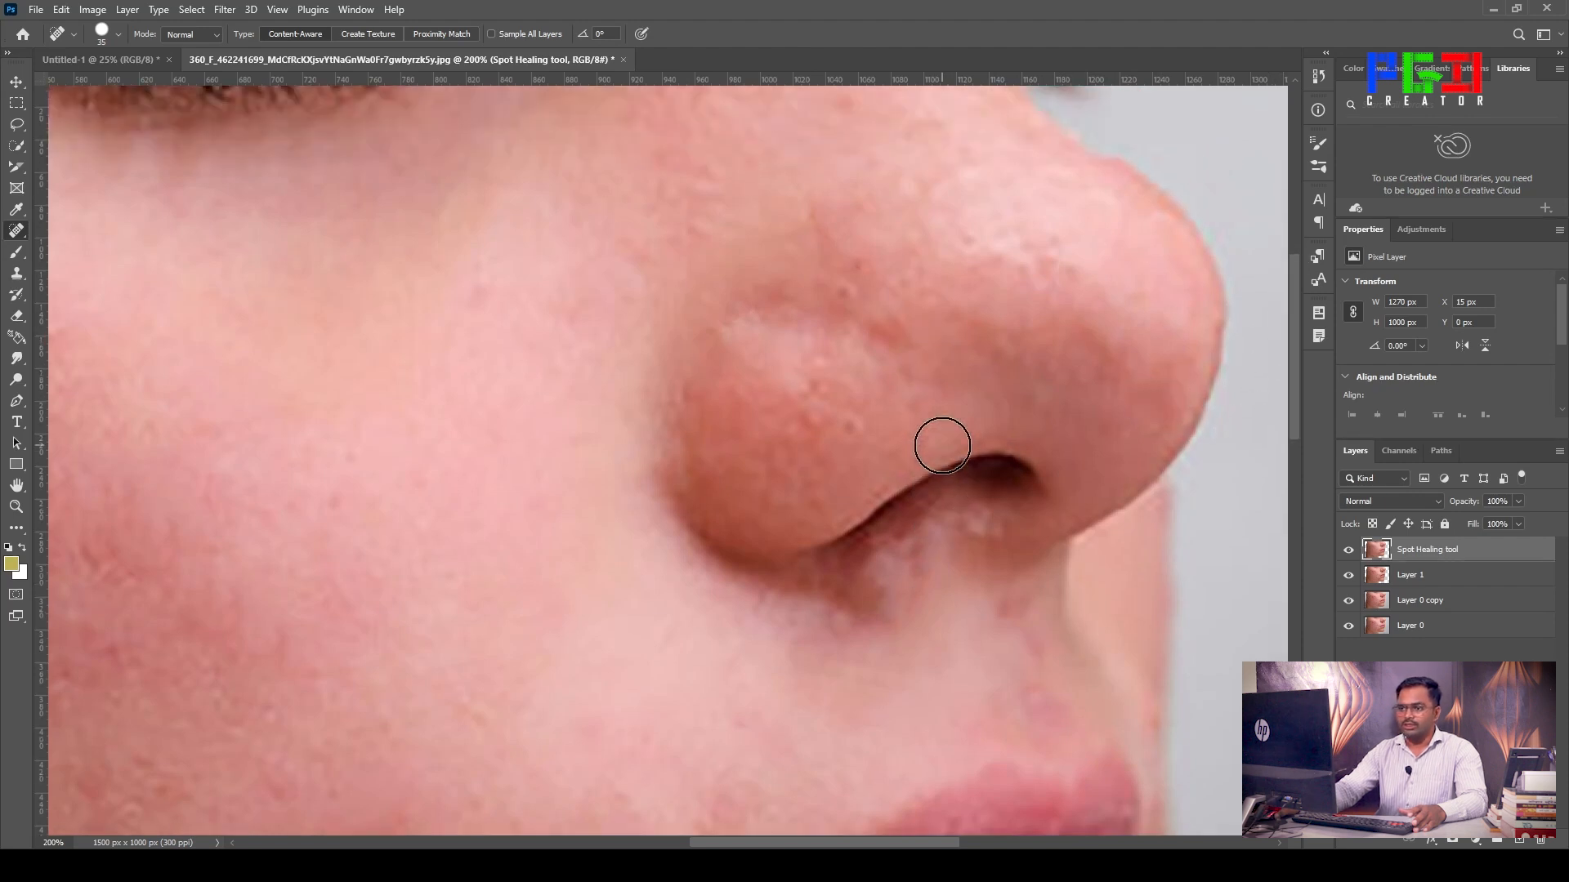
scroll(340, 568, down, 5)
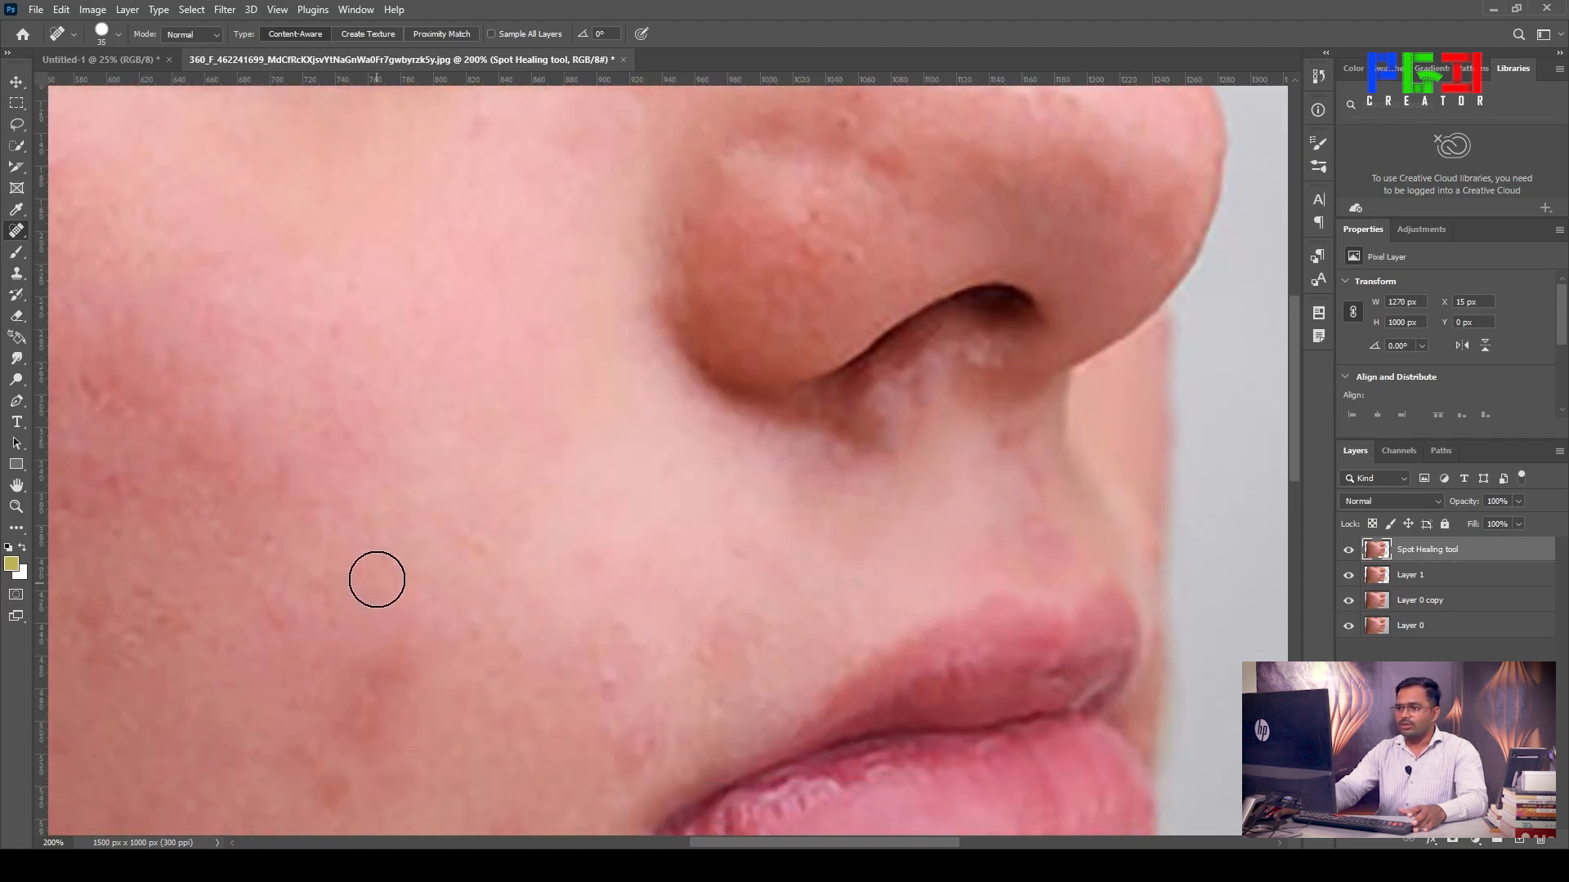
scroll(656, 600, down, 2)
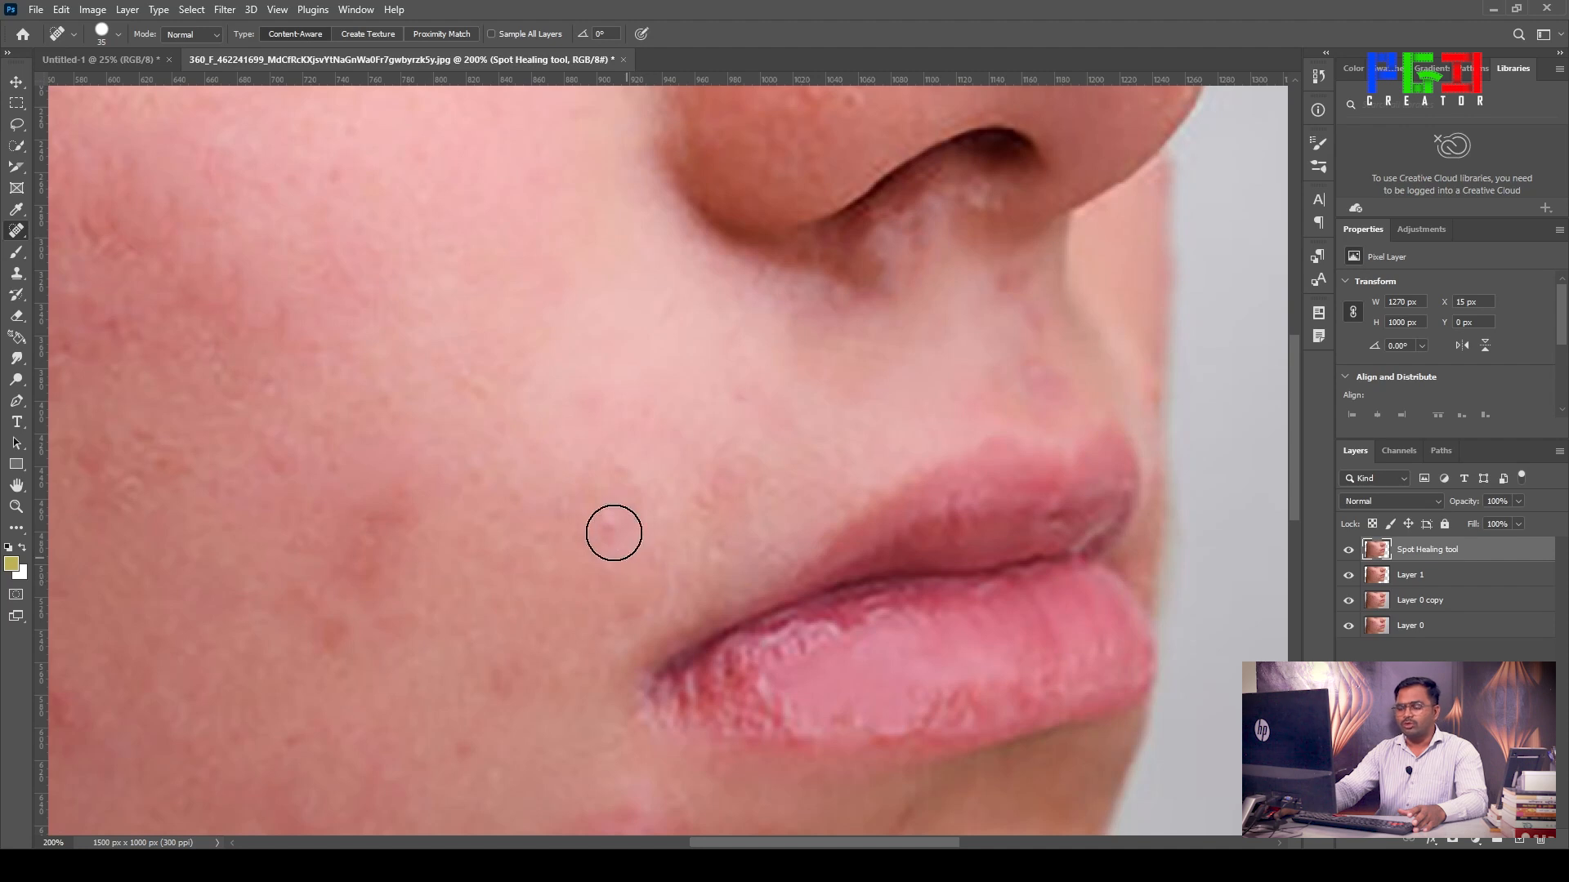
scroll(514, 659, down, 6)
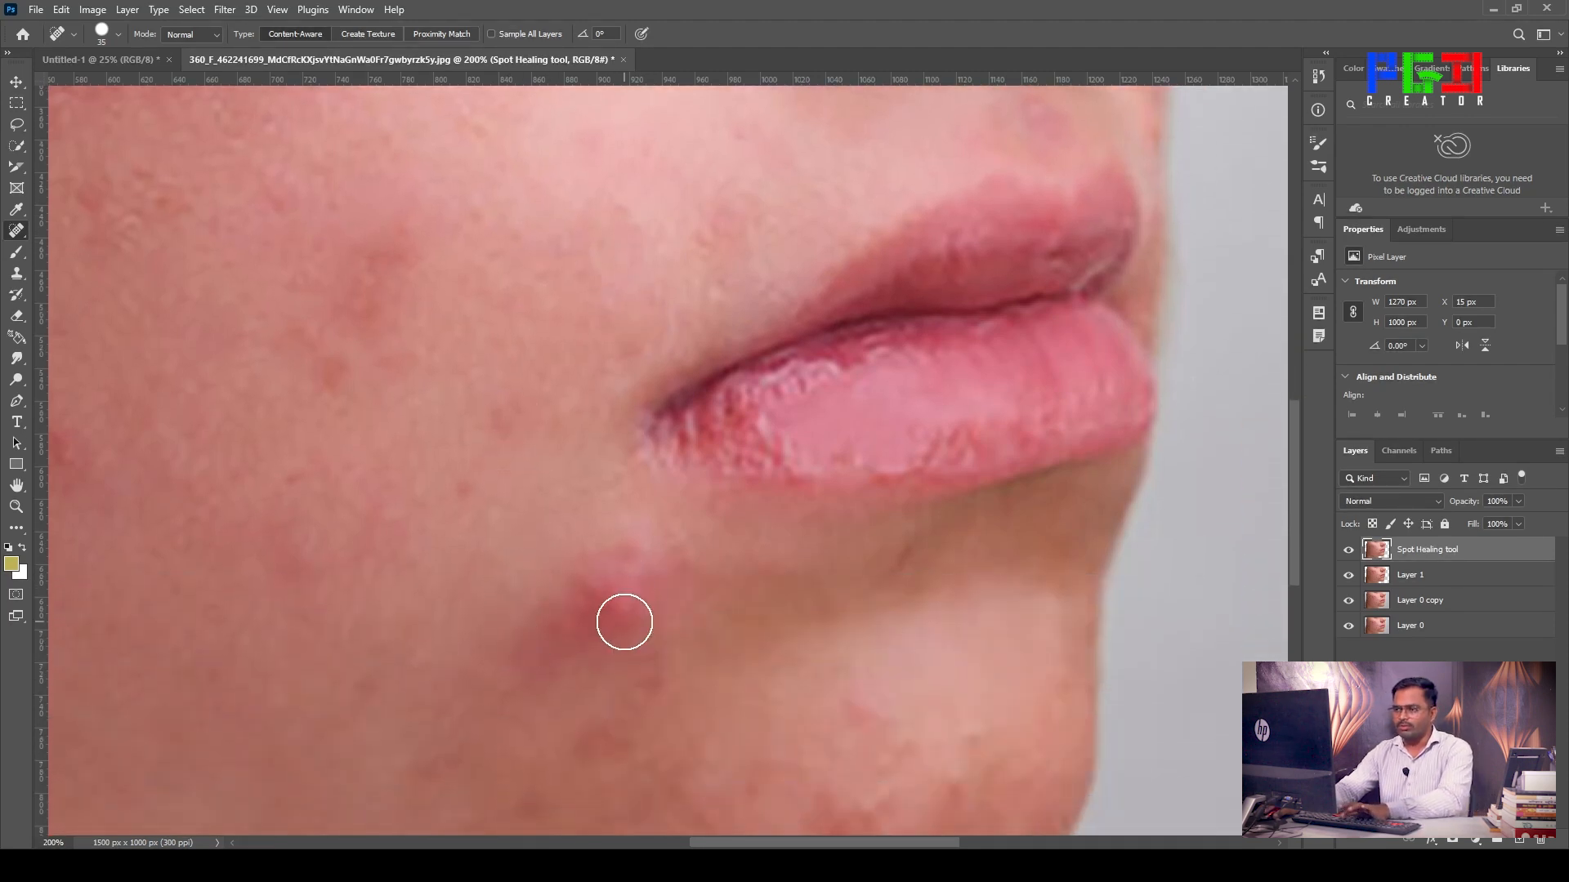
scroll(612, 592, down, 1)
key(bracketright)
key(bracketright)
key(bracketright)
key(bracketright)
key(bracketright)
key(bracketright)
key(bracketright)
key(bracketright)
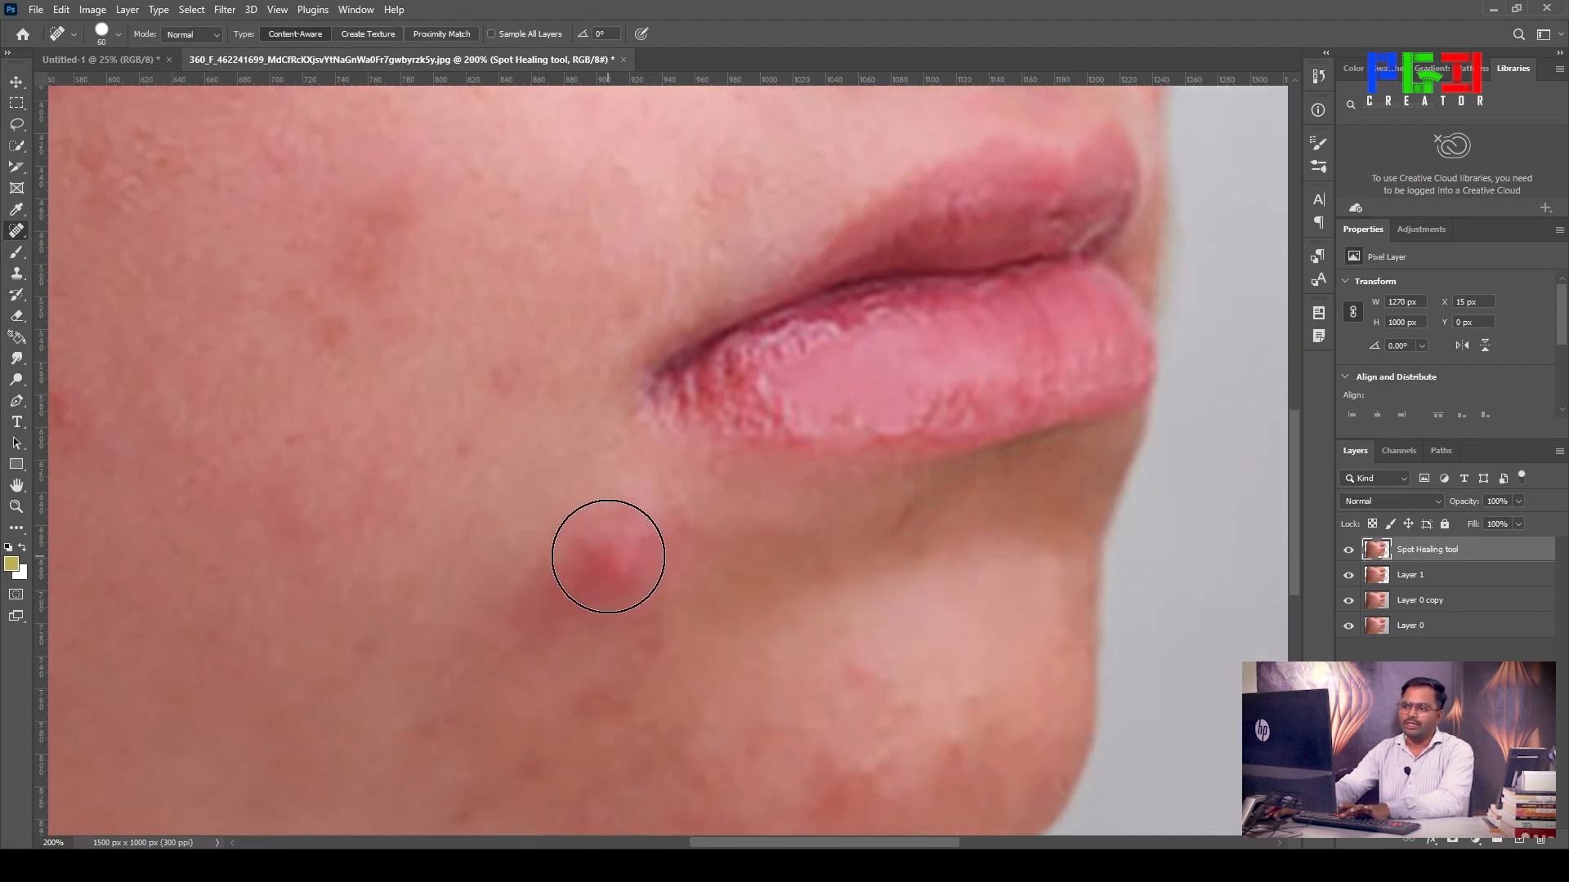
click(608, 571)
Step: Reduce the brush to 40 px and heal the dark red spots along the lower edge of the chin
key(bracketleft)
key(bracketleft)
key(bracketleft)
key(bracketleft)
key(bracketleft)
key(bracketleft)
key(bracketleft)
scroll(605, 661, down, 2)
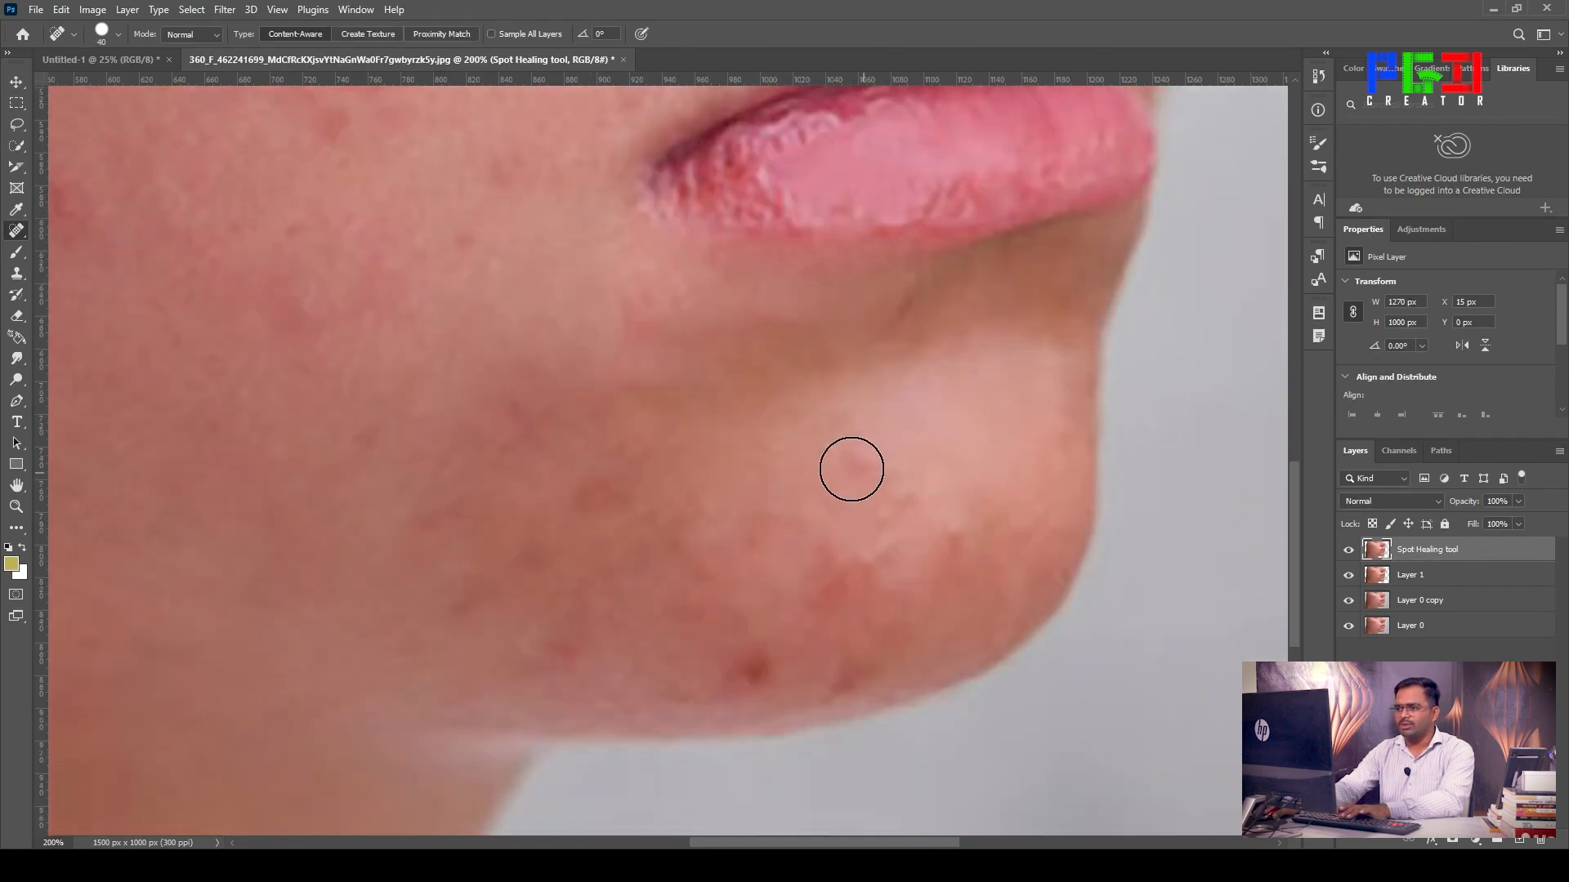
click(957, 544)
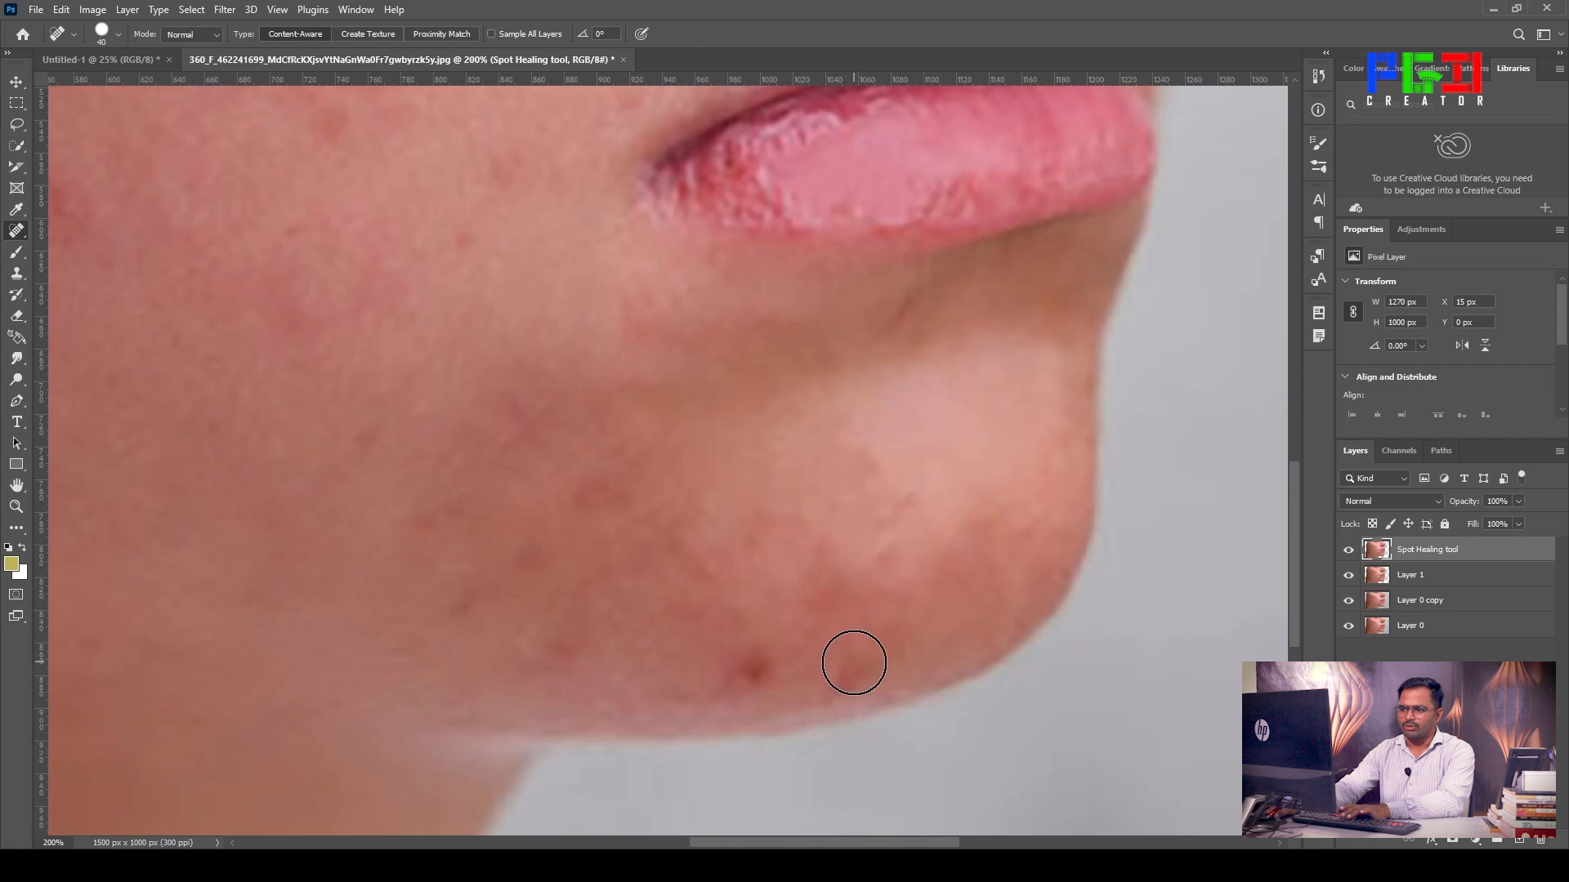
click(729, 667)
click(548, 642)
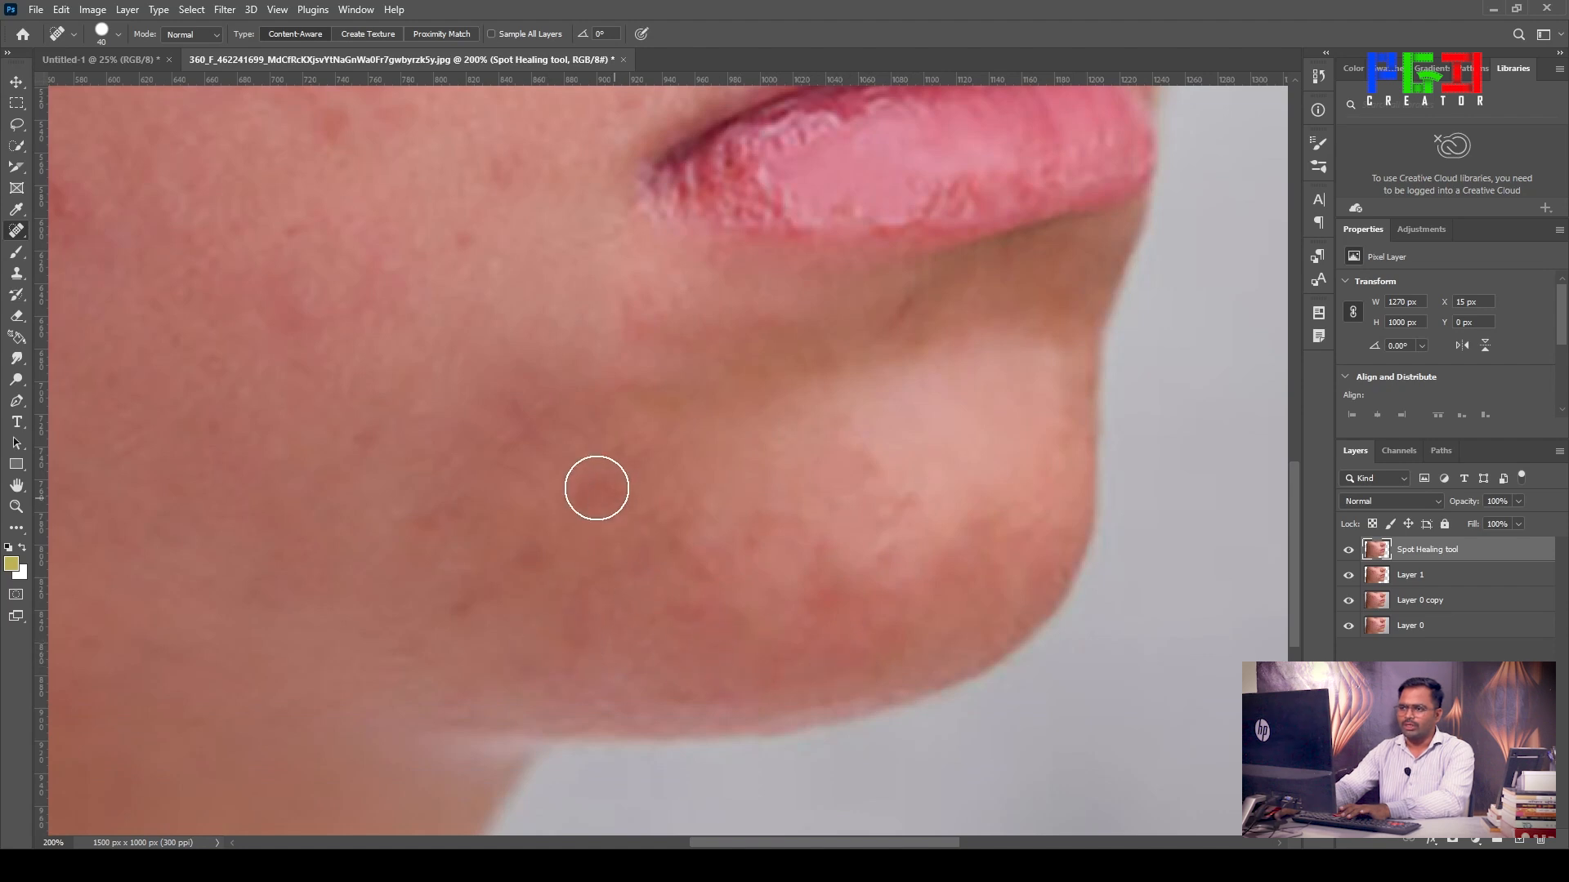
Step: Heal the remaining blemishes on the jaw and the front of the chin with the 40 px brush
click(614, 380)
click(445, 531)
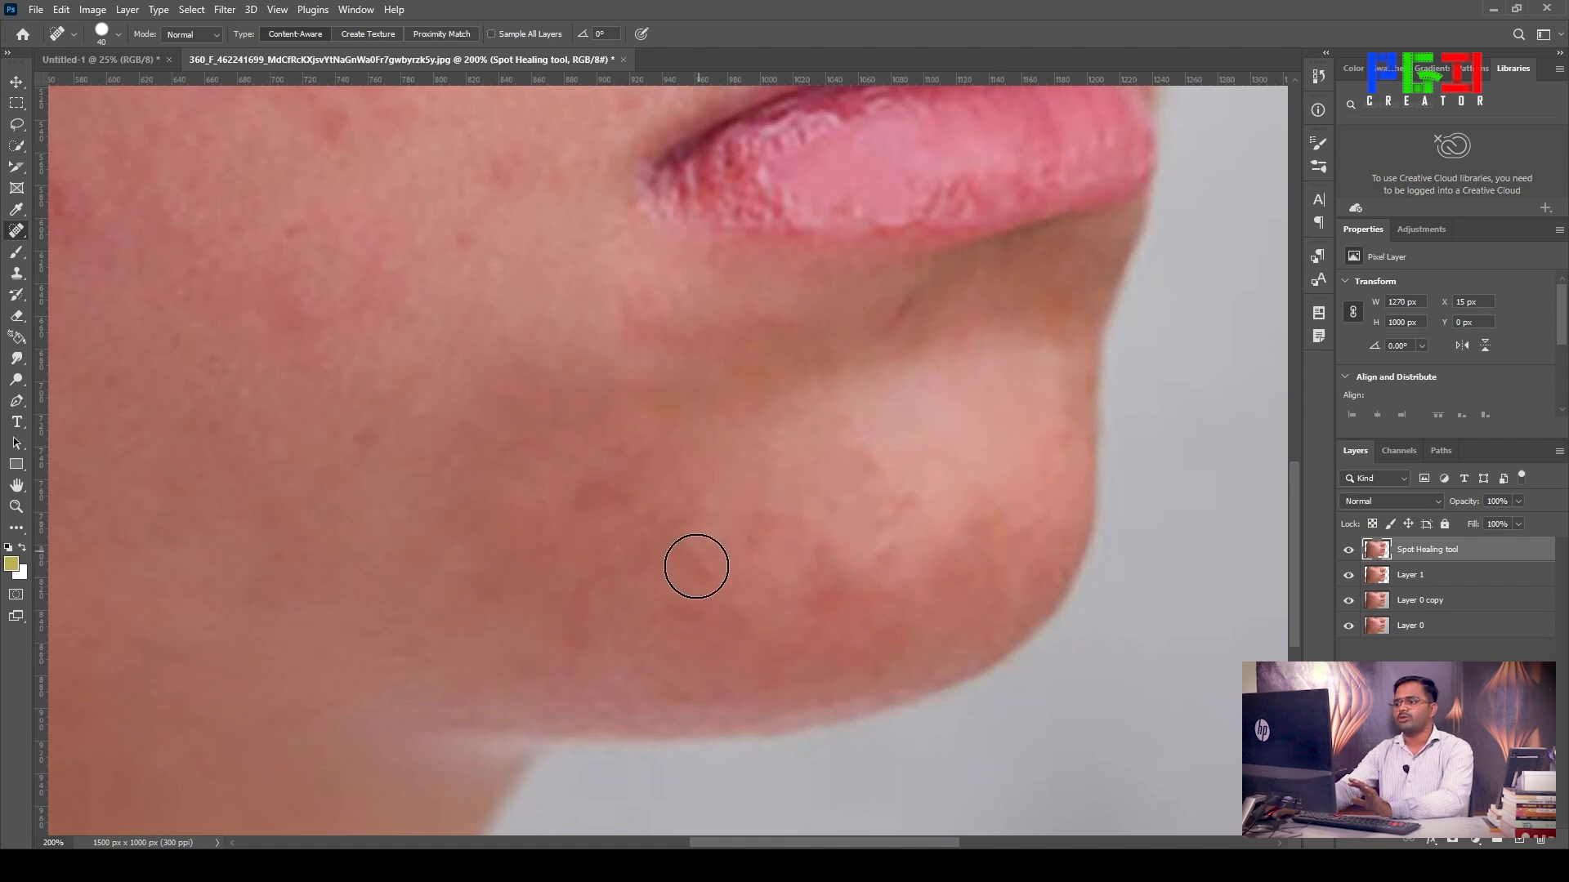
click(884, 548)
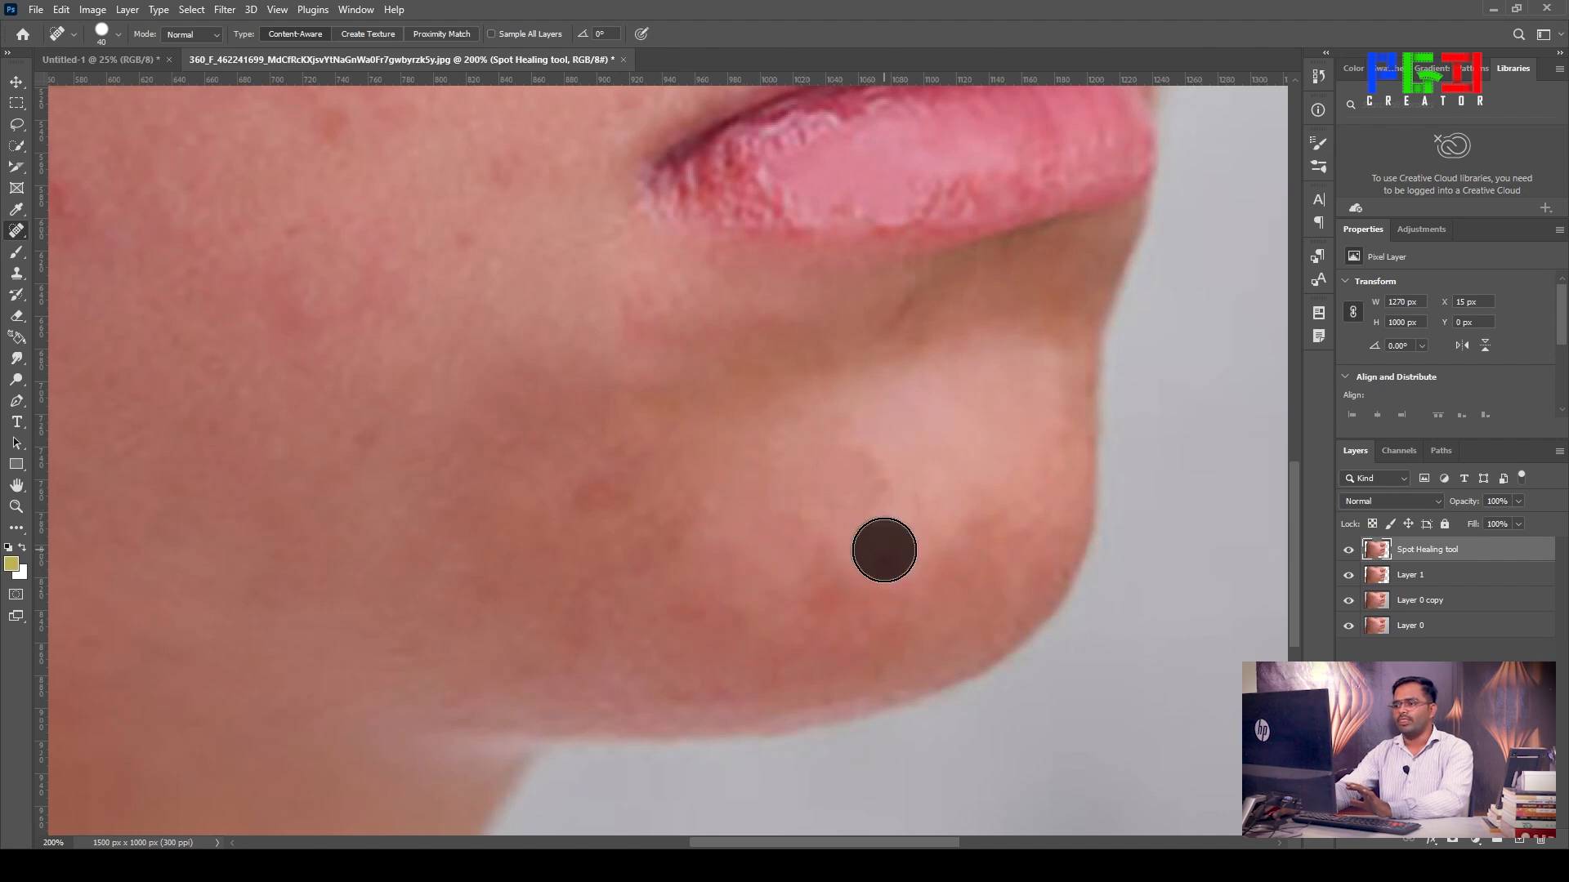
click(878, 445)
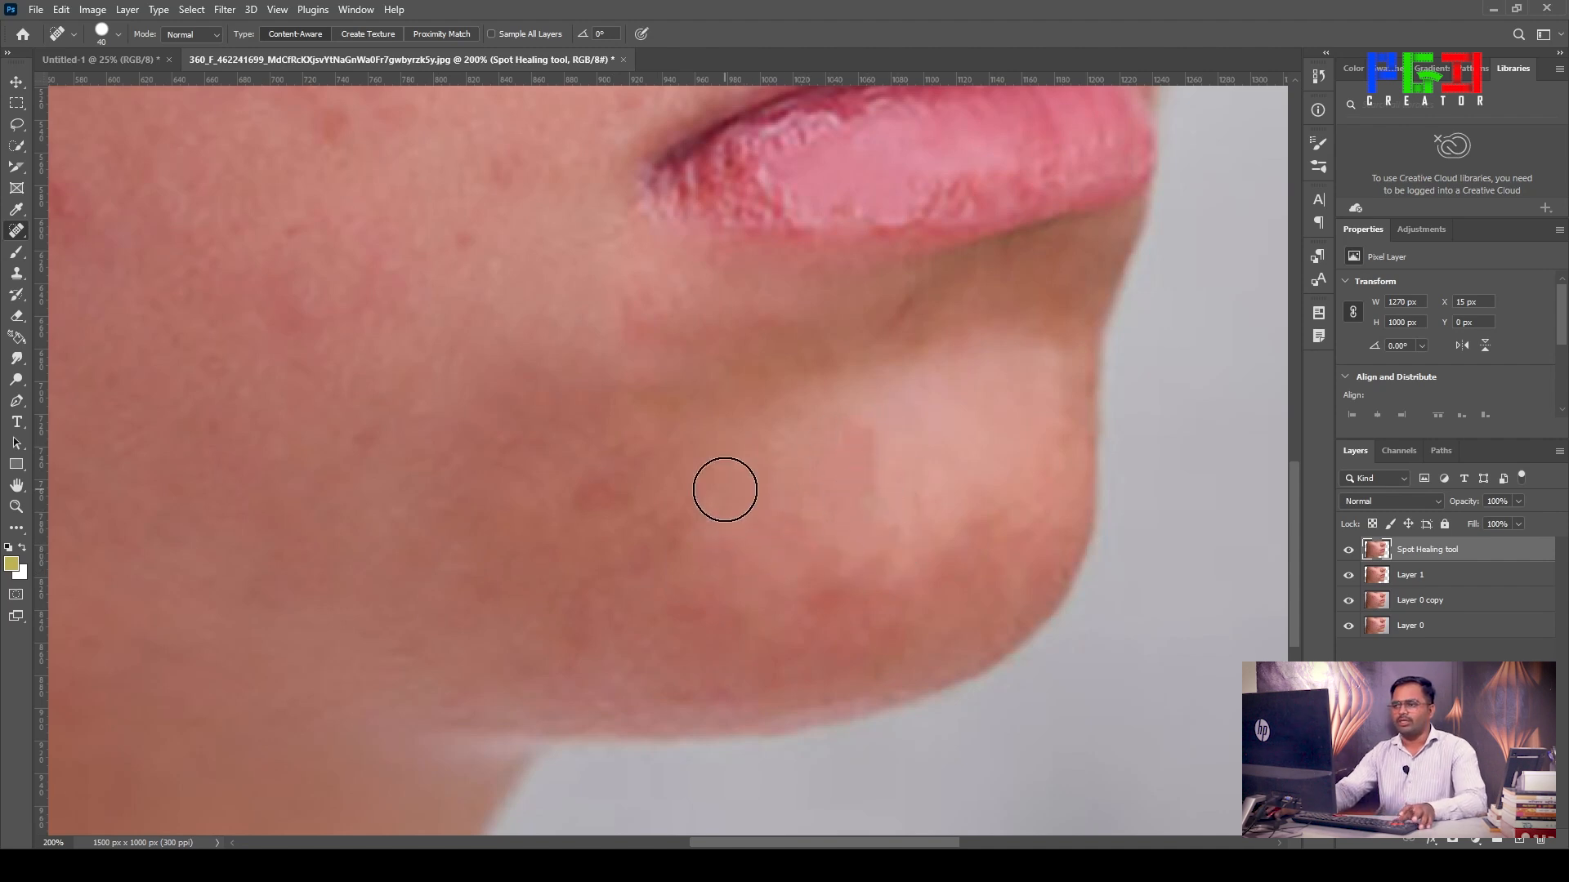
Step: Heal the spot under the jaw and the red marks across the cheek using the Spot Healing Brush at 60 to 70 px
key(z)
alt+click(550, 440)
alt+click(550, 440)
click(543, 613)
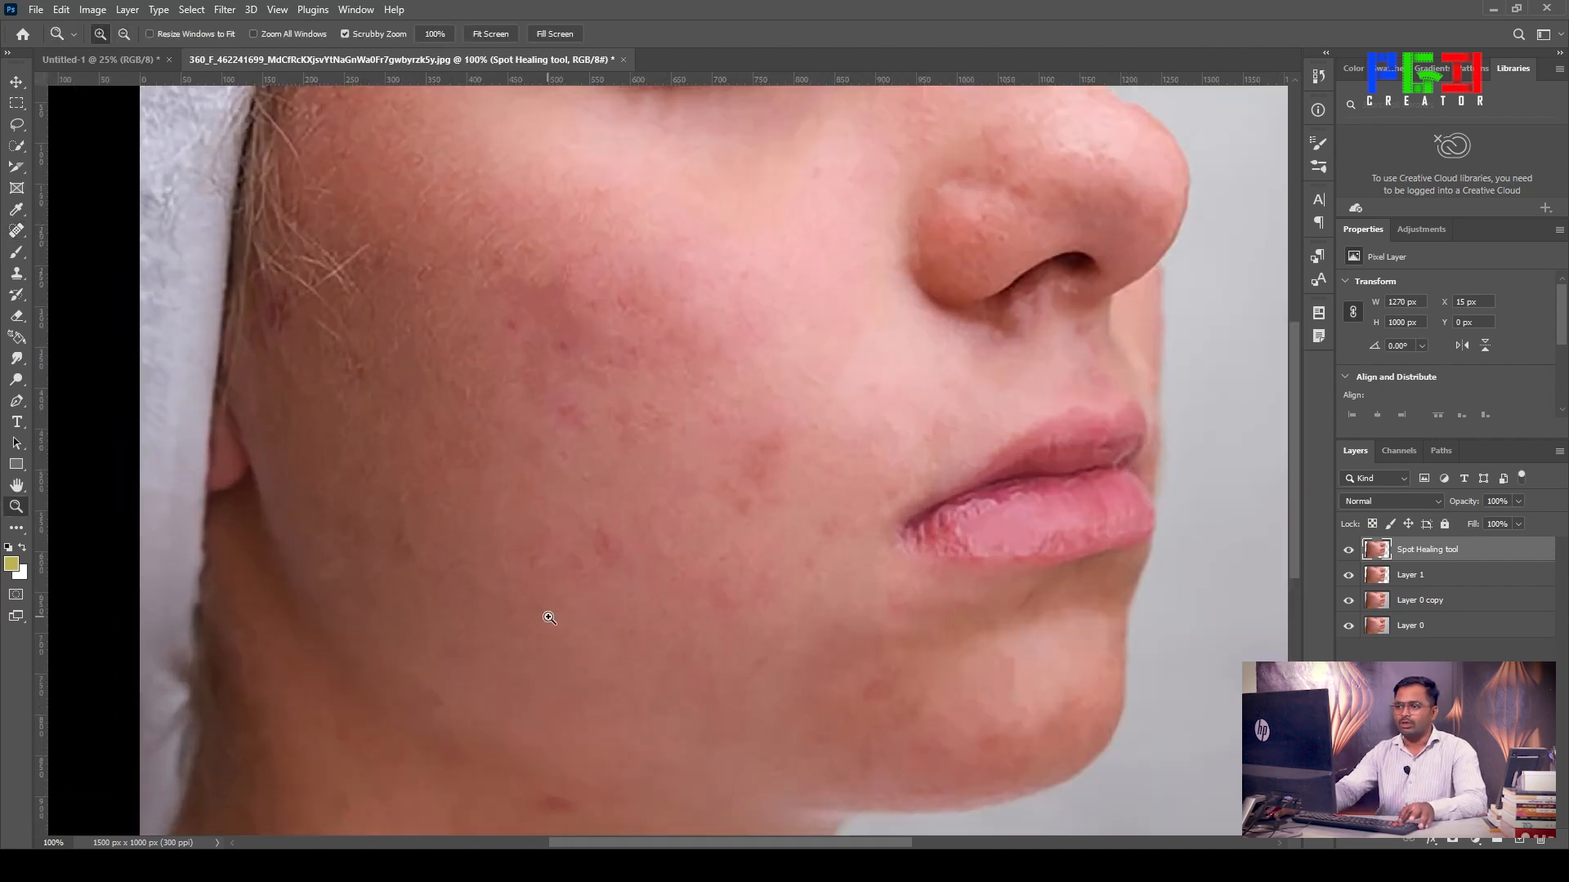
click(585, 571)
alt+click(591, 572)
alt+click(599, 551)
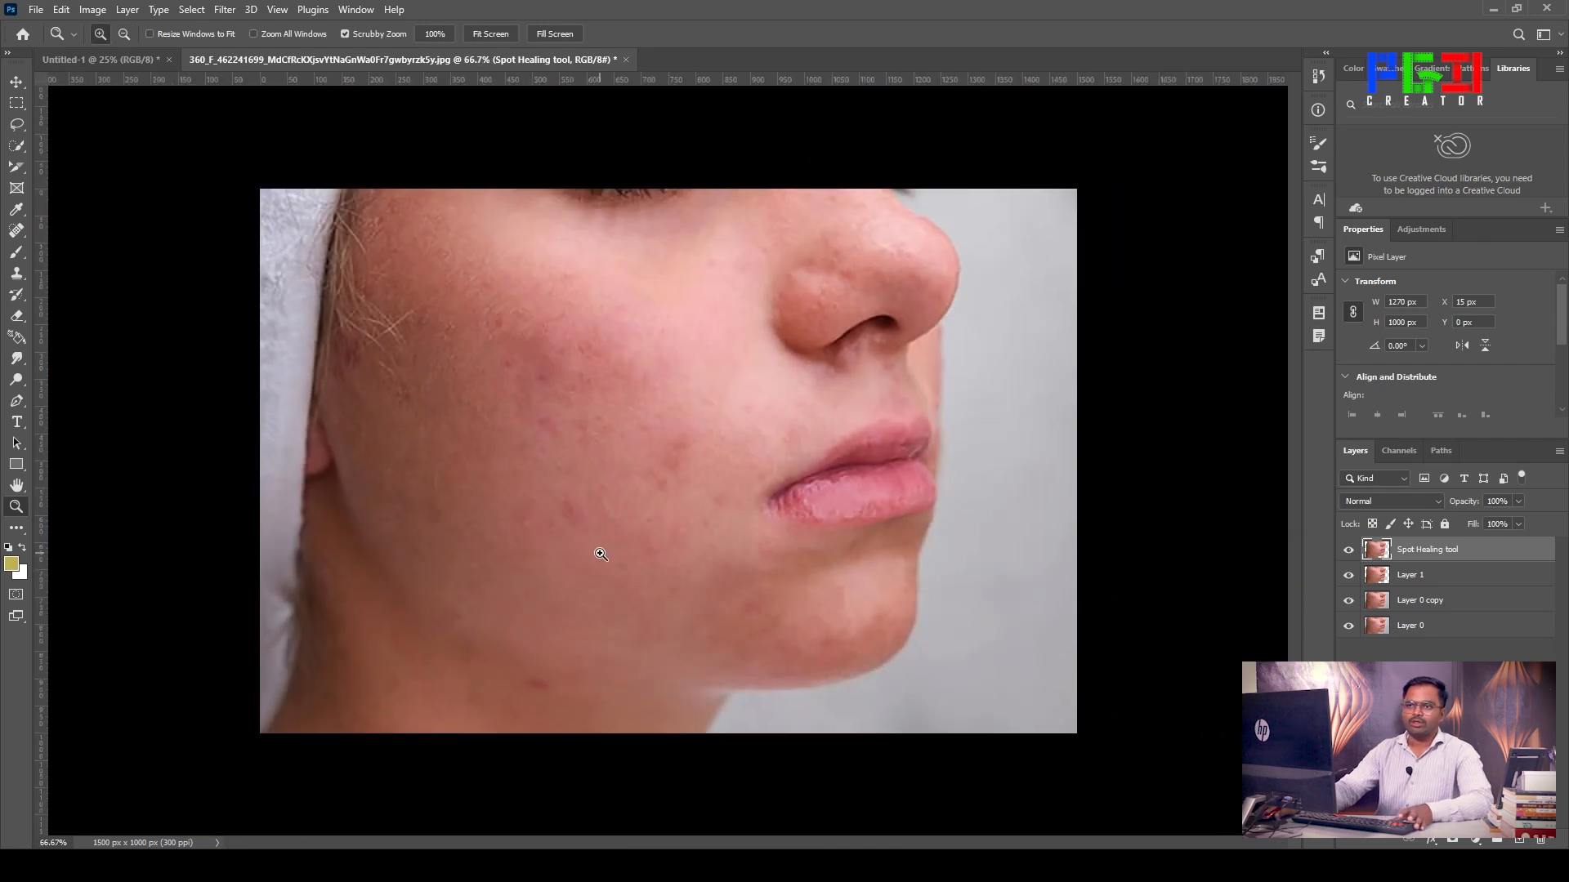
click(16, 231)
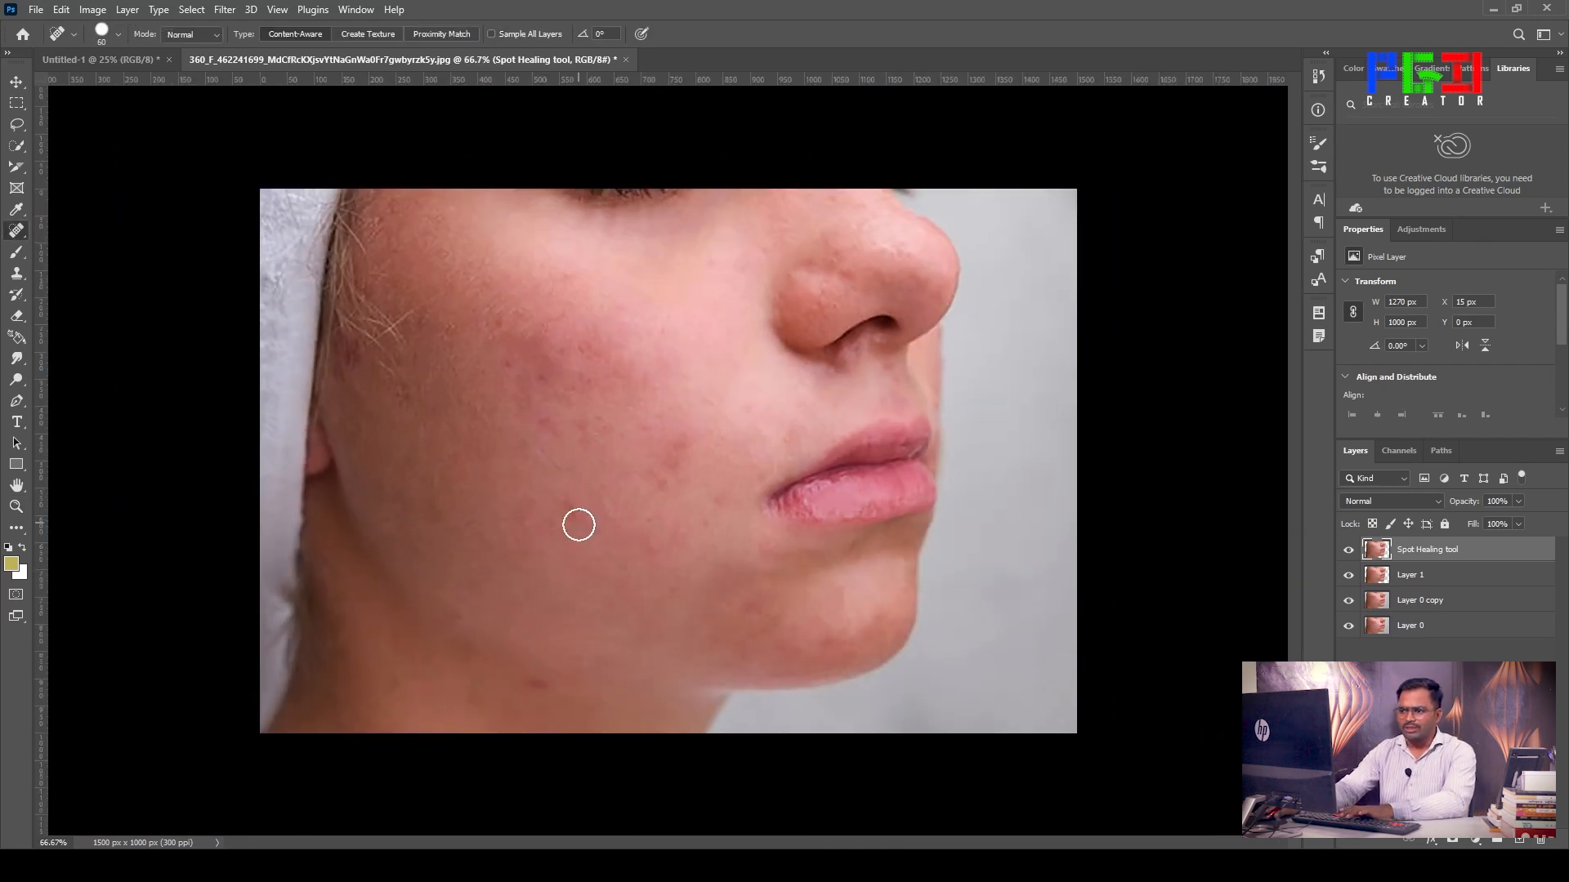
click(539, 686)
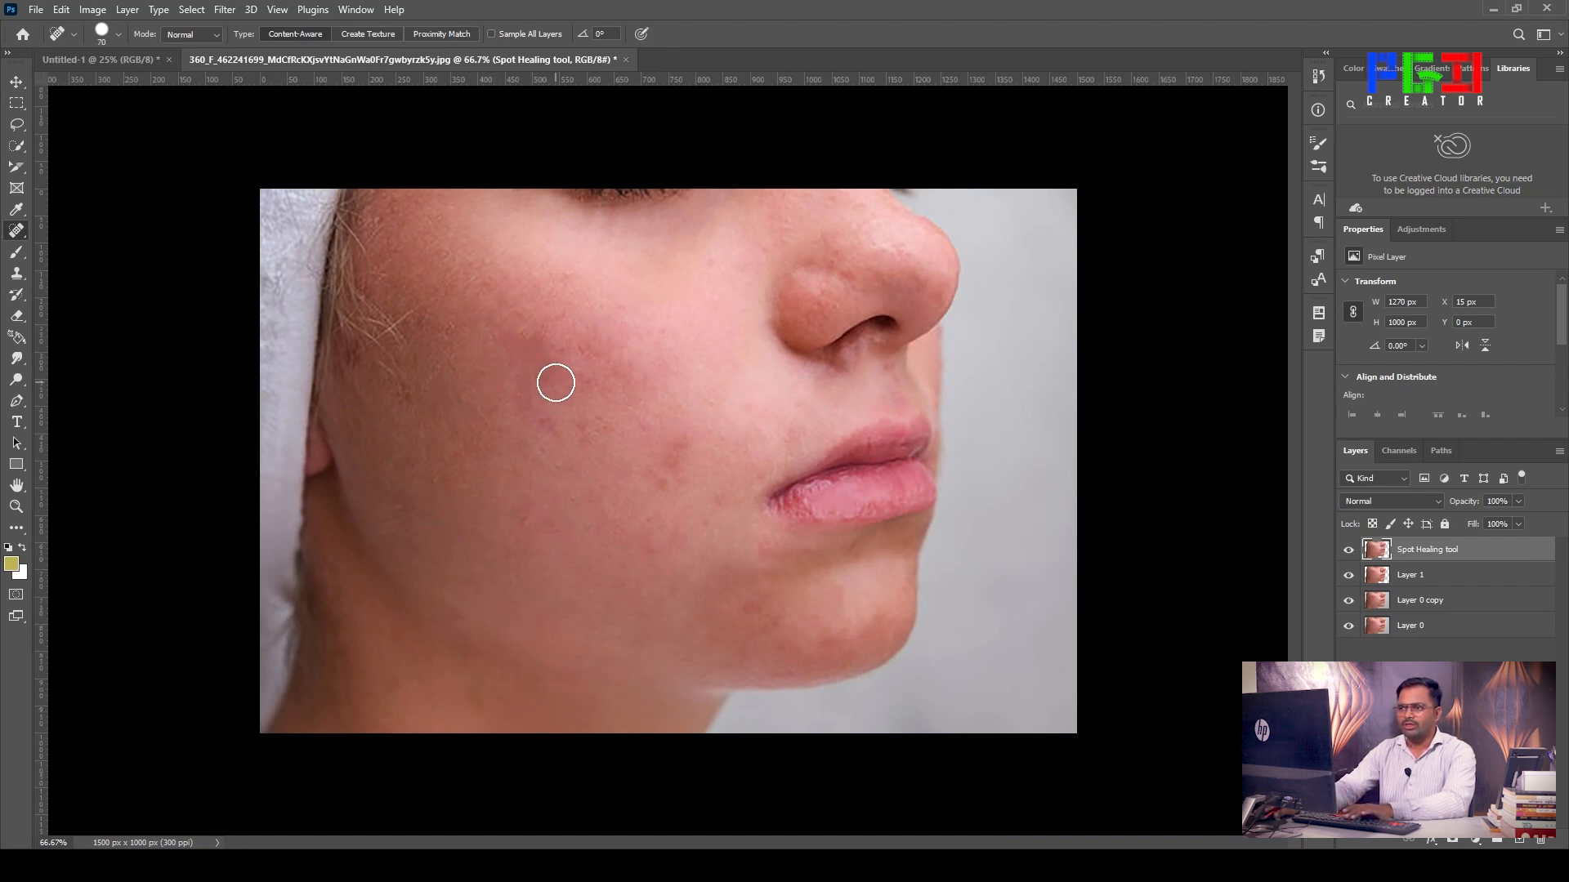
drag(579, 348, 558, 345)
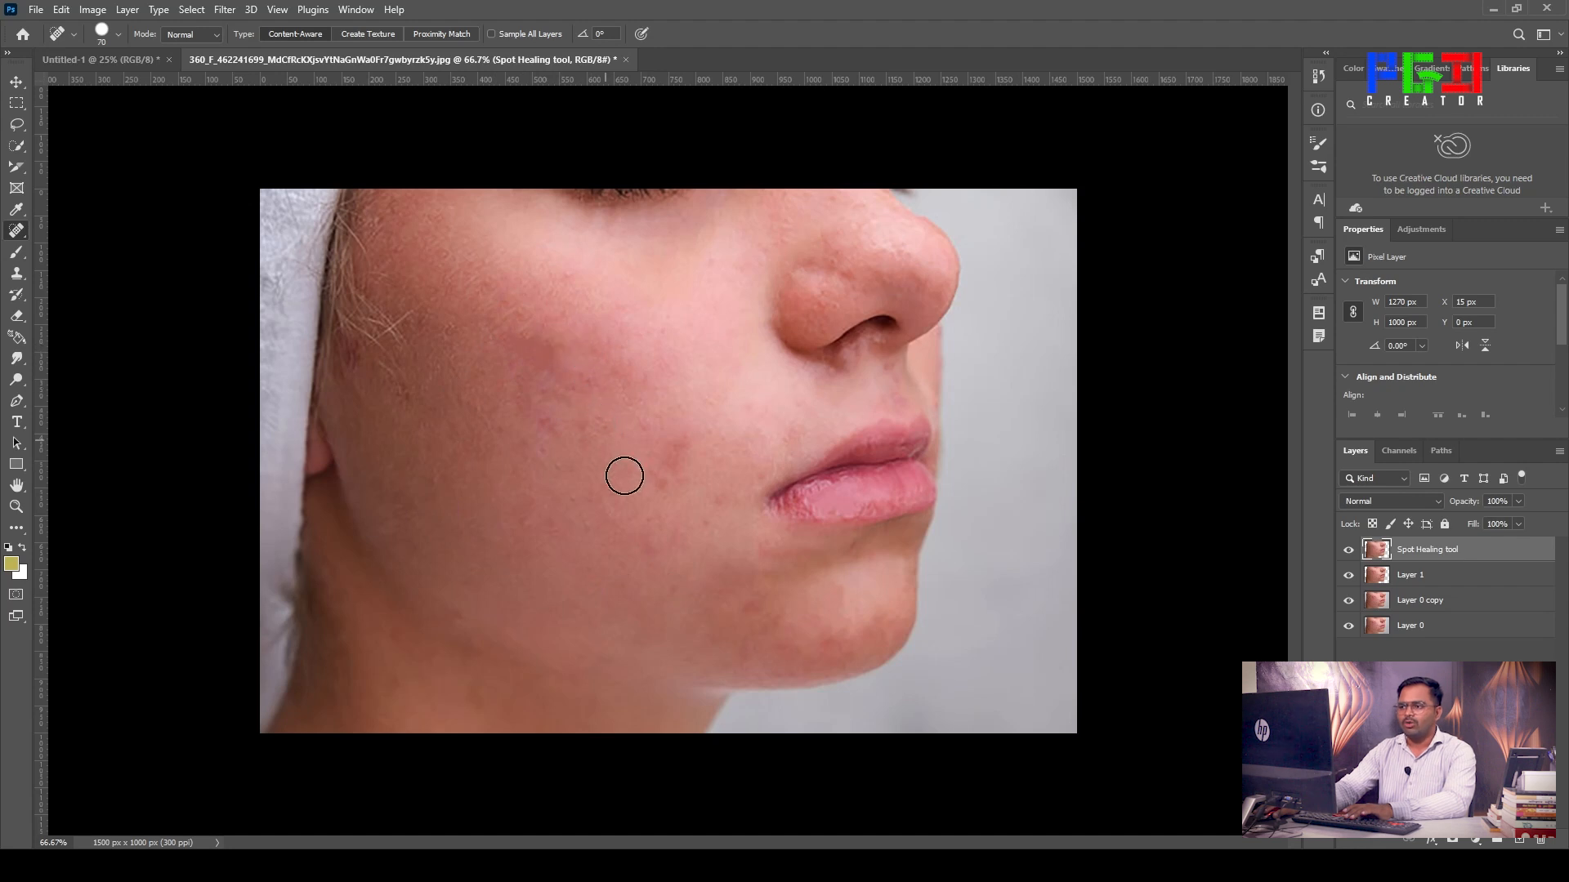
click(680, 441)
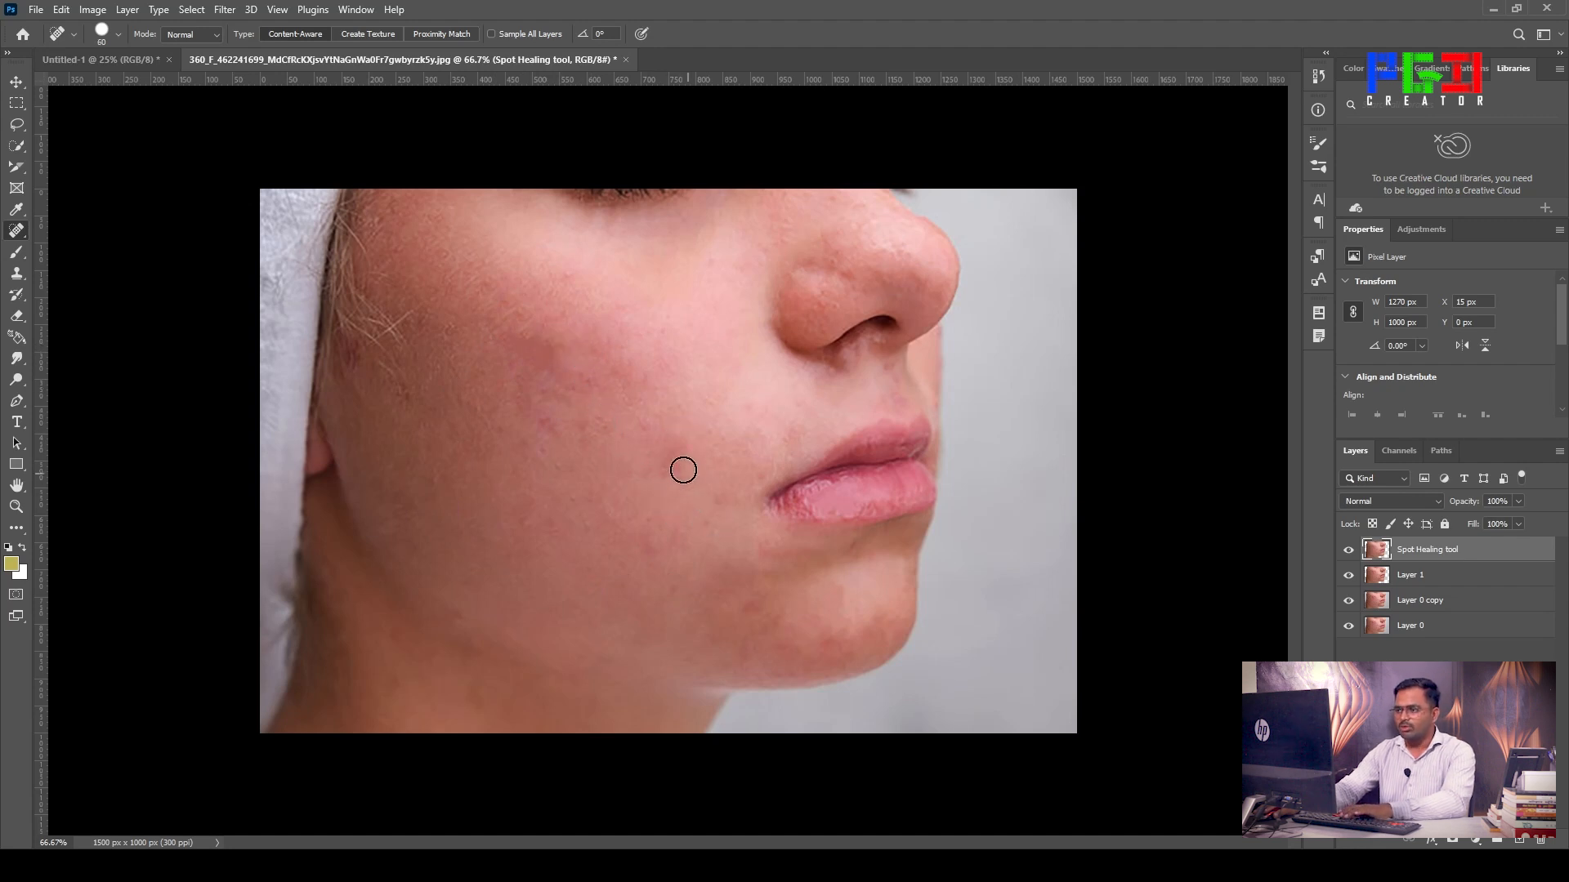
Step: Reselect the Spot Healing Brush and heal the marks beside the mouth and on the chin at 80 px and 70 px
key(p)
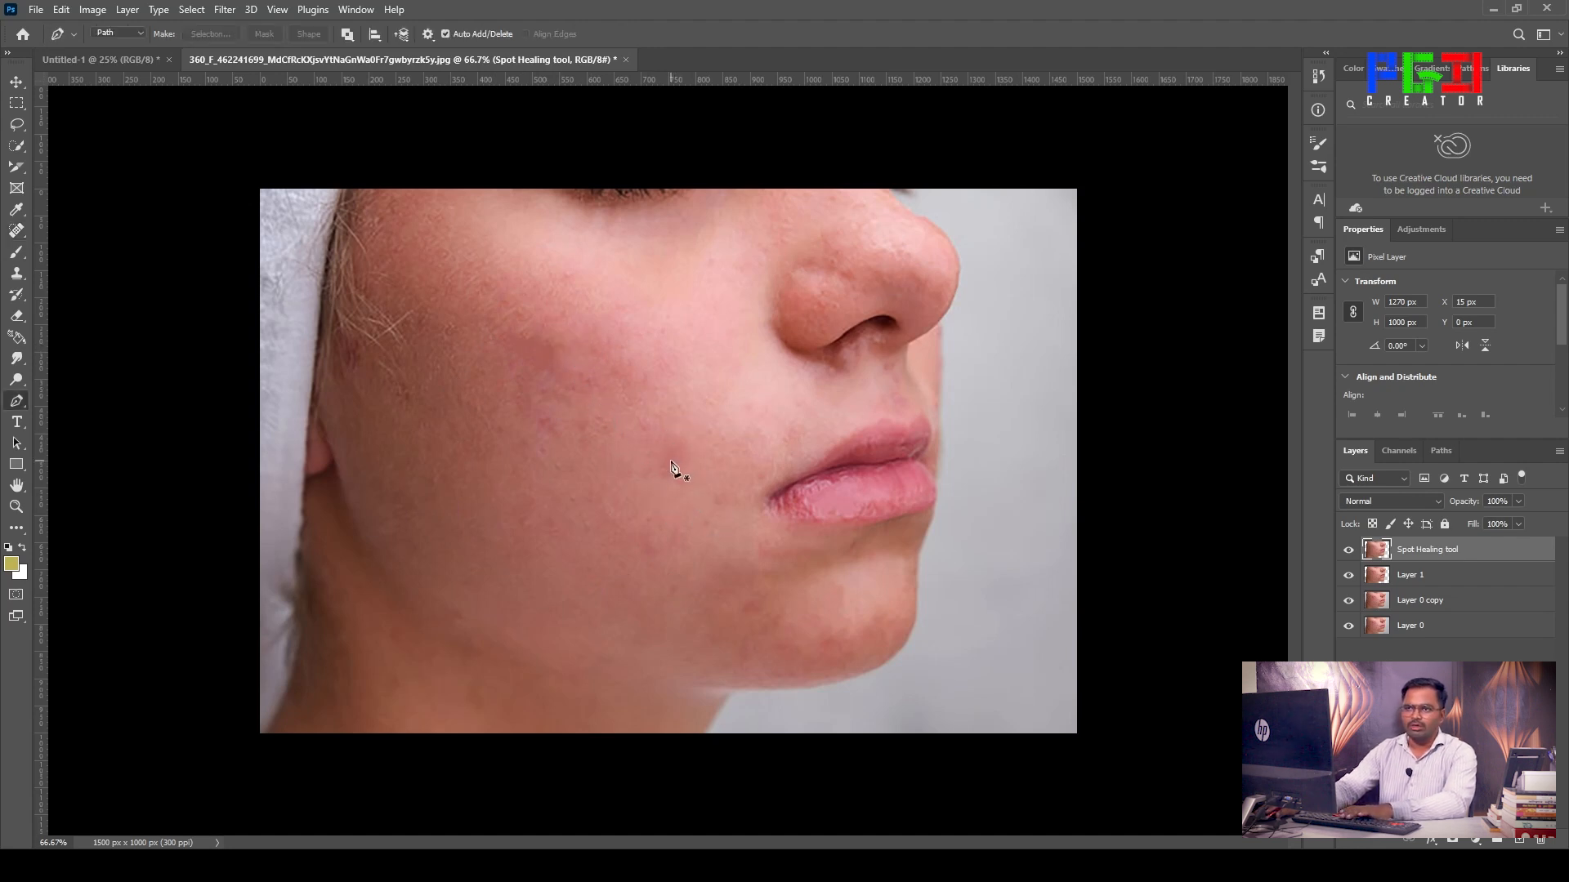
click(15, 232)
right_click(14, 239)
click(90, 232)
key(bracketright)
key(bracketright)
key(bracketright)
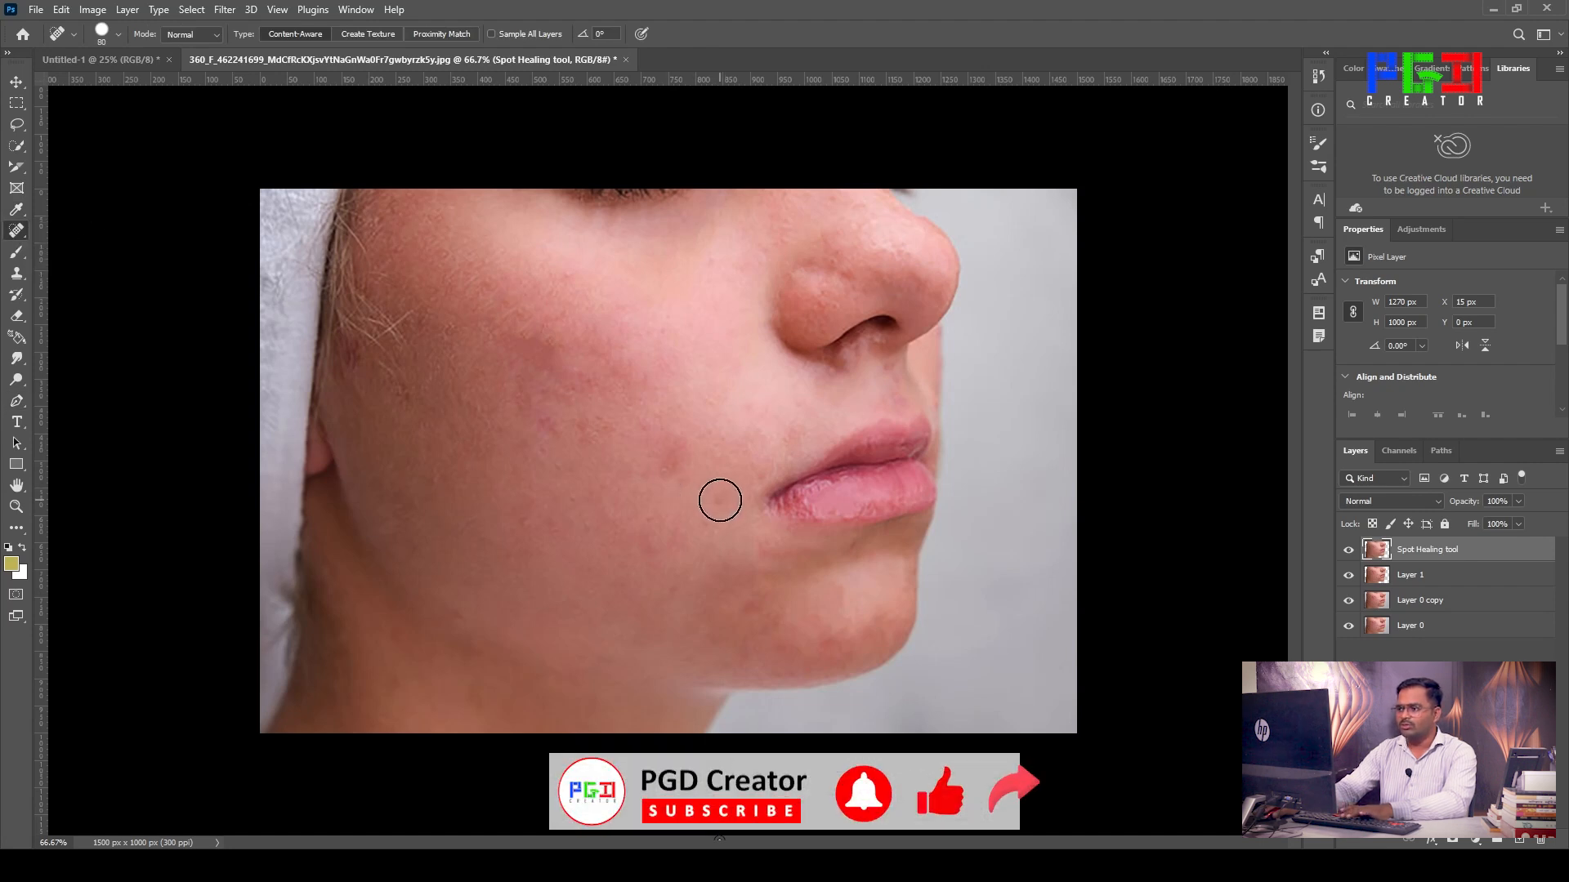
click(695, 536)
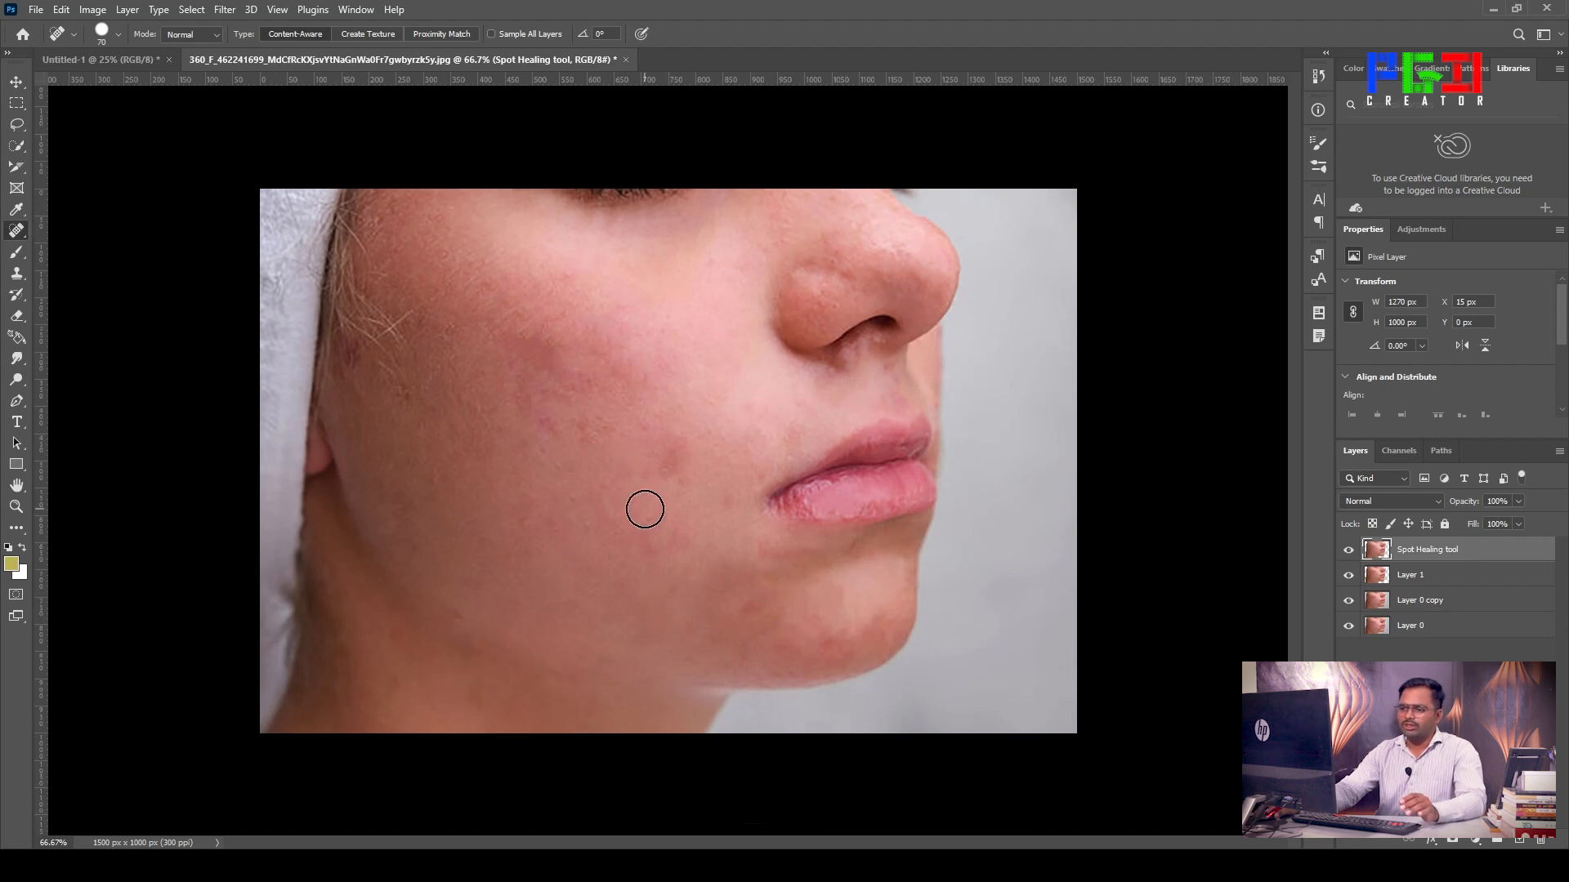
click(753, 607)
click(838, 598)
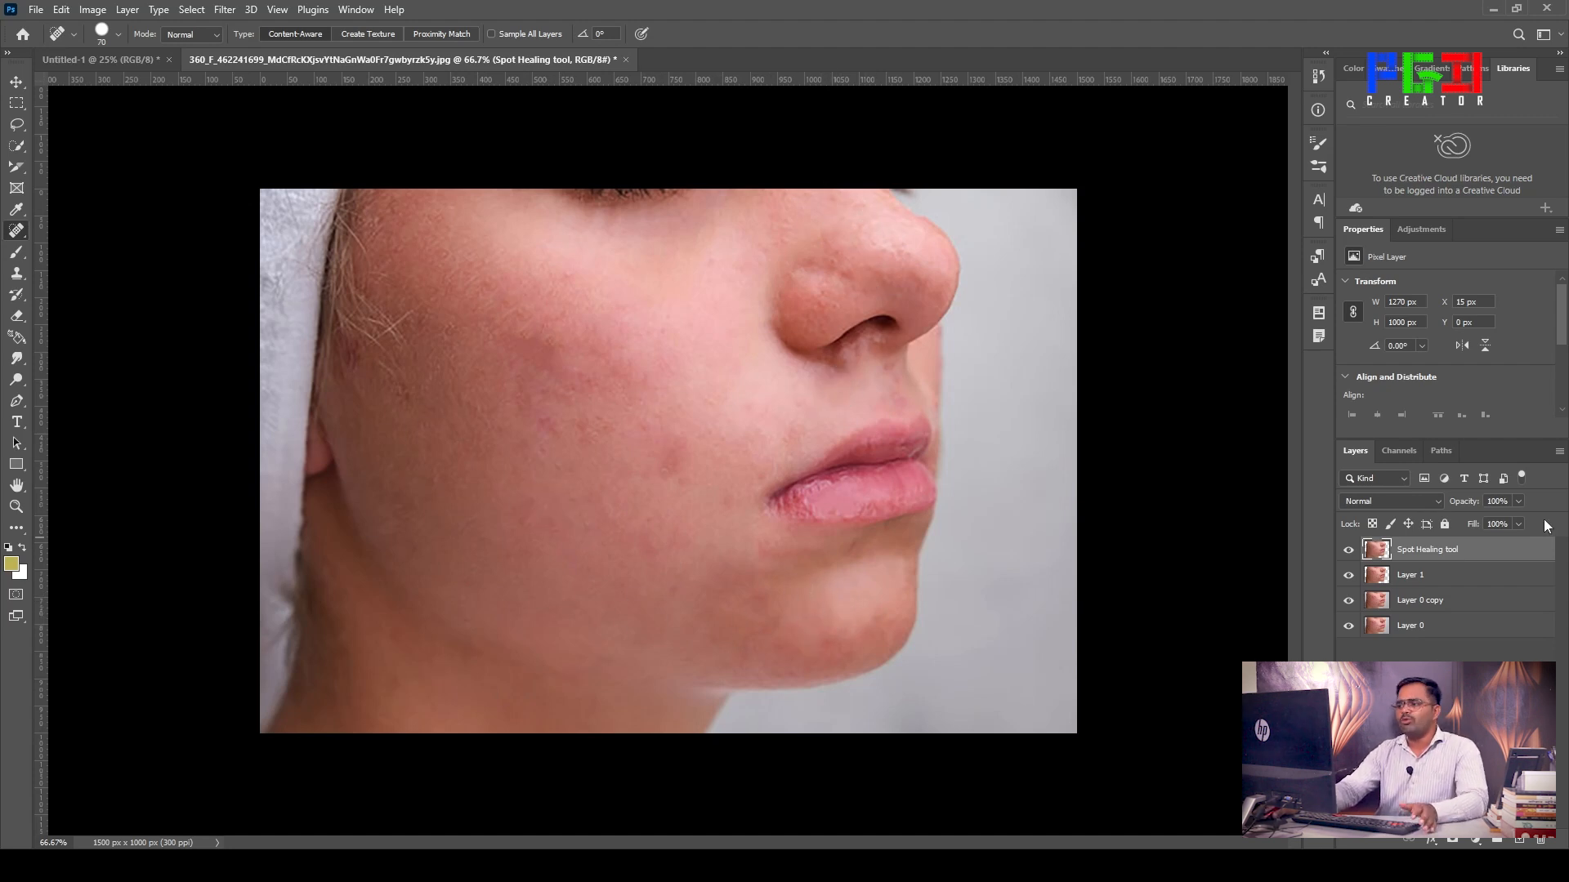
Step: Toggle the visibility of the Spot Healing tool layer to compare the face before and after retouching
click(1352, 552)
click(1350, 552)
click(1349, 552)
click(1349, 552)
click(1349, 552)
click(1349, 553)
click(1349, 552)
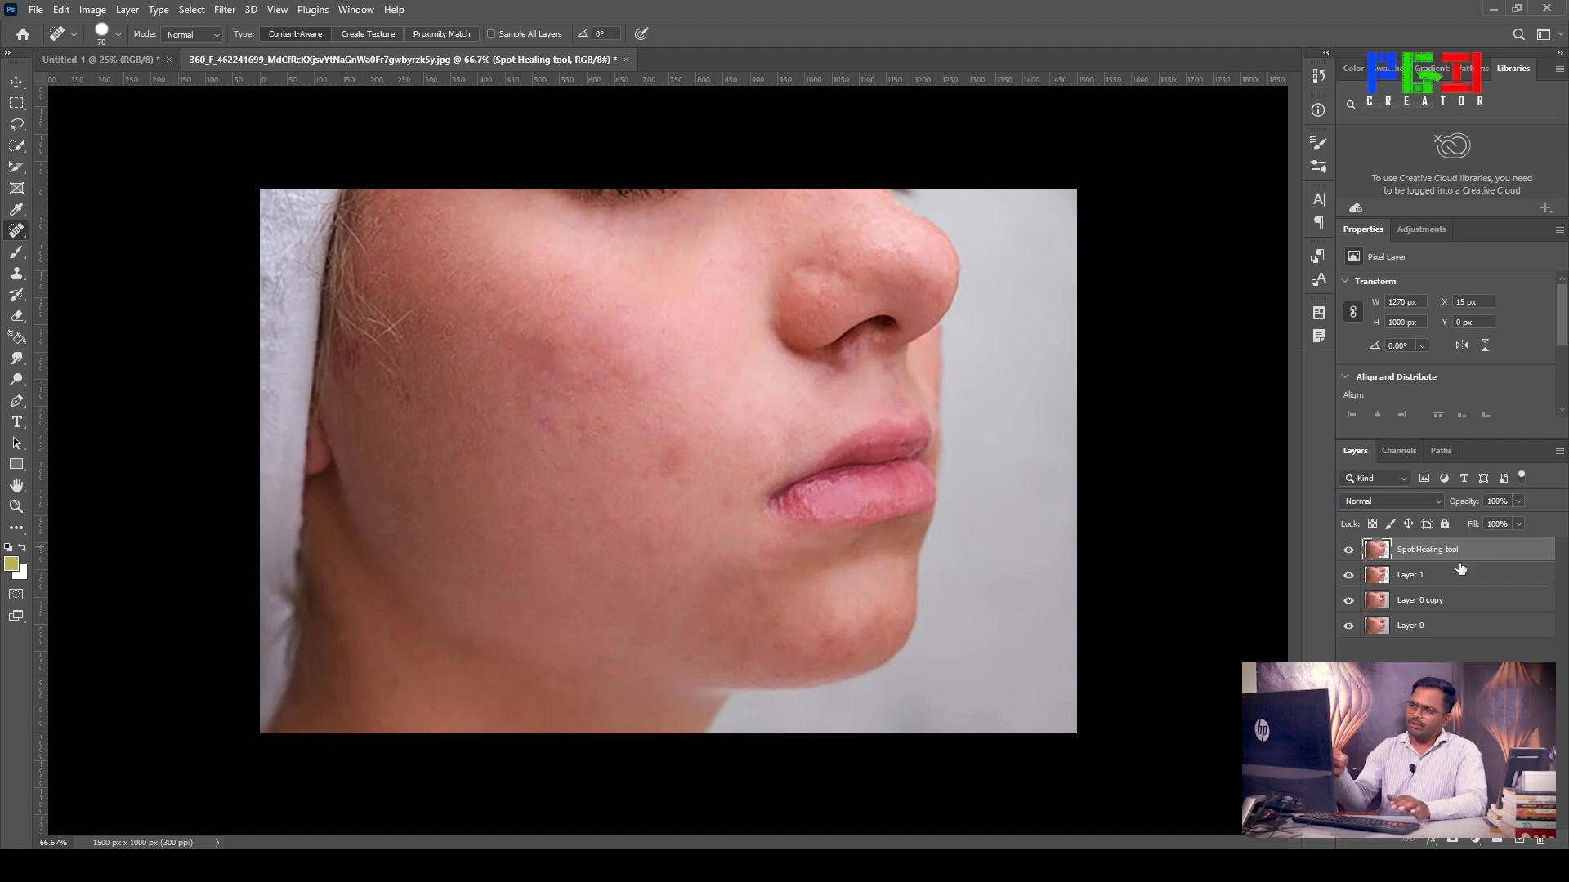
Step: Duplicate the Spot Healing tool layer and rename the copy "Brush 25"
key(ctrl+j)
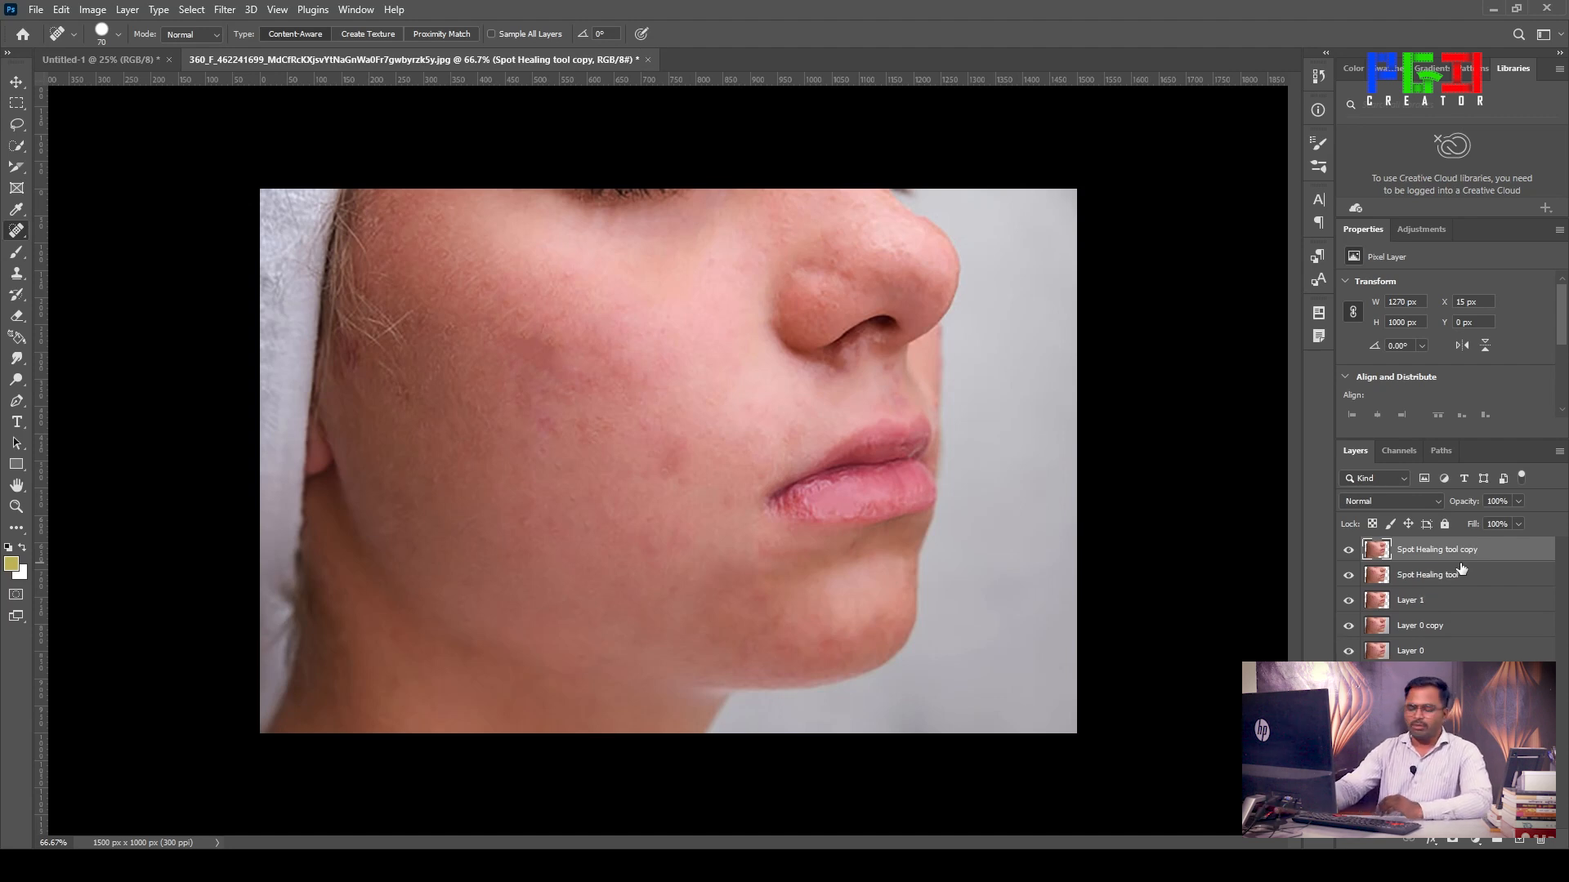
double_click(1440, 550)
text(Brush 25)
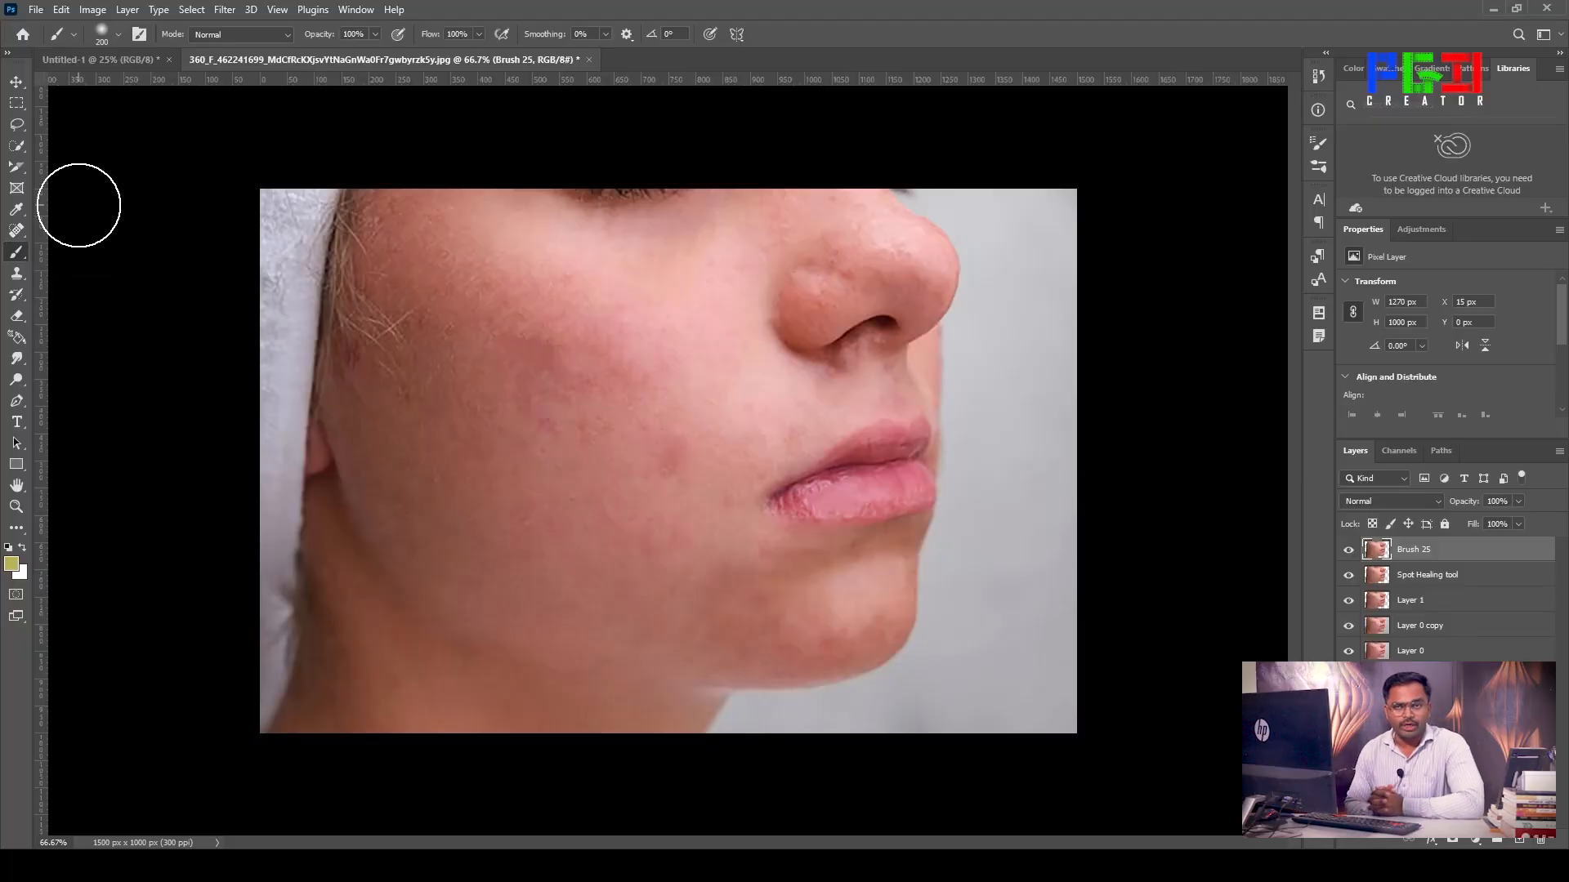
Step: Check the soft round tip settings of the Brush tool and set its opacity to 25%
click(111, 32)
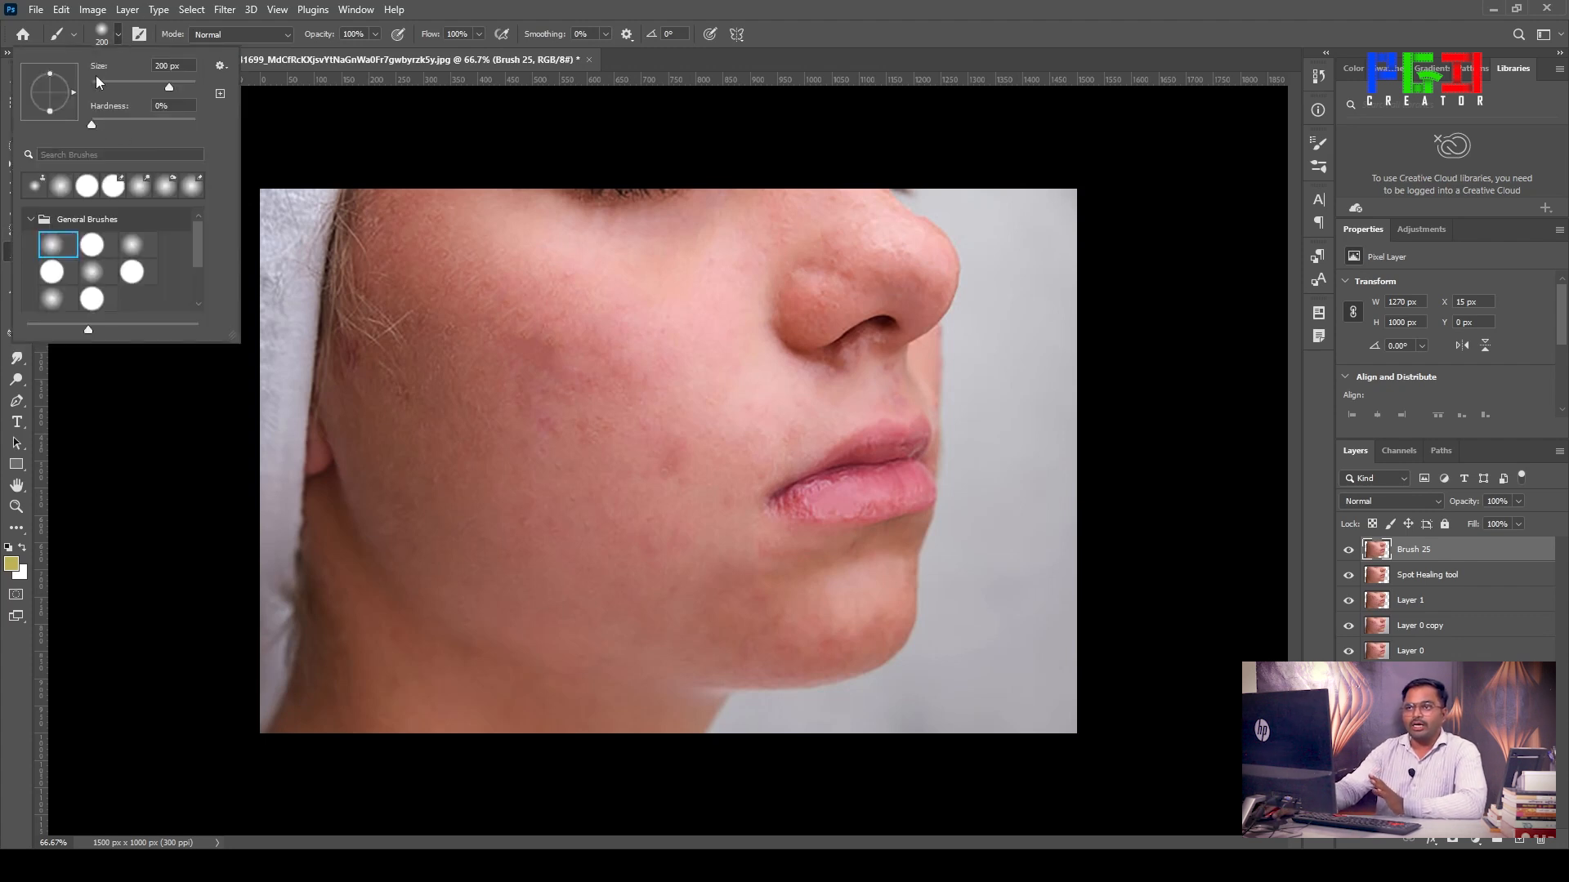
click(120, 34)
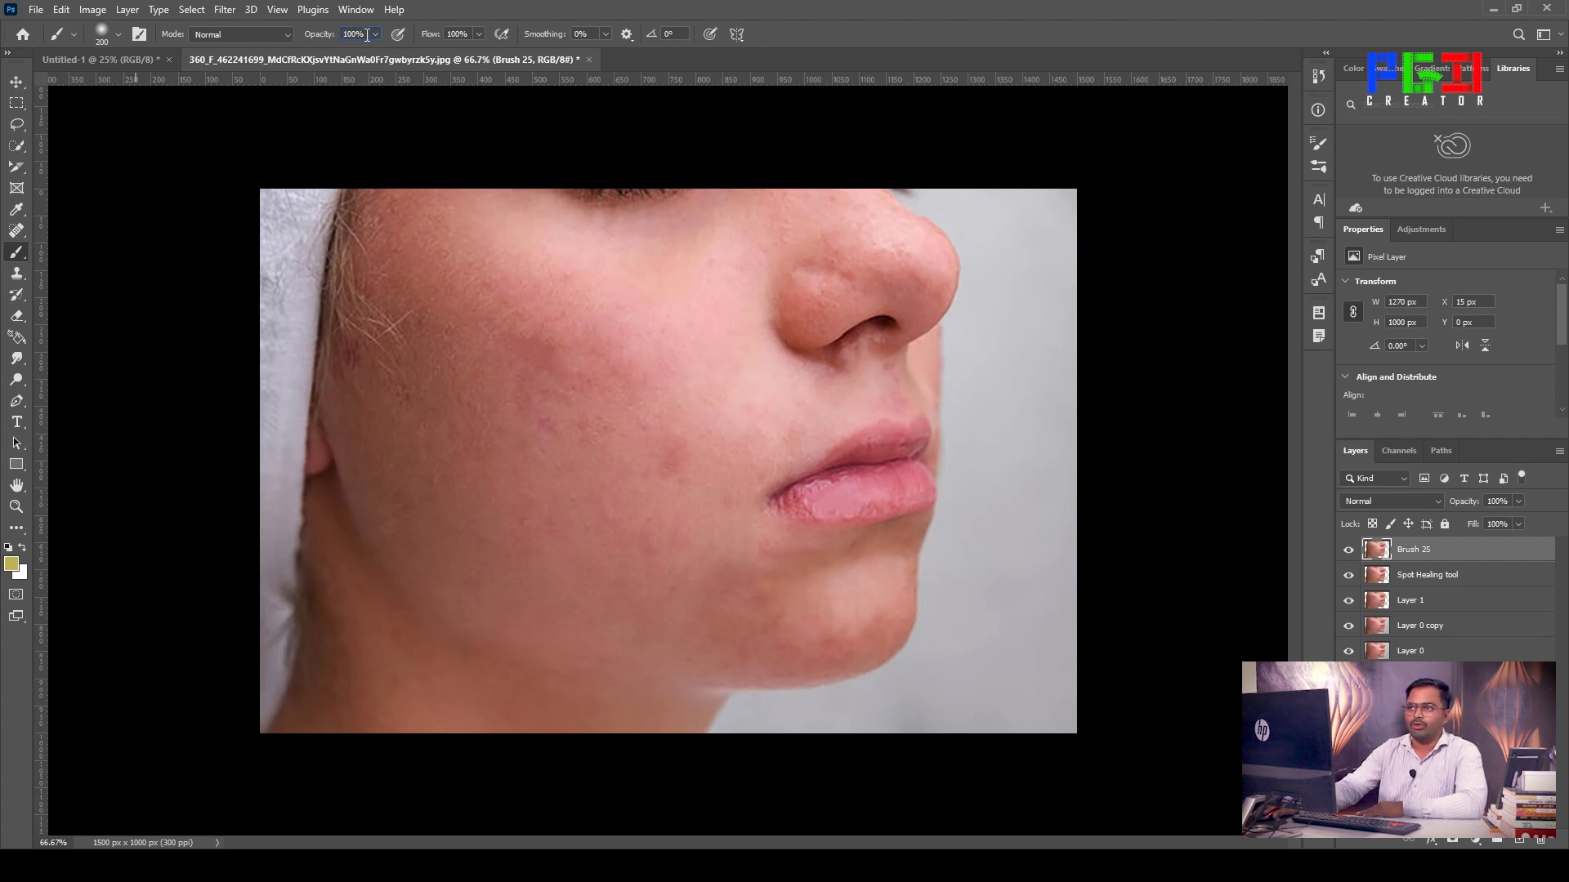
text(25)
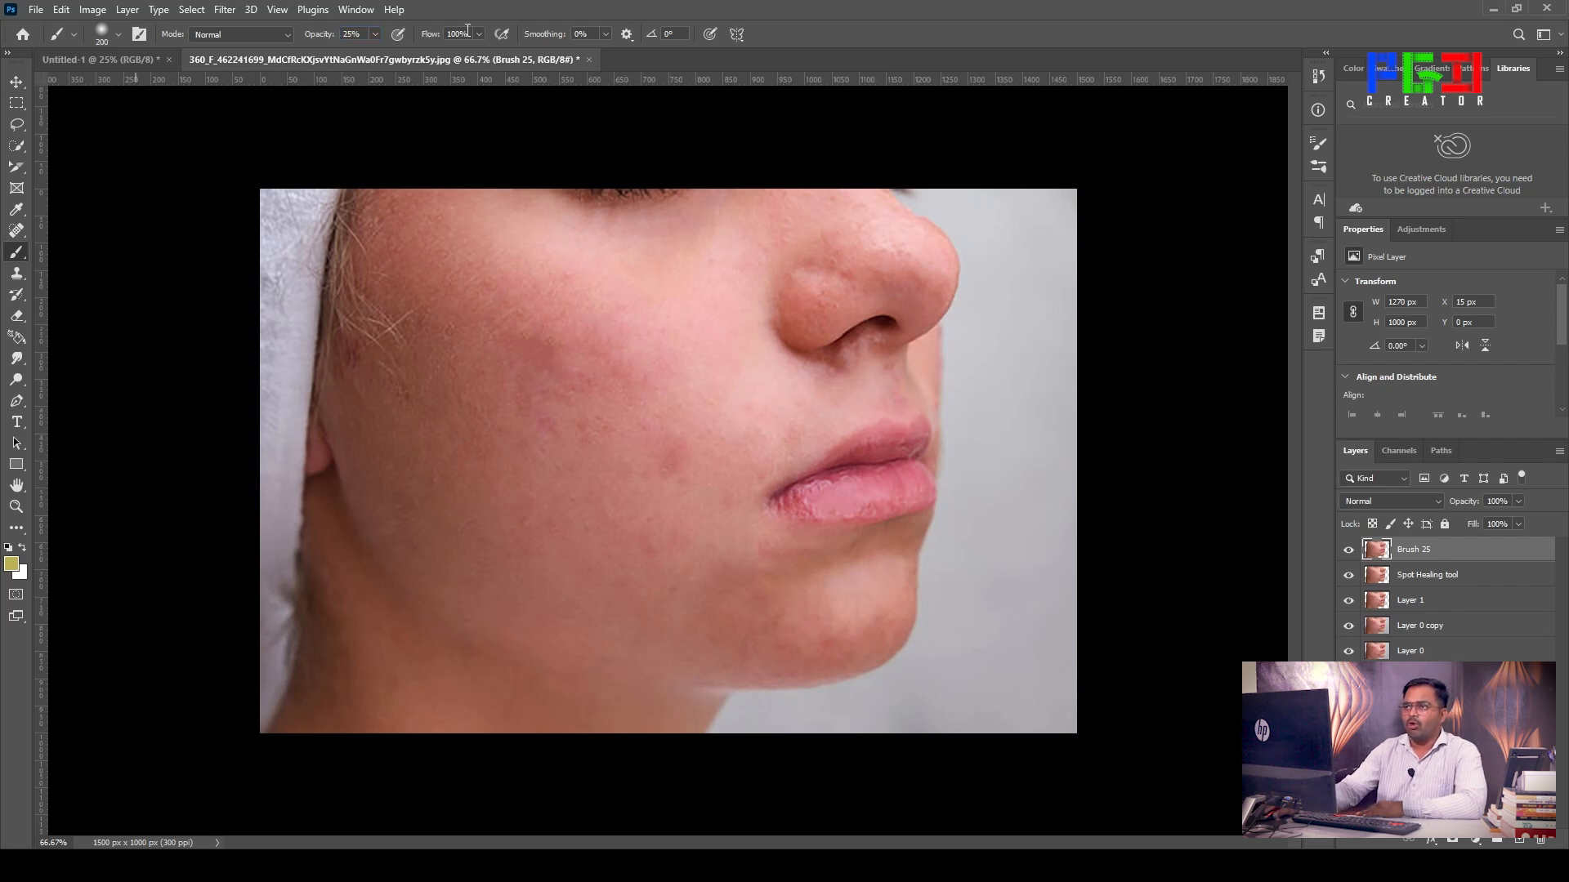
click(593, 37)
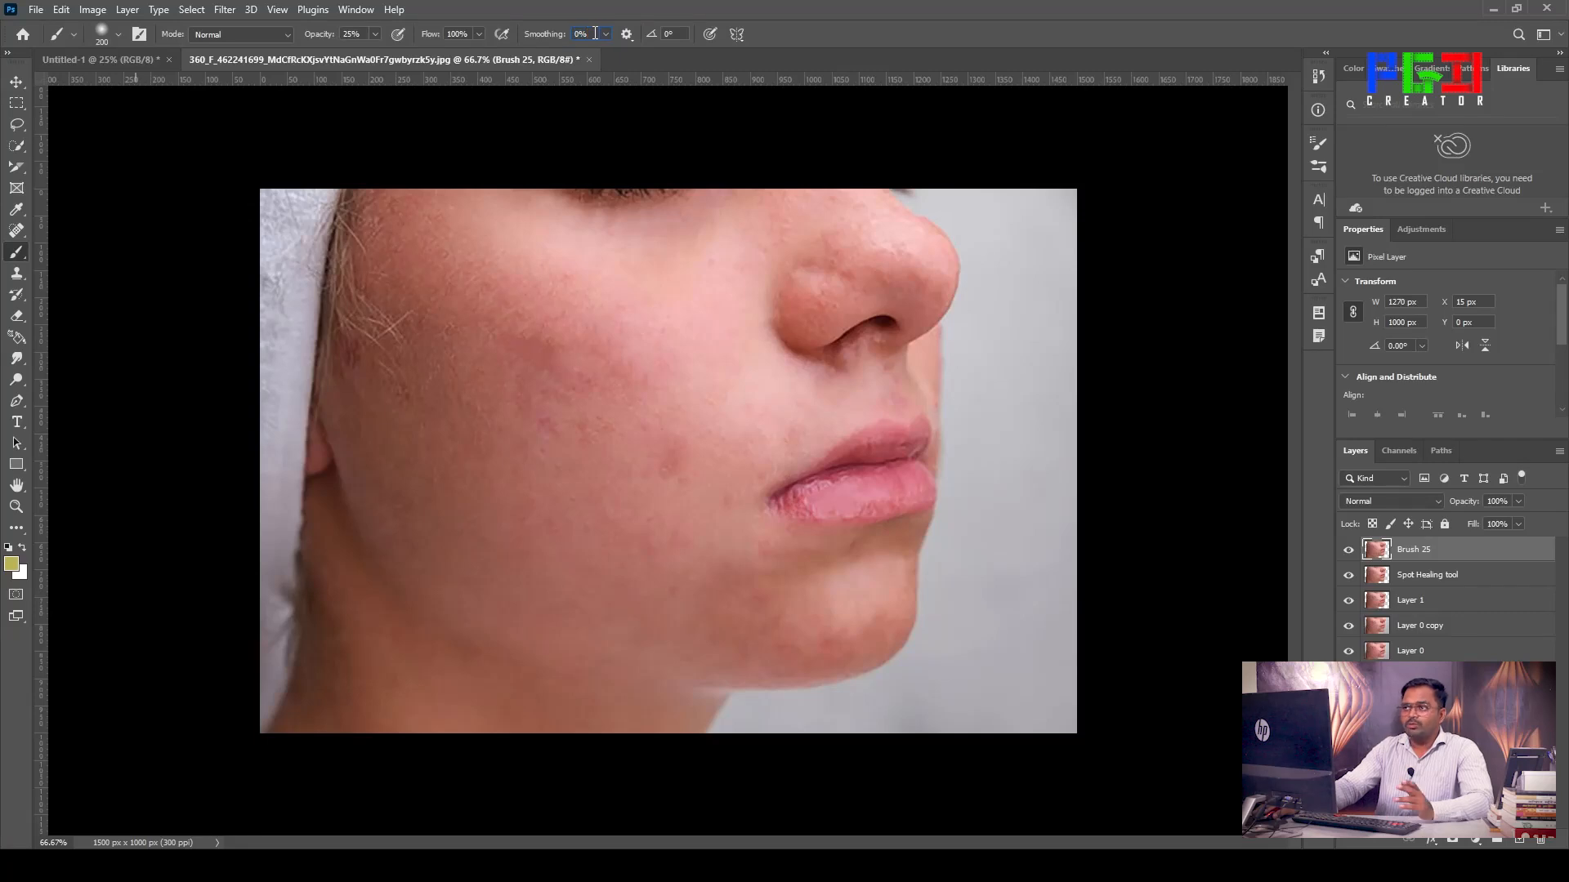
key(v)
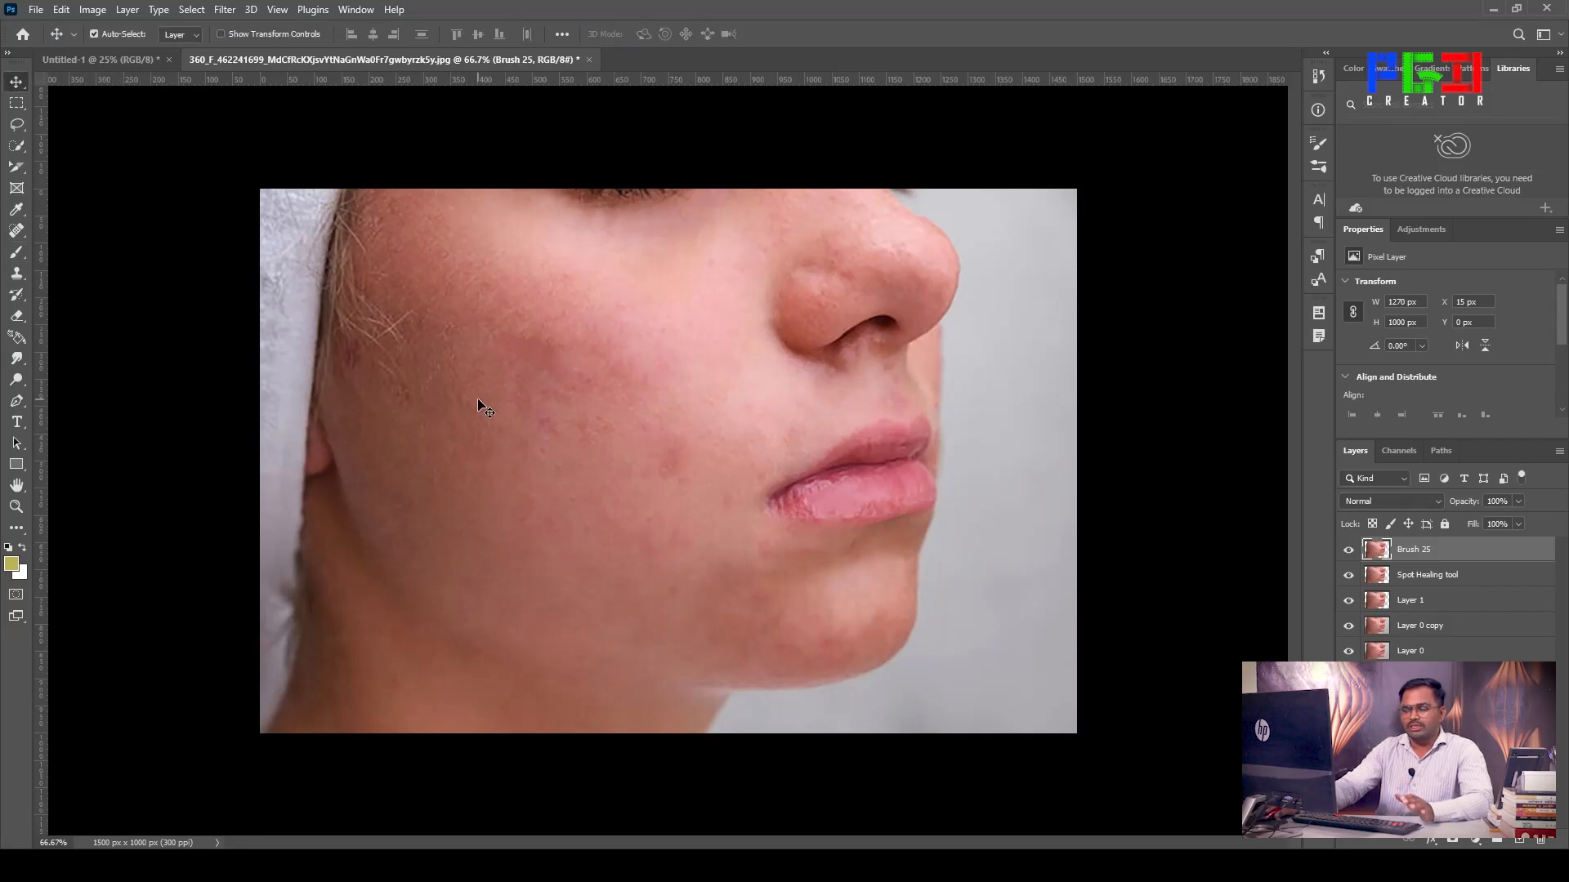
click(18, 251)
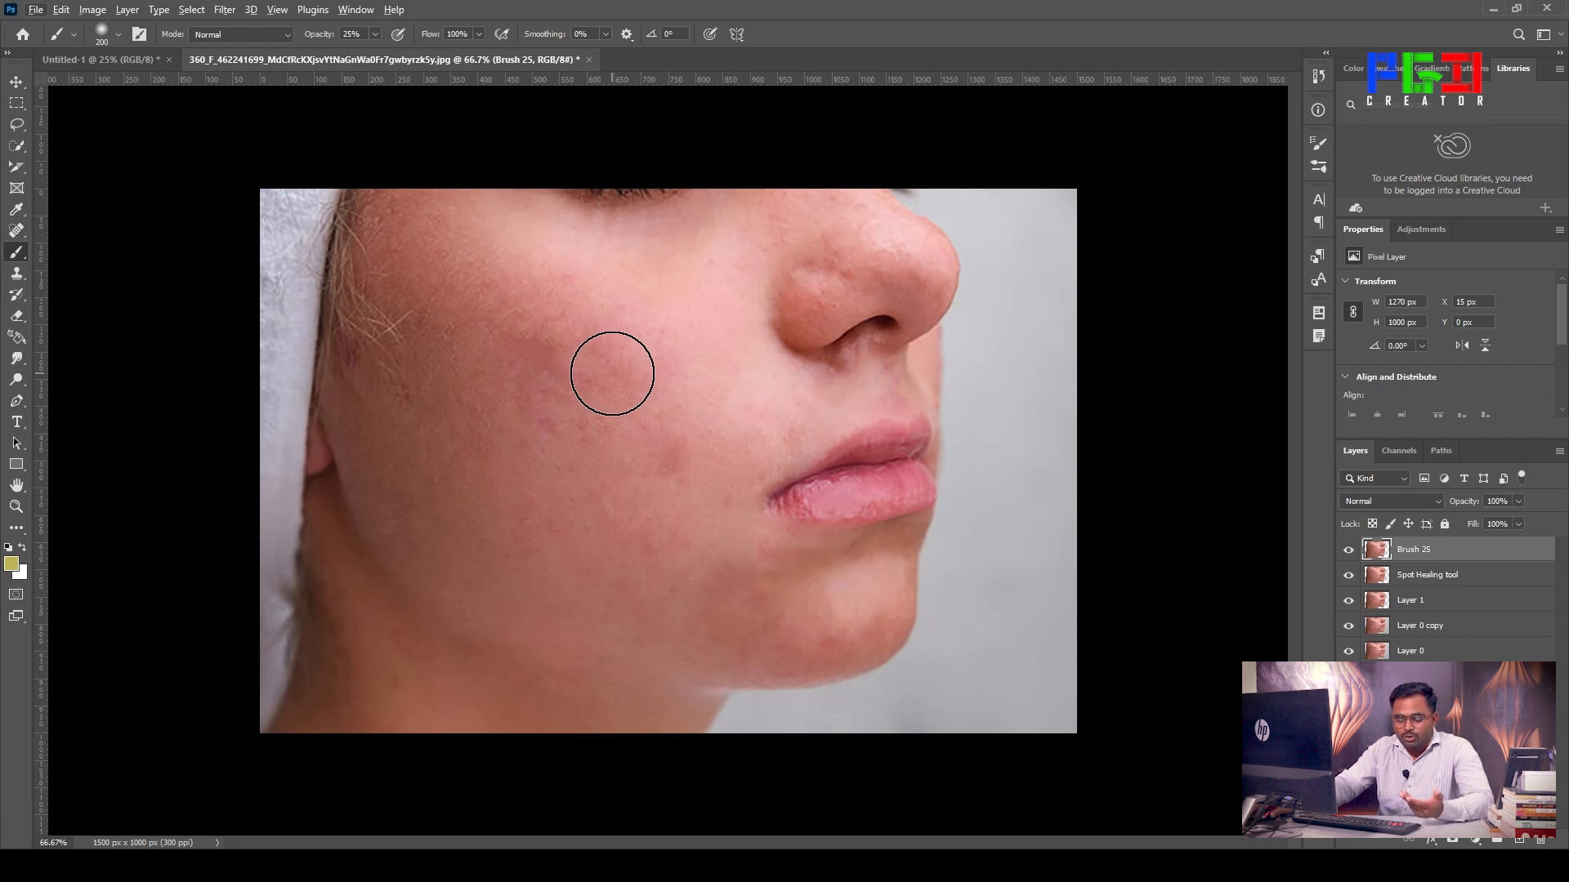
Step: Select the pixels of the Brush 25 layer and sample the light pink cheek tone for the soft 100 px brush
right_click(1378, 549)
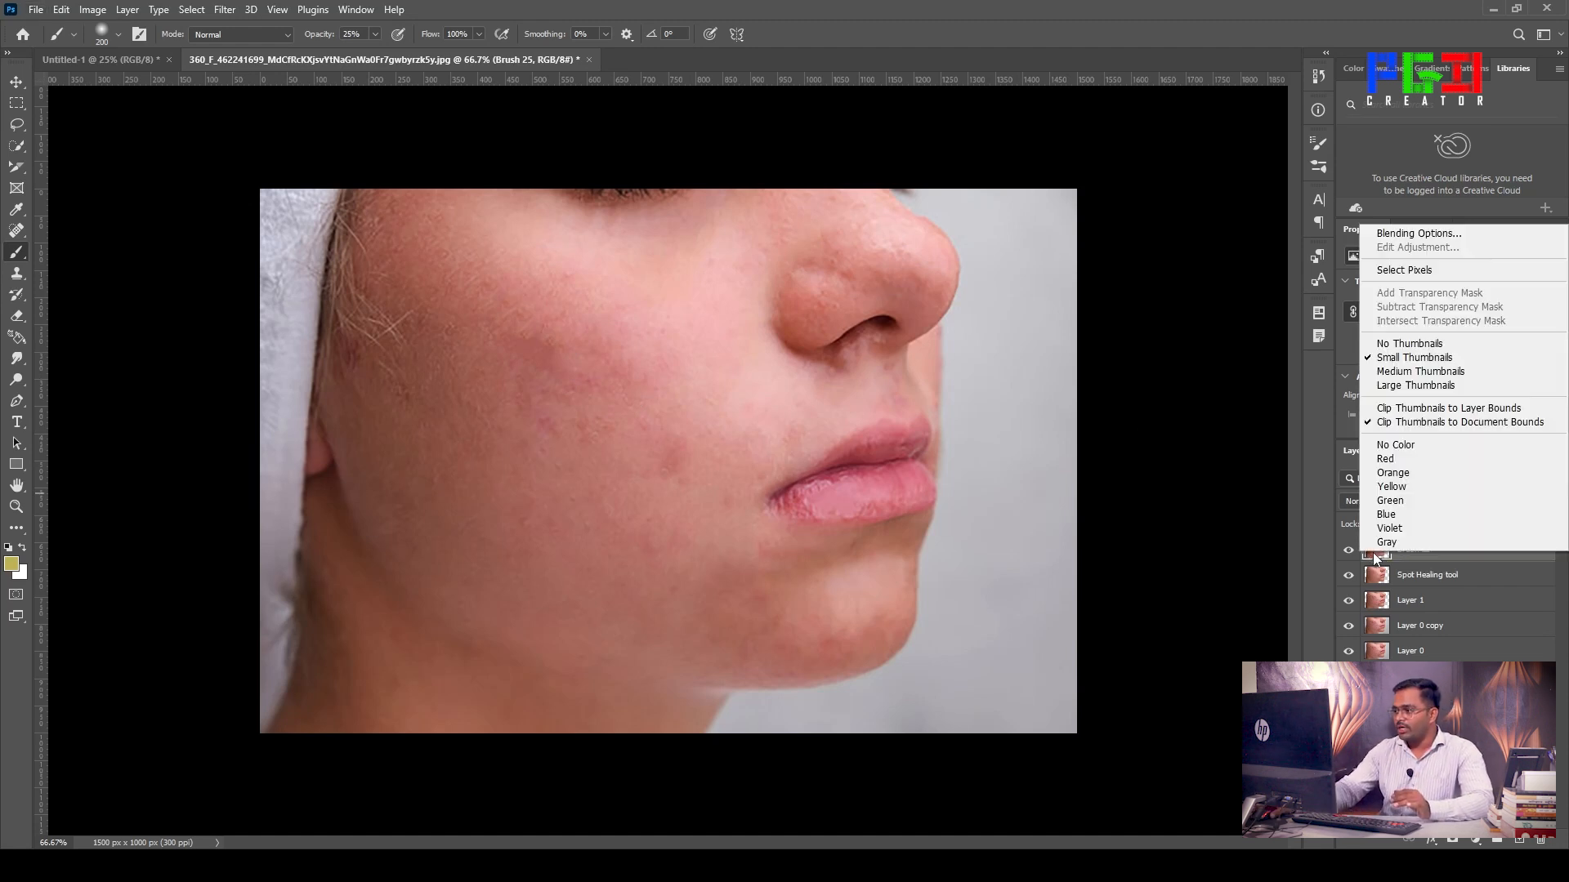
click(1396, 278)
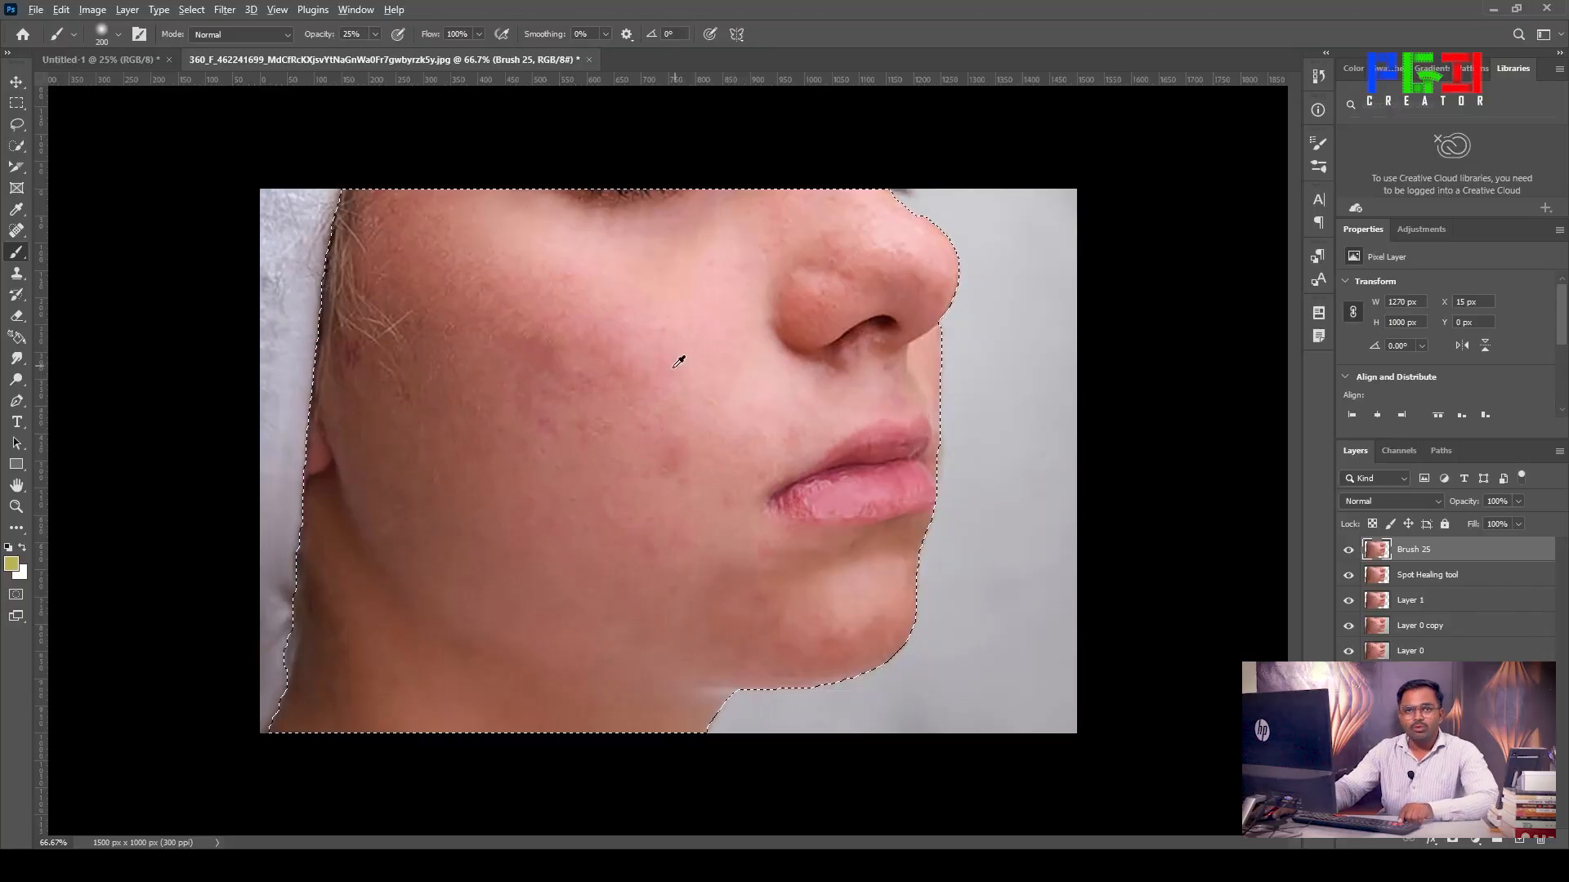
mouse_move(679, 361)
mouse_down()
mouse_move(623, 333)
mouse_move(616, 287)
mouse_move(610, 319)
mouse_move(545, 319)
mouse_move(528, 375)
mouse_move(650, 362)
mouse_move(641, 340)
mouse_up()
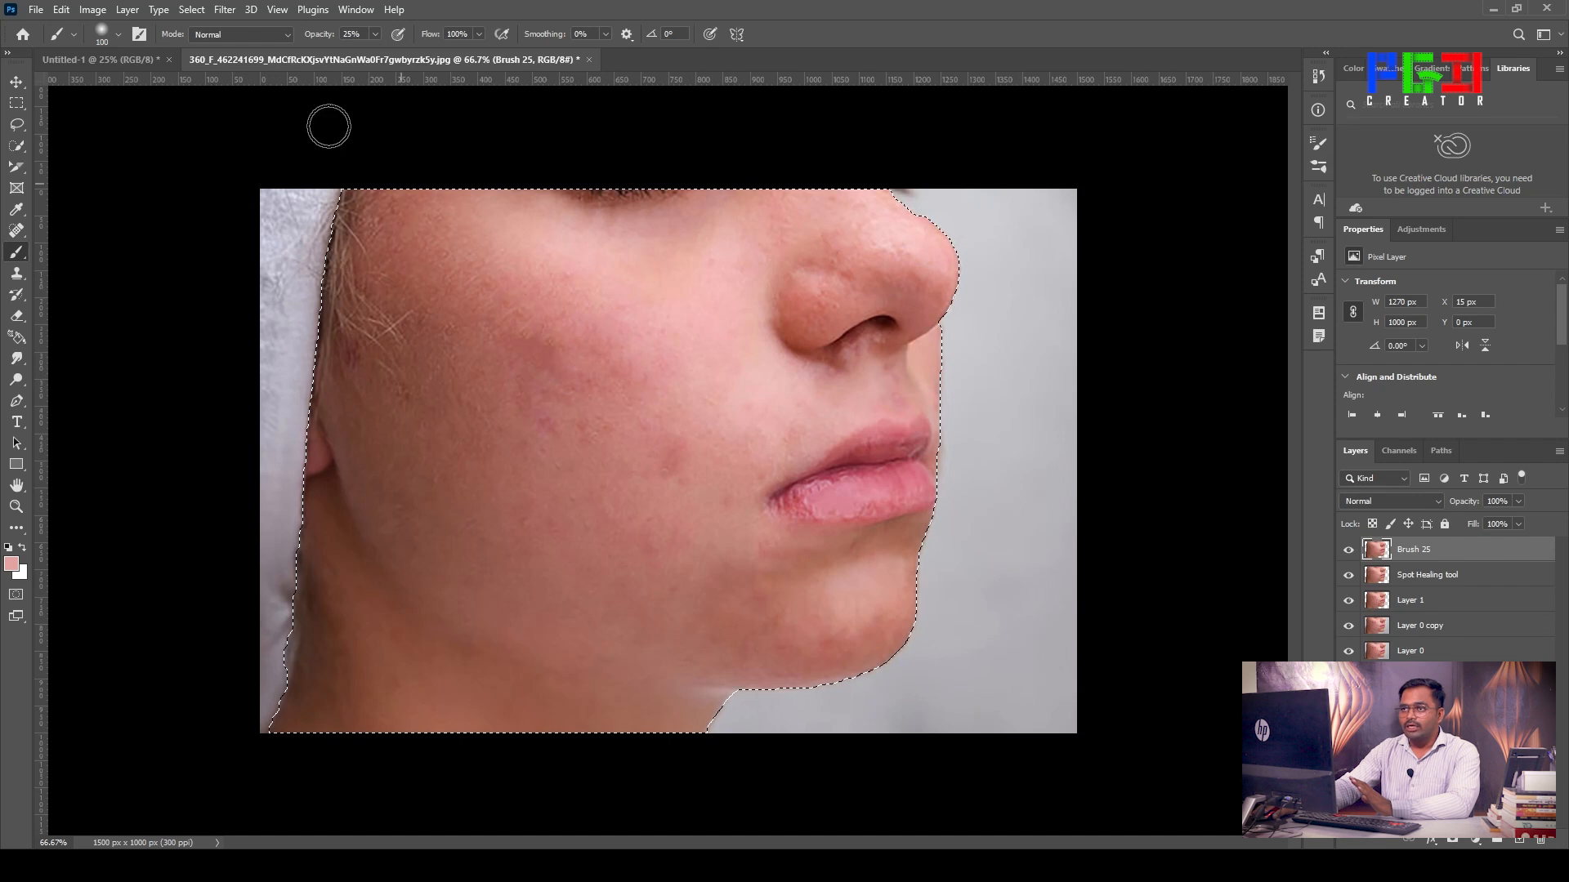
click(119, 36)
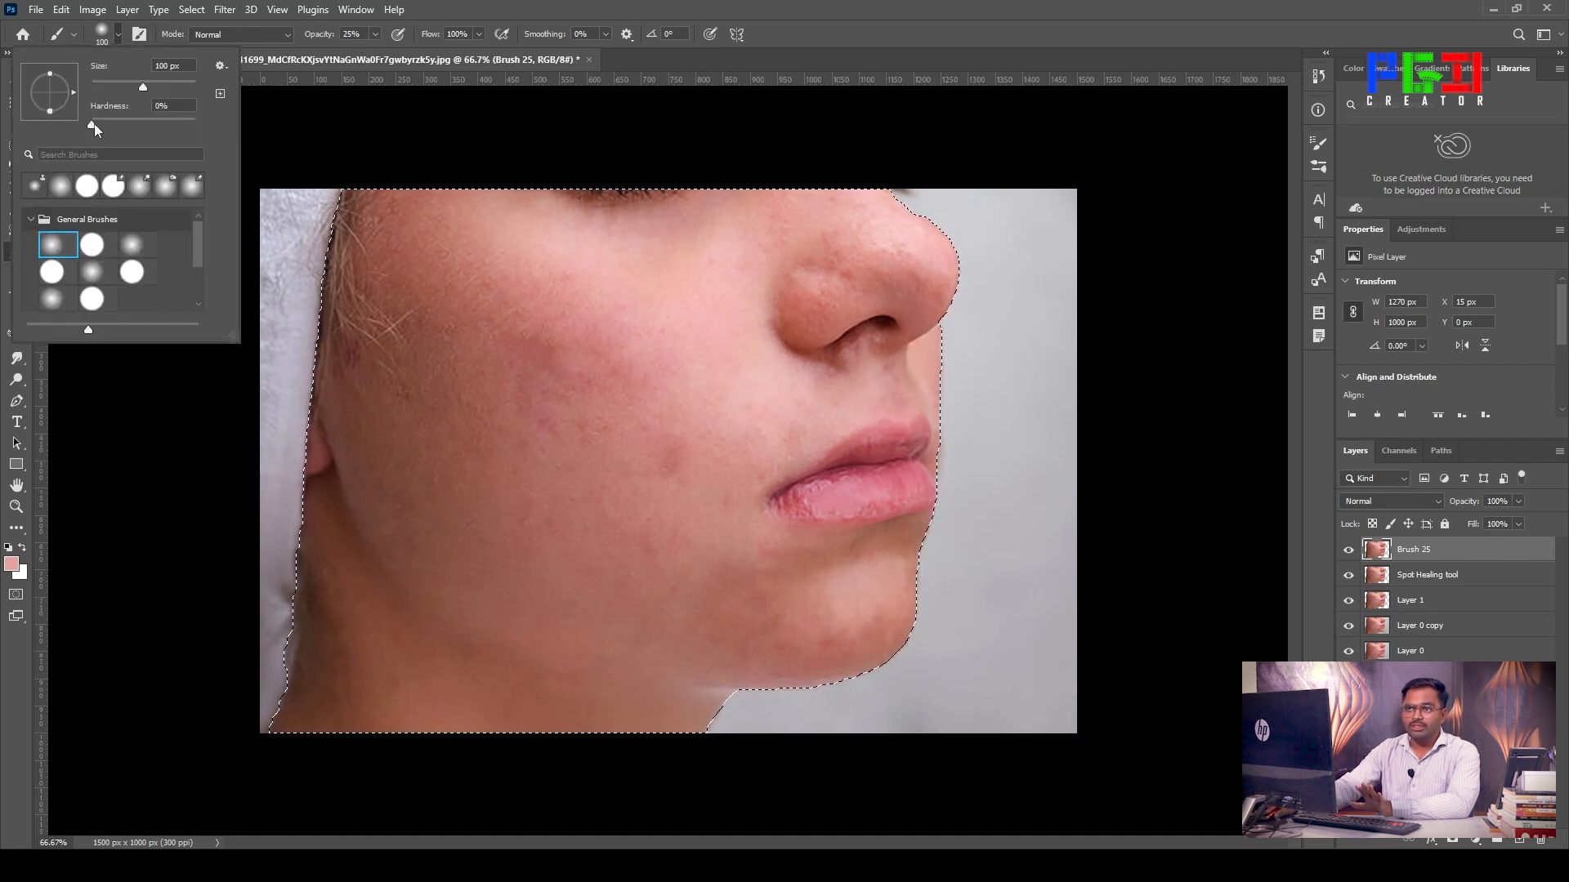
click(124, 35)
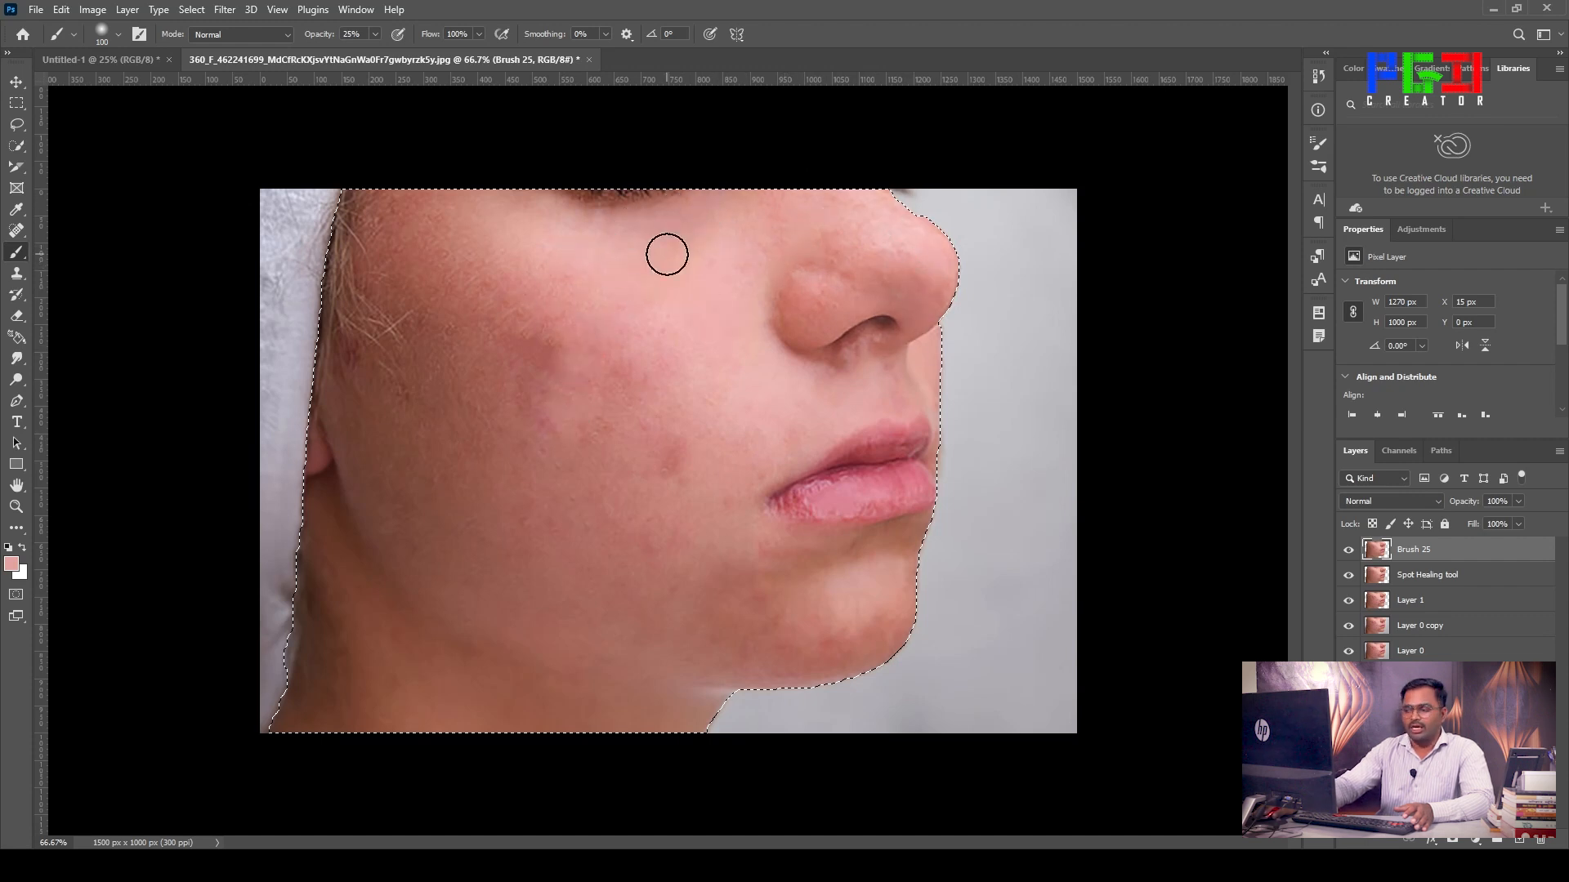
Step: Try painting the sampled skin tone over the cheek and beside the nose with the 100 px brush, and undo the strokes
drag(620, 345, 599, 463)
drag(666, 397, 660, 499)
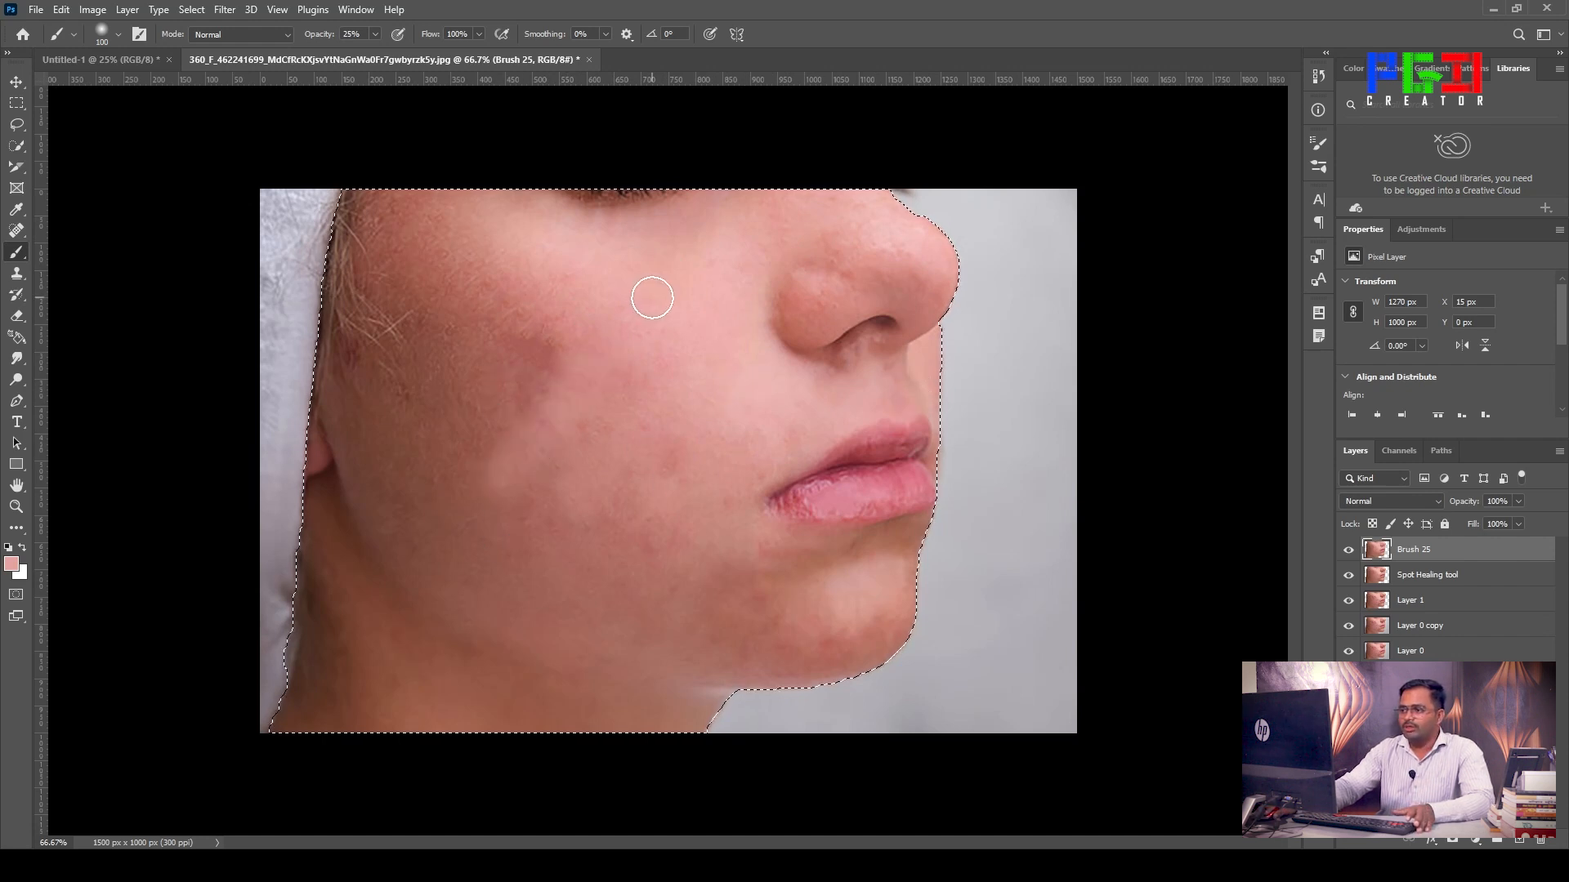
mouse_move(613, 428)
mouse_down()
mouse_move(569, 491)
mouse_move(623, 476)
mouse_move(697, 420)
mouse_up()
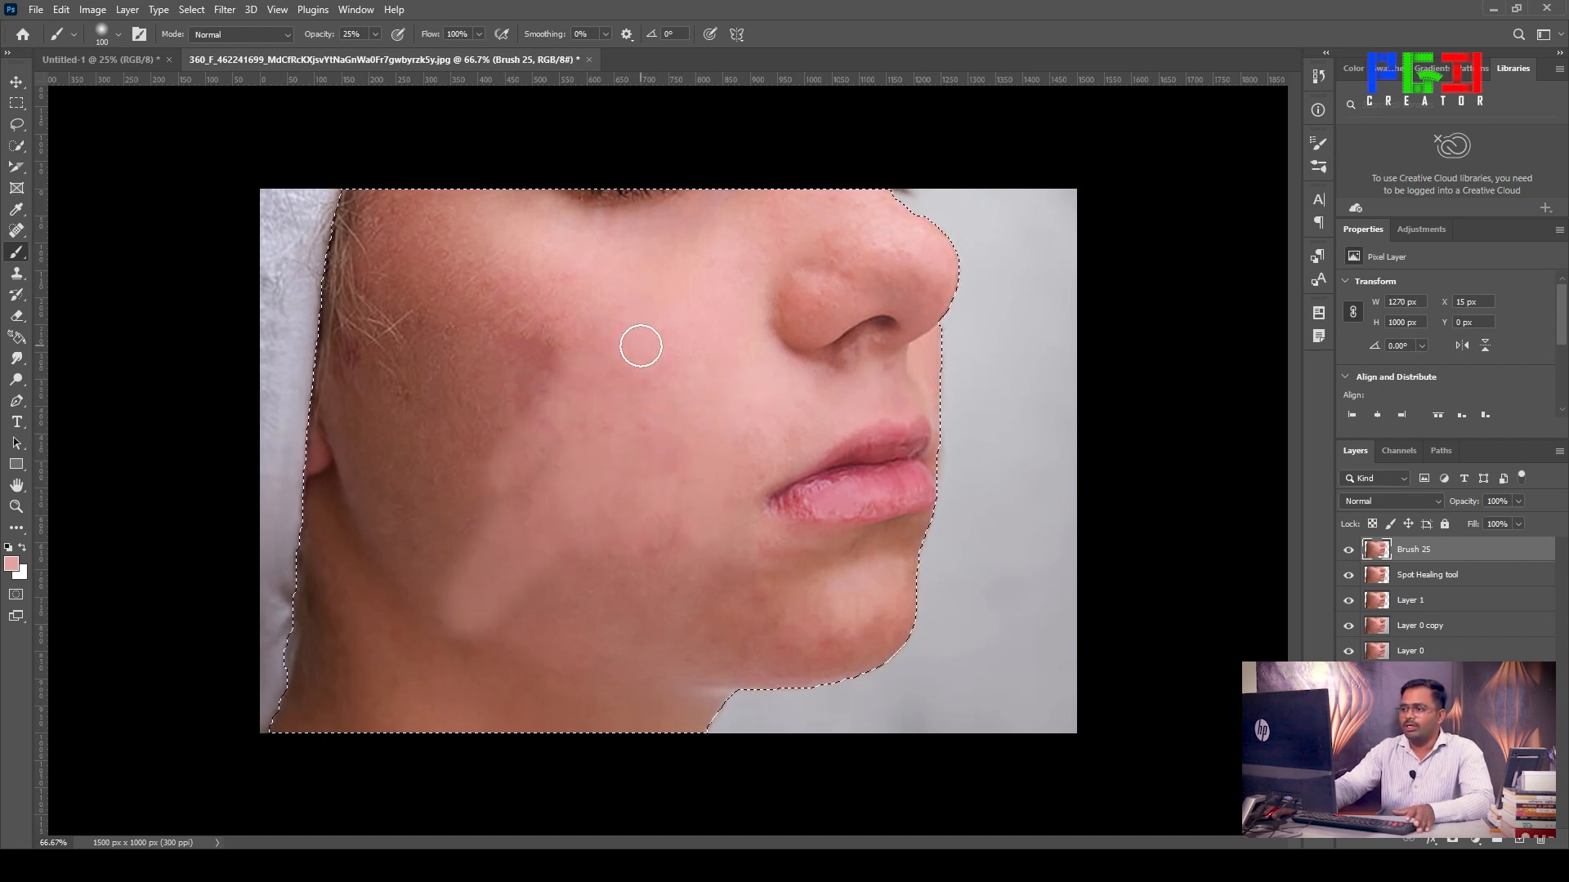
drag(531, 398, 544, 297)
drag(462, 349, 474, 326)
drag(798, 317, 804, 342)
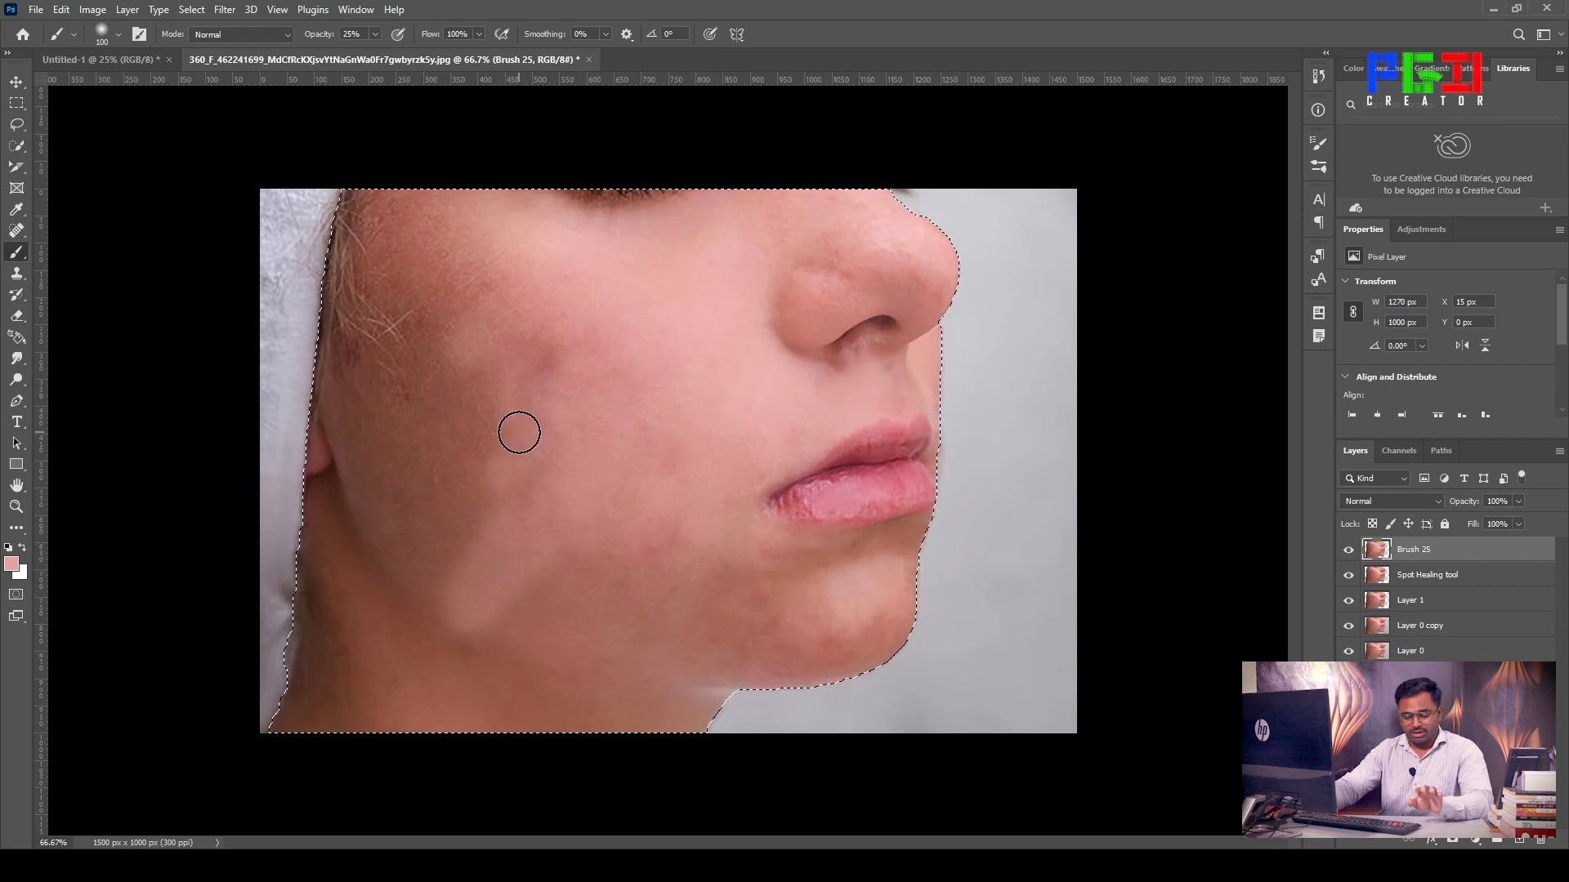
key(ctrl+z)
key(ctrl+z)
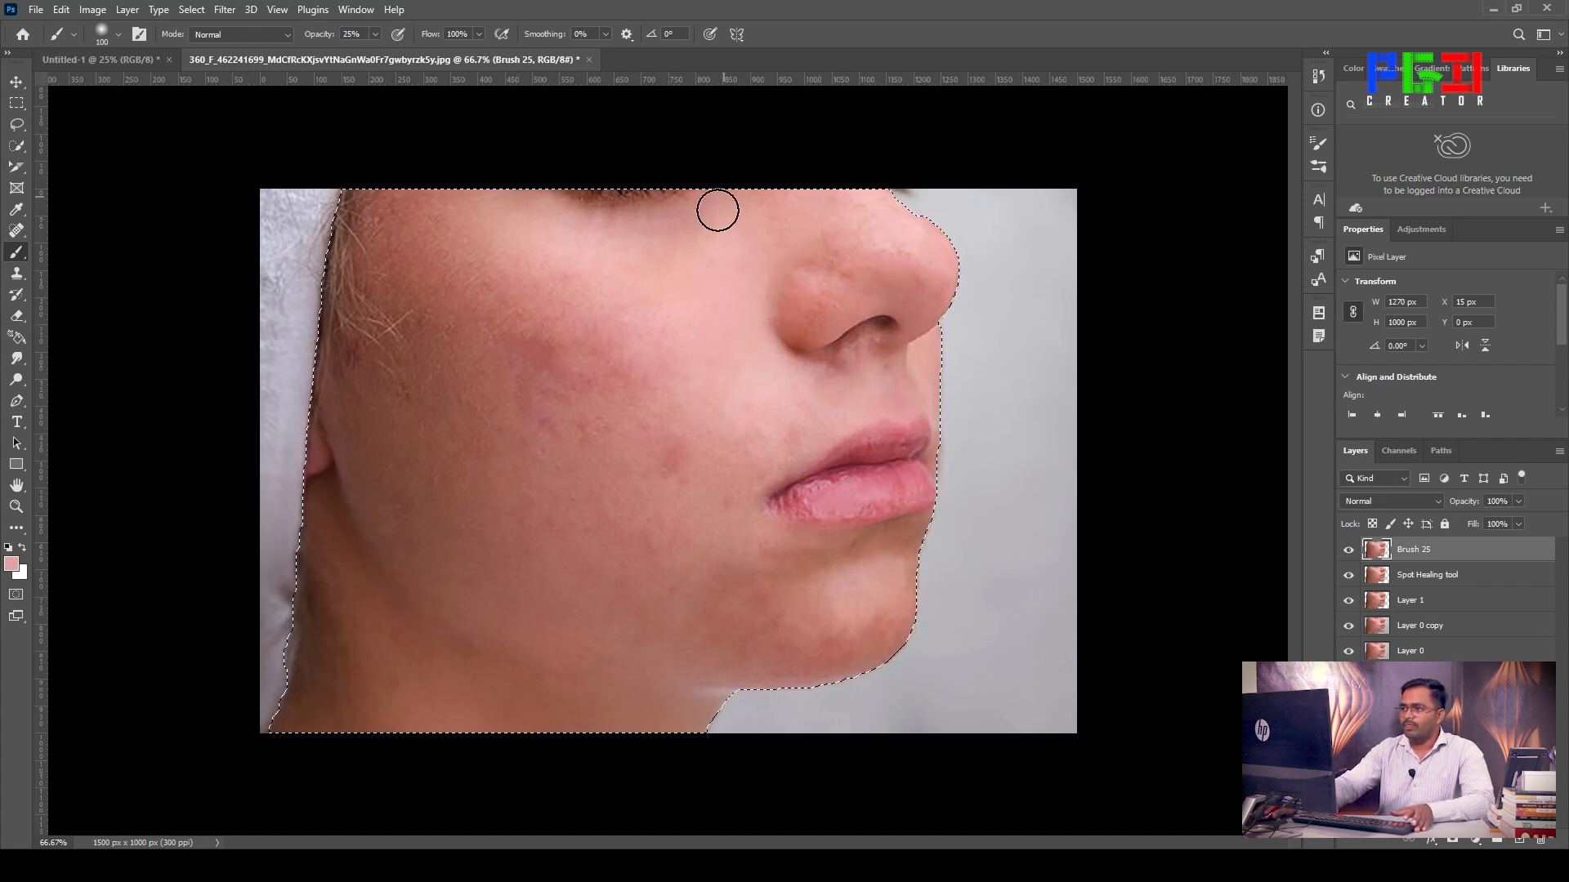
Step: Paint the sampled skin tone over the cheek, jaw, neck and chin within the selection using the 100 px brush at 25% opacity
mouse_move(298, 227)
mouse_down()
mouse_move(287, 268)
mouse_move(334, 381)
mouse_move(264, 476)
mouse_move(370, 341)
mouse_move(464, 181)
mouse_move(423, 300)
mouse_move(483, 262)
mouse_move(438, 452)
mouse_move(538, 449)
mouse_move(473, 410)
mouse_up()
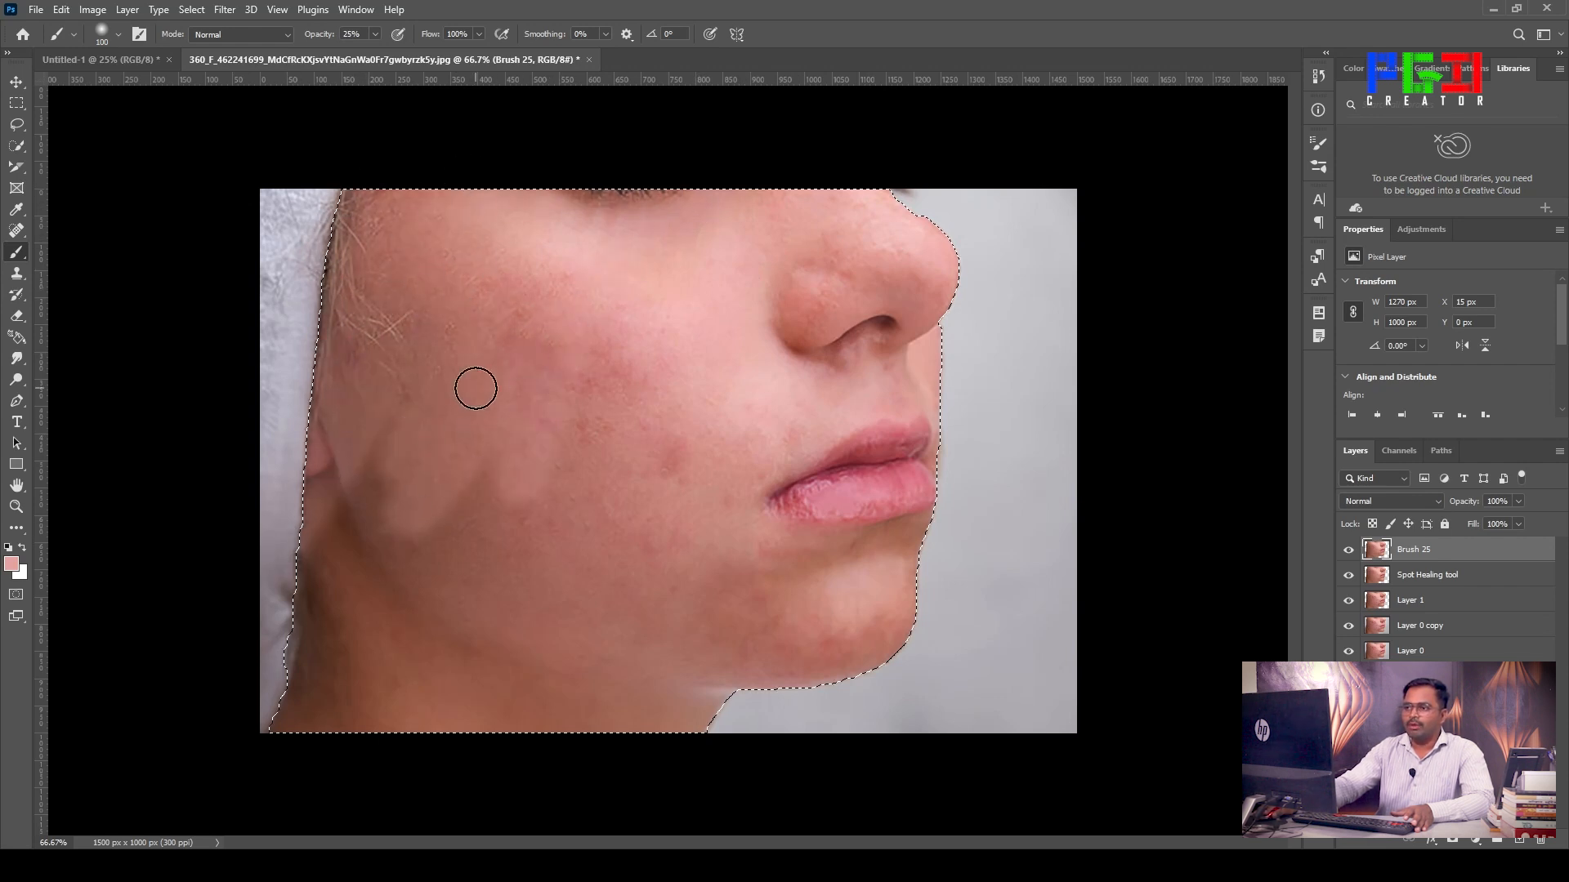
mouse_move(599, 394)
mouse_down()
mouse_move(602, 455)
mouse_move(410, 452)
mouse_move(372, 517)
mouse_move(483, 427)
mouse_move(295, 675)
mouse_move(321, 711)
mouse_move(312, 763)
mouse_move(613, 637)
mouse_move(452, 602)
mouse_move(387, 686)
mouse_move(413, 816)
mouse_move(708, 466)
mouse_move(724, 368)
mouse_up()
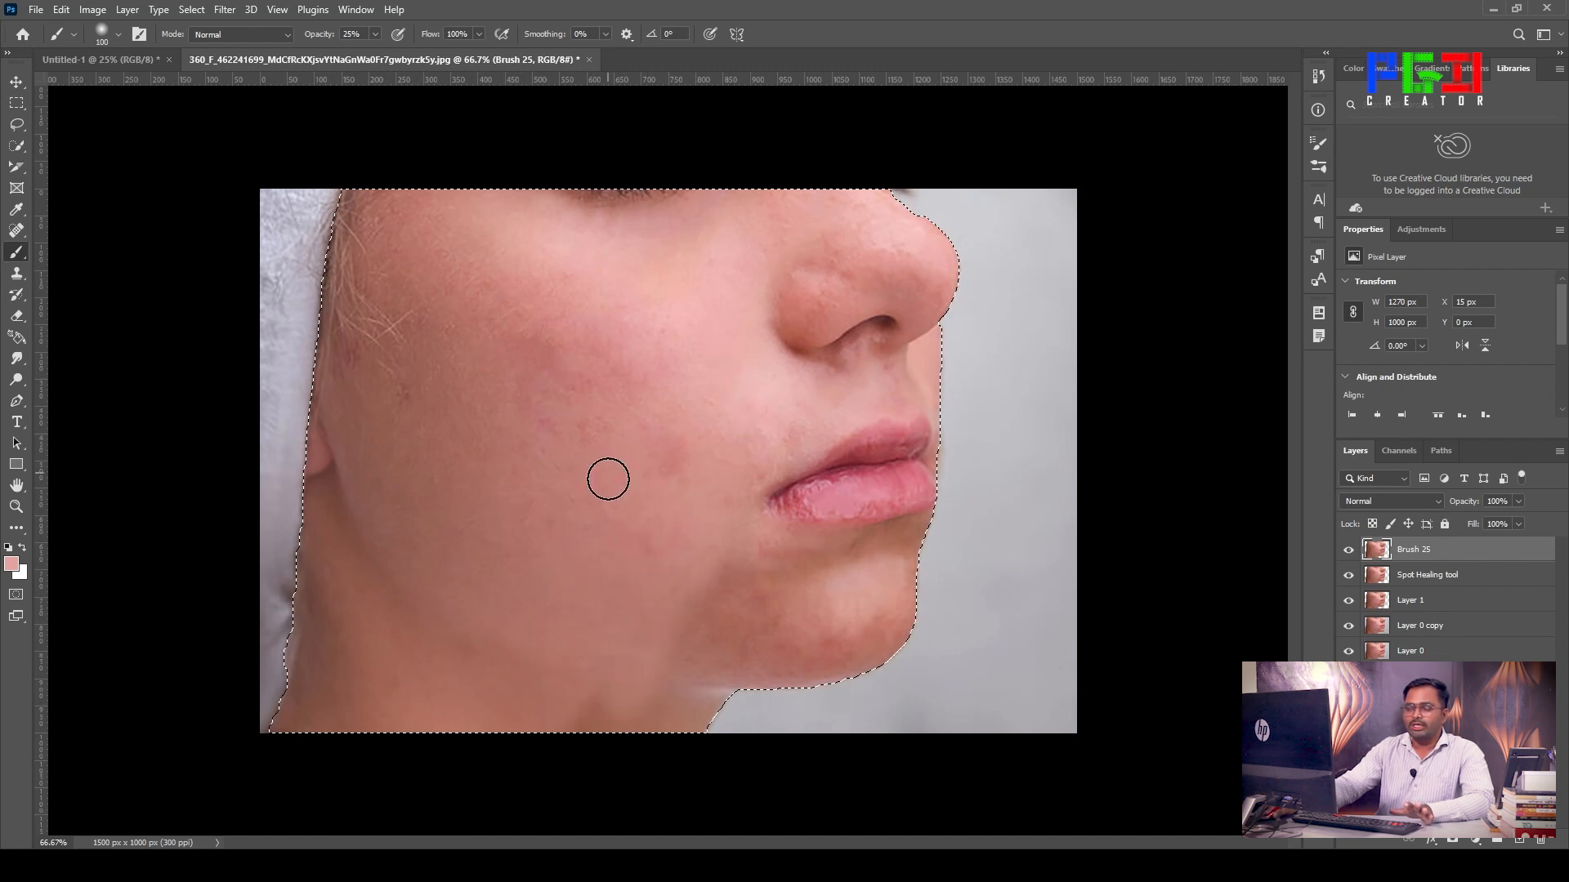
mouse_move(633, 660)
mouse_down()
mouse_move(679, 678)
mouse_move(528, 774)
mouse_move(773, 732)
mouse_move(729, 766)
mouse_up()
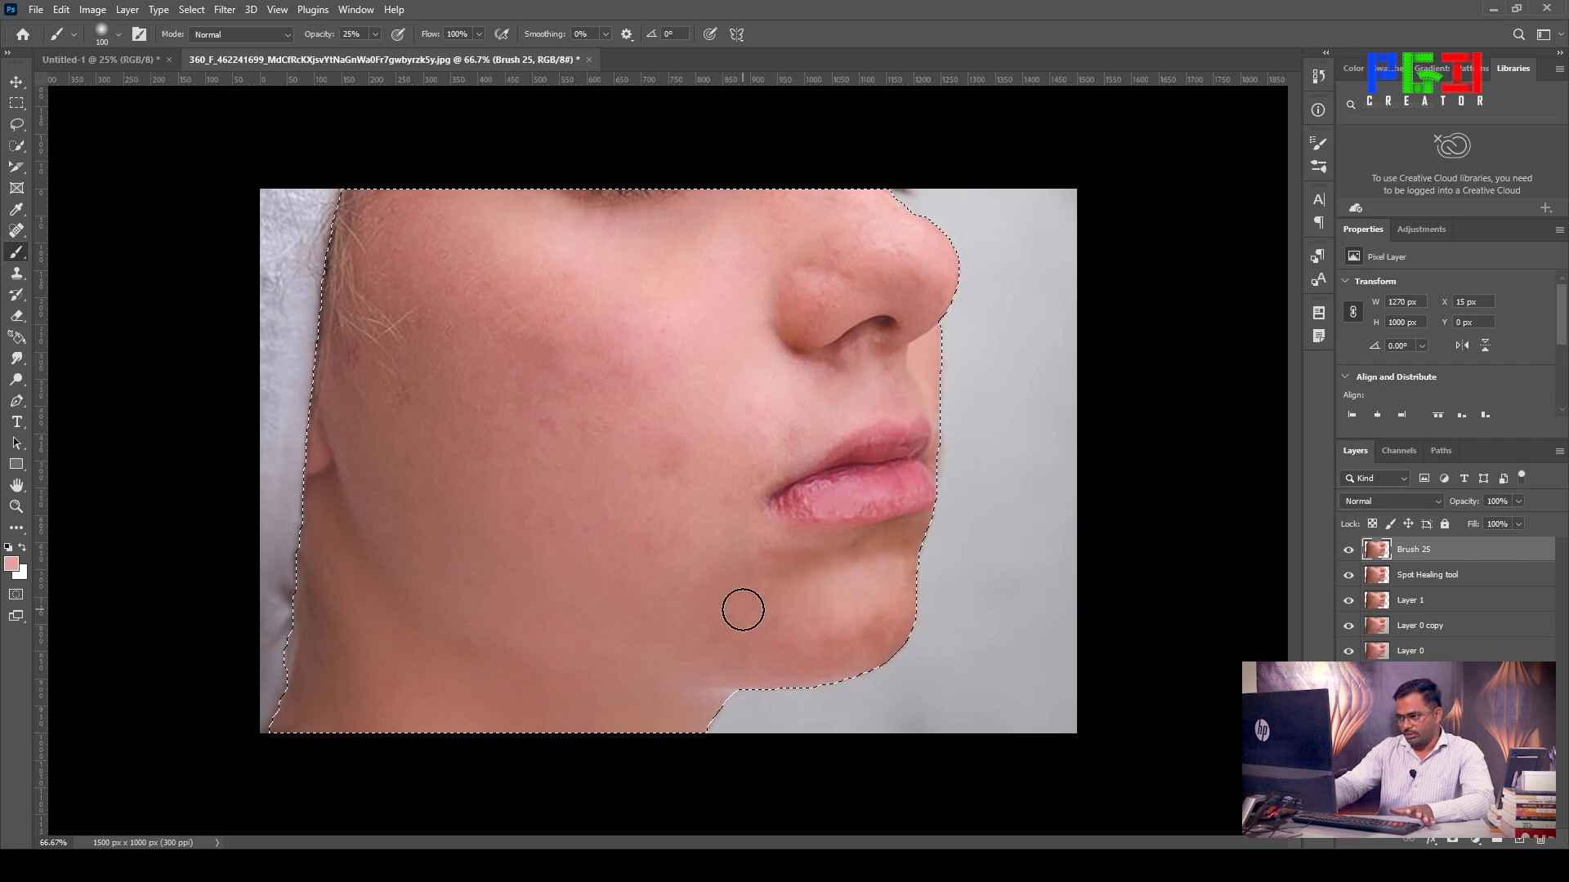
mouse_move(906, 547)
mouse_down()
mouse_move(883, 550)
mouse_move(879, 595)
mouse_move(934, 567)
mouse_move(748, 683)
mouse_up()
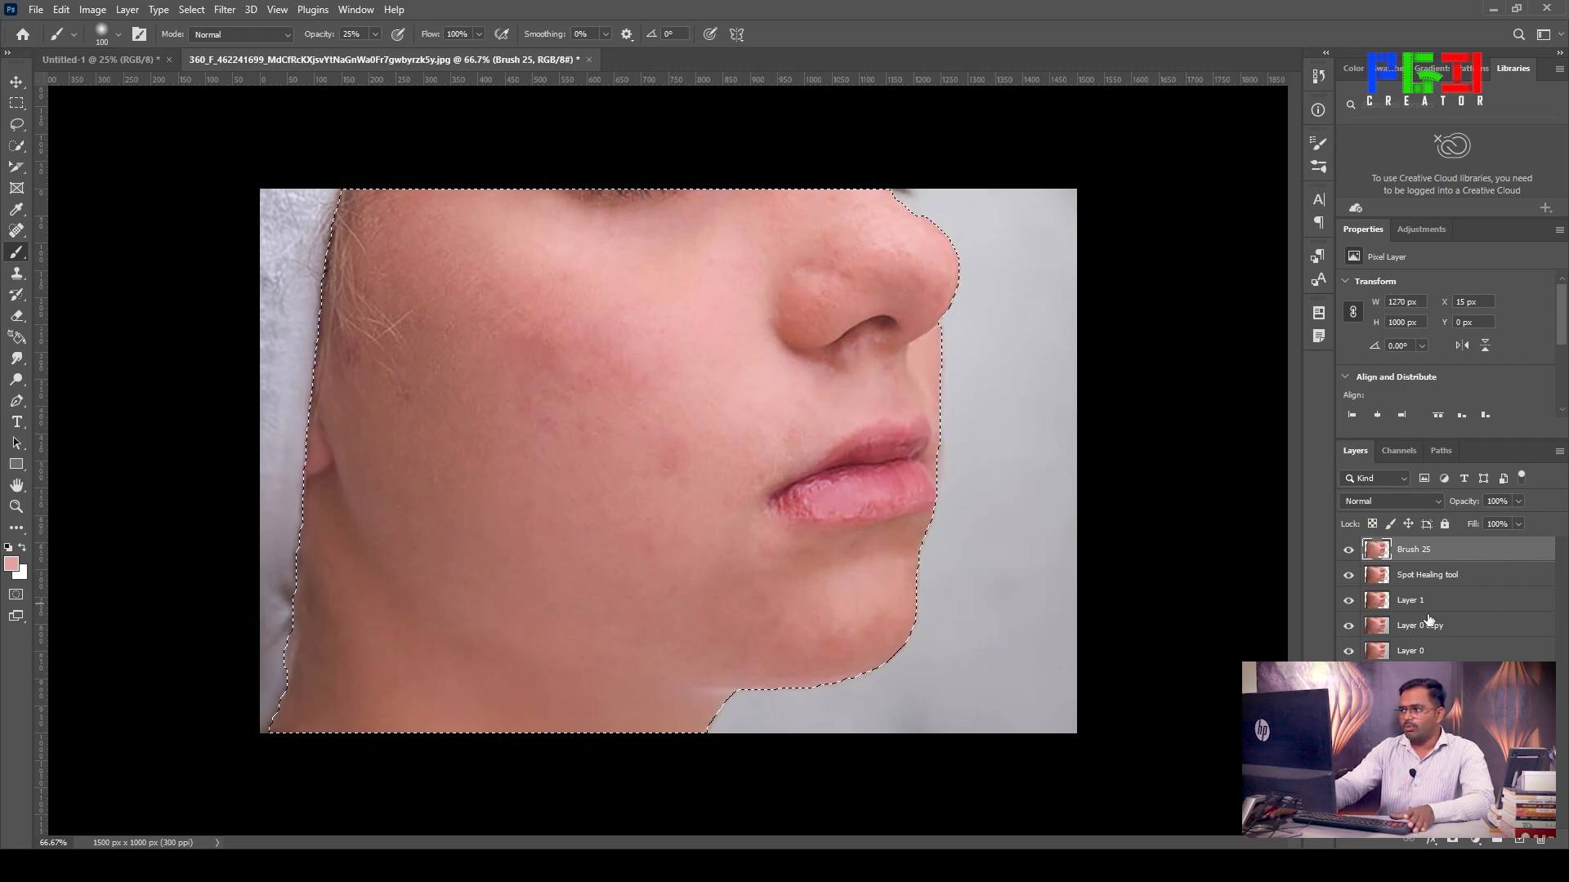
Step: Toggle the visibility of the Brush 25 layer to compare the skin before and after painting
click(1348, 554)
click(1348, 553)
click(1348, 553)
click(1348, 553)
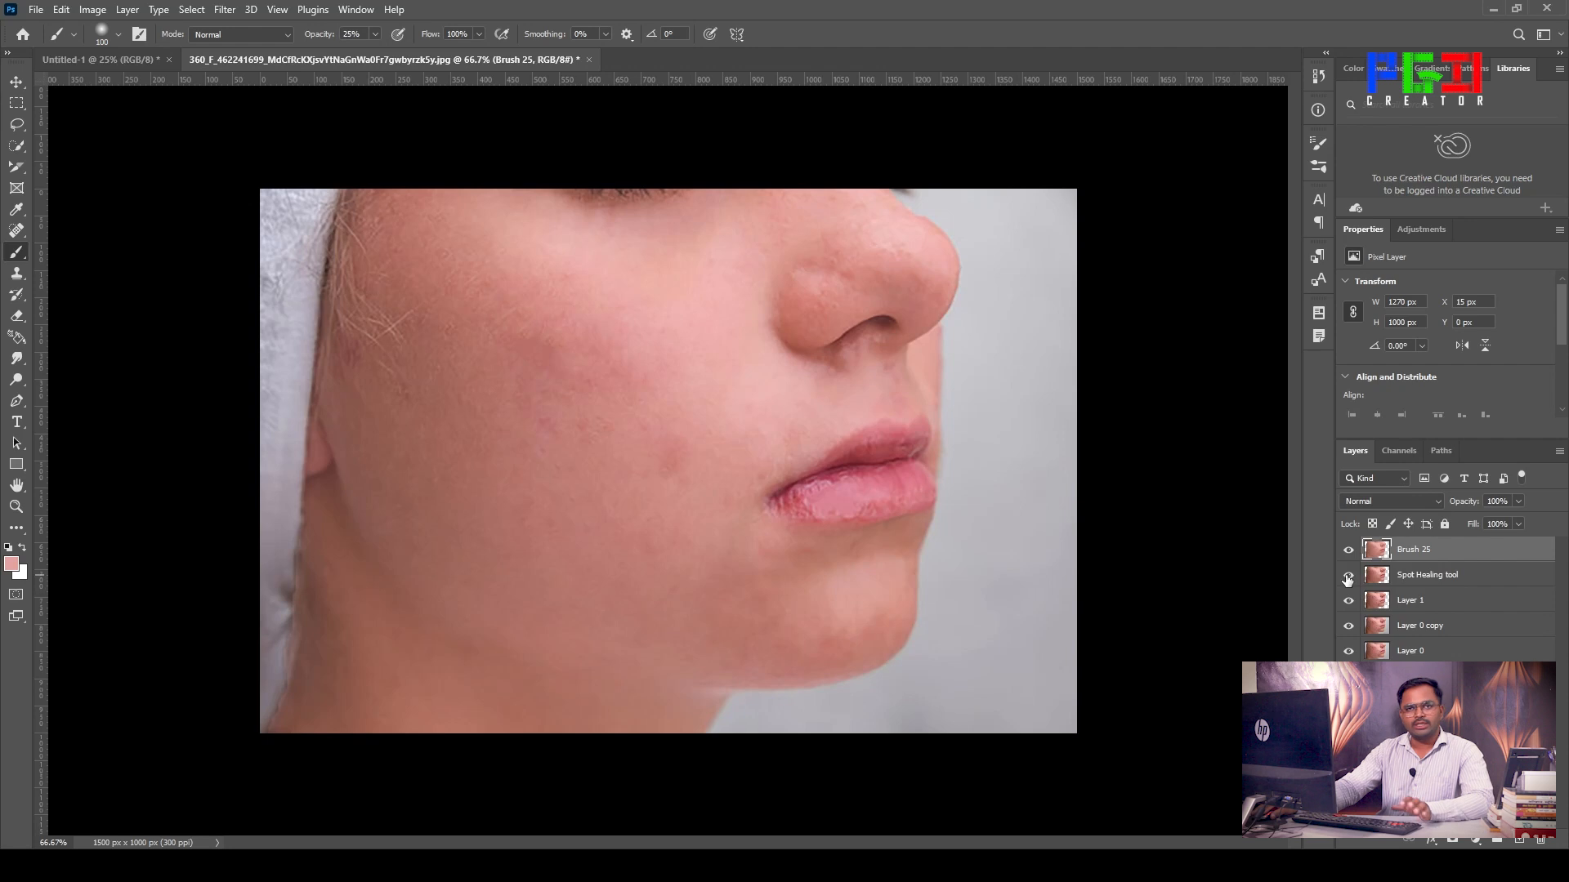
Step: Duplicate the Brush 25 layer and paint the skin tone over the face again within the copy's pixel selection
key(ctrl+j)
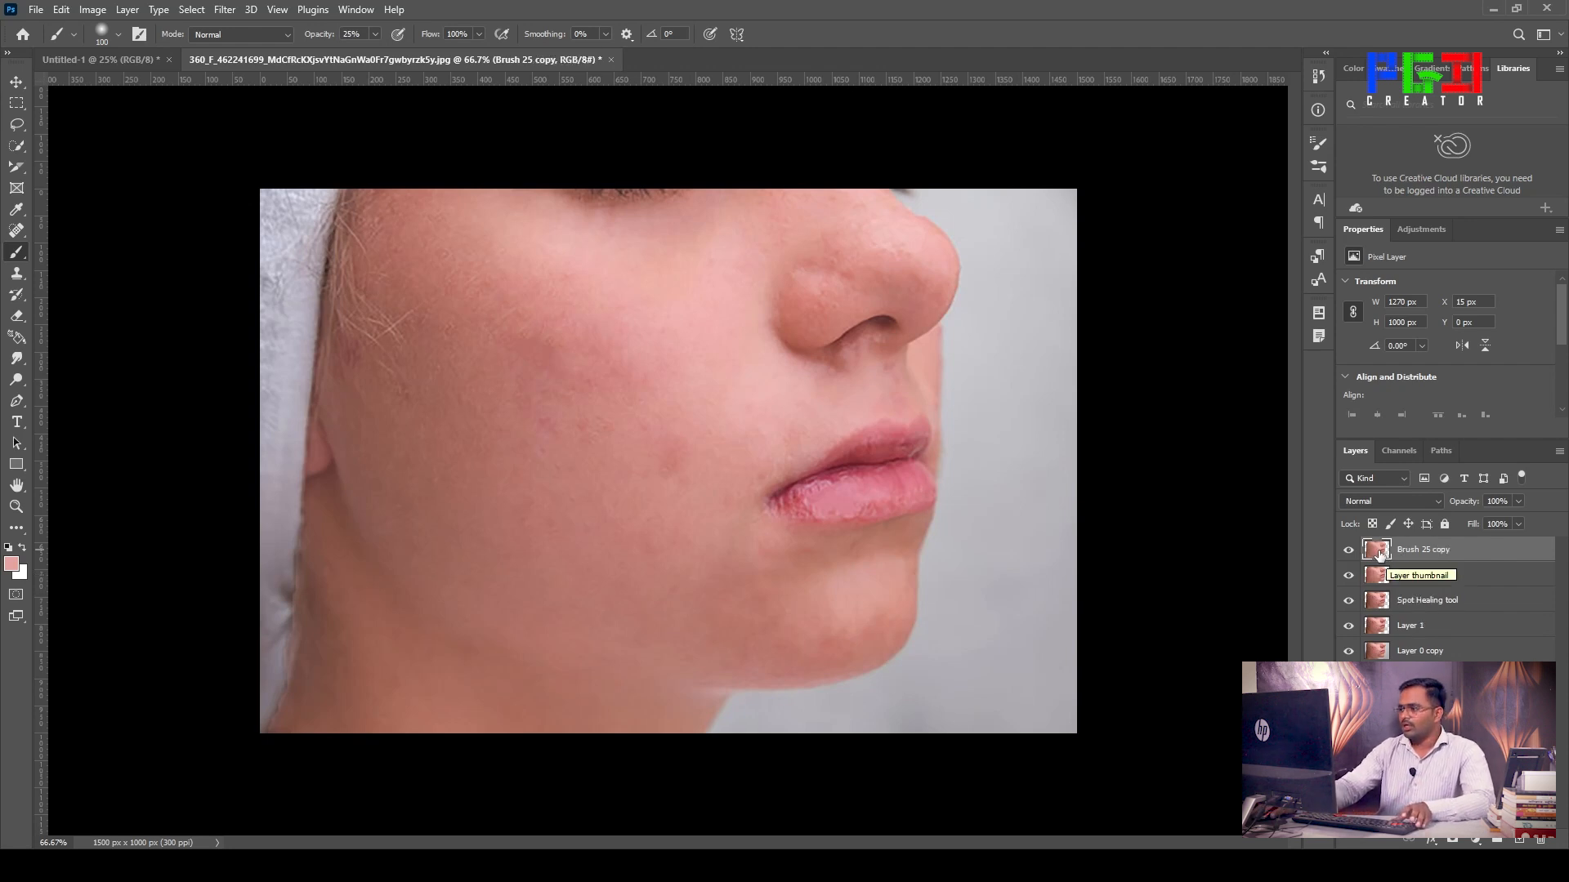
right_click(1379, 551)
click(1423, 270)
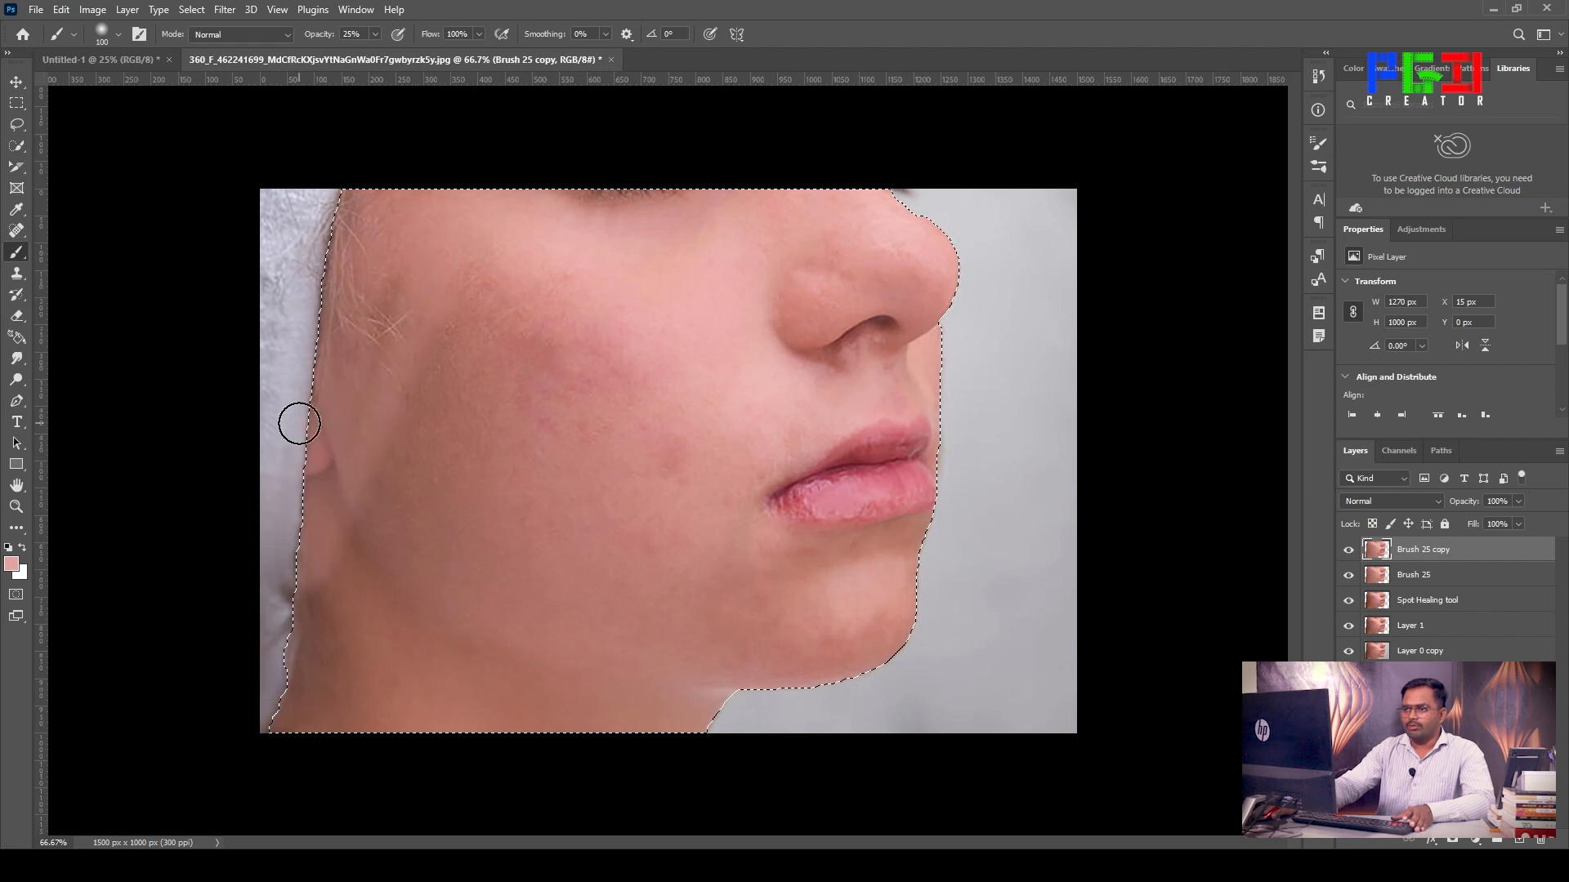
mouse_move(369, 446)
mouse_down()
mouse_move(410, 557)
mouse_move(415, 393)
mouse_move(454, 692)
mouse_move(556, 291)
mouse_move(588, 354)
mouse_move(581, 239)
mouse_move(540, 614)
mouse_move(476, 653)
mouse_move(605, 750)
mouse_move(640, 571)
mouse_move(557, 465)
mouse_move(687, 547)
mouse_move(627, 637)
mouse_move(721, 703)
mouse_move(731, 616)
mouse_move(792, 564)
mouse_move(847, 658)
mouse_move(914, 589)
mouse_move(817, 711)
mouse_move(735, 585)
mouse_move(645, 519)
mouse_up()
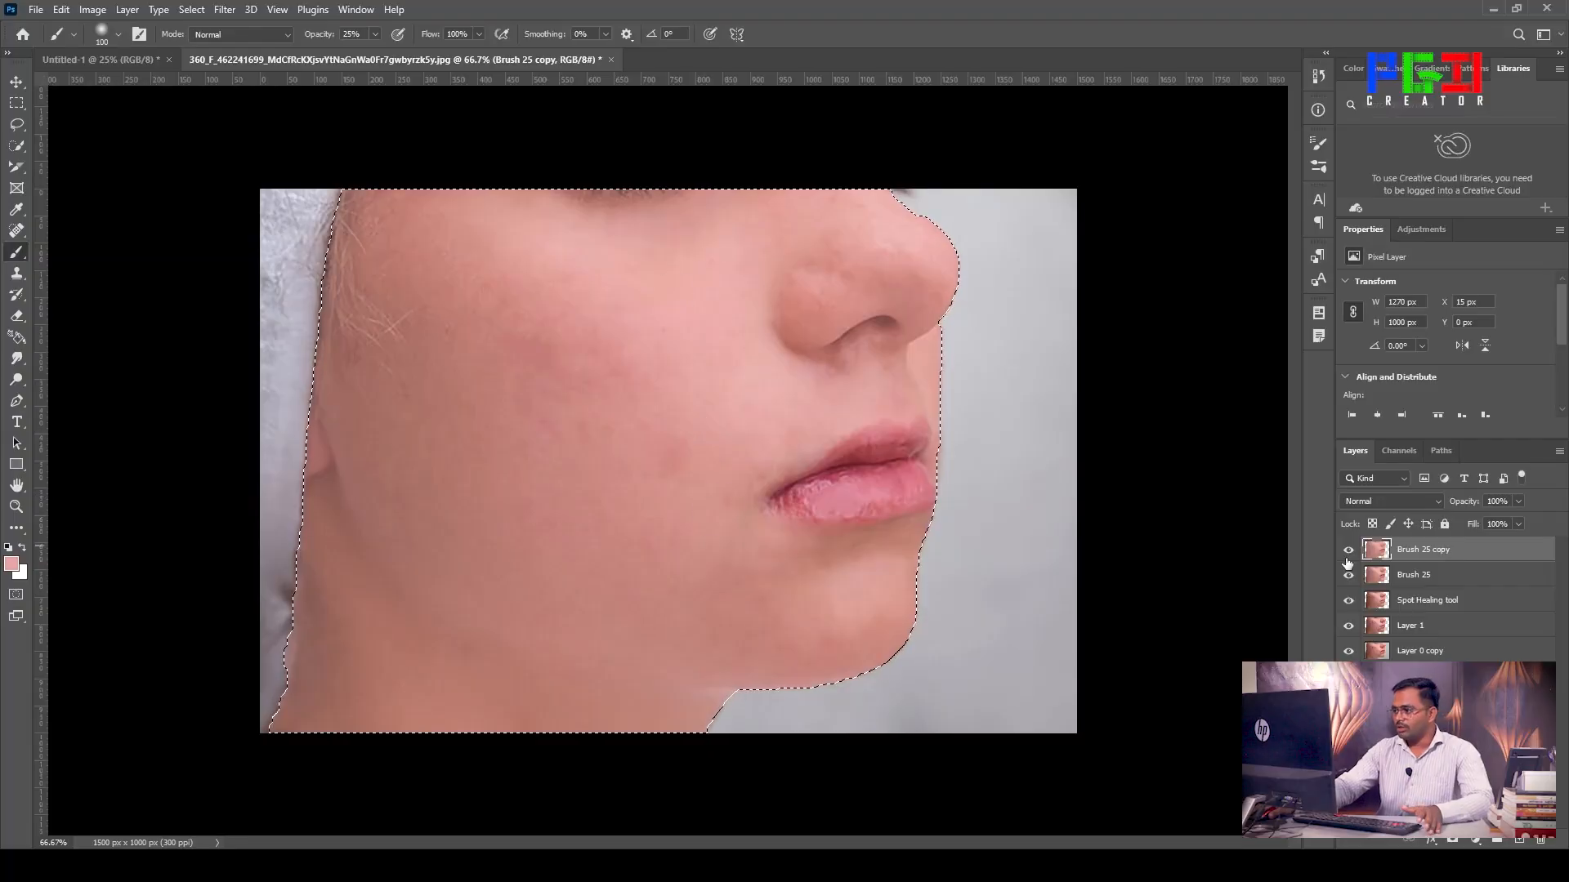
Step: Toggle the visibility of the Brush 25 copy layer to compare the result, and deselect the face
click(1347, 553)
click(1348, 552)
key(ctrl+d)
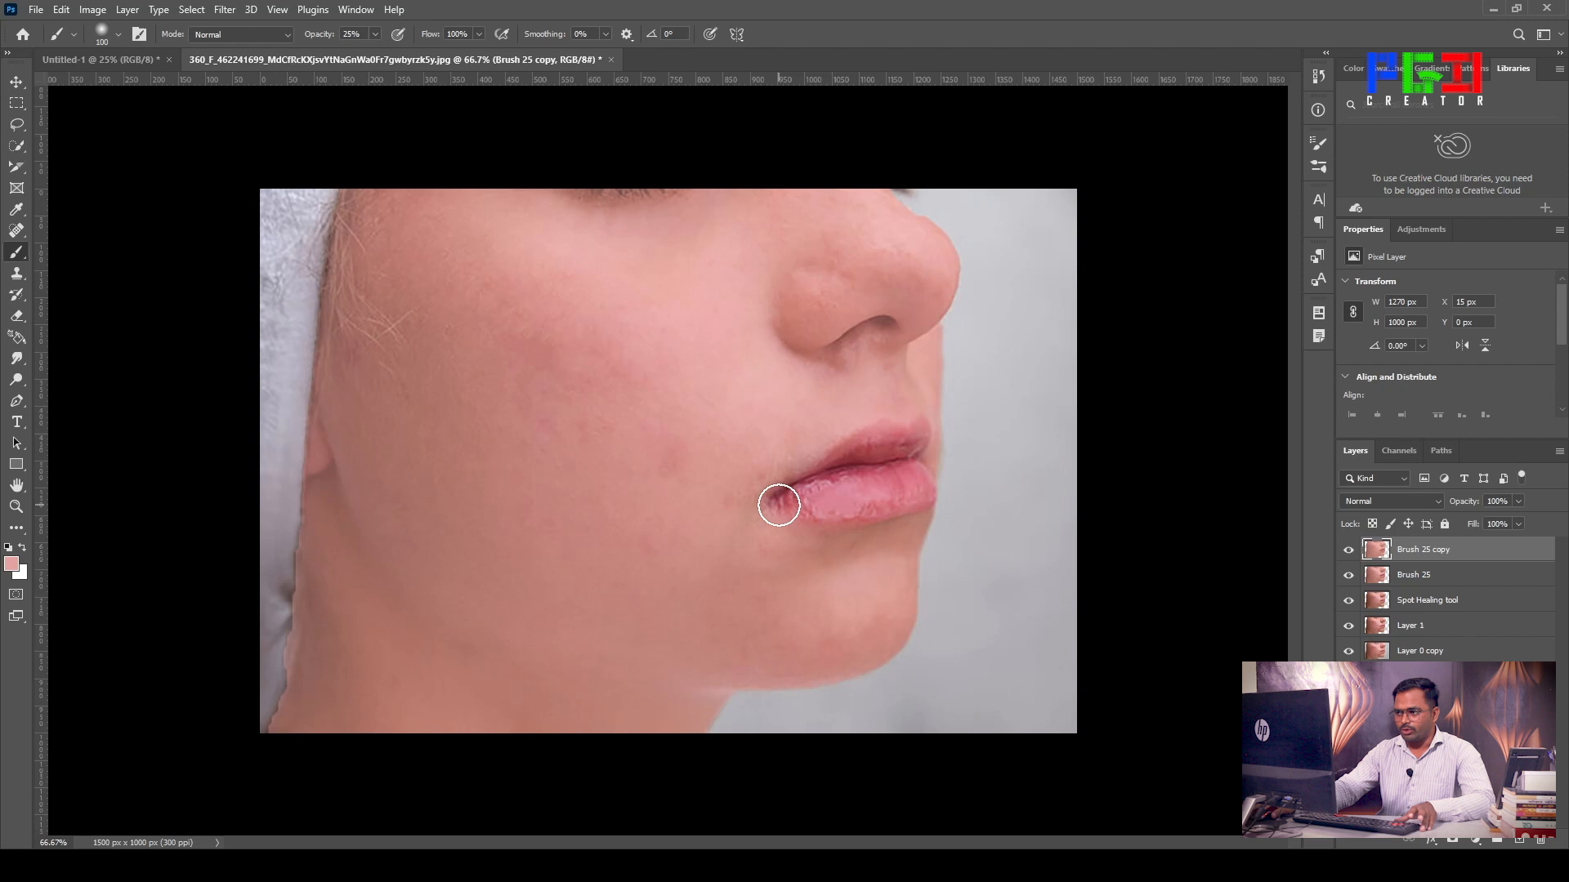
Step: Duplicate the Brush 25 copy layer to work on the lips
key(z)
click(912, 468)
click(918, 482)
click(918, 482)
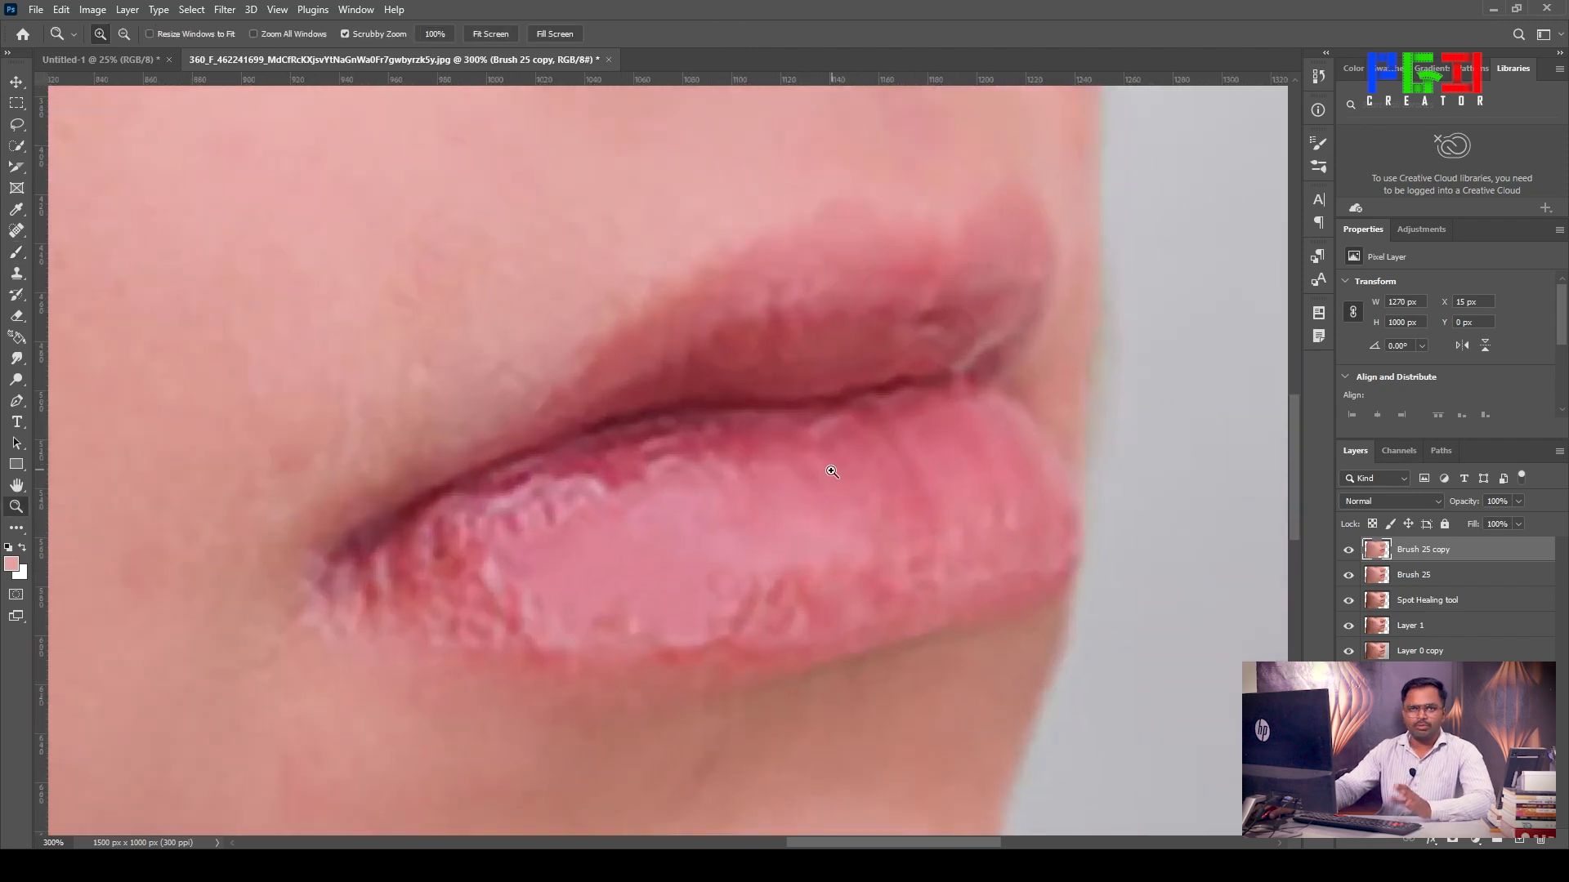
key(ctrl+j)
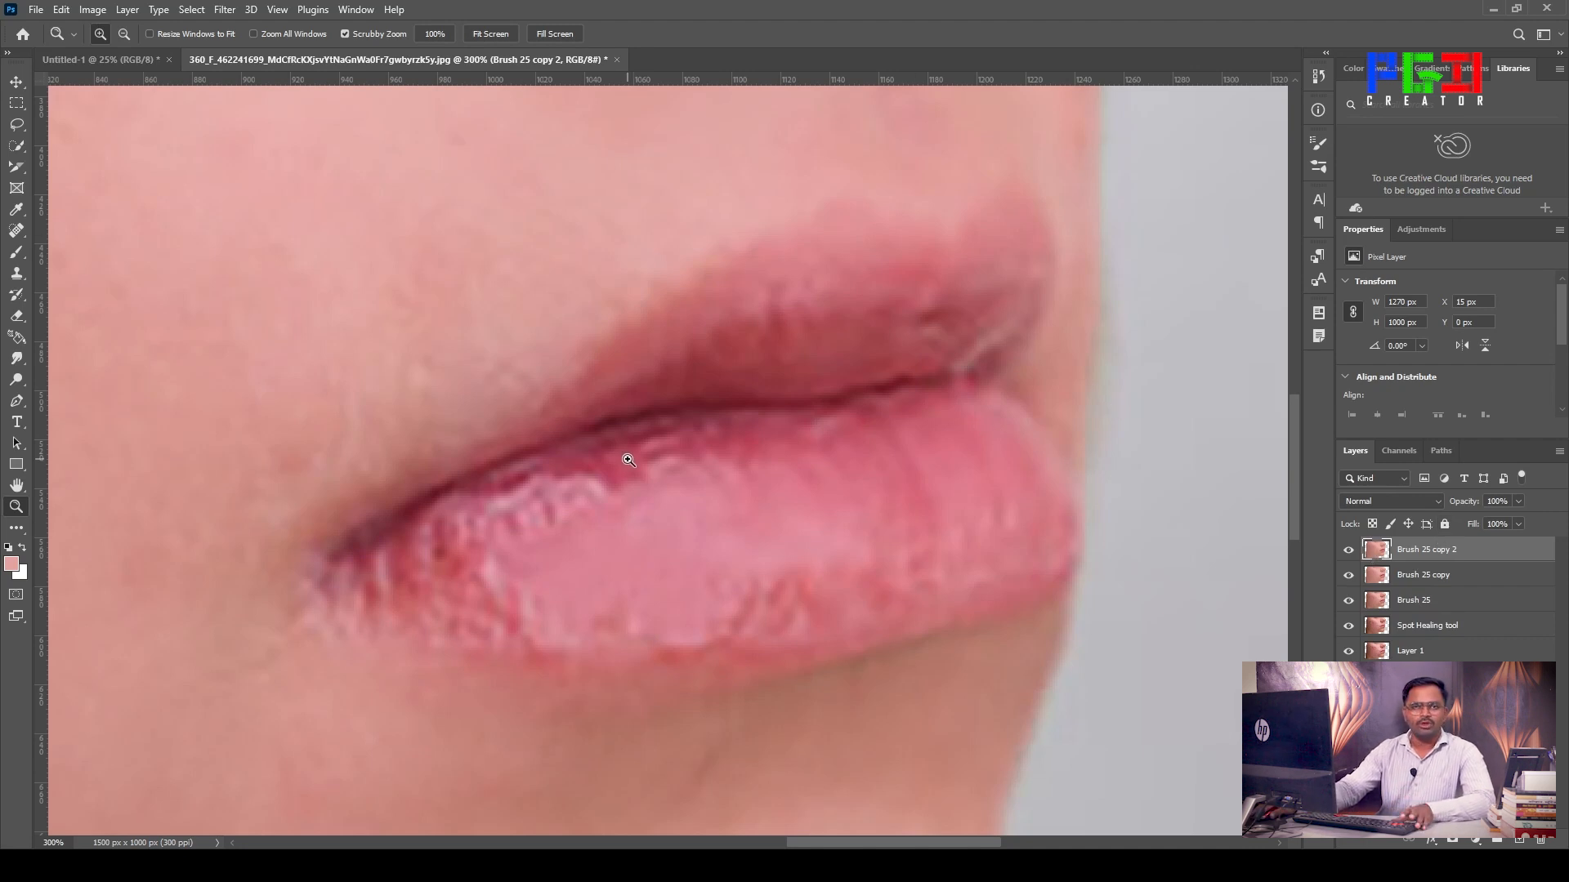
Step: Select the Brush tool and set its size to 50 px and its opacity to 50%
key(b)
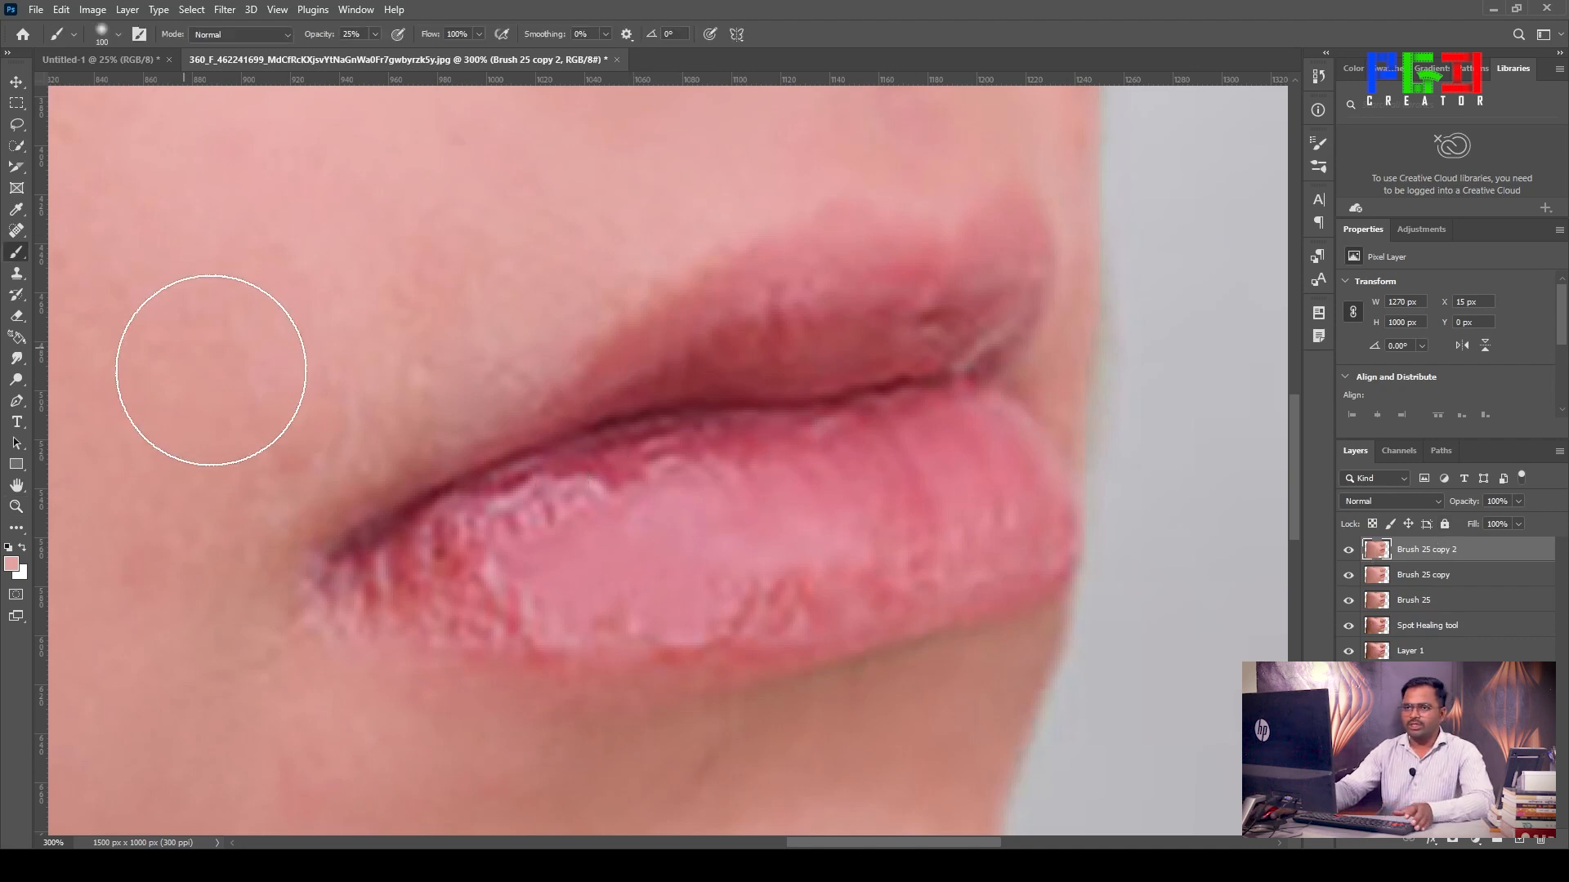
right_click(17, 256)
click(82, 252)
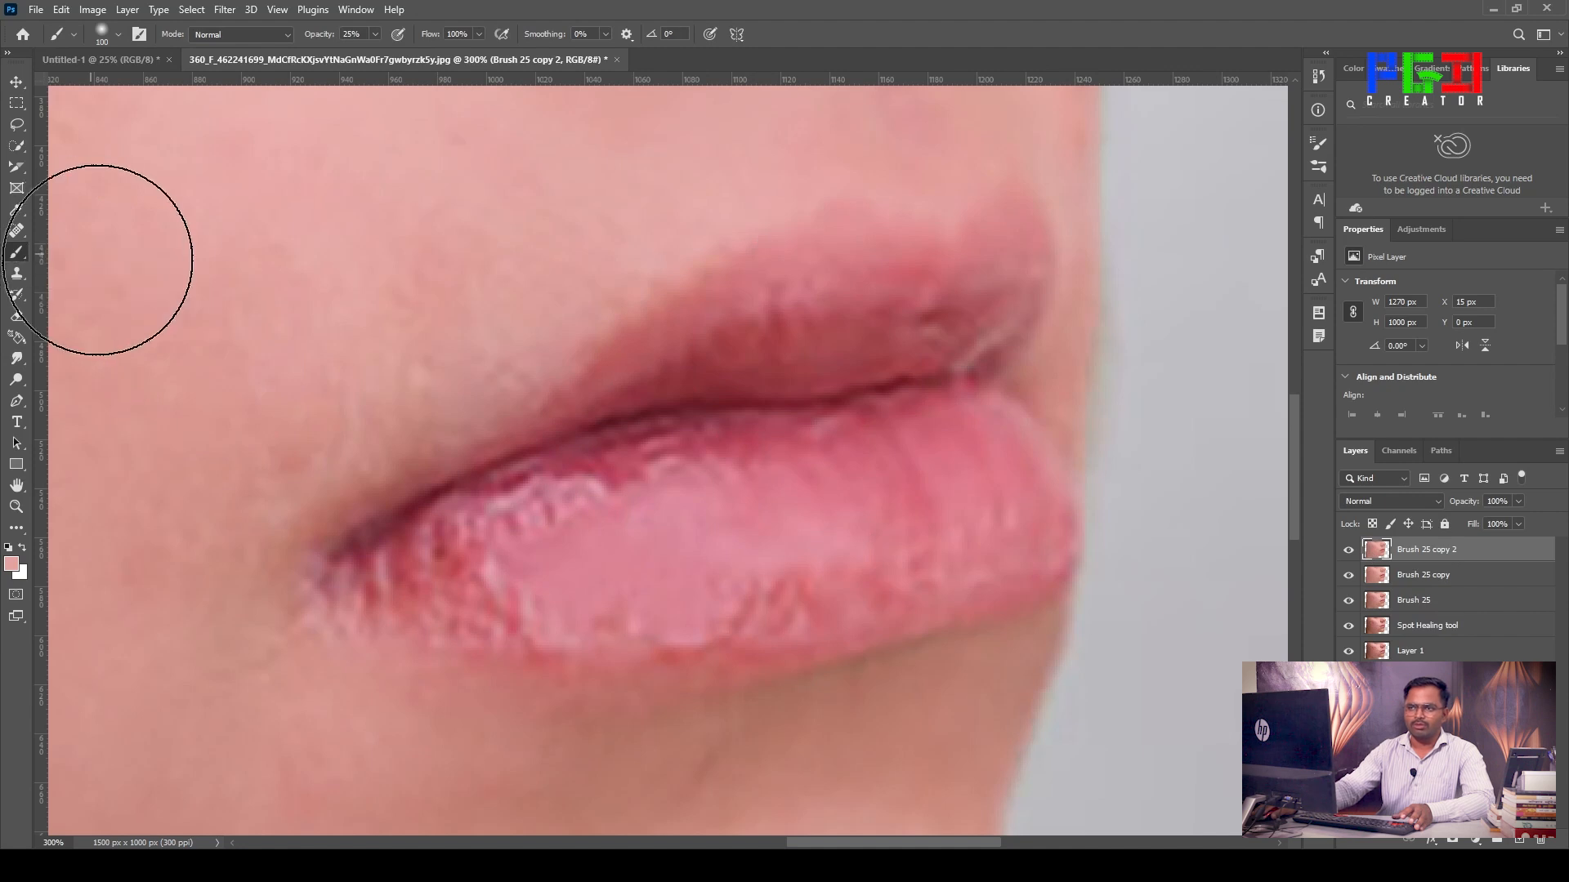
key(bracketleft)
key(bracketleft)
key(bracketleft)
key(bracketleft)
key(bracketleft)
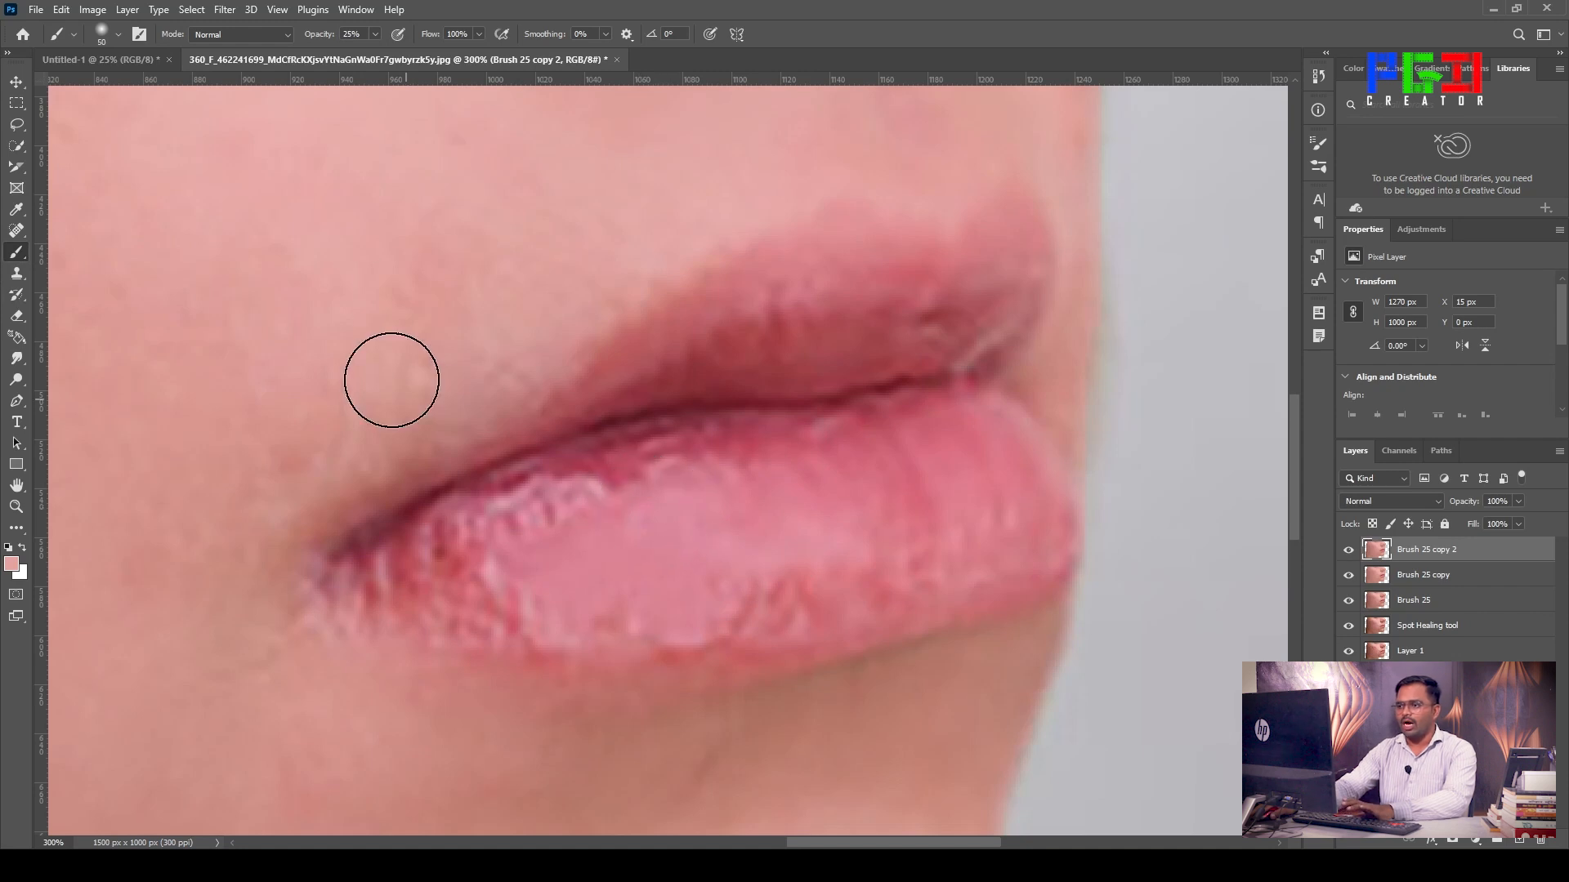
text(50)
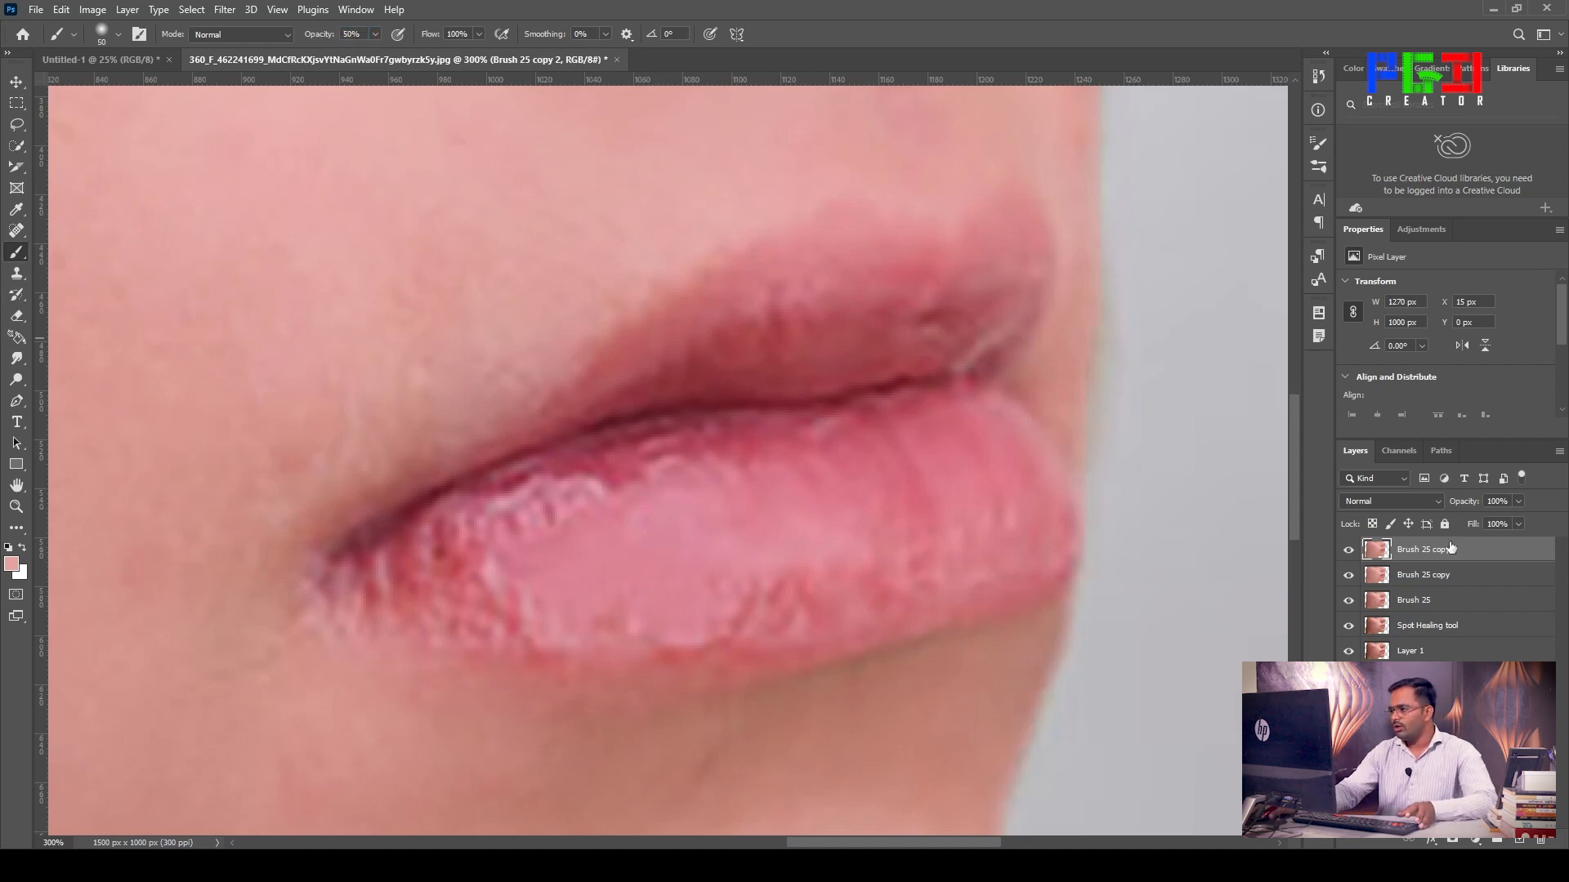
Step: Rename the Brush 25 copy 2 layer "Brush 50"
click(1461, 552)
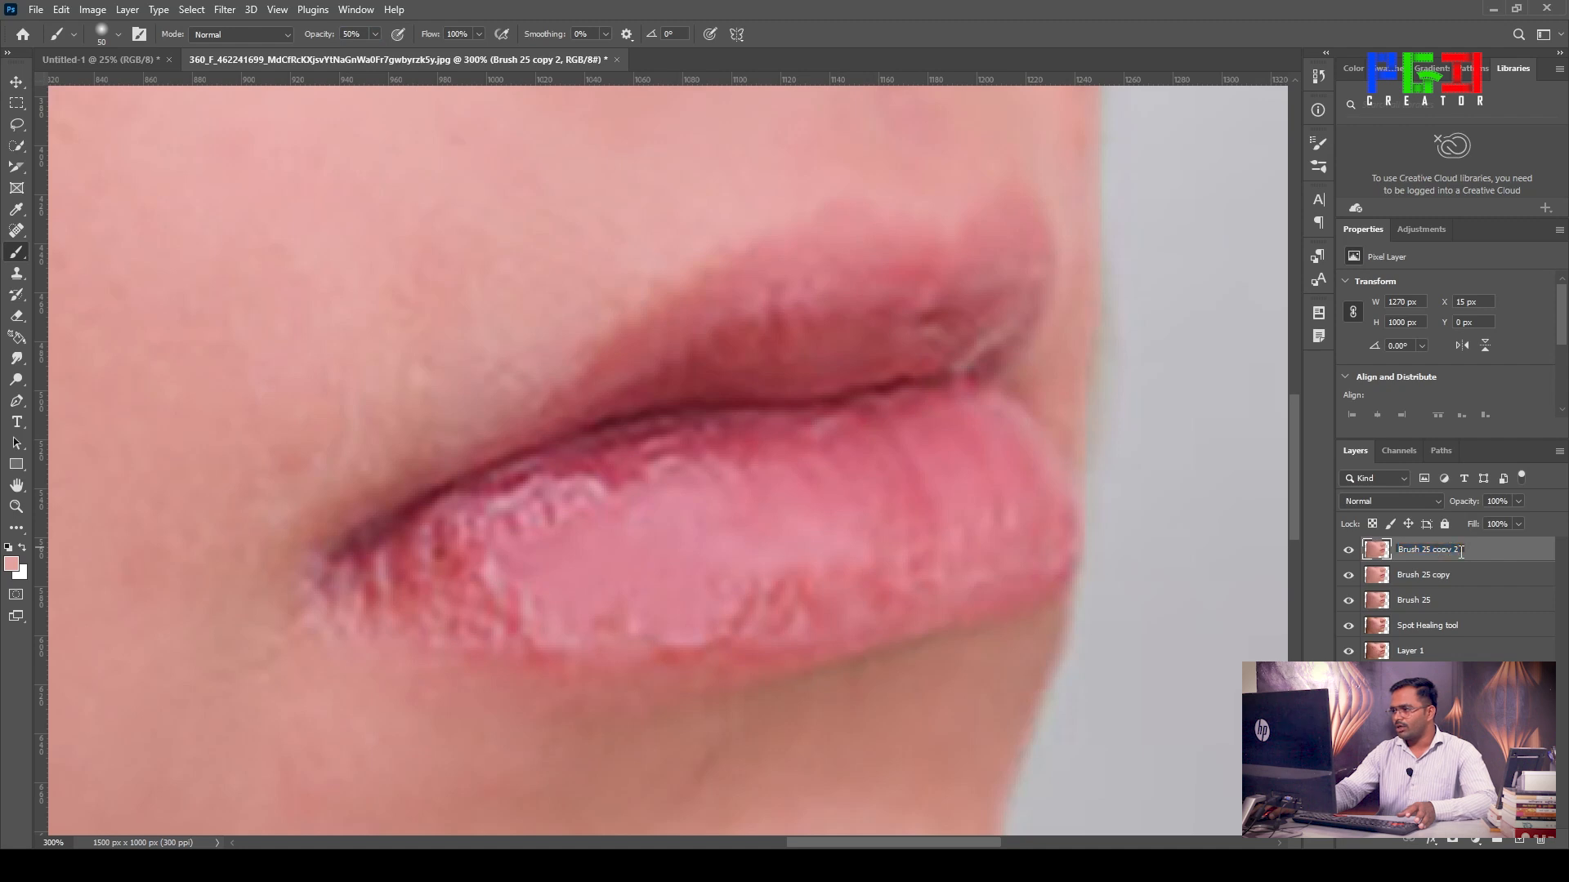
key(BackSpace)
key(BackSpace)
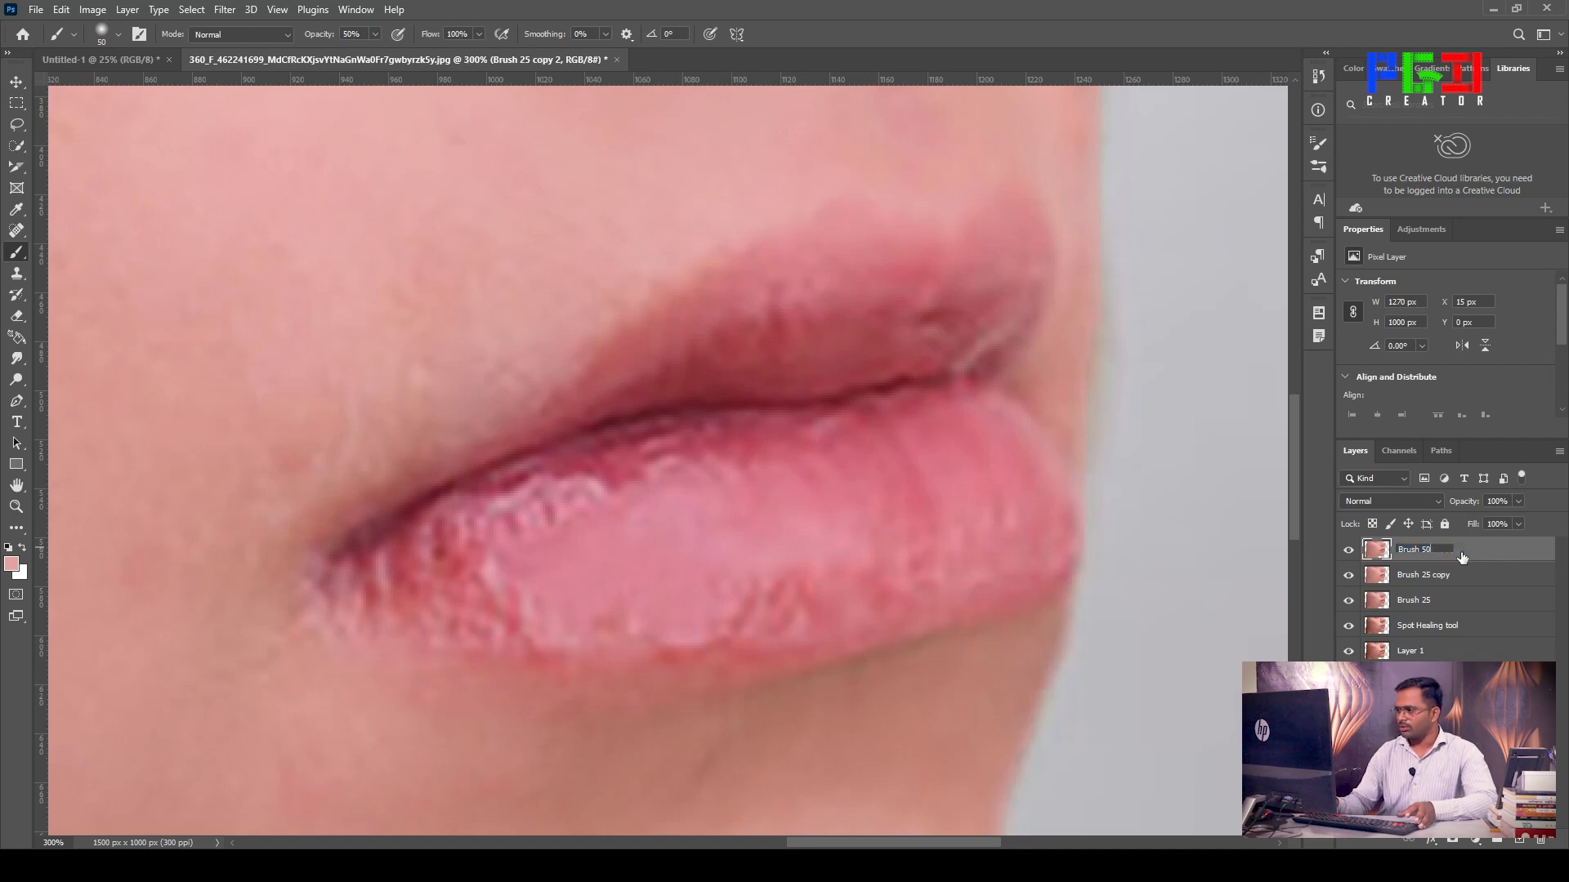
key(Return)
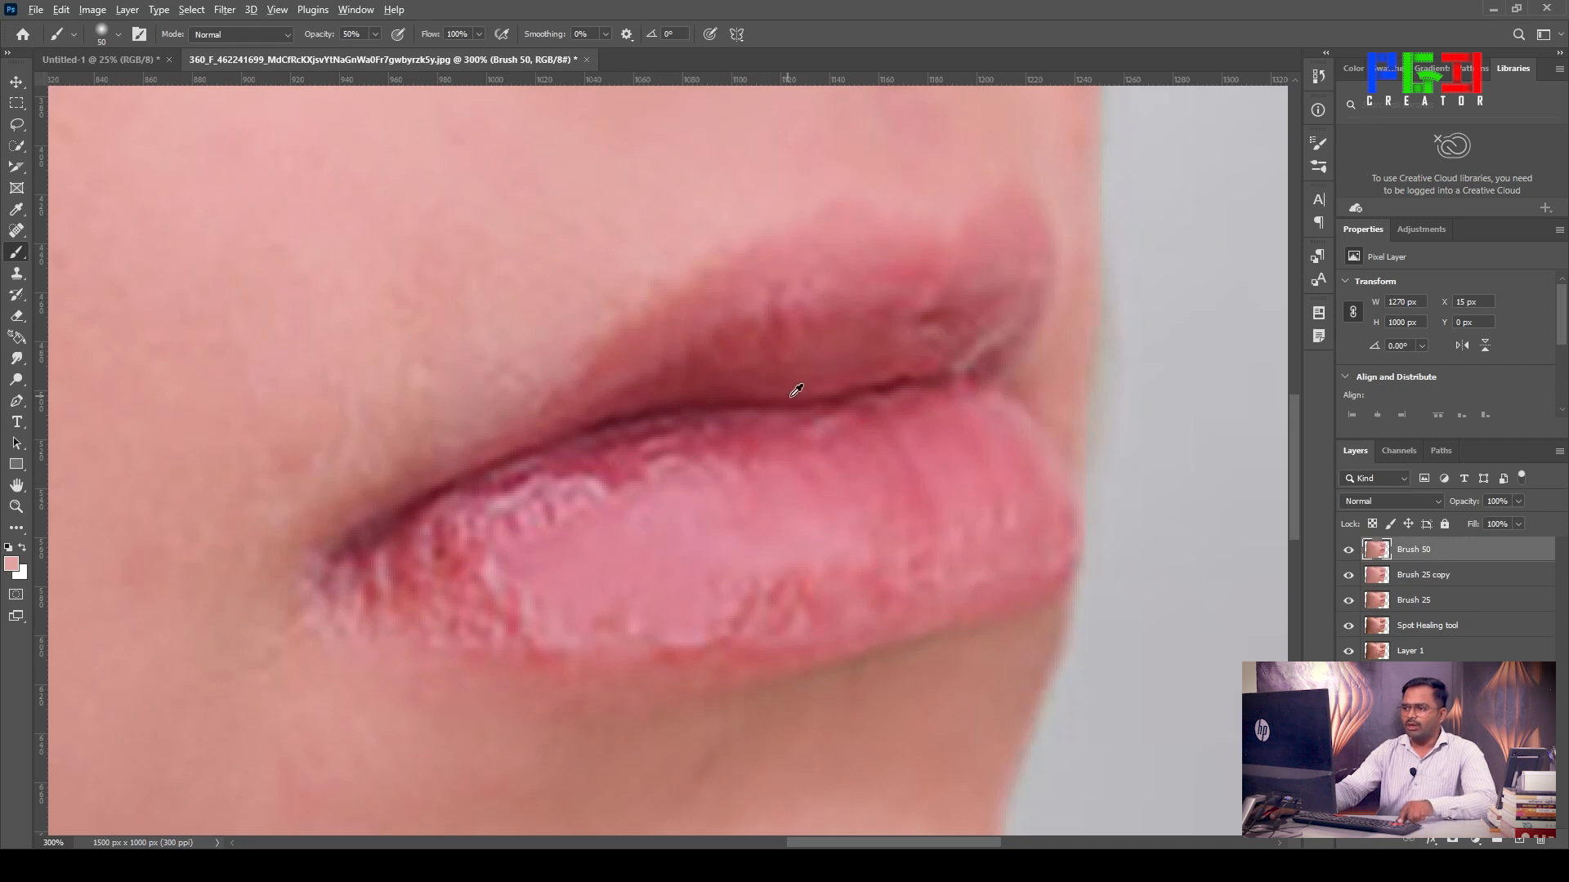
Step: Paint the upper and lower lips on the Brush 50 layer with a dark red sampled from the mouth line
alt+click(902, 373)
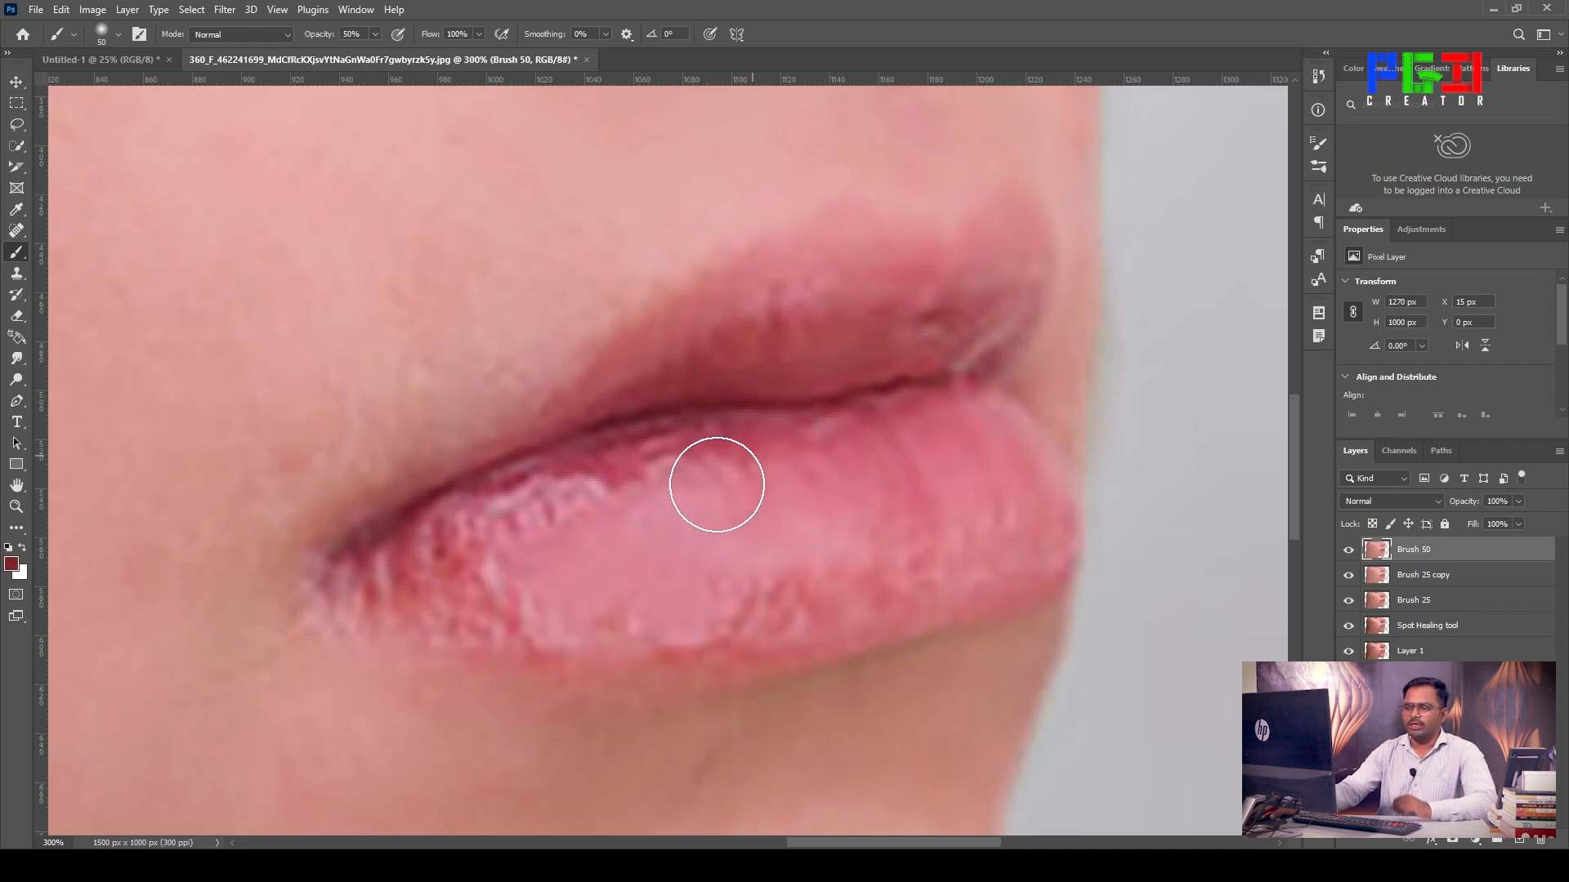
mouse_move(798, 357)
mouse_down()
mouse_move(721, 438)
mouse_move(795, 325)
mouse_move(634, 394)
mouse_move(671, 373)
mouse_move(412, 555)
mouse_move(439, 540)
mouse_move(360, 577)
mouse_move(368, 599)
mouse_move(652, 579)
mouse_move(444, 608)
mouse_move(601, 551)
mouse_move(629, 435)
mouse_move(374, 587)
mouse_move(340, 577)
mouse_move(394, 600)
mouse_move(761, 563)
mouse_move(656, 599)
mouse_move(900, 567)
mouse_move(663, 639)
mouse_move(1027, 530)
mouse_move(961, 437)
mouse_move(701, 527)
mouse_move(801, 469)
mouse_move(525, 519)
mouse_move(927, 398)
mouse_move(859, 521)
mouse_move(991, 457)
mouse_move(1018, 478)
mouse_move(849, 569)
mouse_move(891, 567)
mouse_move(543, 606)
mouse_move(779, 509)
mouse_move(887, 331)
mouse_move(625, 396)
mouse_move(443, 519)
mouse_move(504, 472)
mouse_move(384, 535)
mouse_move(589, 431)
mouse_move(780, 296)
mouse_move(866, 262)
mouse_move(892, 300)
mouse_move(876, 283)
mouse_move(963, 281)
mouse_move(1002, 245)
mouse_move(992, 330)
mouse_move(946, 388)
mouse_move(953, 352)
mouse_move(915, 442)
mouse_move(955, 427)
mouse_move(1001, 463)
mouse_move(996, 507)
mouse_move(768, 590)
mouse_move(882, 571)
mouse_move(462, 558)
mouse_up()
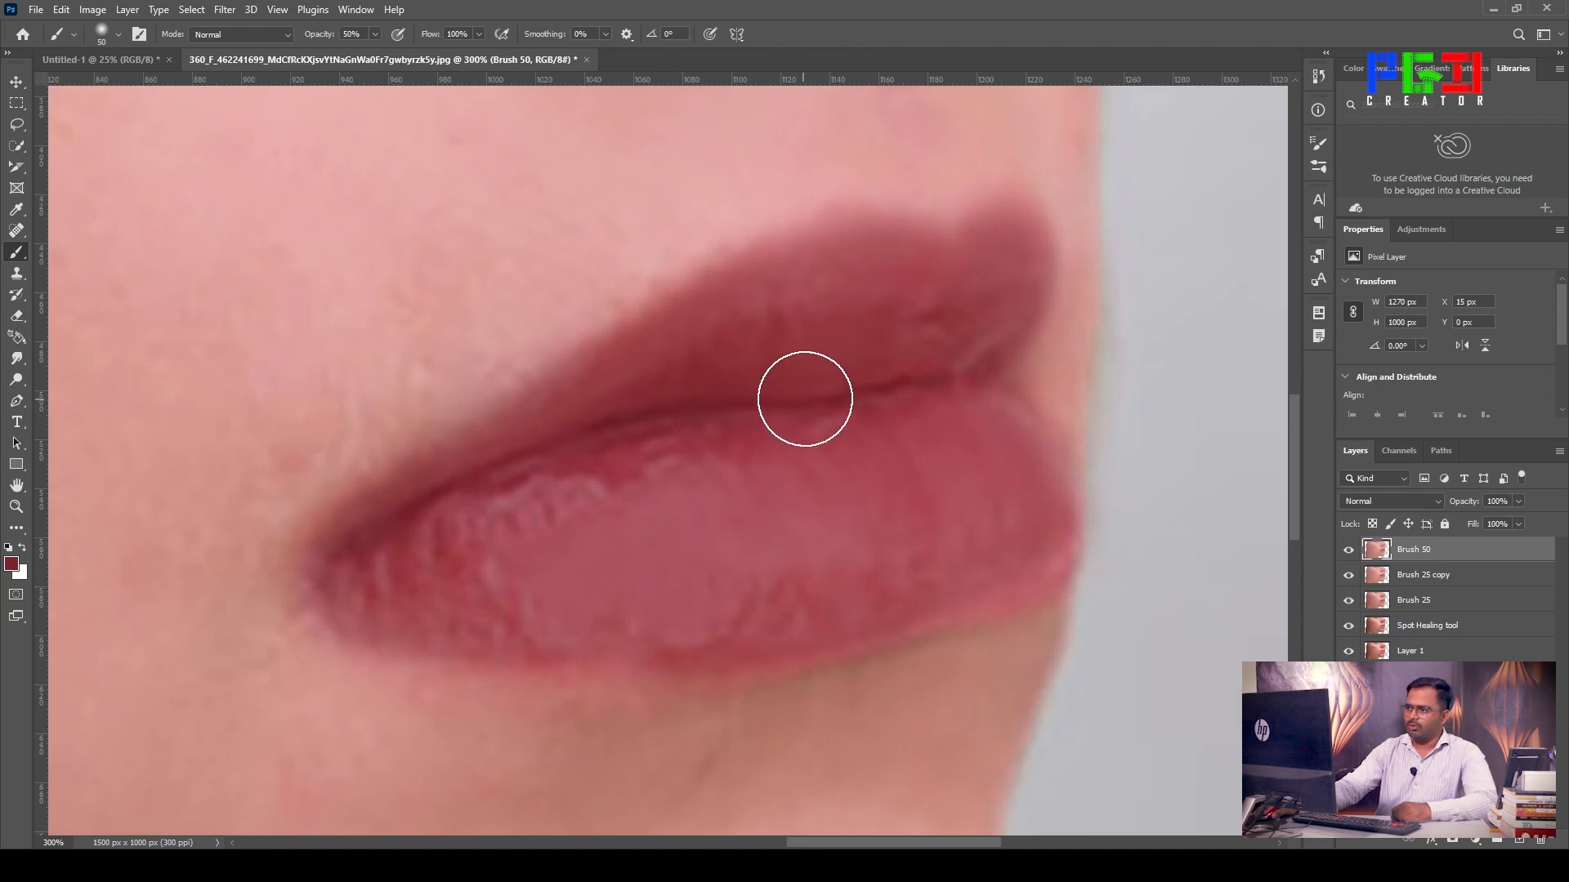
key(z)
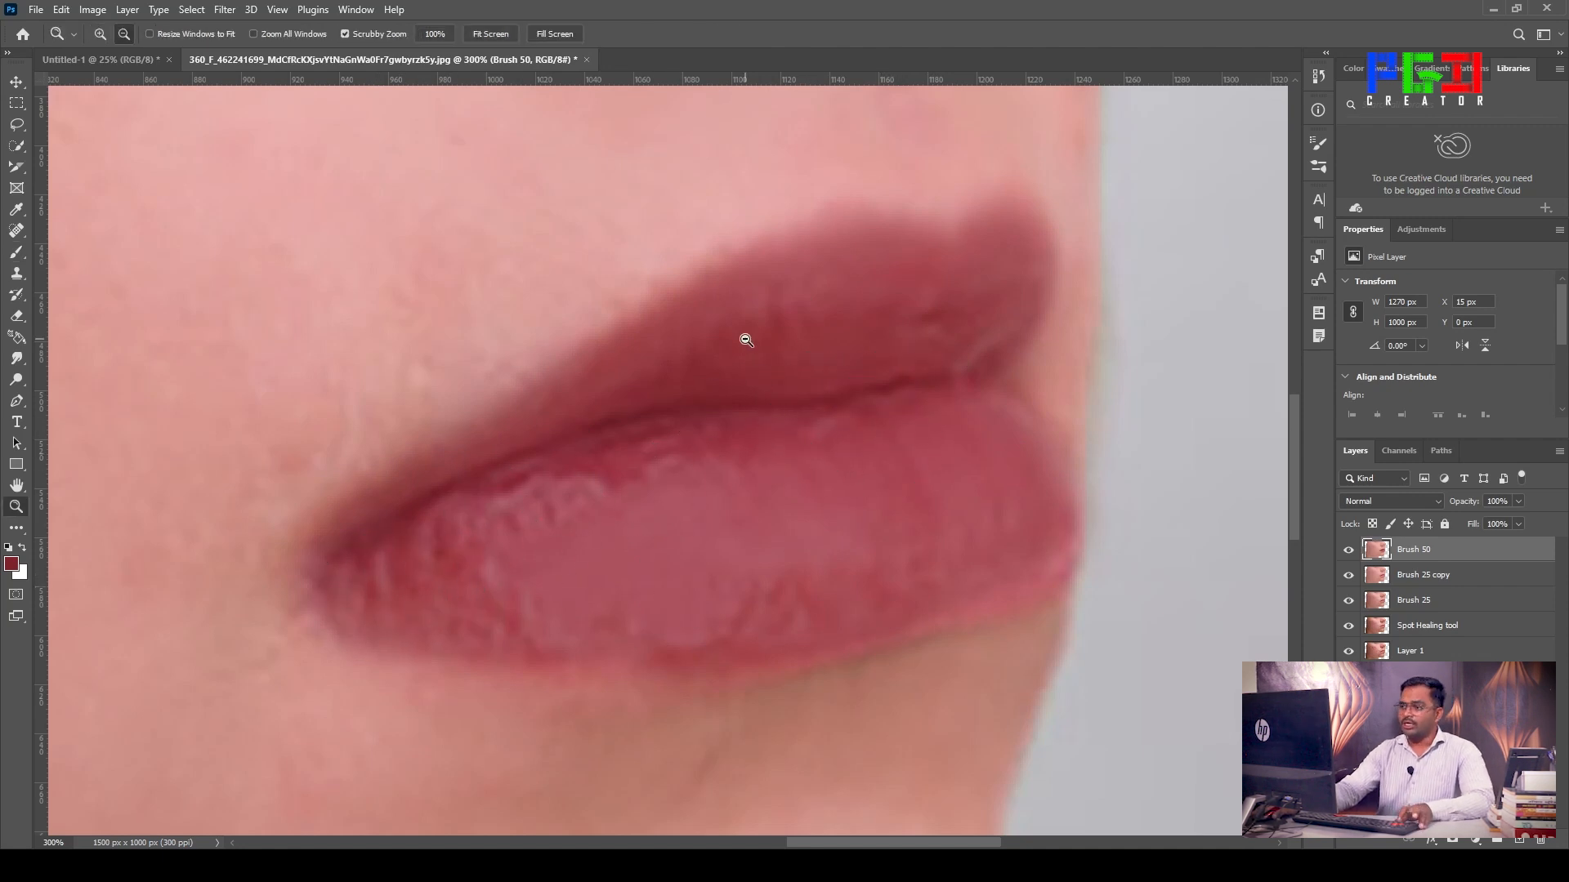
alt+click(742, 378)
alt+click(736, 393)
alt+click(733, 394)
alt+click(621, 384)
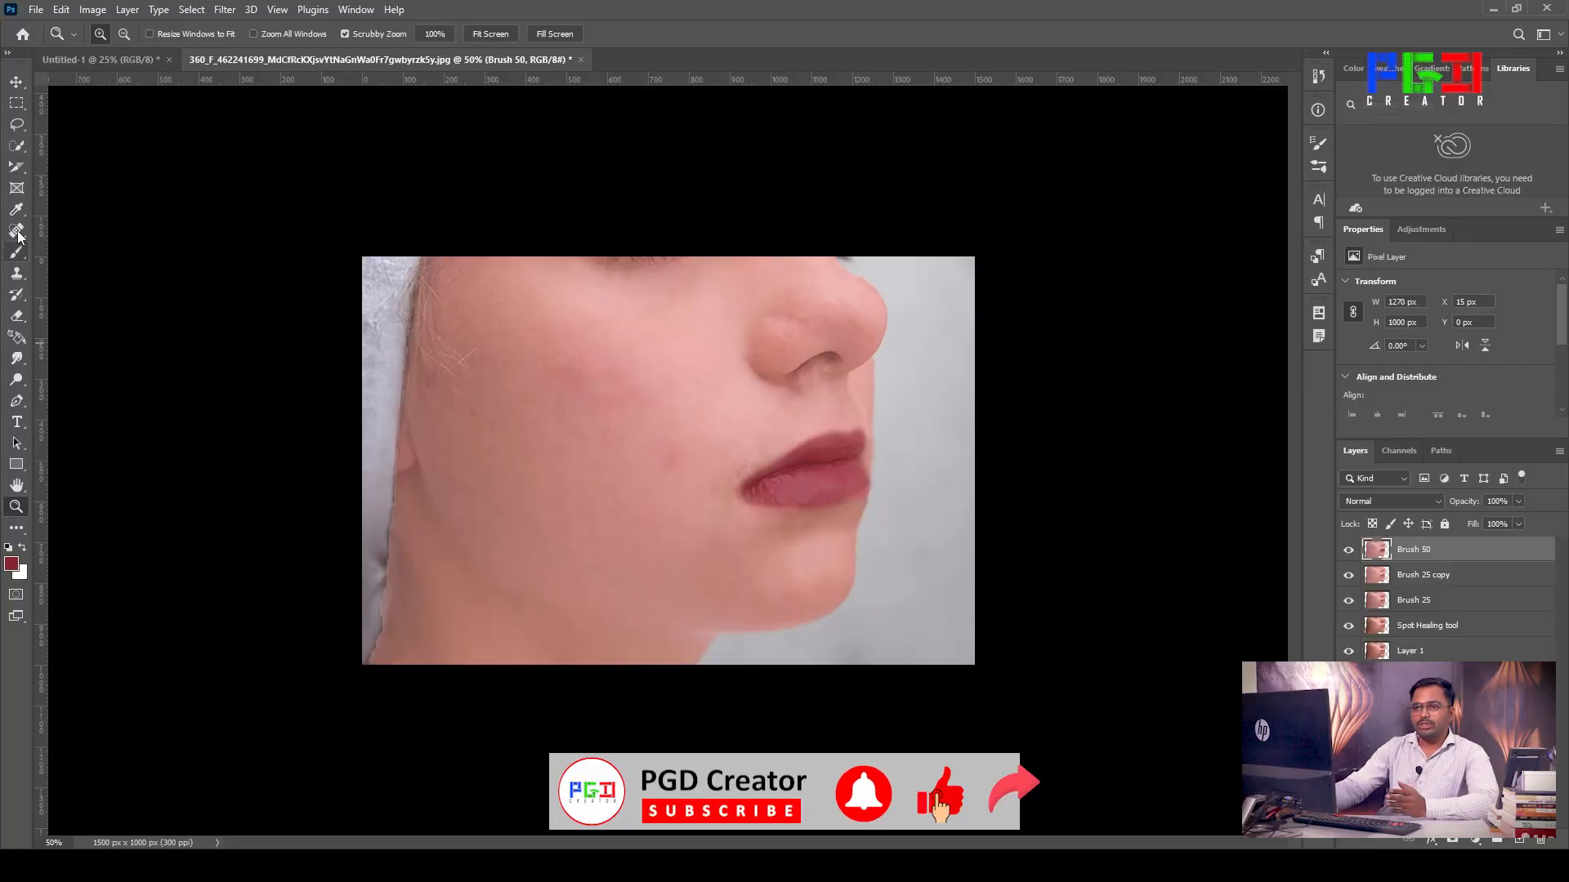
Step: Hide the retouching layers to show only the original photo, and select Layer 0
click(17, 232)
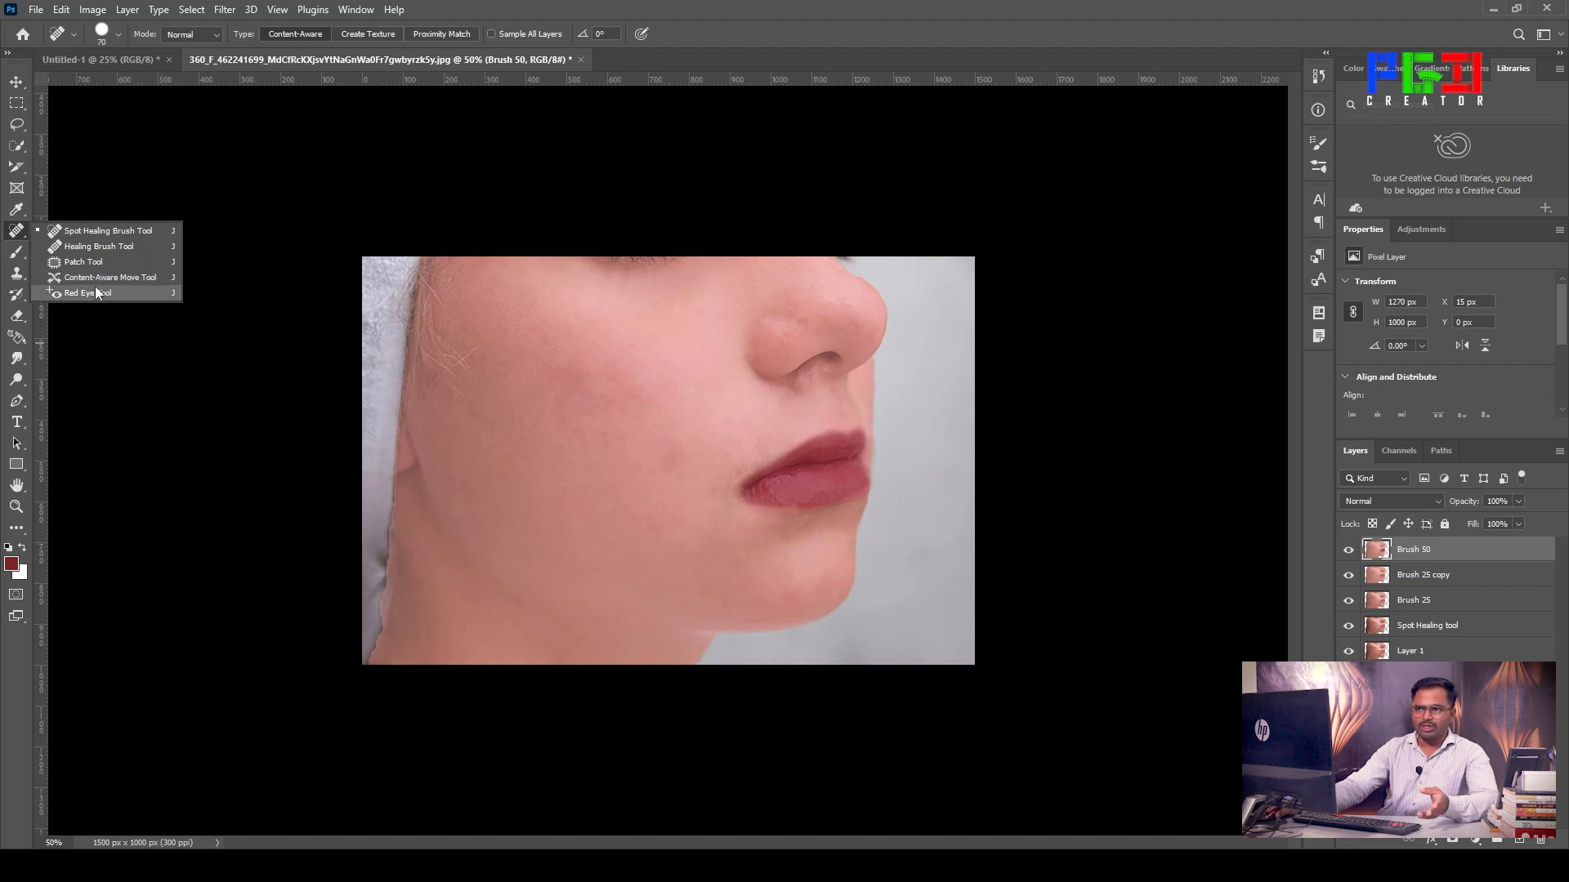
click(23, 229)
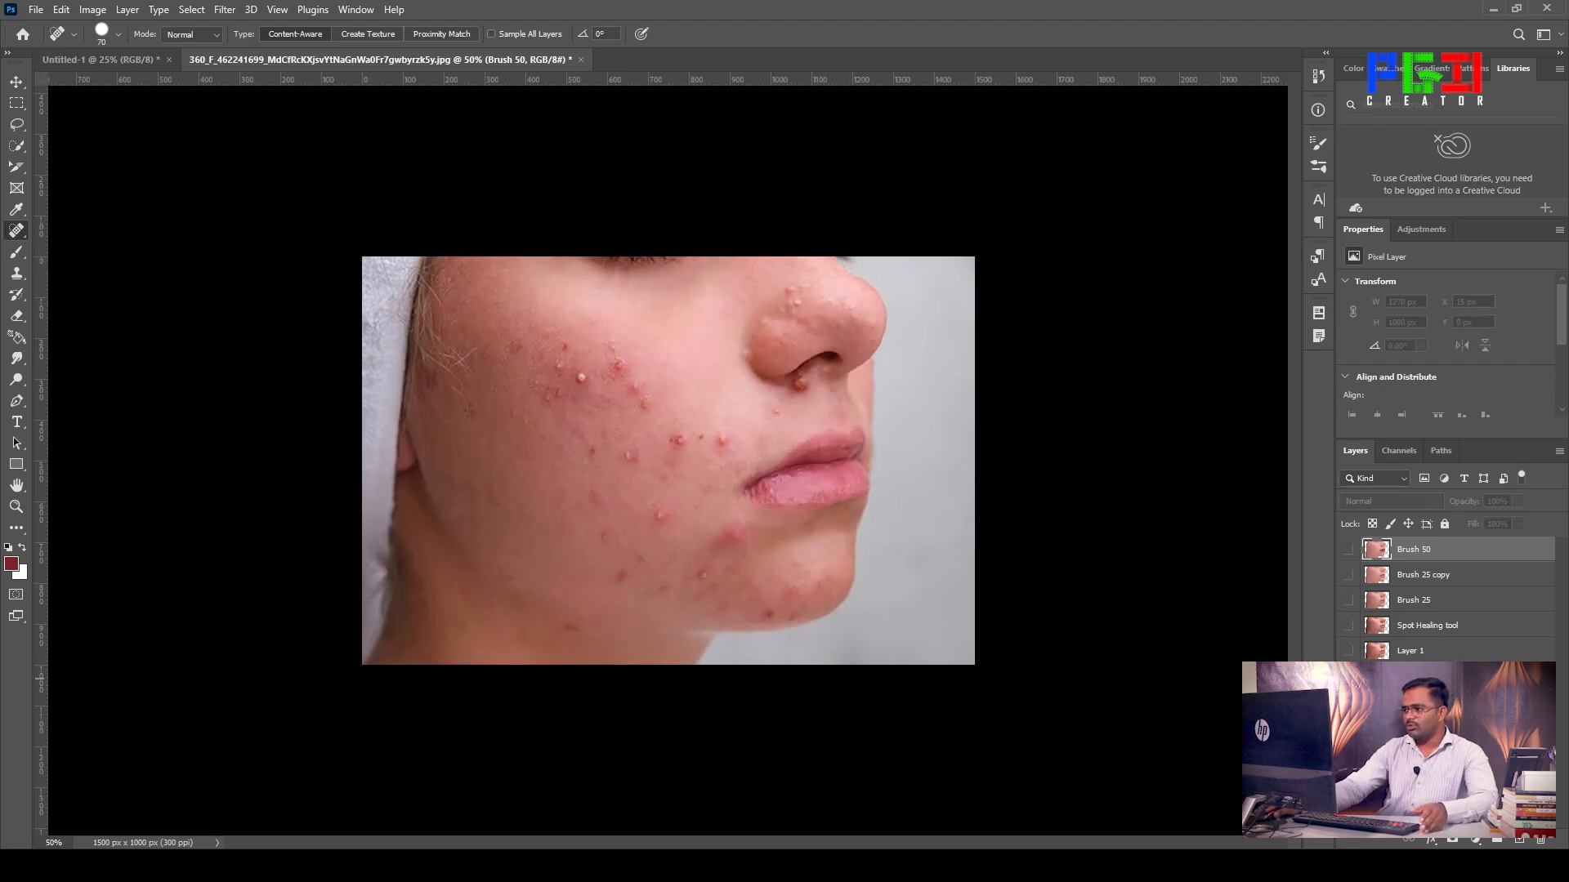
click(1410, 676)
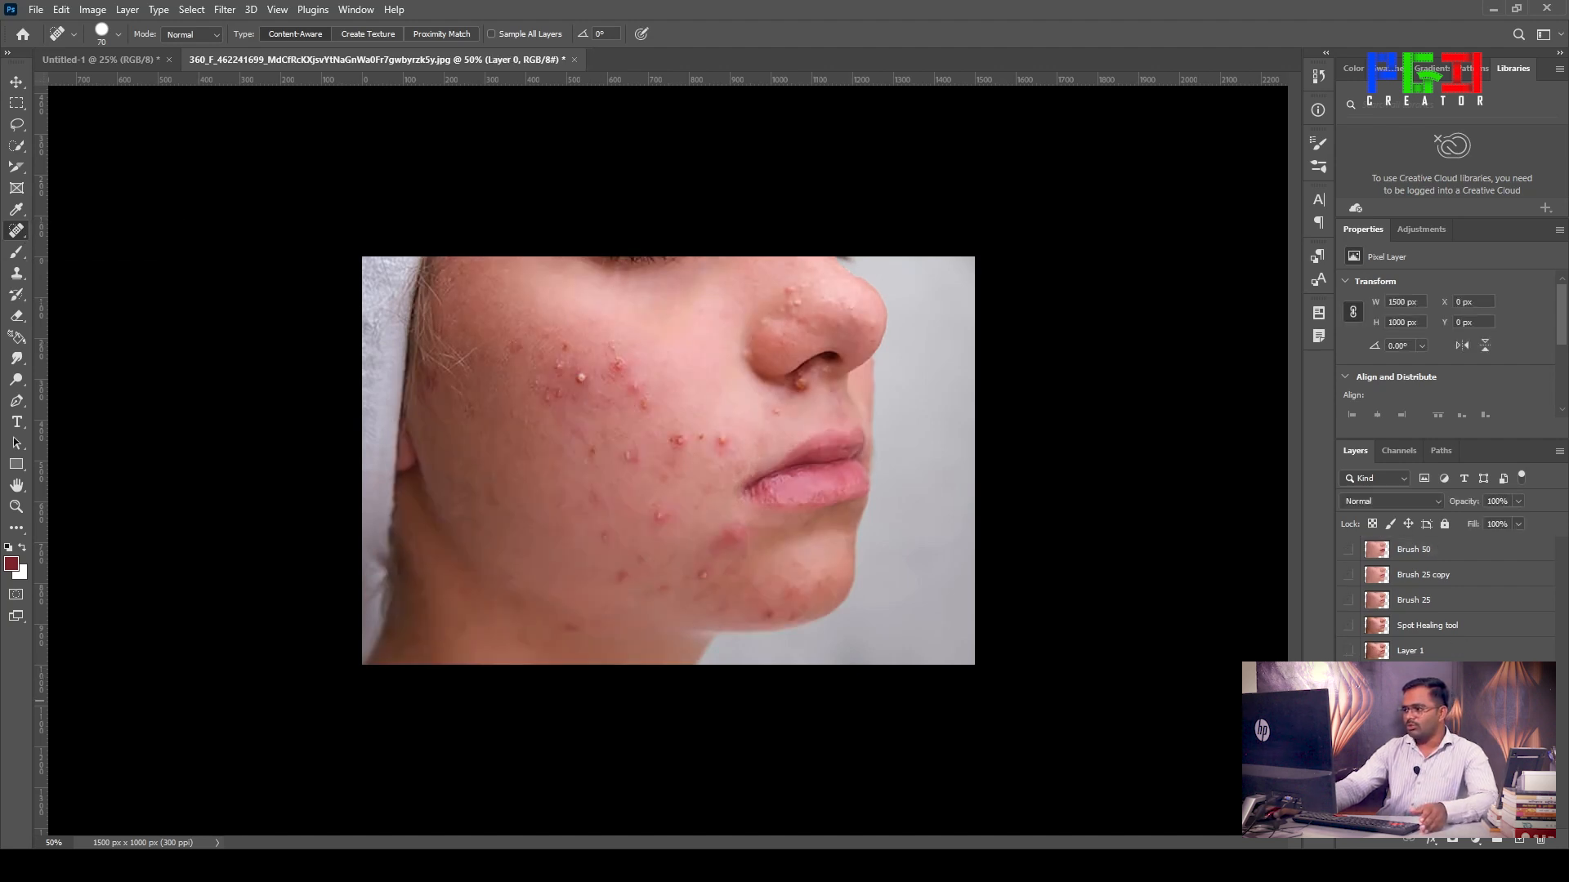
Step: Try to move a patch of clear skin onto the cheek acne with the Content-Aware Move tool, and deselect it
click(15, 233)
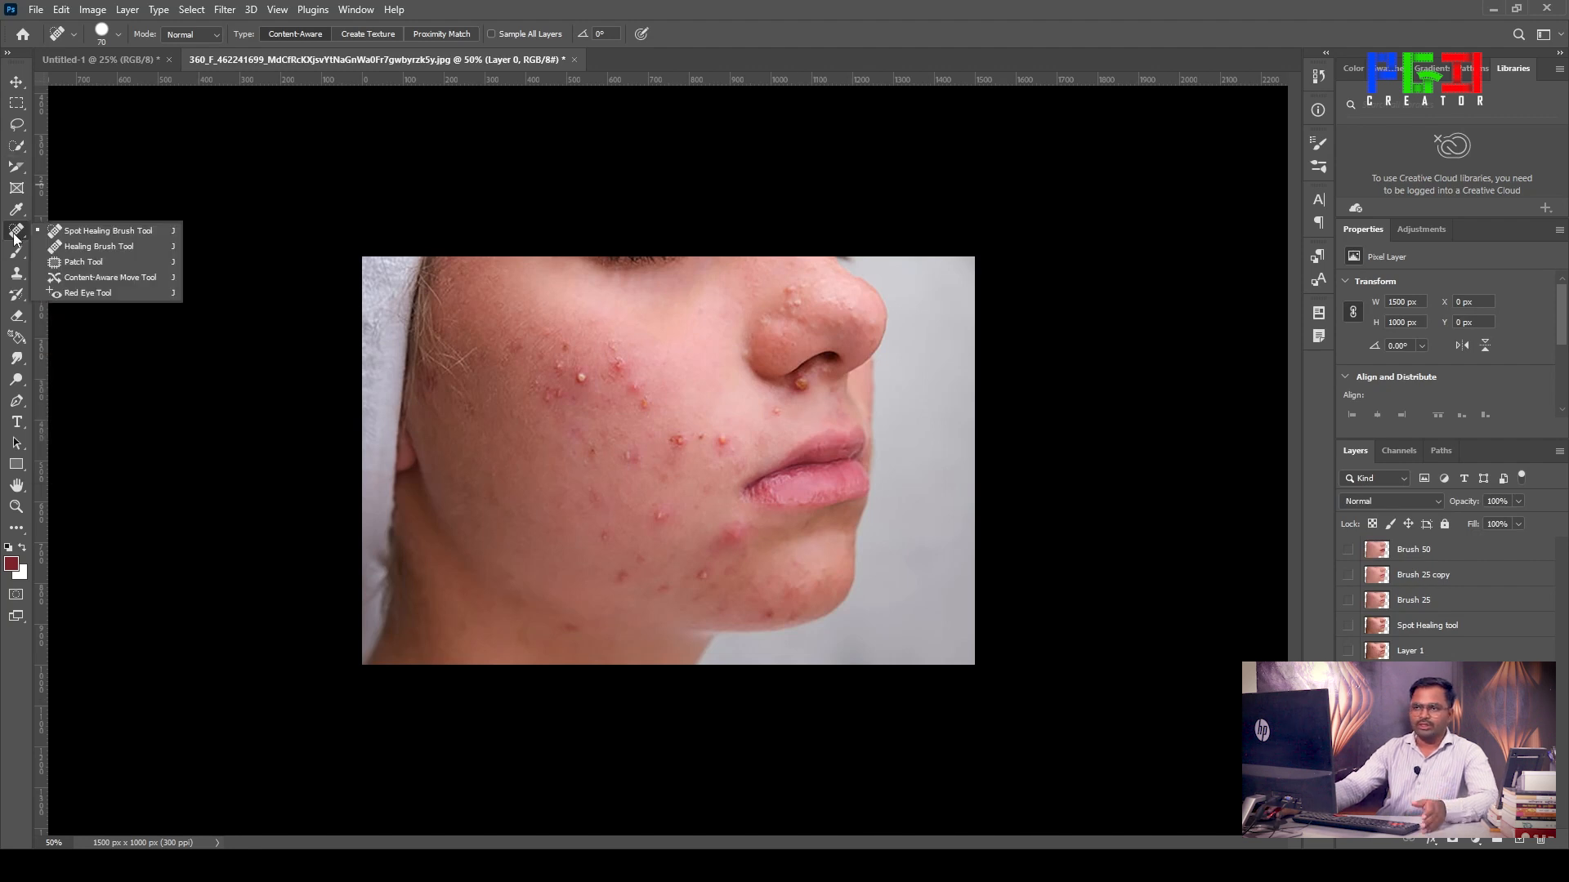
click(82, 277)
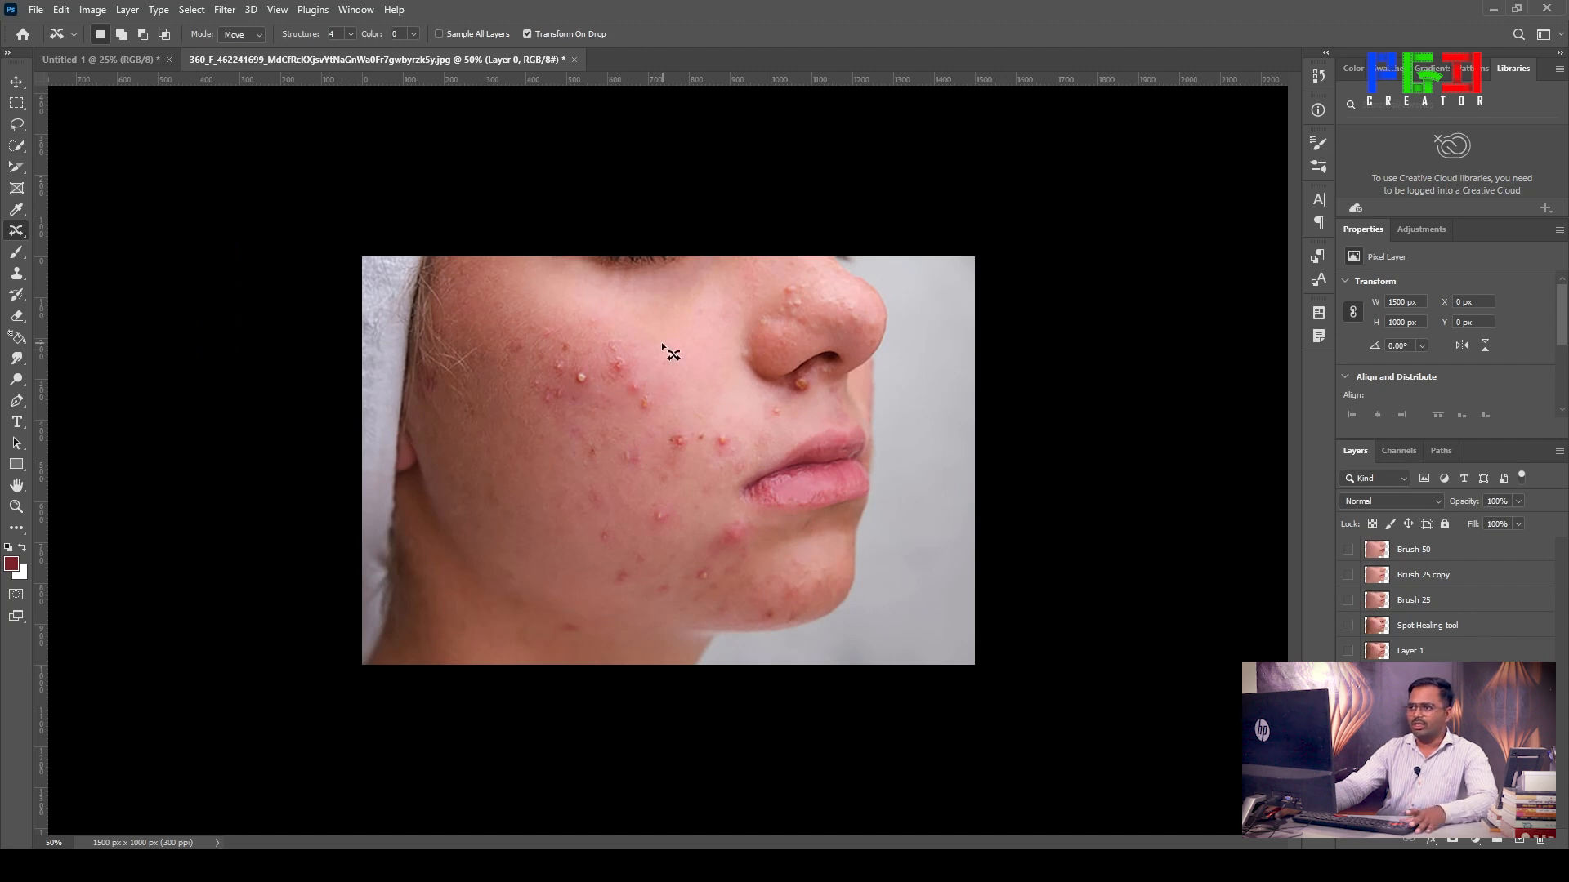
drag(695, 329, 628, 366)
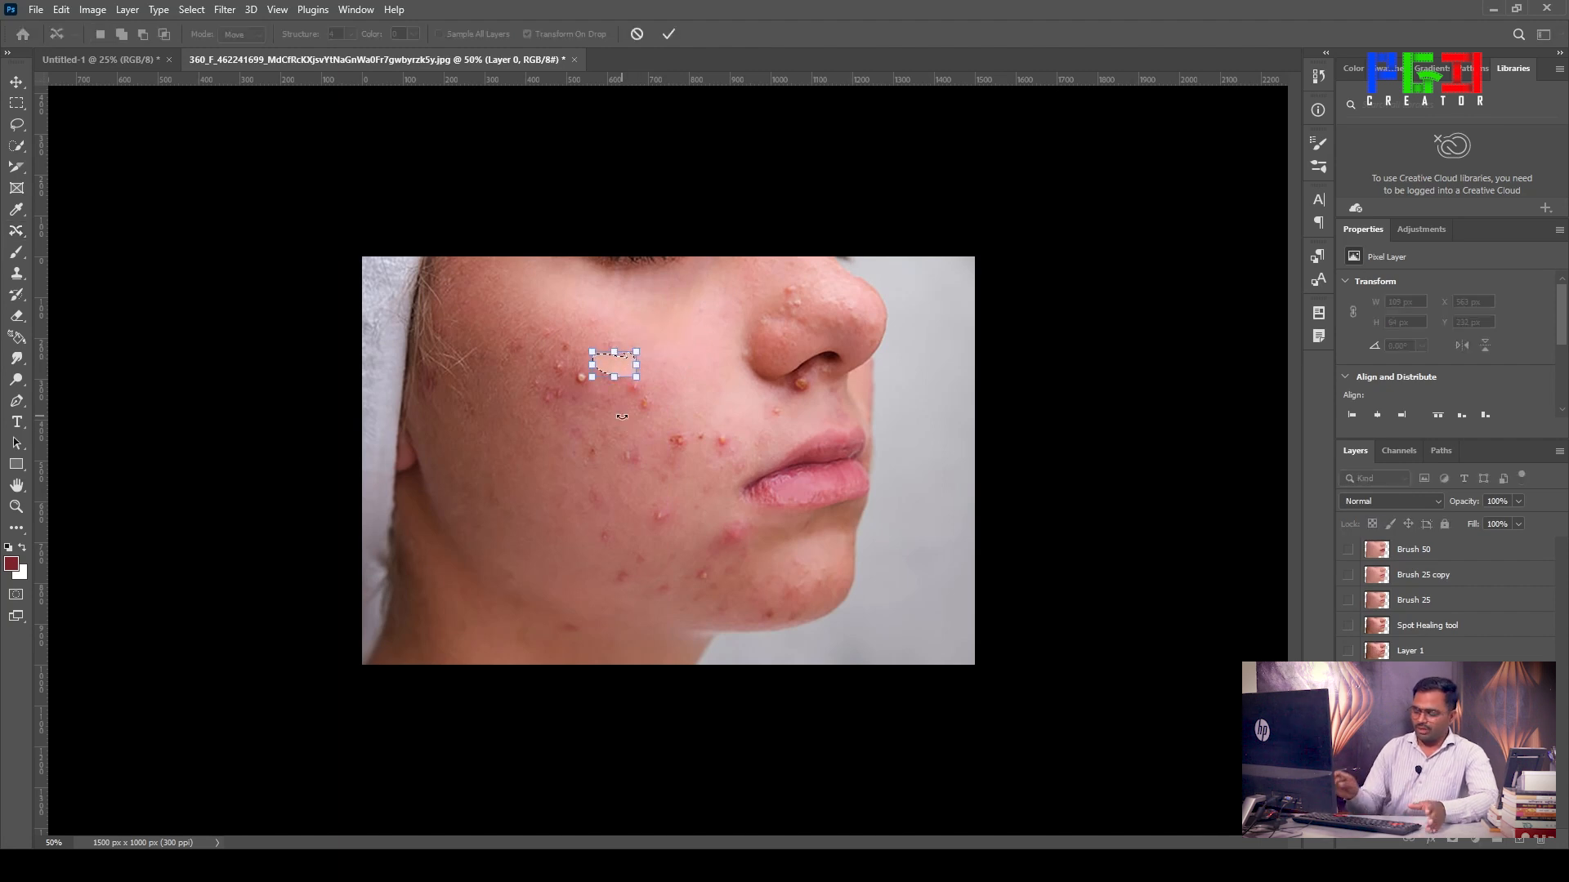
key(Return)
key(ctrl+d)
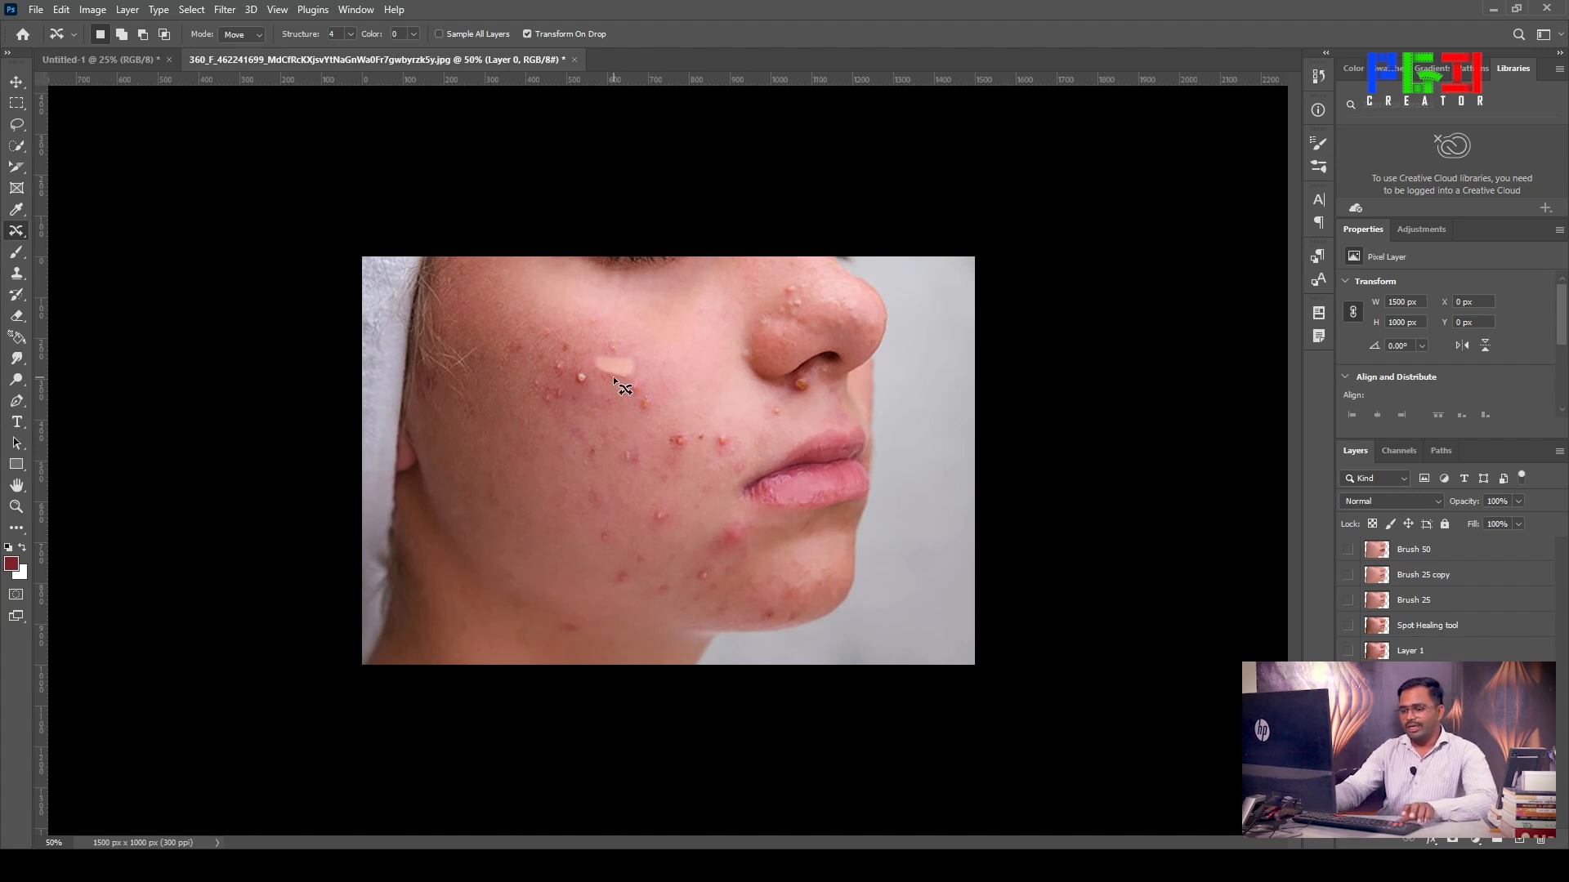
Step: Undo the content-aware move of the skin patch on the cheek and clear the selection
key(ctrl+z)
key(ctrl+z)
key(ctrl+d)
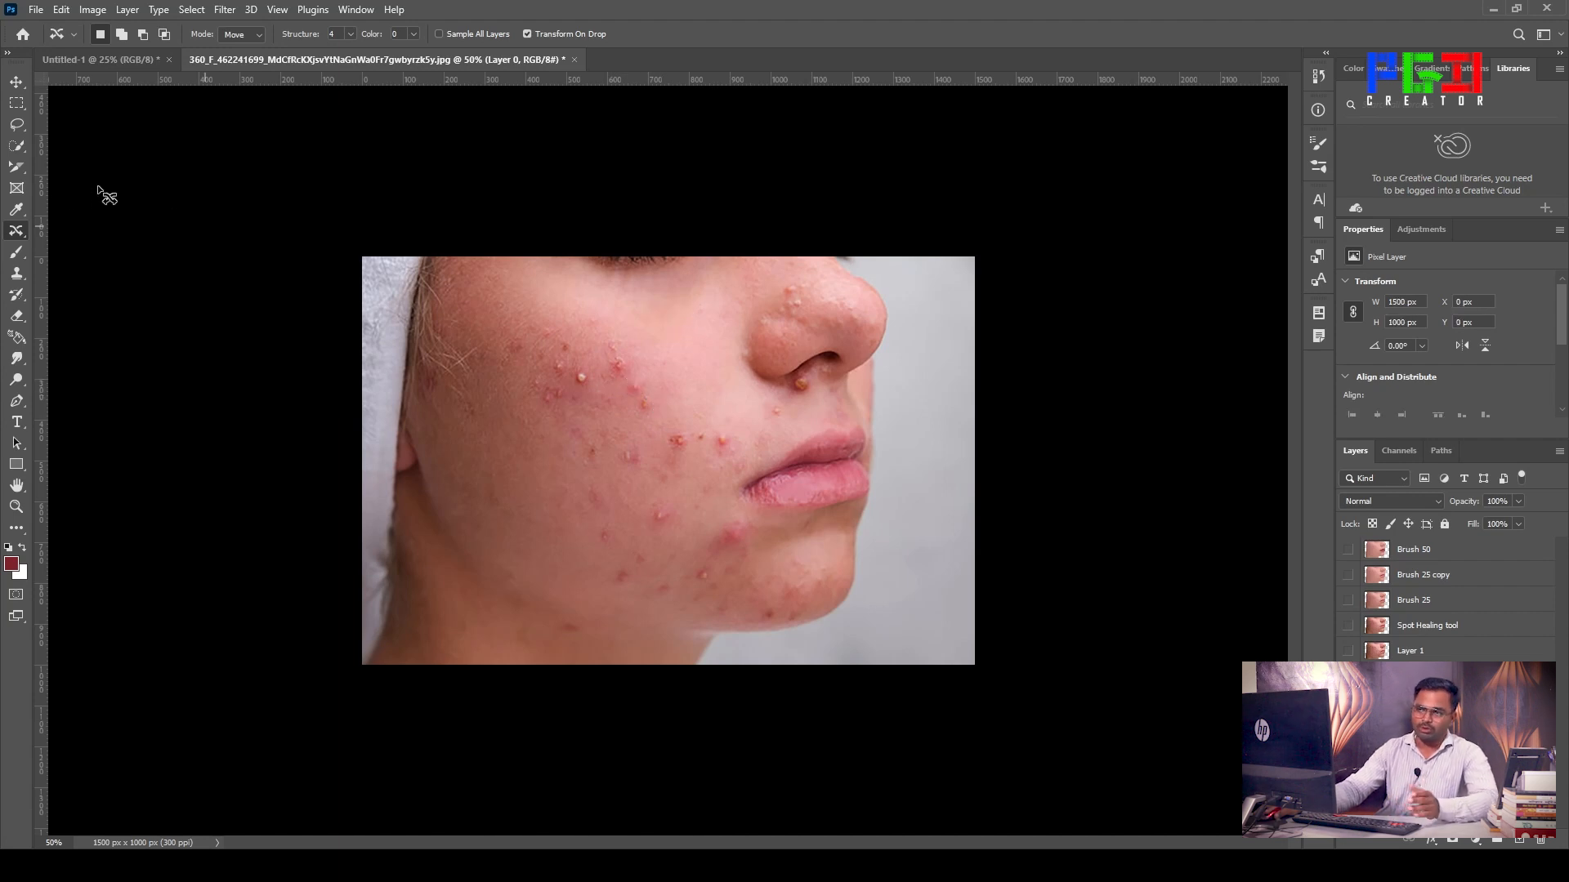
right_click(16, 232)
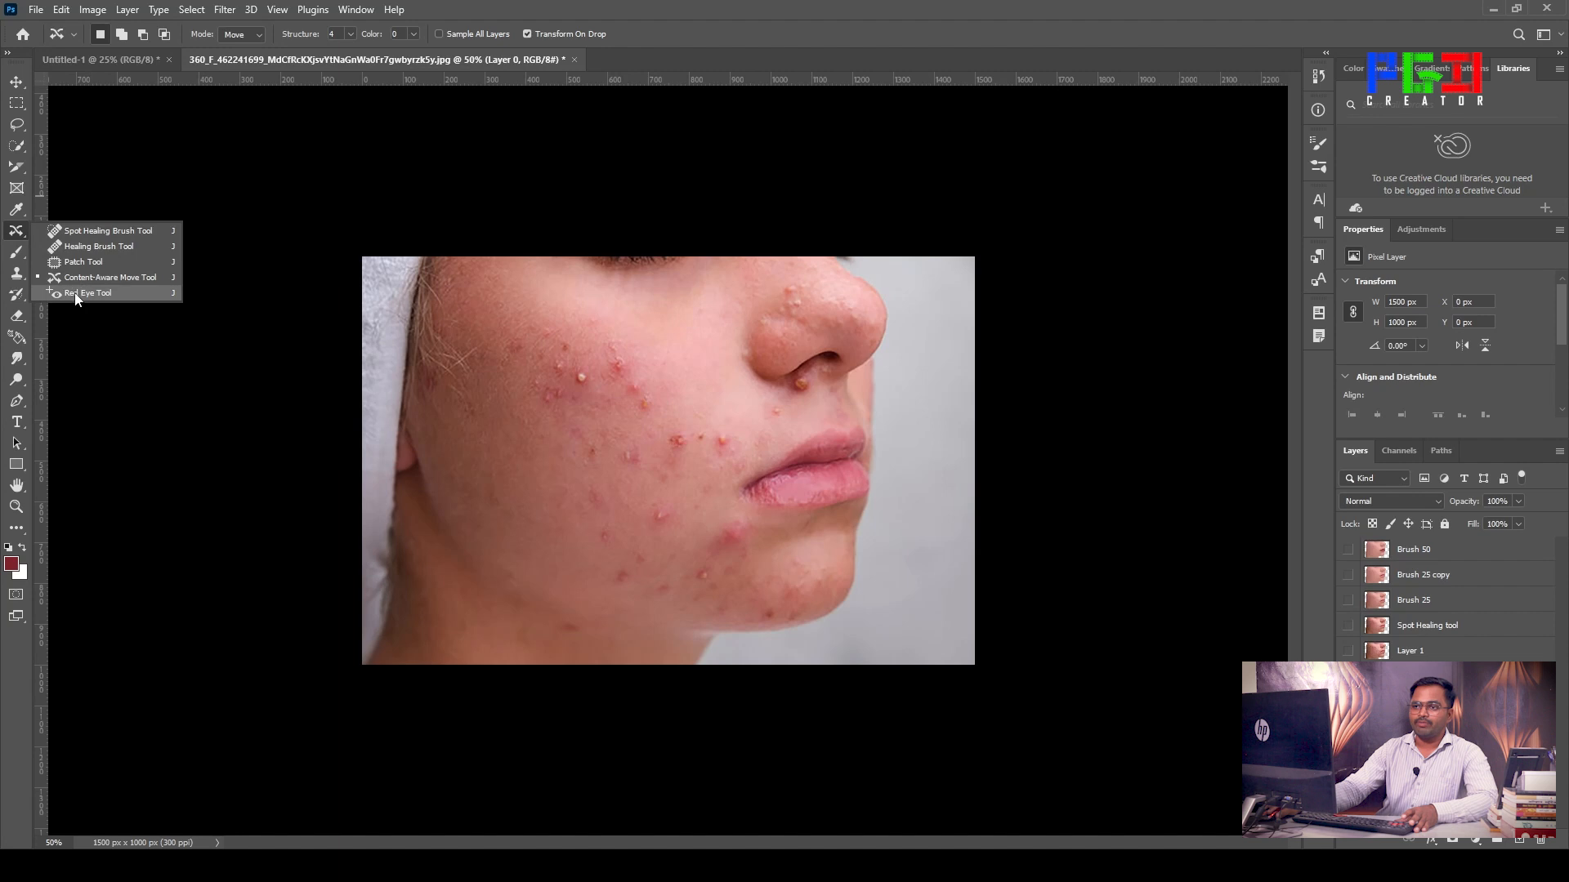
key(Escape)
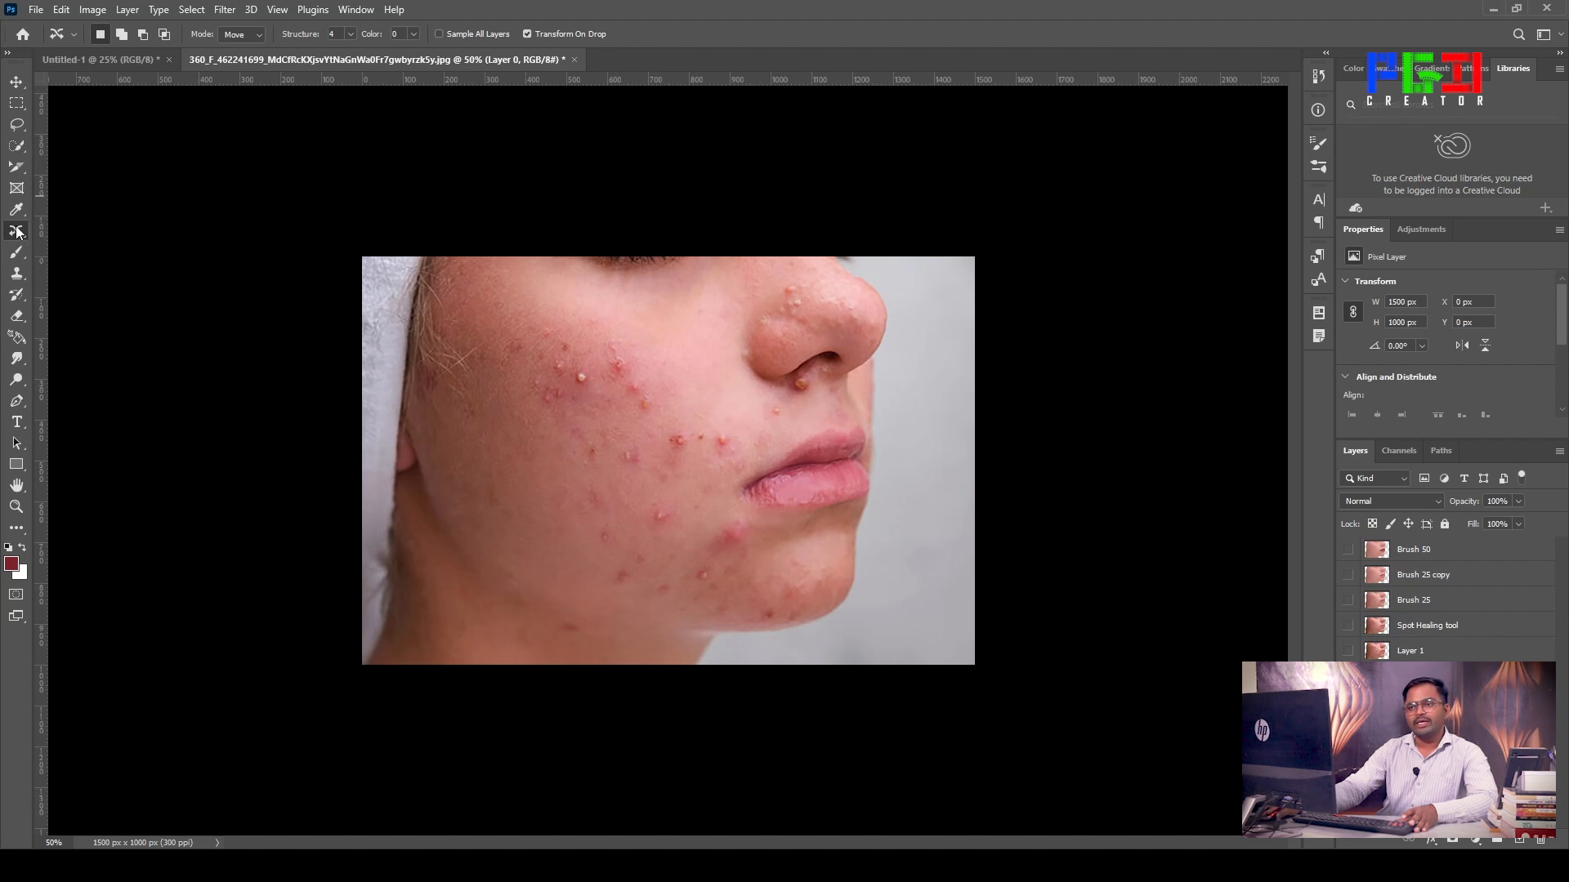